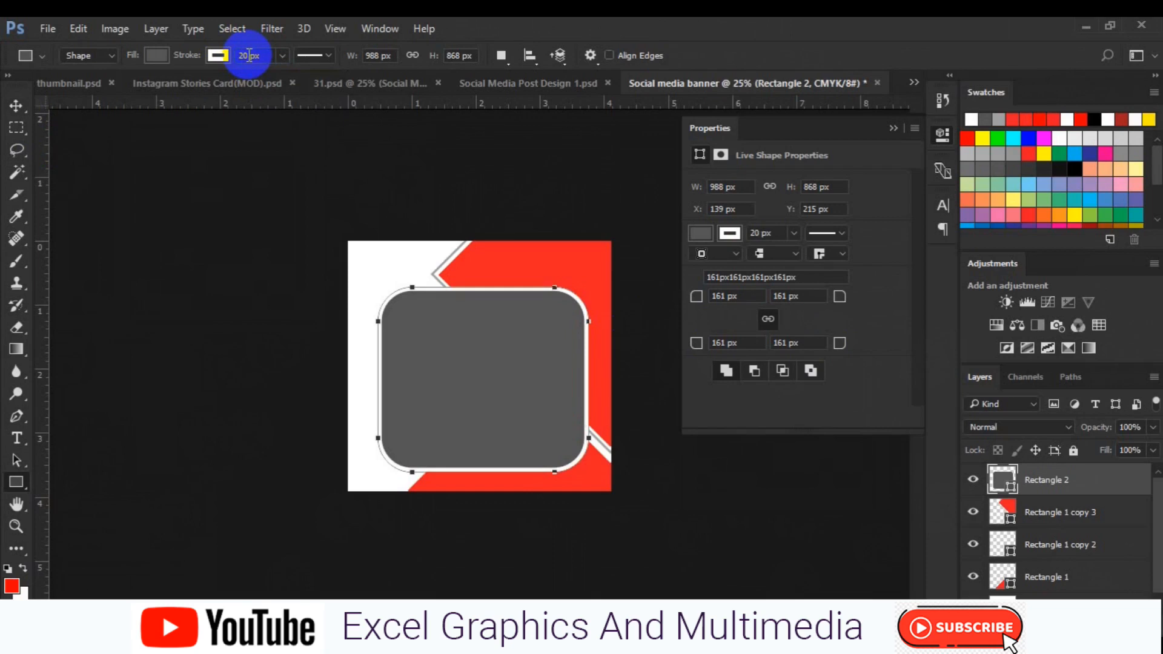
Rasterize the rounded-rectangle frame layer Rectangle 2
{"action": "left_click", "coordinate": [324, 333]}
{"action": "left_click", "coordinate": [424, 369]}
{"action": "key", "text": "ctrl+t"}
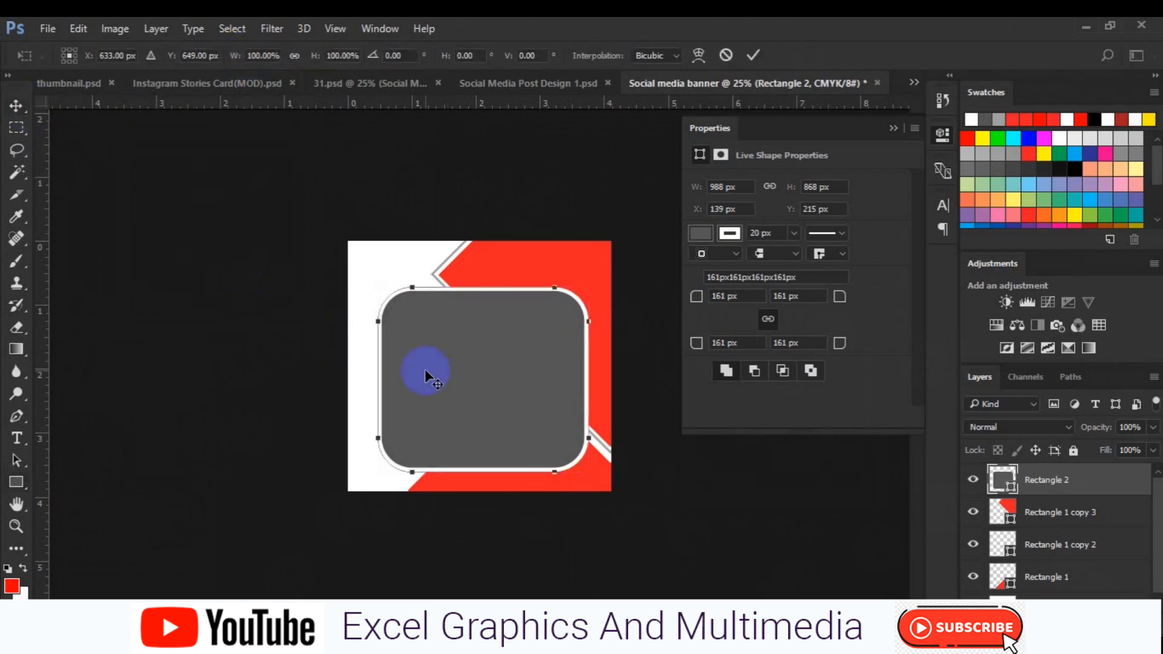
{"action": "key", "text": "Return"}
{"action": "right_click", "coordinate": [1034, 481]}
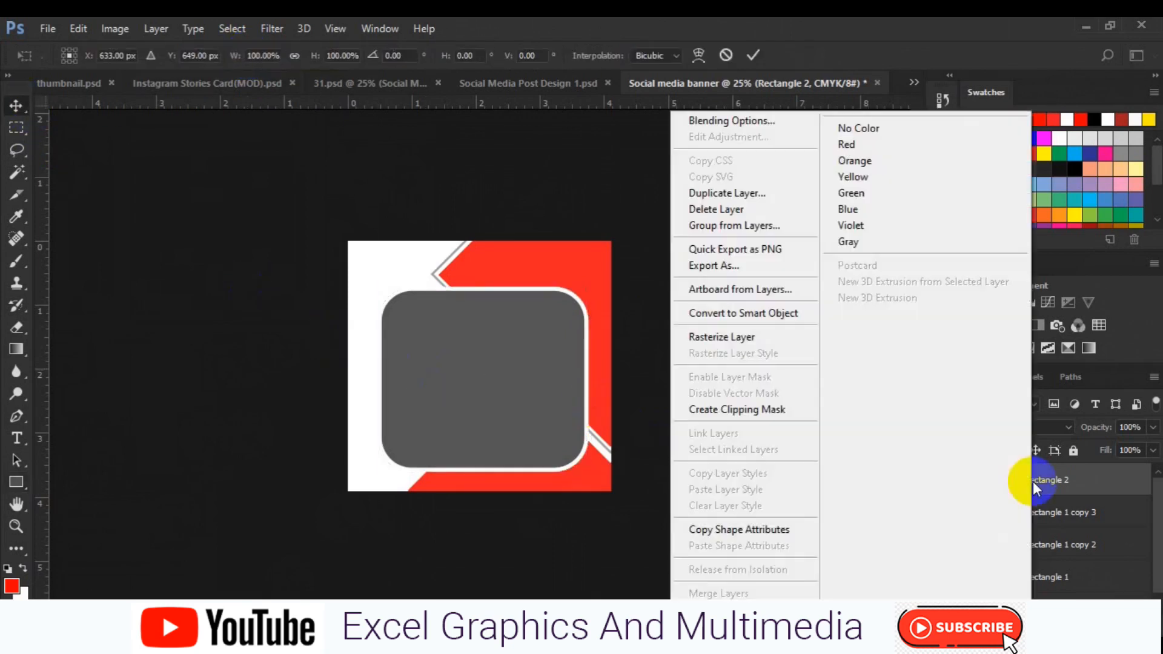
{"action": "left_click", "coordinate": [476, 418]}
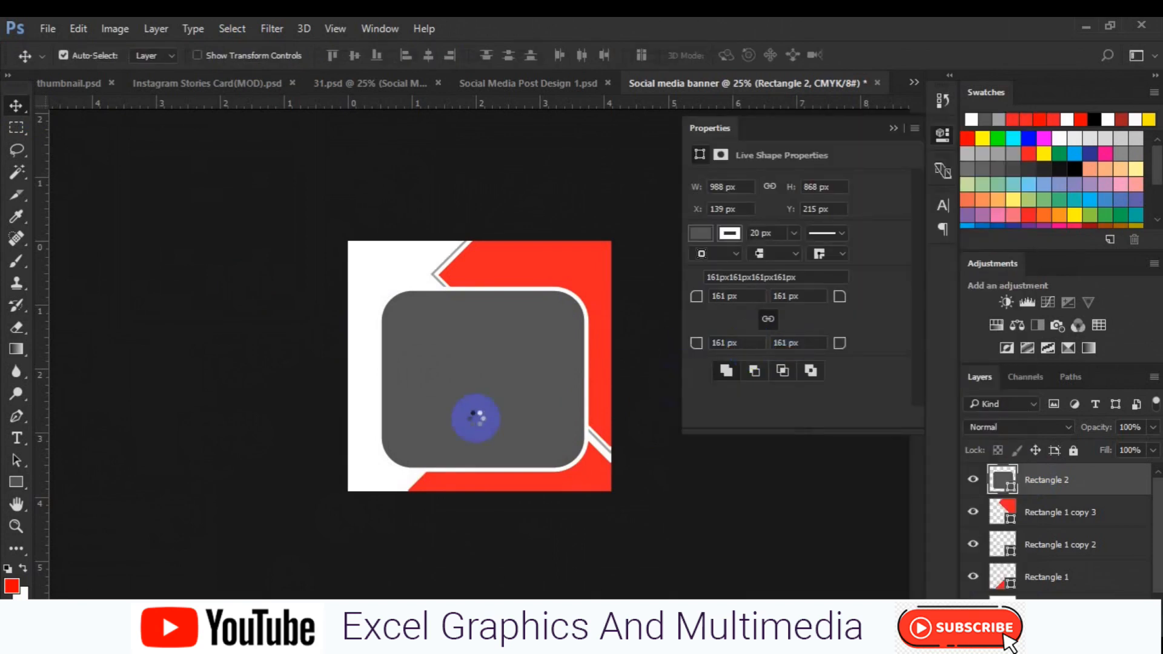
Distort the rounded rectangle by pulling its corners into a tilted, uneven quadrilateral
{"action": "key", "text": "ctrl+t"}
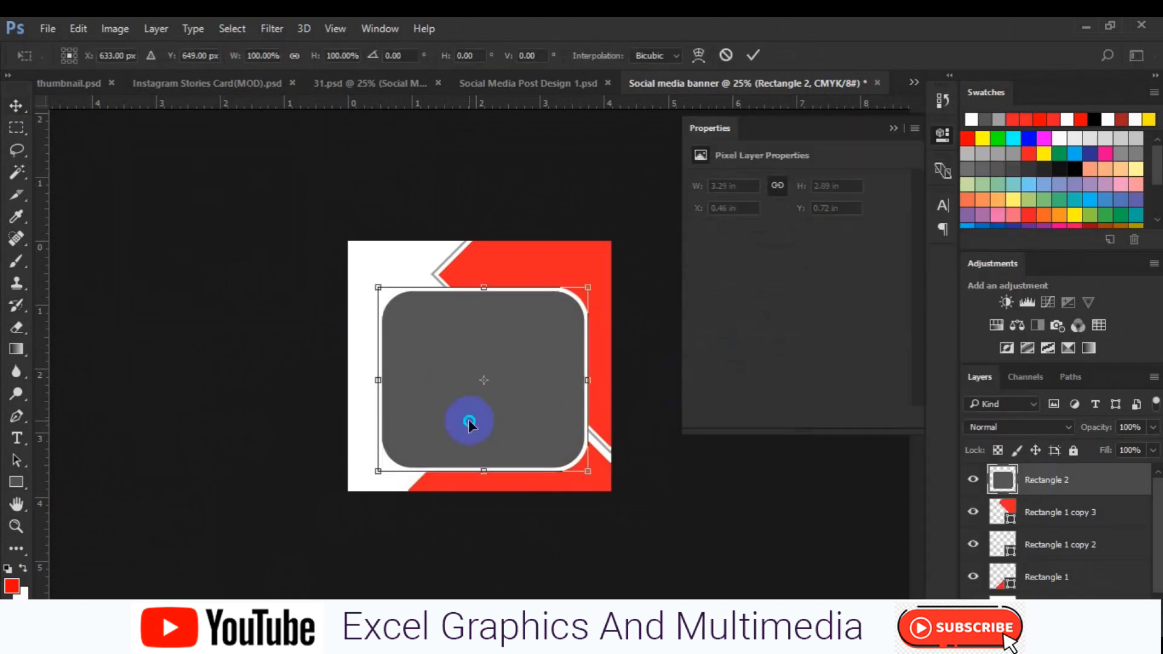
{"action": "right_click", "coordinate": [475, 416]}
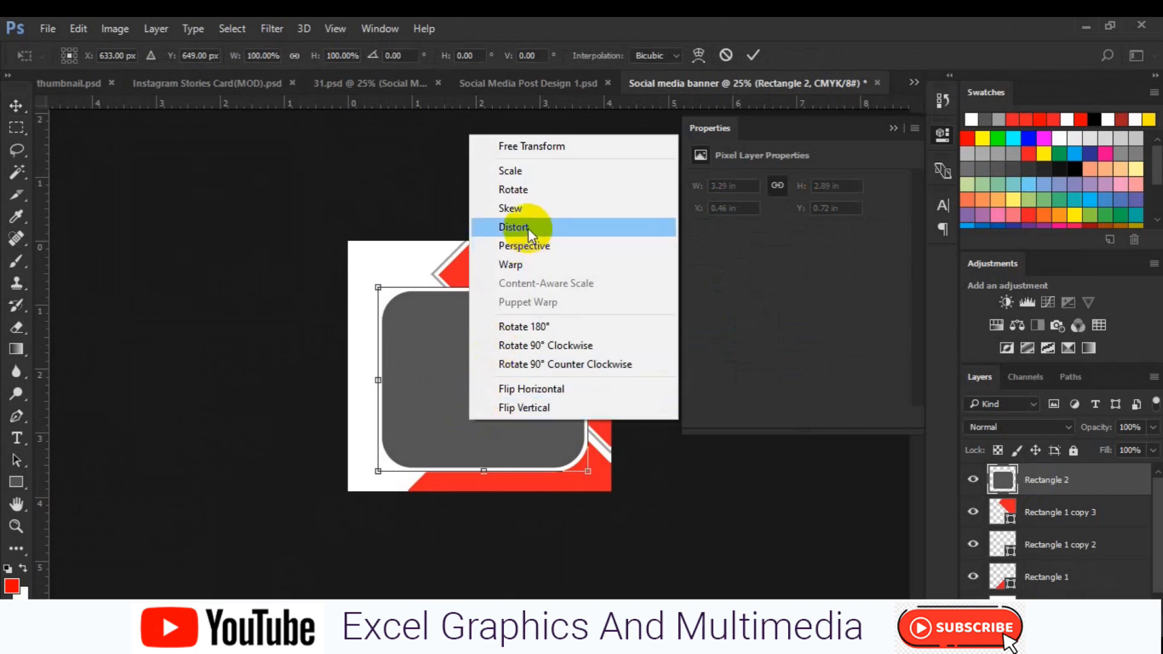
{"action": "left_click", "coordinate": [376, 286]}
{"action": "left_click_drag", "start_coordinate": [377, 291], "coordinate": [385, 314]}
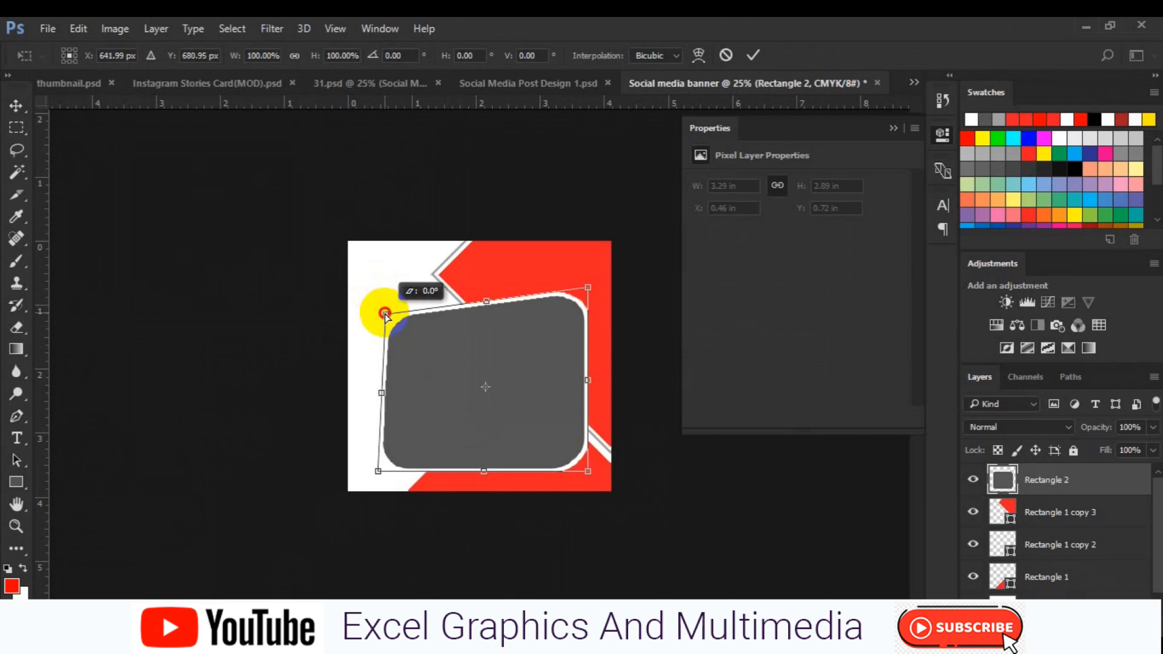
{"action": "left_click_drag", "start_coordinate": [378, 470], "coordinate": [379, 429]}
{"action": "left_click_drag", "start_coordinate": [587, 470], "coordinate": [591, 476]}
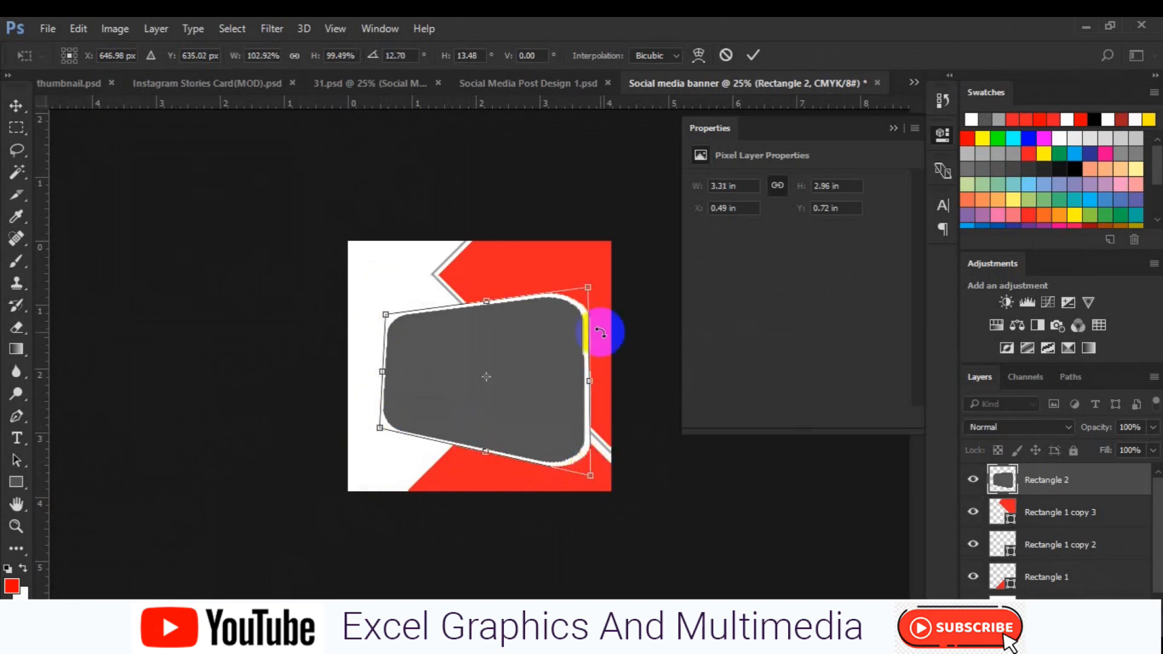
{"action": "left_click_drag", "start_coordinate": [588, 287], "coordinate": [604, 274]}
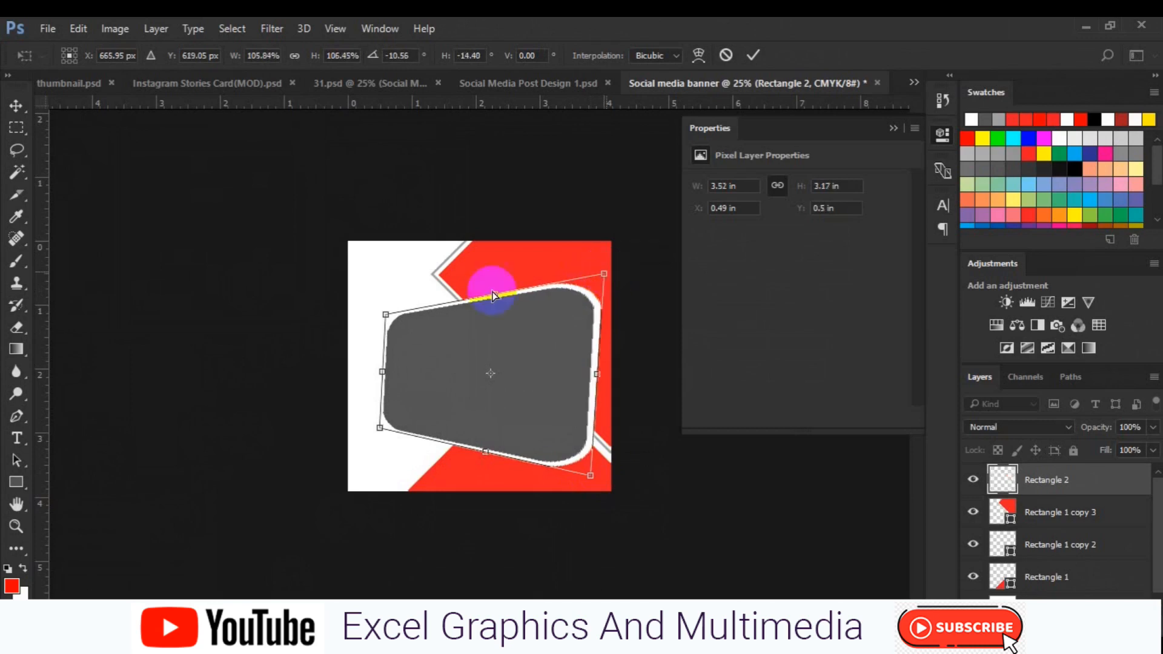
Refine the distortion by moving the top-left corner slightly inward and apply the transform
{"action": "left_click_drag", "start_coordinate": [387, 315], "coordinate": [394, 299]}
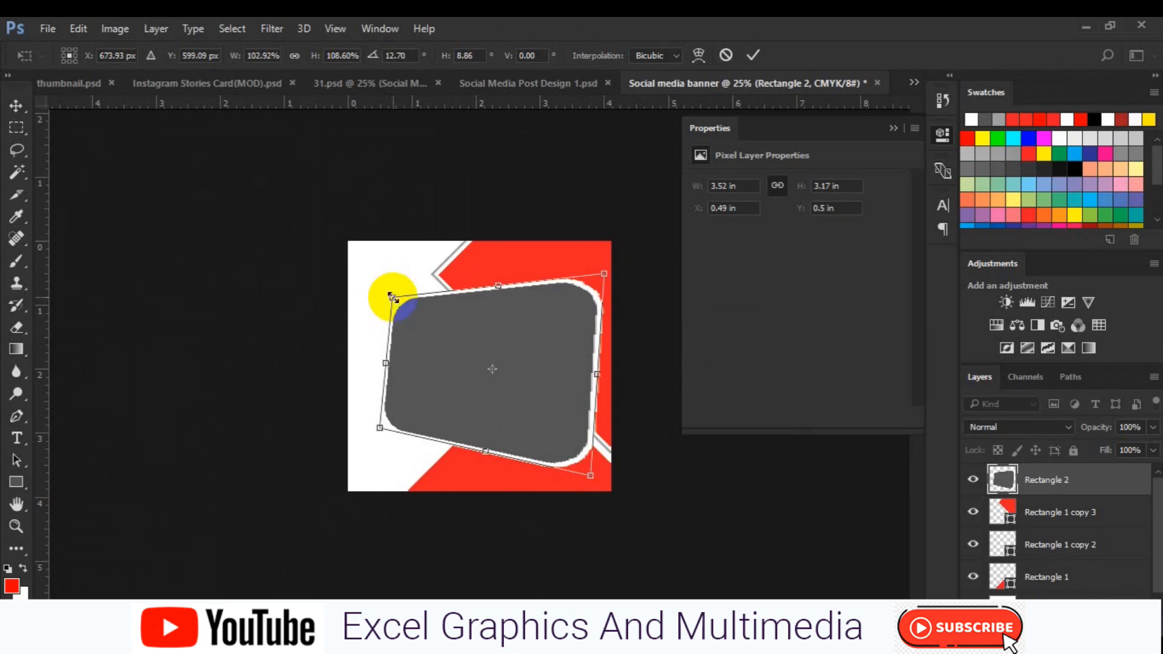
{"action": "right_click", "coordinate": [393, 297]}
{"action": "left_click", "coordinate": [458, 401]}
{"action": "left_click_drag", "start_coordinate": [393, 298], "coordinate": [400, 303]}
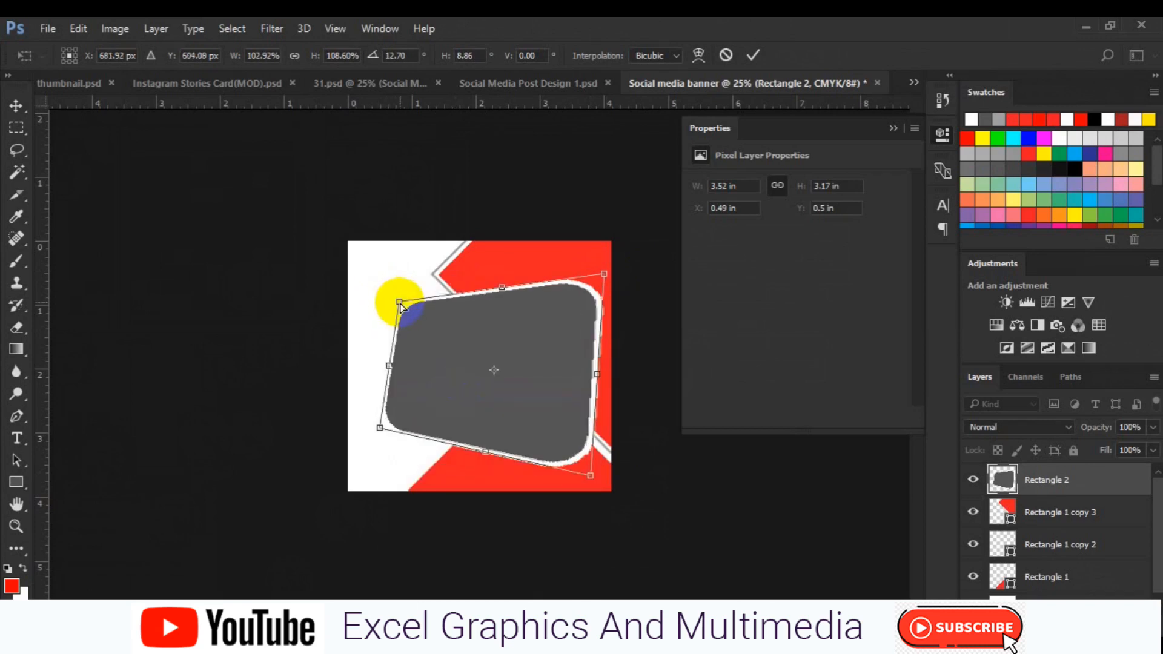
{"action": "right_click", "coordinate": [400, 305]}
{"action": "left_click", "coordinate": [460, 409]}
{"action": "left_click_drag", "start_coordinate": [399, 303], "coordinate": [405, 302]}
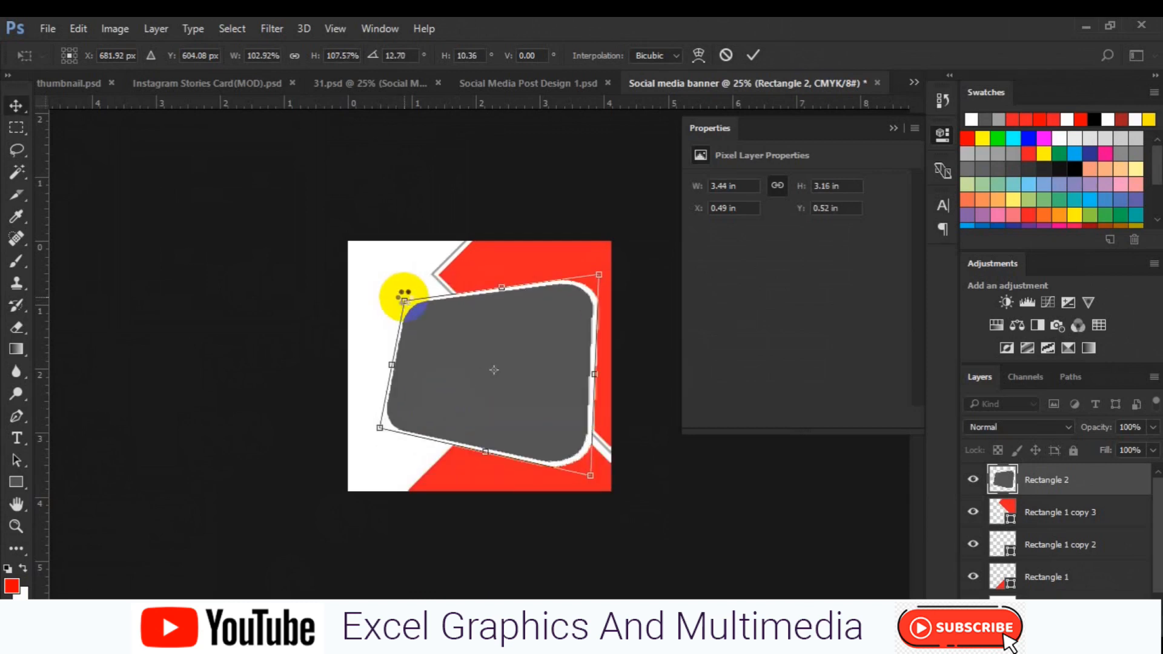
{"action": "key", "text": "Return"}
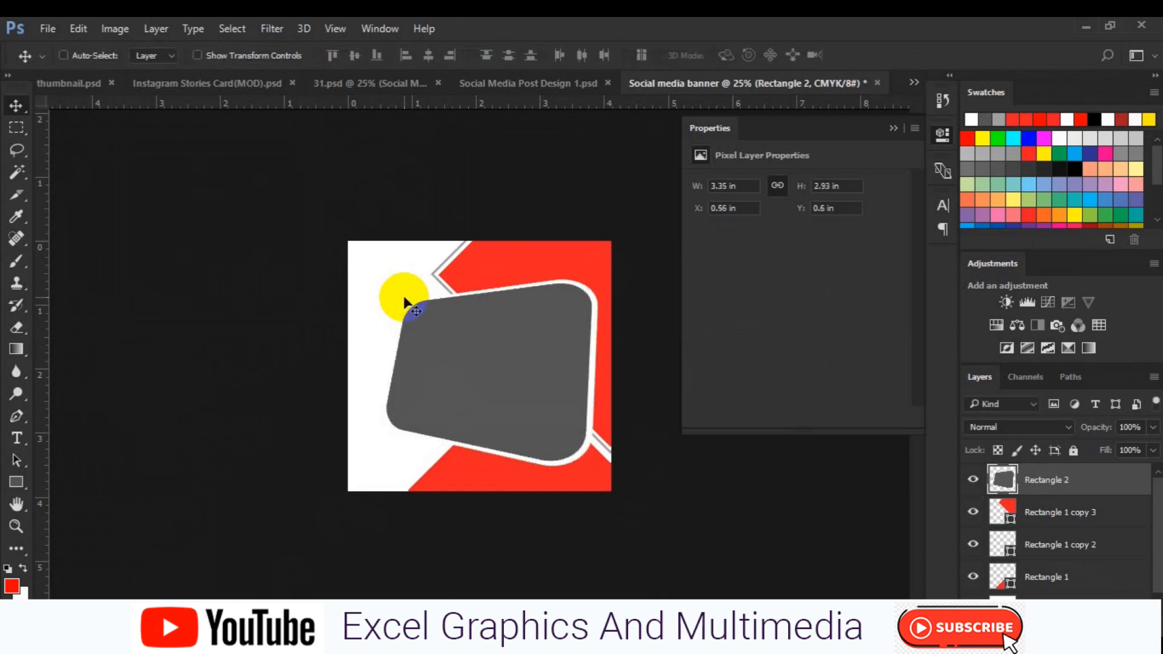
Place the photo people-2594683_960_720 from the freepik stockpoto folder as an embedded image
{"action": "left_click", "coordinate": [75, 54]}
{"action": "left_click", "coordinate": [60, 31]}
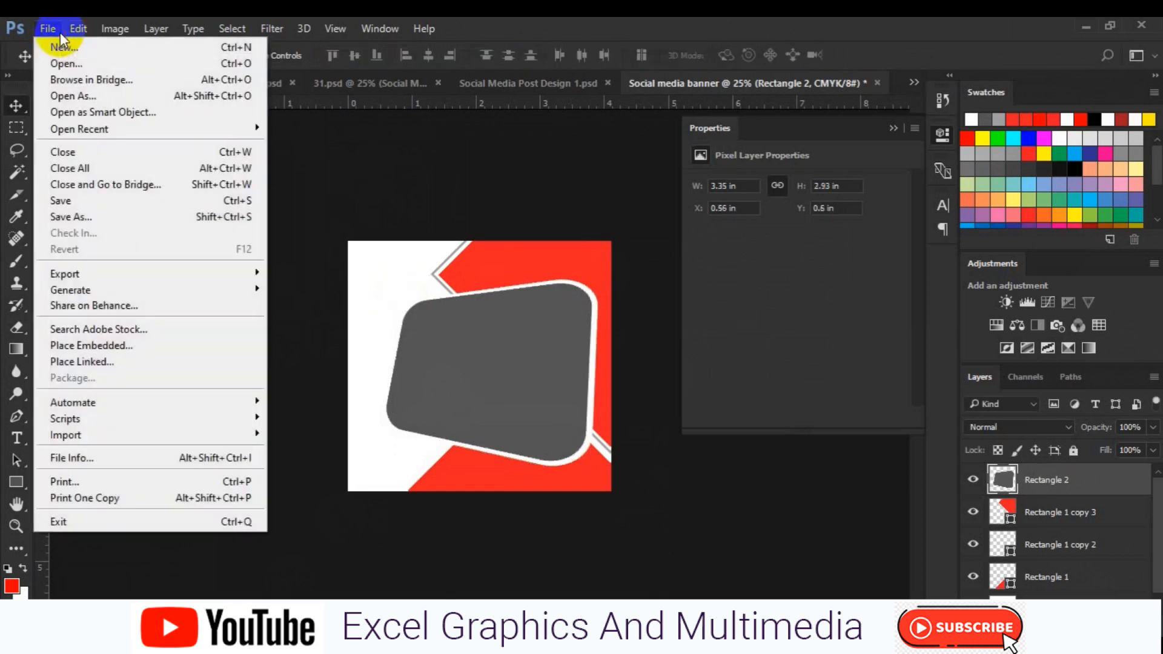
{"action": "left_click", "coordinate": [121, 348]}
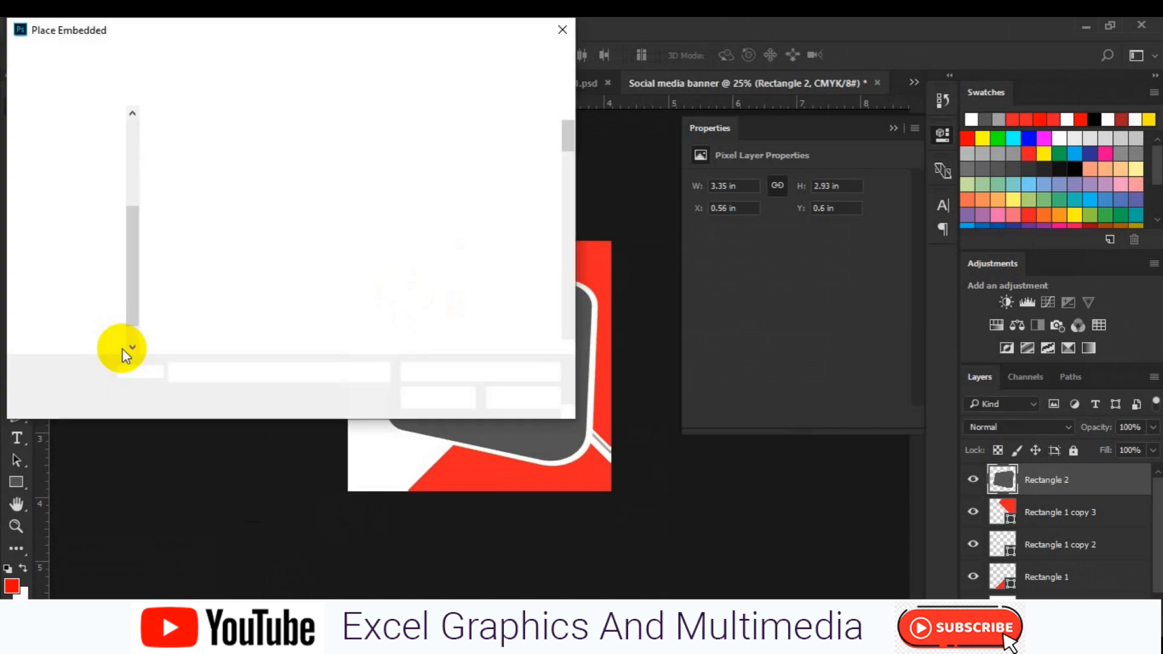
{"action": "double_click", "coordinate": [515, 293]}
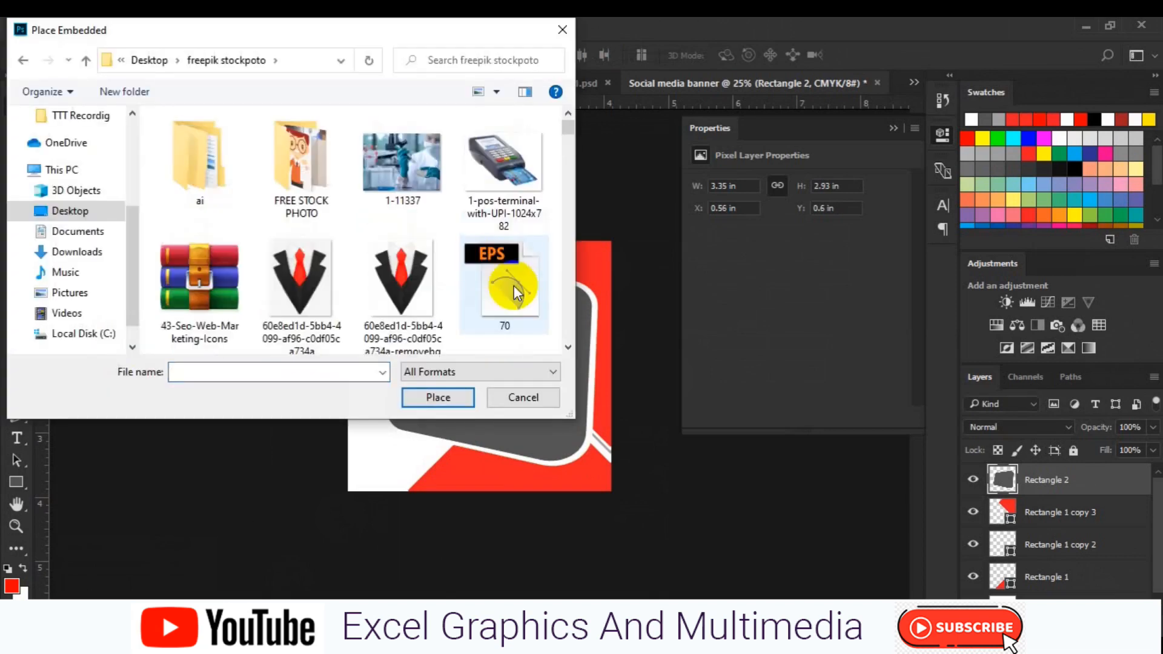
{"action": "left_click", "coordinate": [567, 347]}
{"action": "left_click_drag", "start_coordinate": [564, 346], "coordinate": [566, 350]}
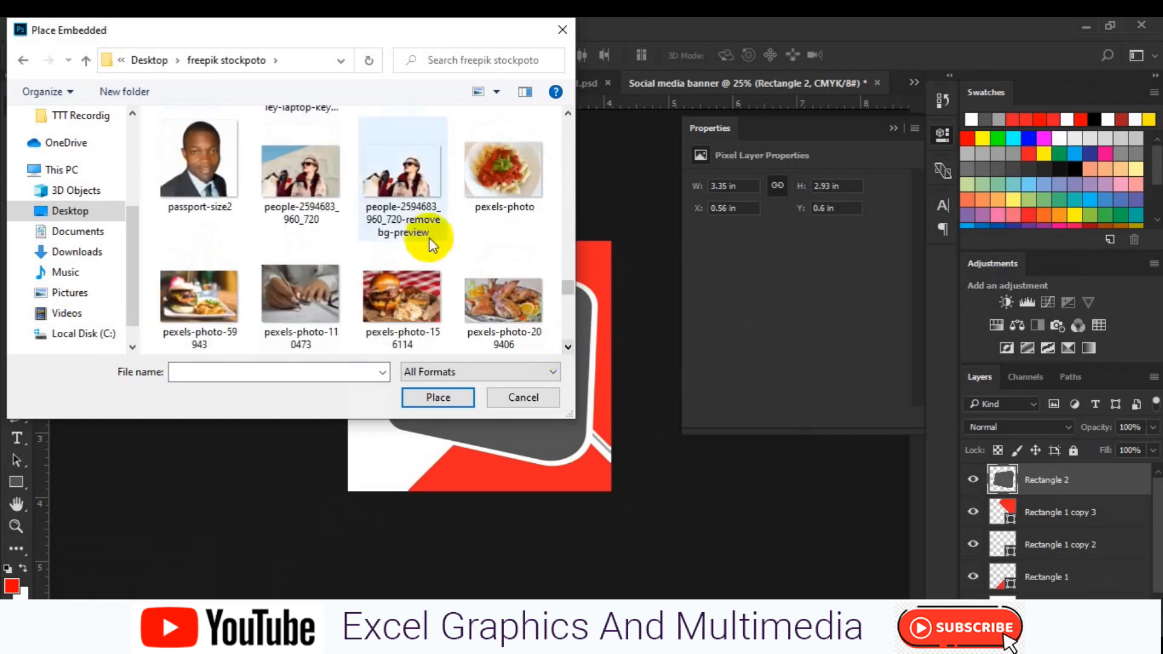
{"action": "left_click", "coordinate": [432, 238]}
{"action": "left_click", "coordinate": [437, 396]}
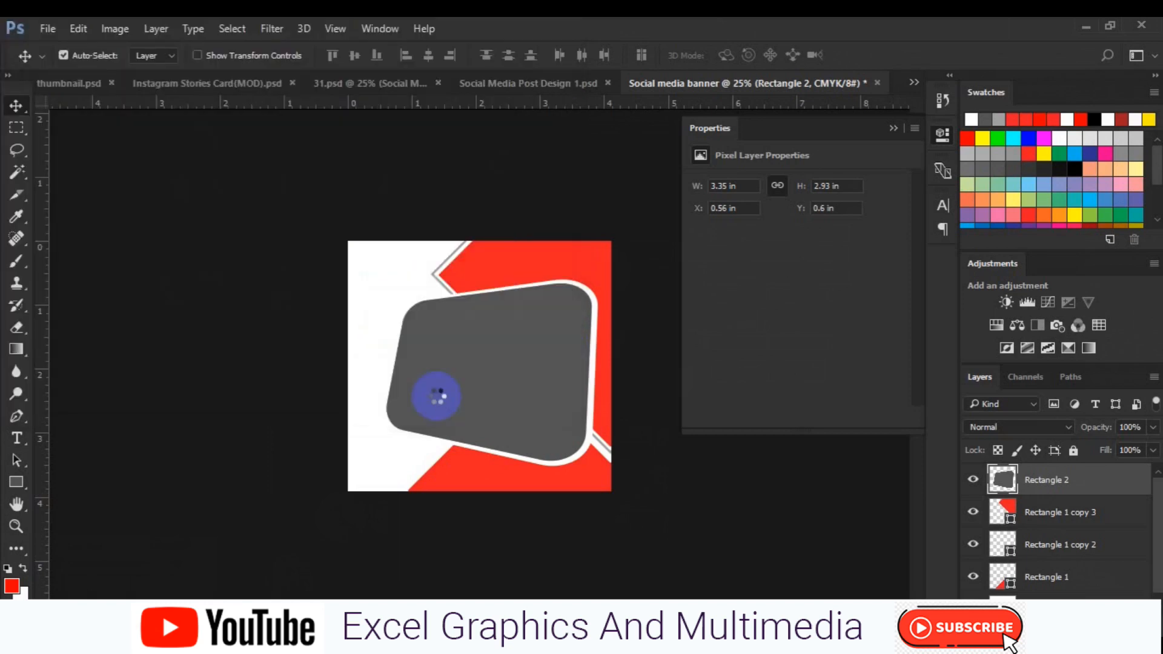
Enlarge the placed photo from its corner so it covers the frame and commit the placement
{"action": "left_click_drag", "start_coordinate": [580, 433], "coordinate": [603, 464]}
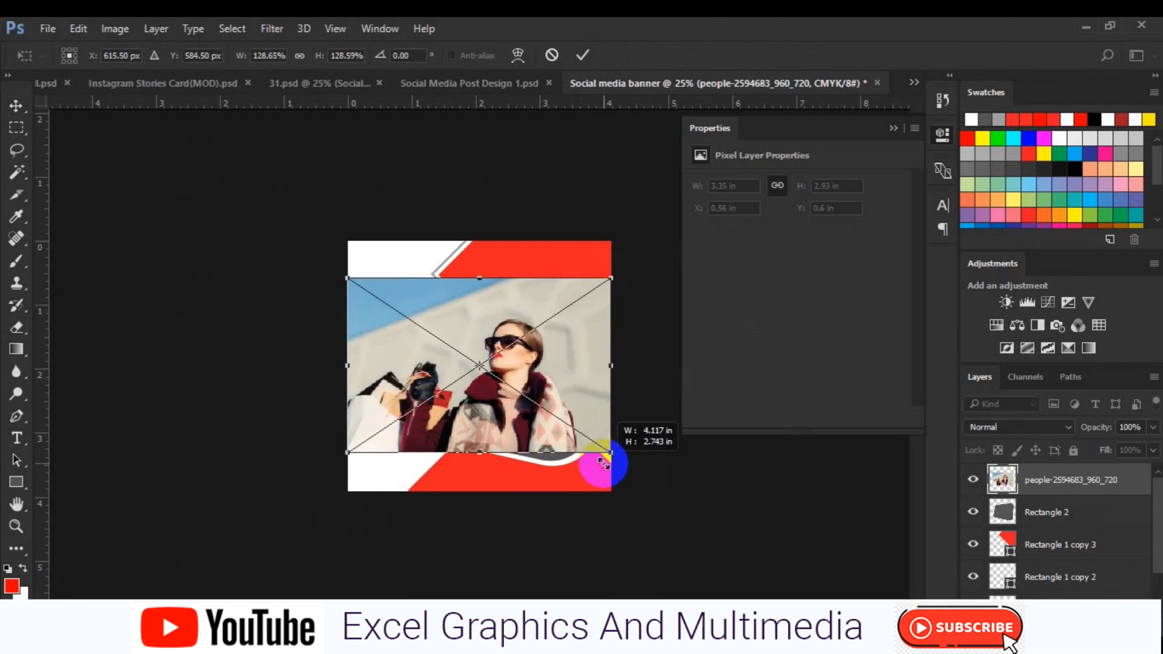
{"action": "key", "text": "Return"}
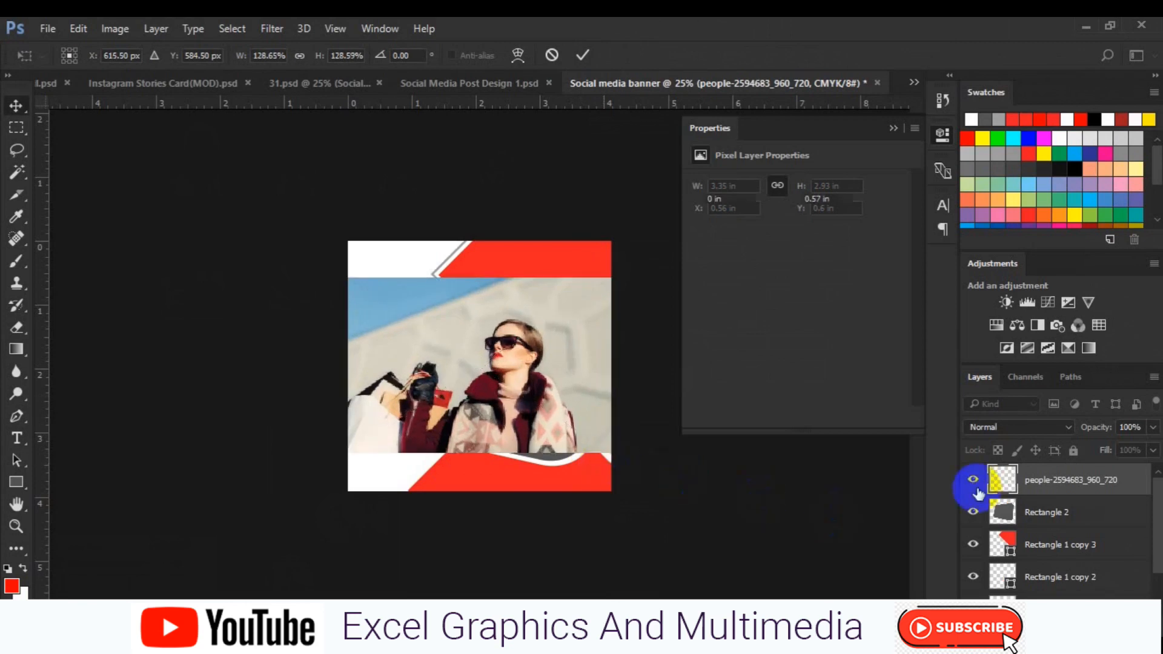
Clip the photo to the distorted rectangle layer and nudge it slightly right
{"action": "right_click", "coordinate": [1037, 486]}
{"action": "left_click", "coordinate": [725, 465]}
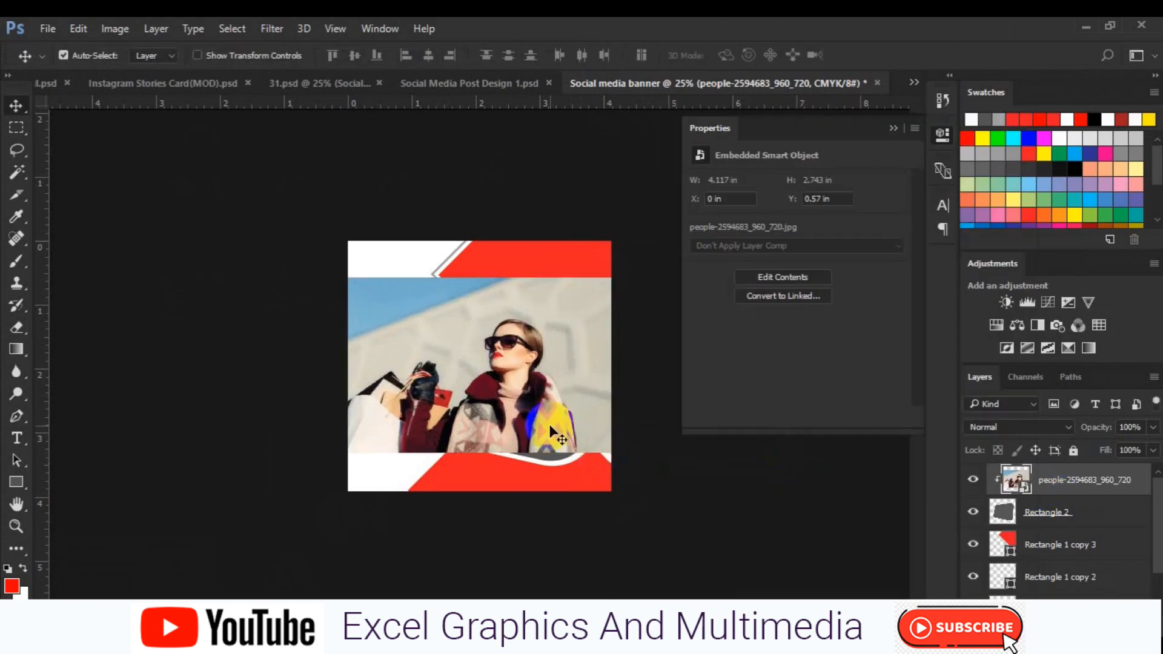
{"action": "left_click_drag", "start_coordinate": [517, 395], "coordinate": [533, 390]}
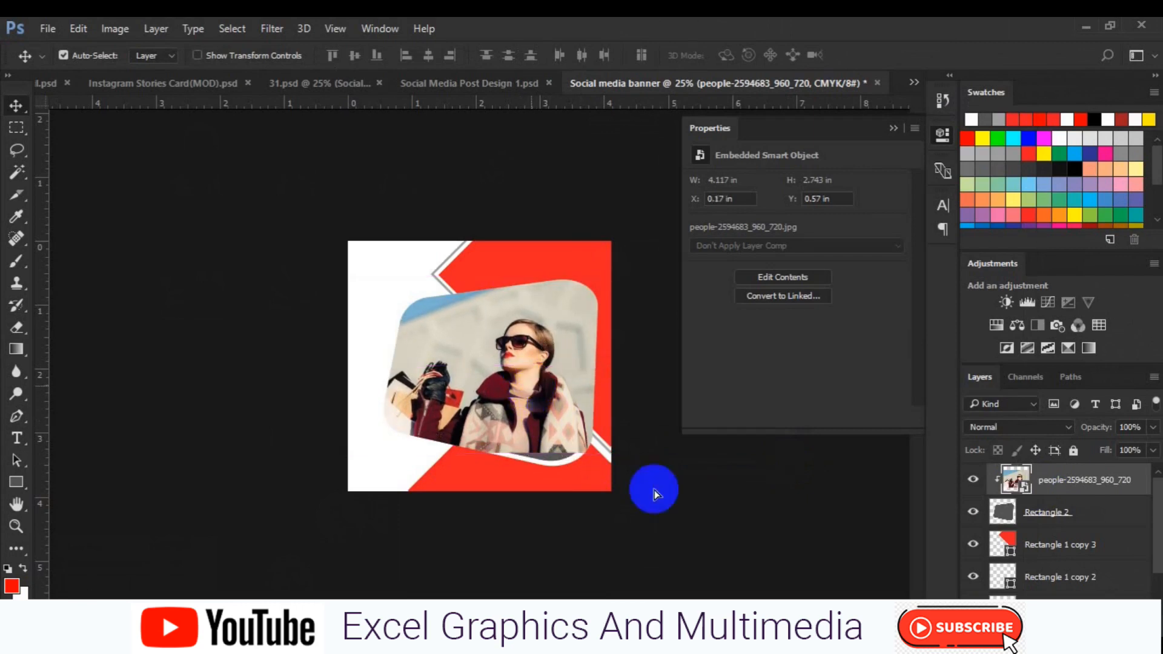
Rasterize the photo and stretch a marquee strip along its bottom downward with Content-Aware Scale
{"action": "right_click", "coordinate": [1084, 478]}
{"action": "left_click", "coordinate": [788, 394]}
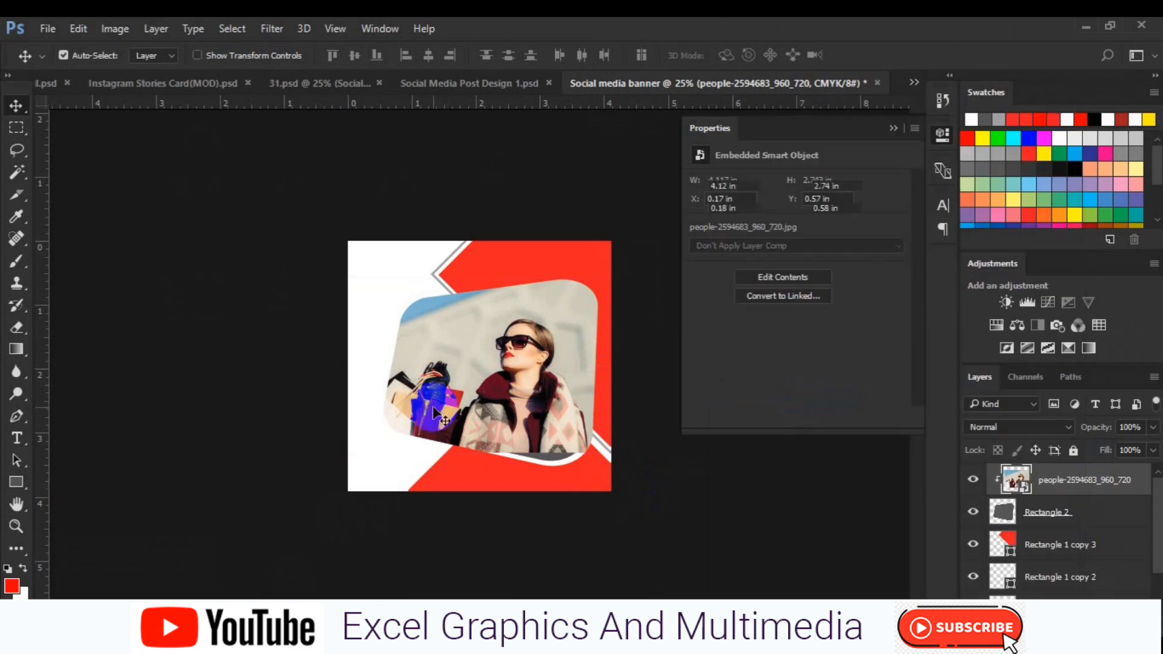
{"action": "left_click", "coordinate": [17, 127]}
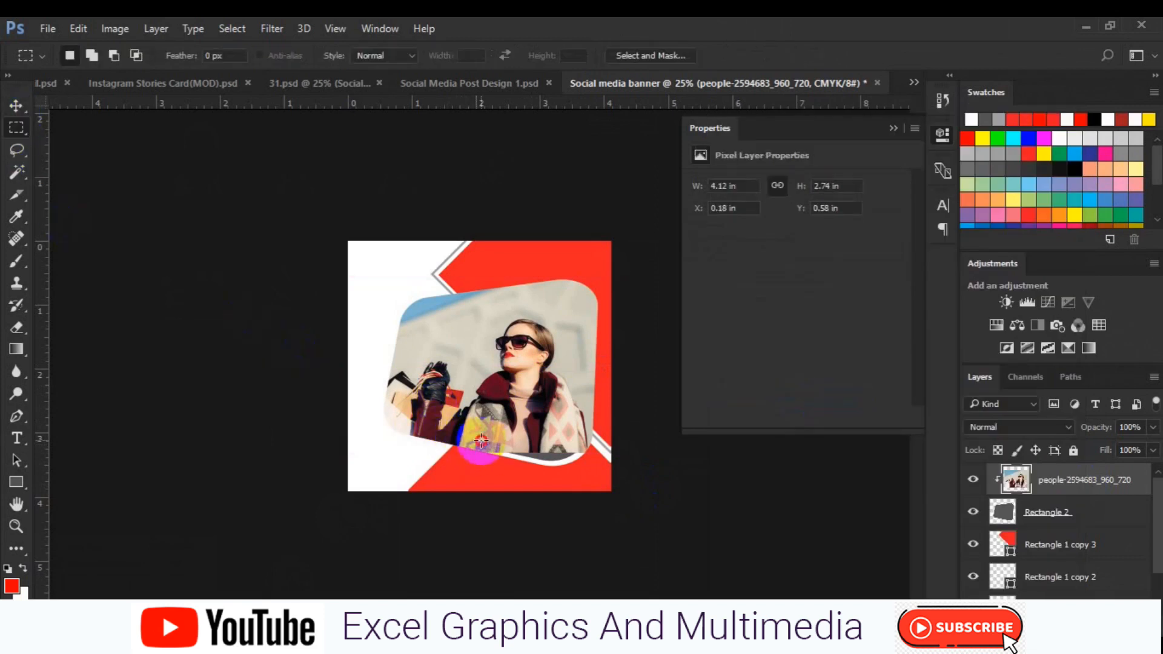
{"action": "left_click_drag", "start_coordinate": [481, 441], "coordinate": [593, 466]}
{"action": "left_click", "coordinate": [79, 29]}
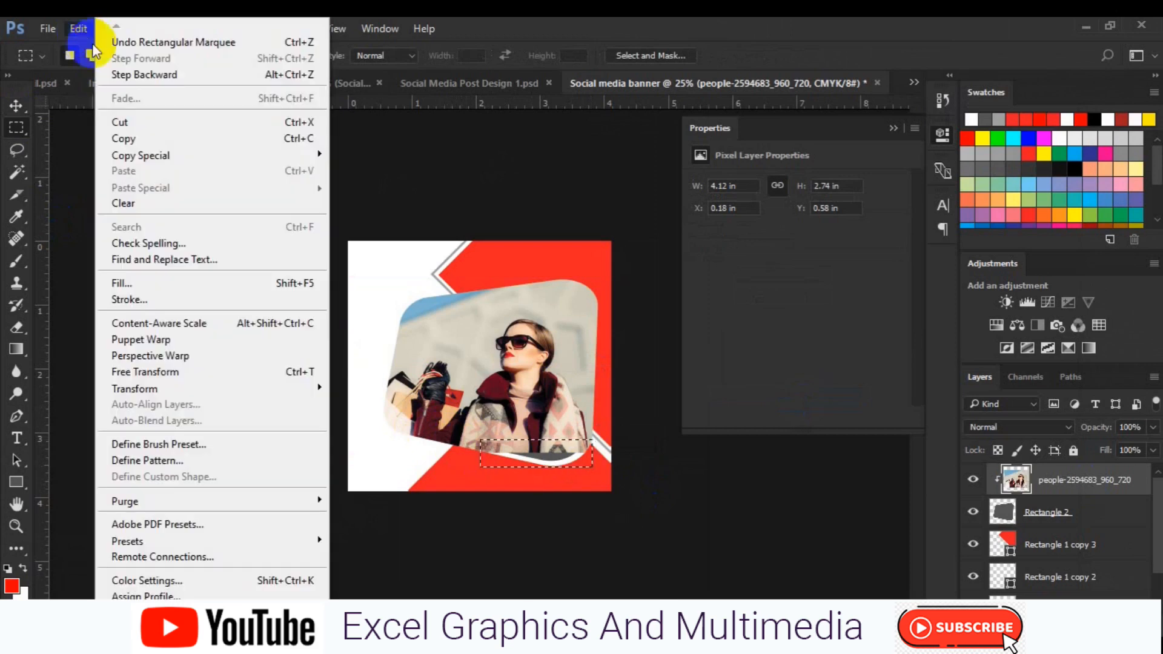
{"action": "left_click", "coordinate": [158, 323]}
{"action": "left_click_drag", "start_coordinate": [538, 453], "coordinate": [536, 457]}
{"action": "key", "text": "Return"}
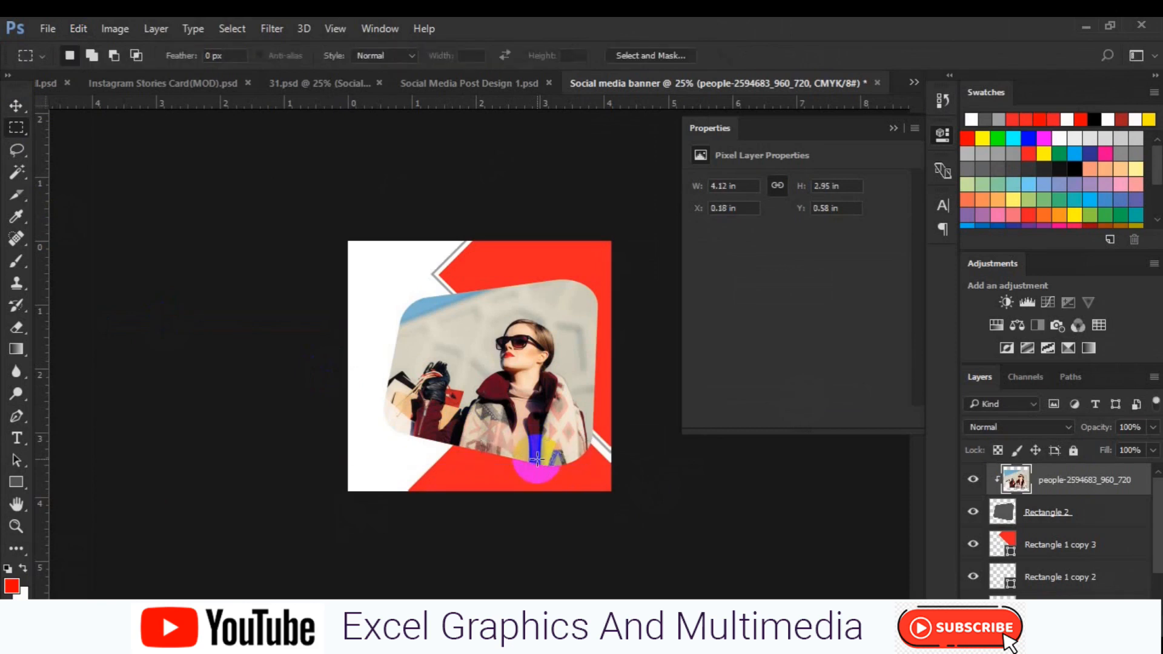
Select the Background layer and draw a closed curved shape with the Pen tool over the banner's lower left
{"action": "key", "text": "v"}
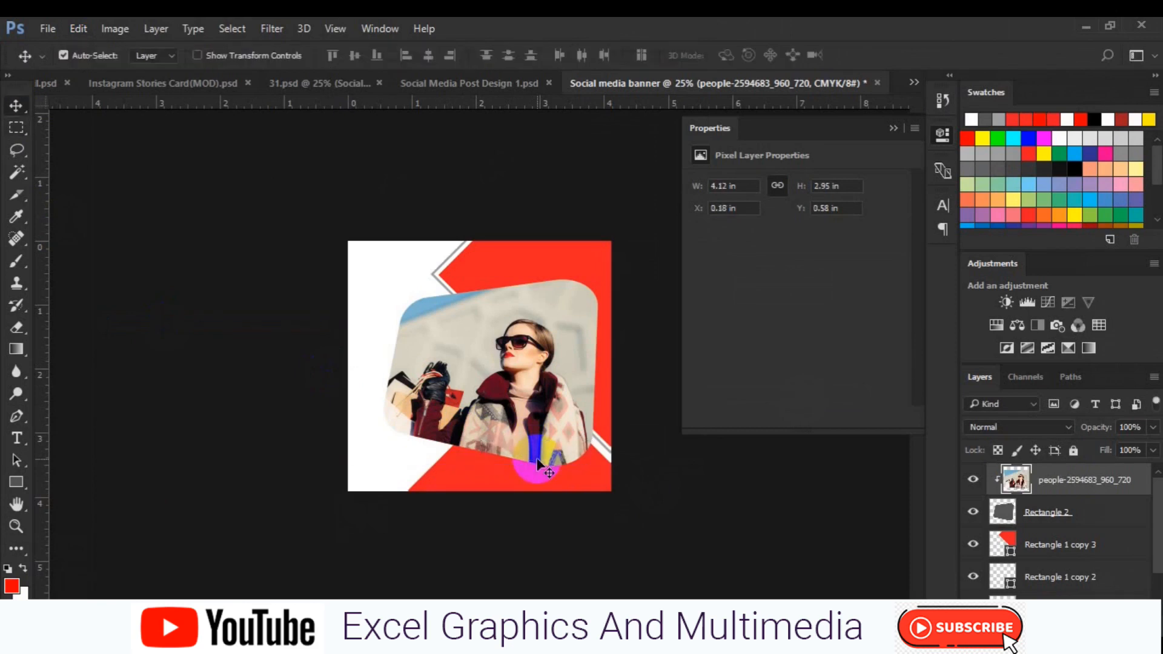
{"action": "left_click", "coordinate": [1040, 515]}
{"action": "scroll", "coordinate": [1136, 576], "scroll_direction": "down", "scroll_amount": 2}
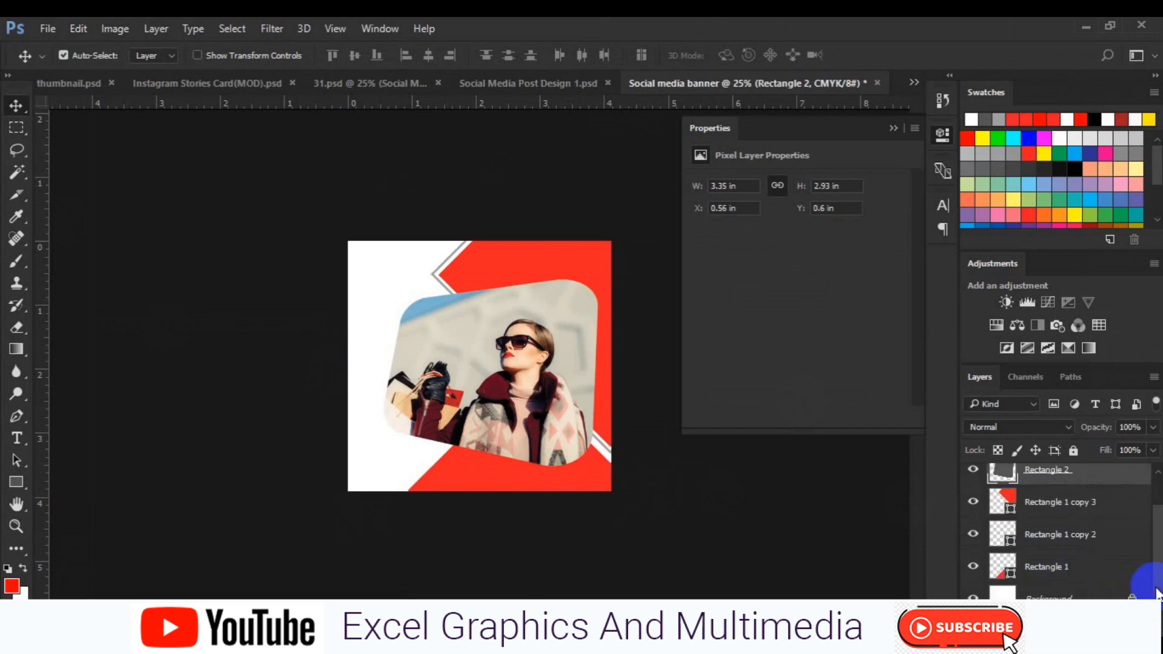
{"action": "left_click", "coordinate": [391, 427]}
{"action": "left_click", "coordinate": [17, 417]}
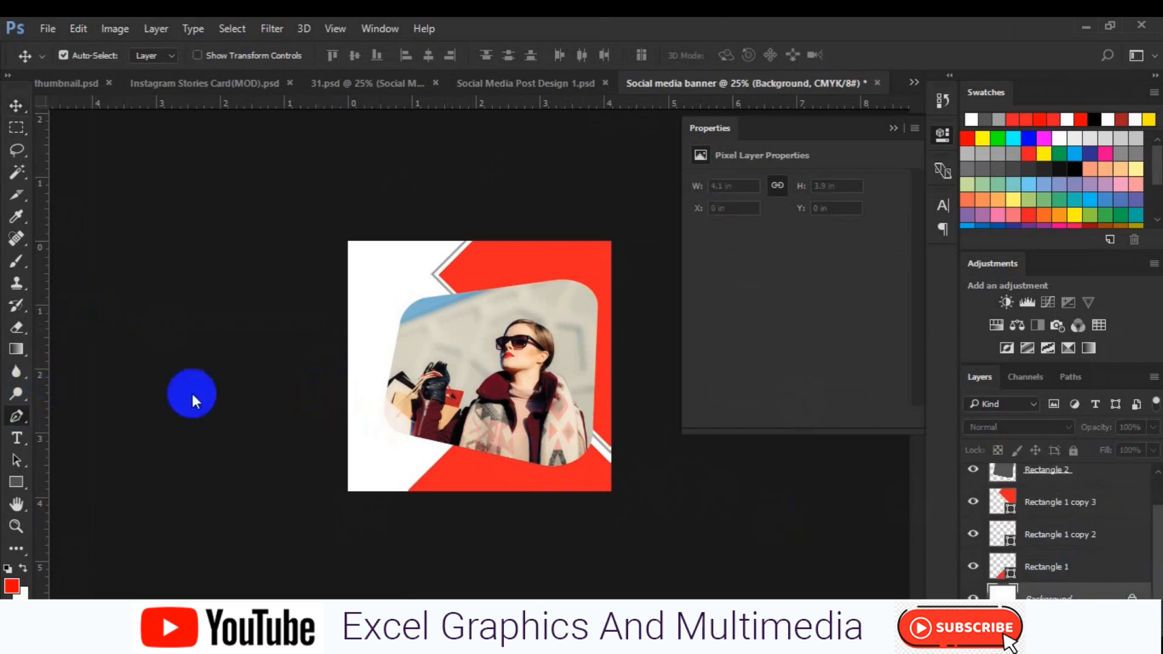
{"action": "left_click", "coordinate": [349, 357]}
{"action": "left_click_drag", "start_coordinate": [604, 382], "coordinate": [735, 467]}
{"action": "left_click", "coordinate": [611, 521]}
{"action": "left_click", "coordinate": [333, 519]}
{"action": "left_click", "coordinate": [334, 375]}
{"action": "left_click", "coordinate": [349, 357]}
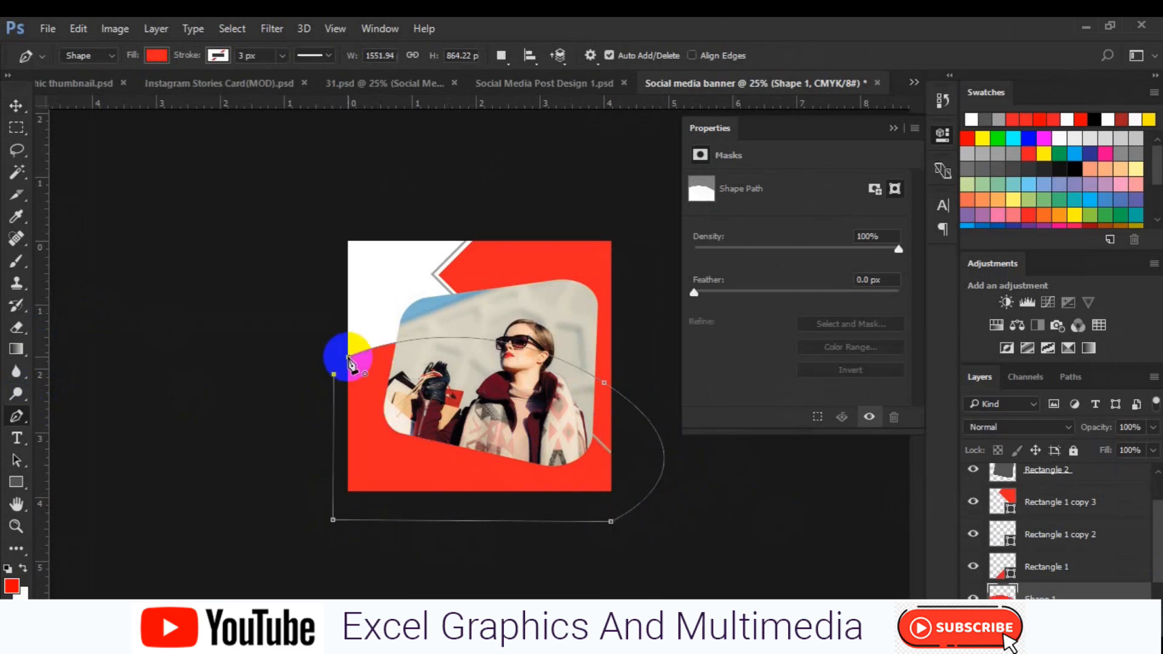
Set the new shape's fill to dark gray
{"action": "left_click", "coordinate": [157, 55]}
{"action": "left_click", "coordinate": [108, 195]}
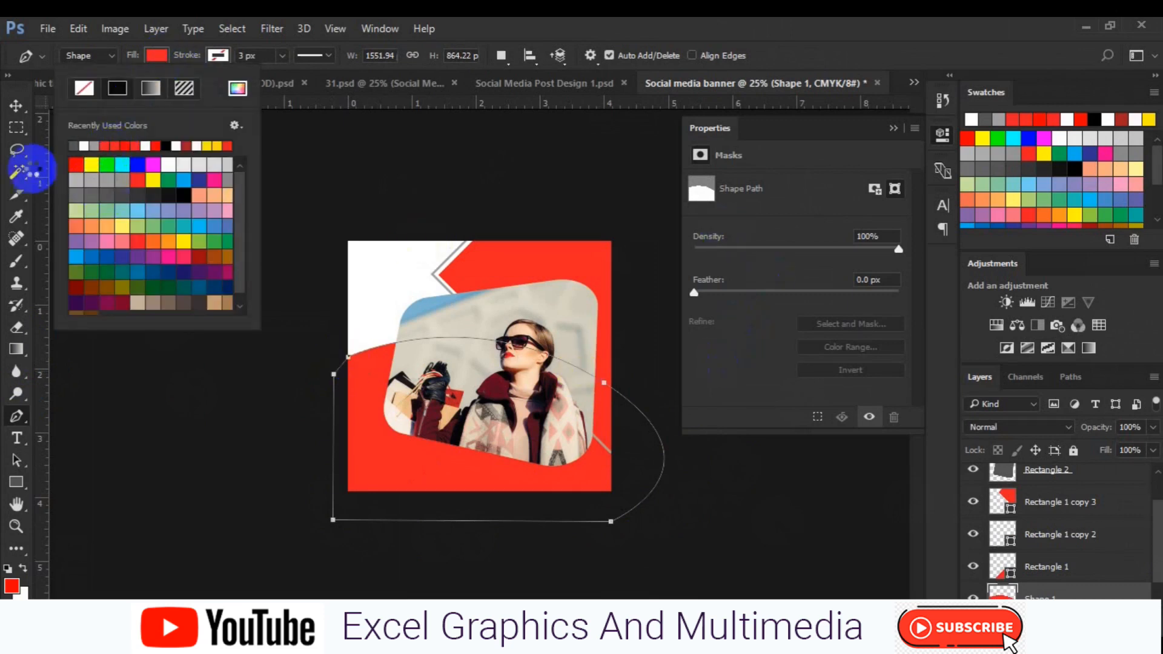
{"action": "left_click", "coordinate": [20, 106]}
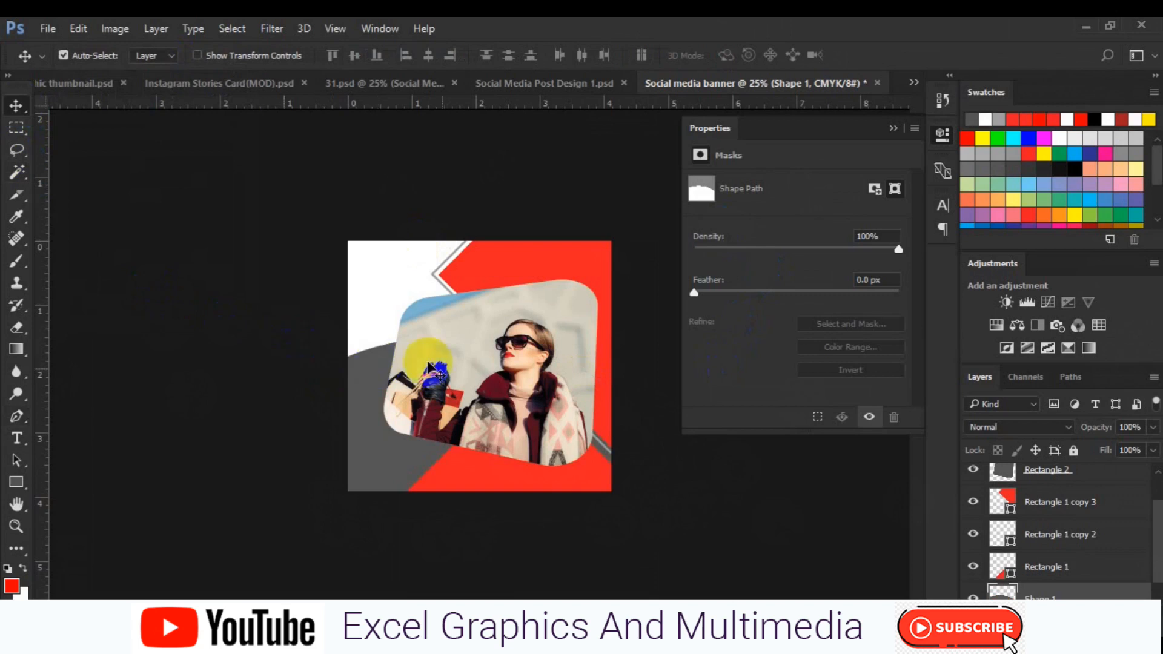
Free-transform the Rectangle 2 frame: shrink it to about 96%, tilt it about -1.5° and shift it slightly up and right
{"action": "left_click", "coordinate": [499, 398]}
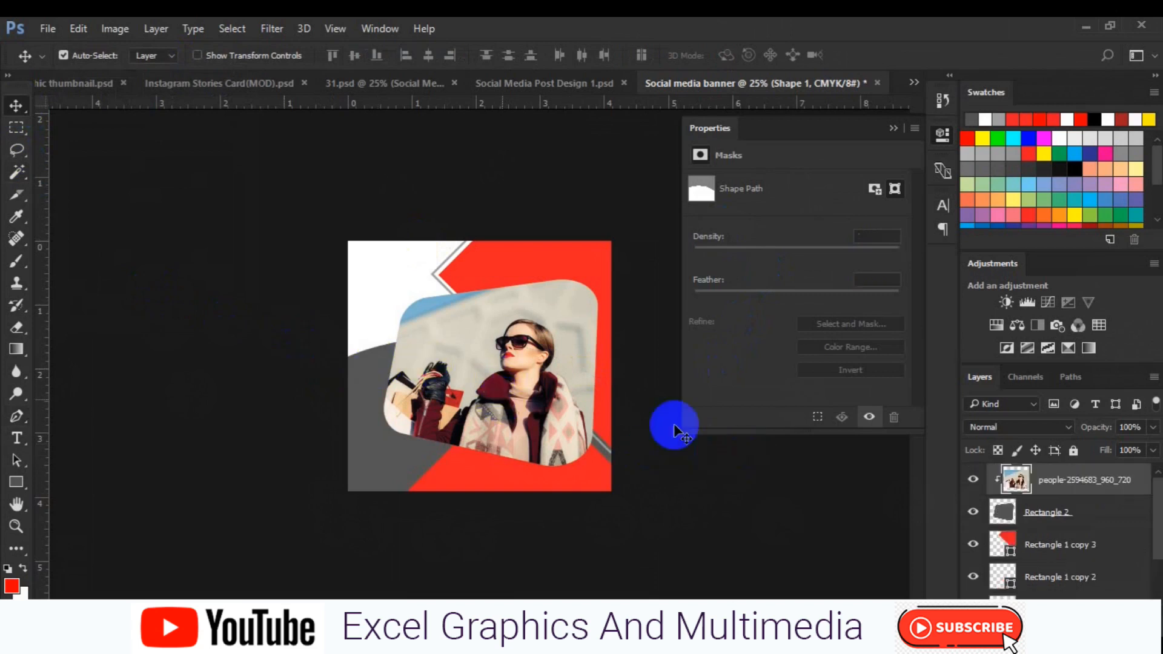
{"action": "left_click", "coordinate": [1032, 517], "text": "shift"}
{"action": "key", "text": "ctrl+t"}
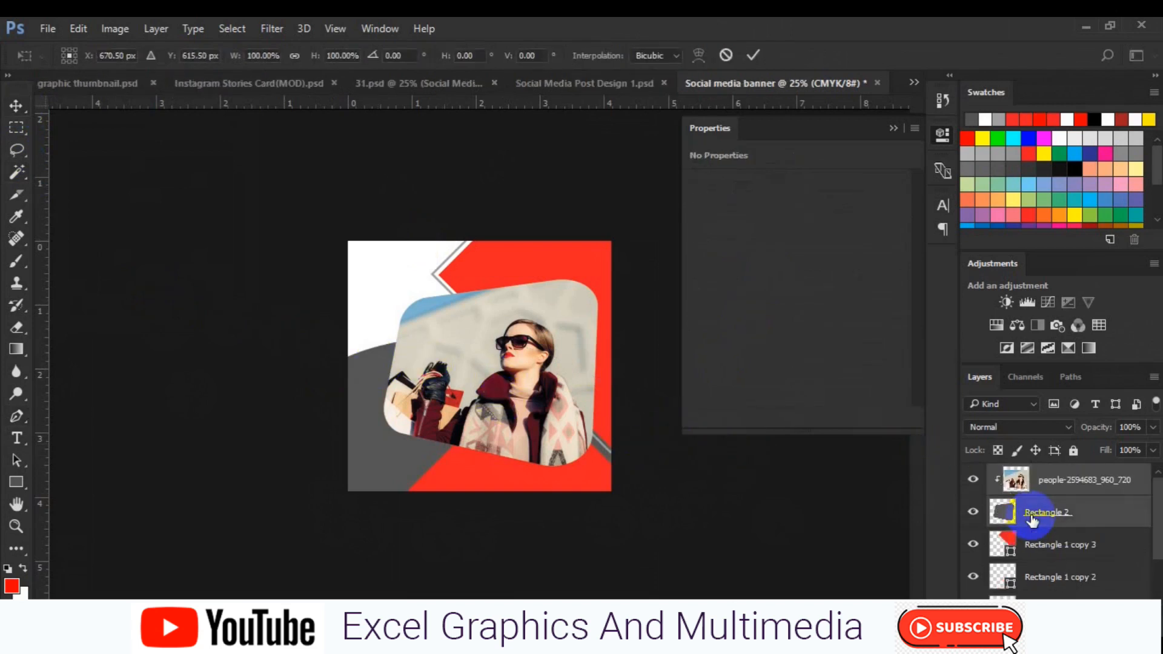
{"action": "left_click_drag", "start_coordinate": [624, 469], "coordinate": [616, 464]}
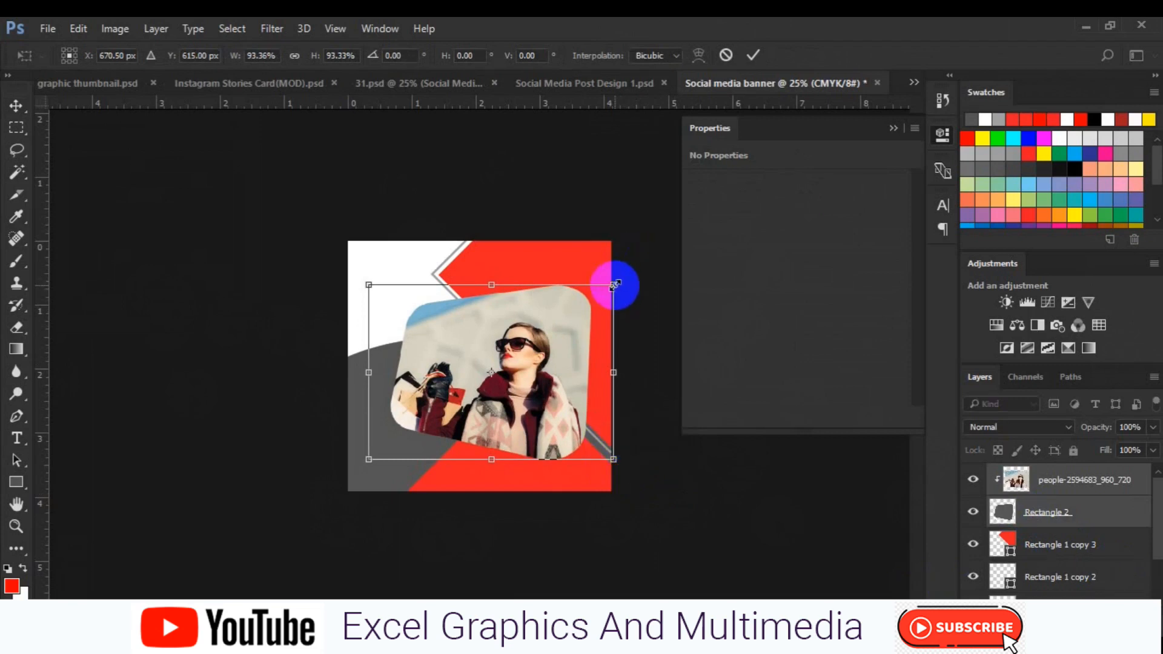
{"action": "left_click_drag", "start_coordinate": [622, 287], "coordinate": [623, 282]}
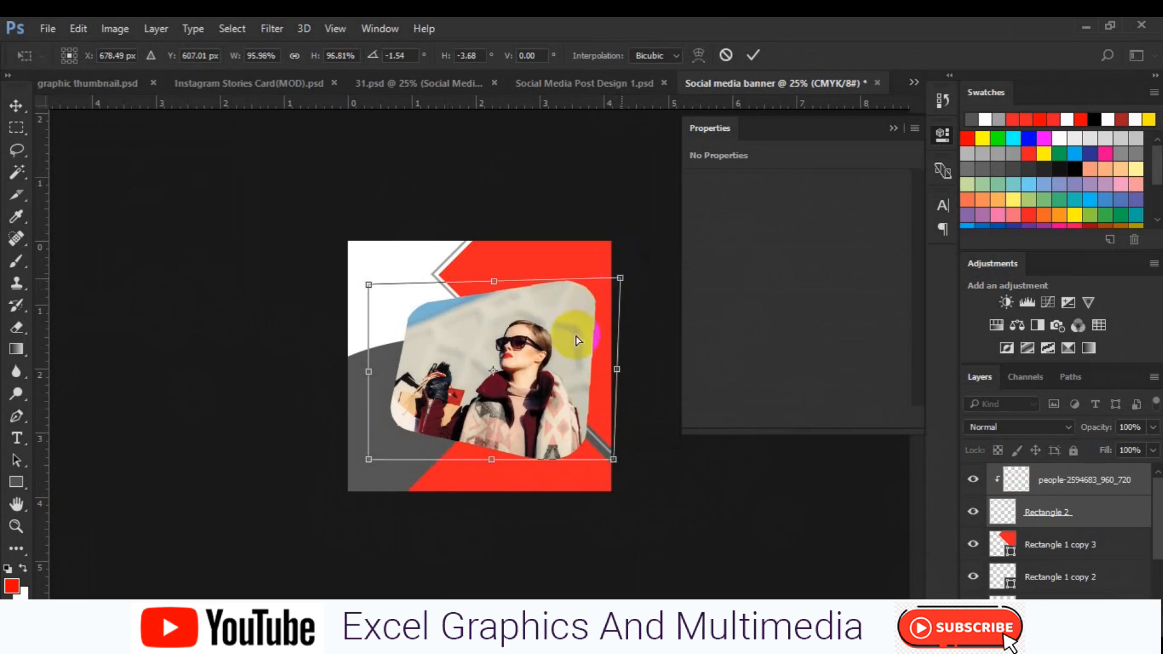
{"action": "left_click_drag", "start_coordinate": [572, 341], "coordinate": [577, 336]}
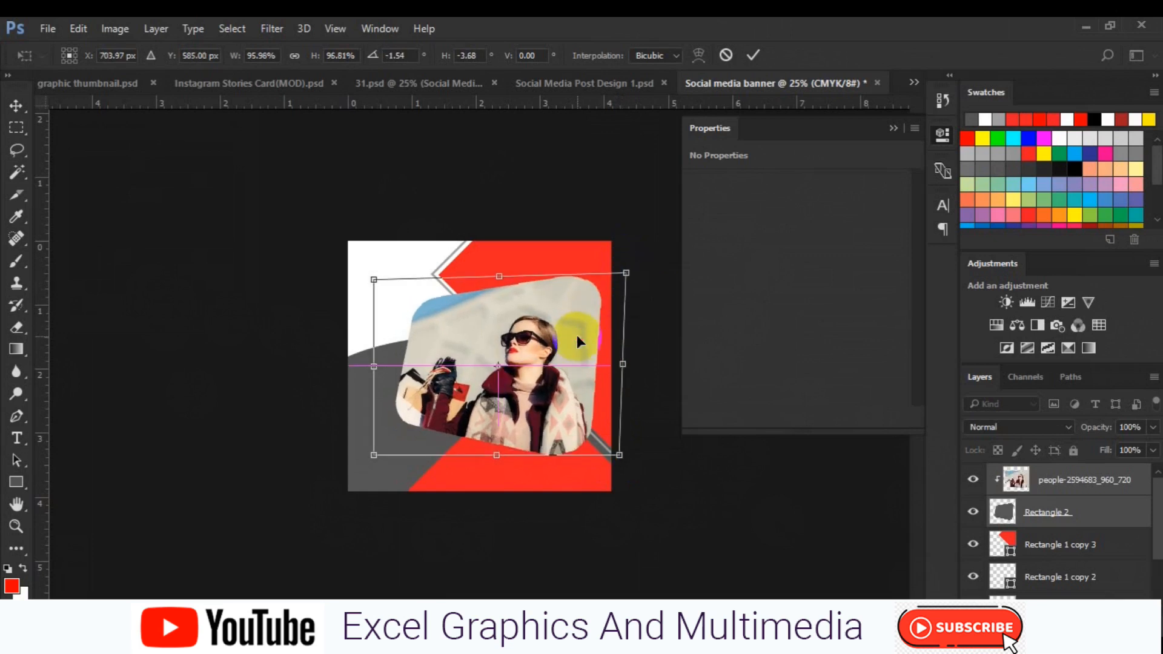
{"action": "key", "text": "Return"}
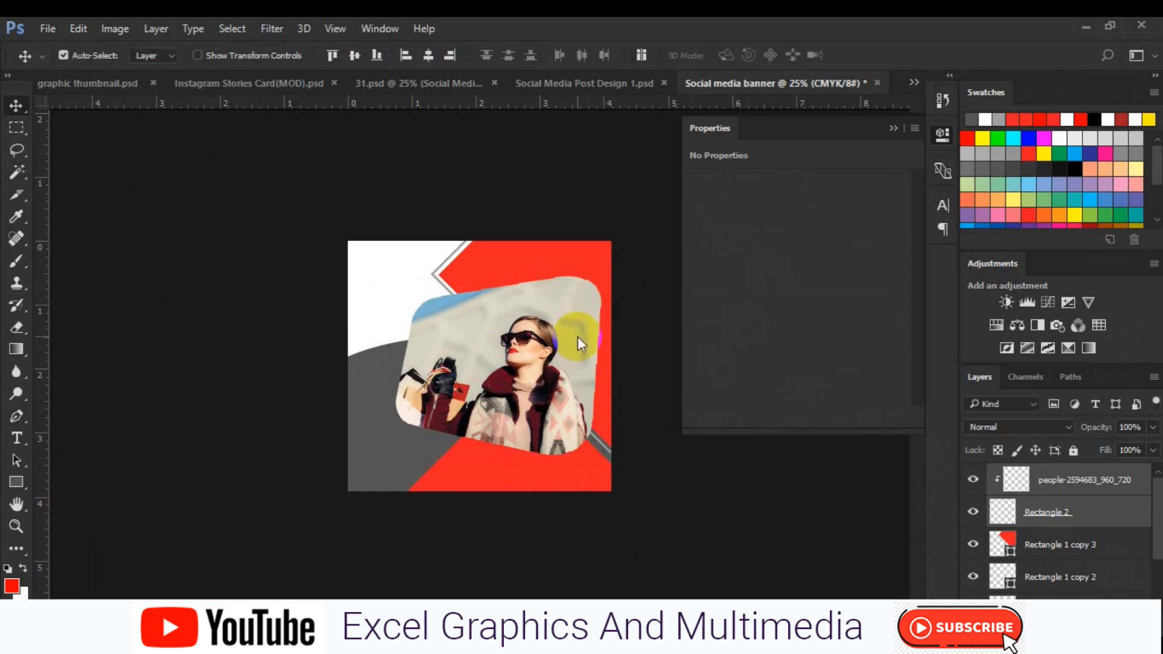
Select the Background layer and draw a closed, dark-filled Pen shape covering the banner's upper left corner
{"action": "scroll", "coordinate": [1048, 569], "scroll_direction": "down", "scroll_amount": 2}
{"action": "left_click", "coordinate": [1054, 591]}
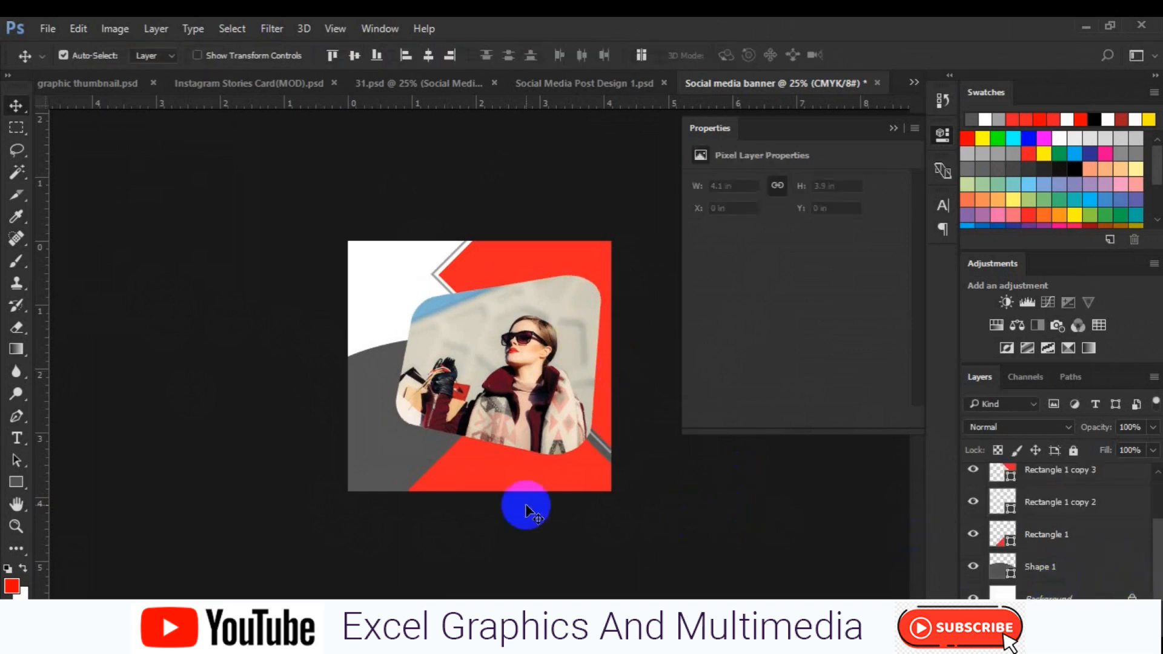
{"action": "left_click", "coordinate": [17, 481]}
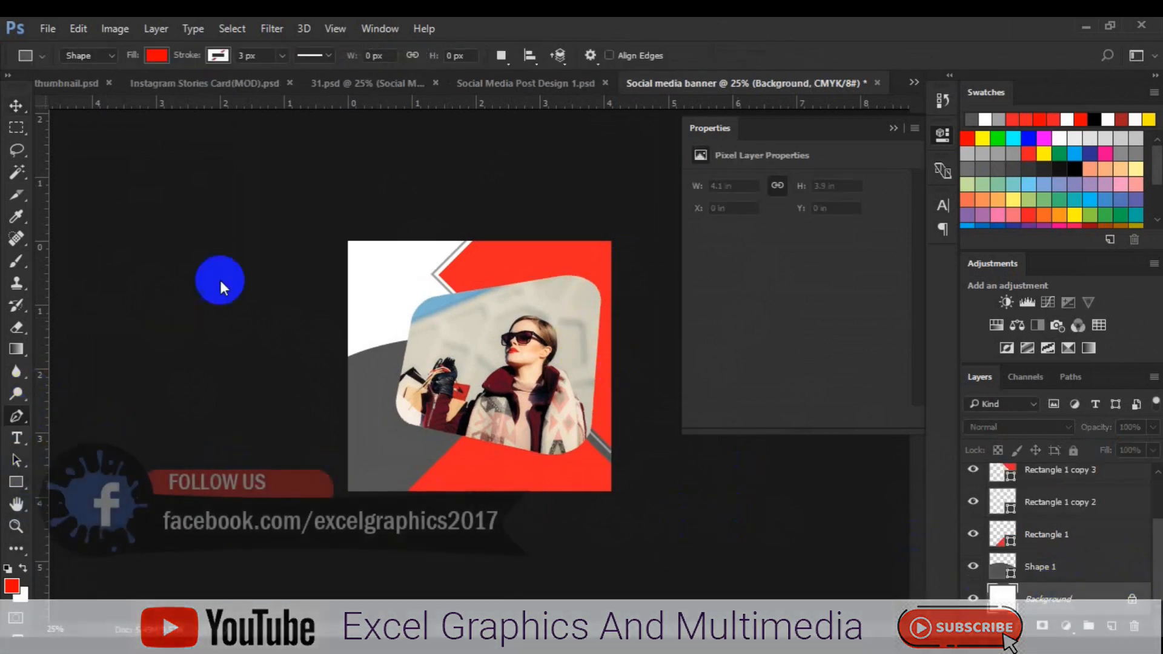
{"action": "key", "text": "p"}
{"action": "left_click", "coordinate": [157, 55]}
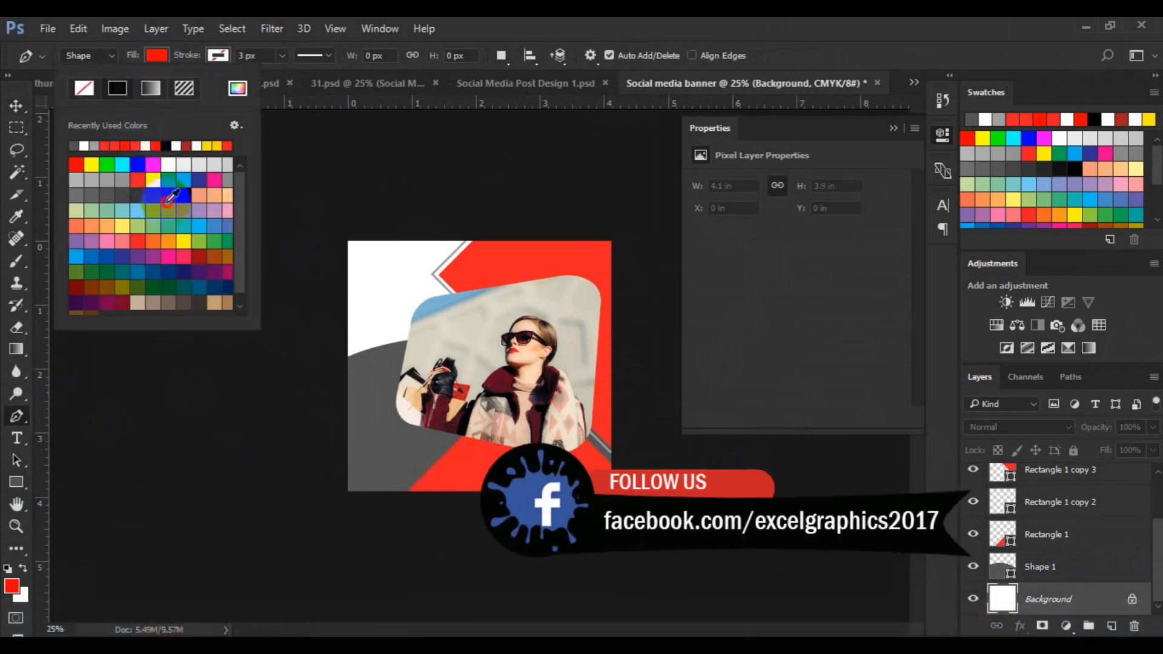
{"action": "left_click", "coordinate": [168, 196]}
{"action": "left_click", "coordinate": [333, 230]}
{"action": "left_click", "coordinate": [327, 390]}
{"action": "left_click_drag", "start_coordinate": [521, 243], "coordinate": [499, 205]}
{"action": "left_click", "coordinate": [333, 229]}
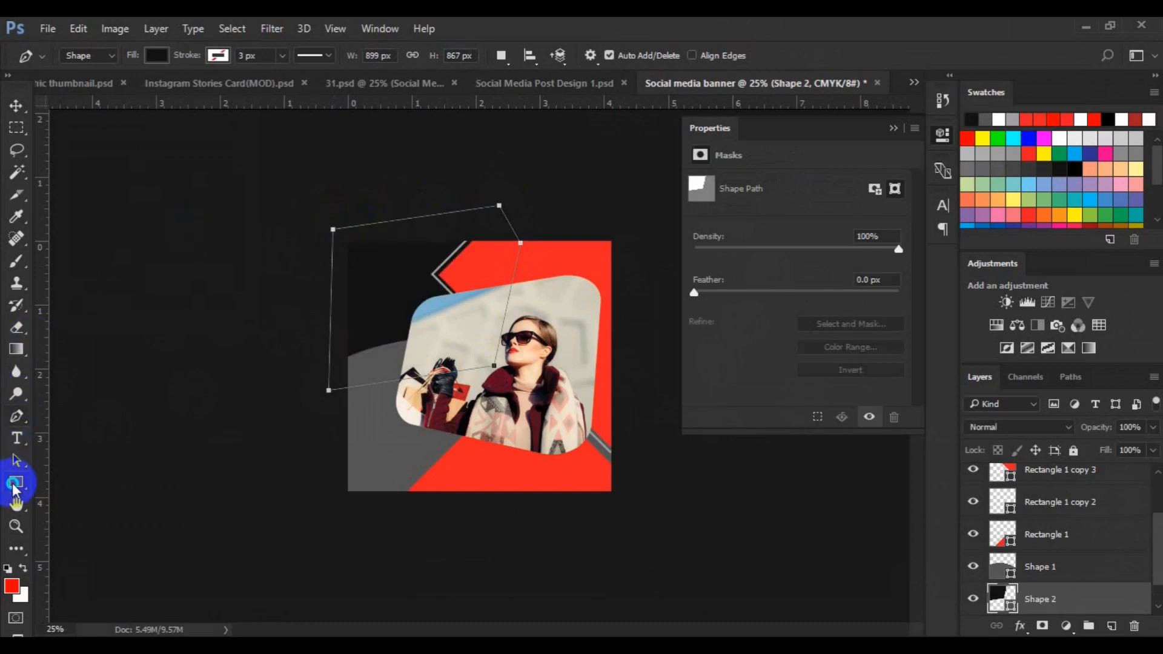
Add a new layer and draw a gray-filled circle about 224 px wide at the banner's left edge with the Ellipse tool
{"action": "left_click_drag", "start_coordinate": [16, 483], "coordinate": [91, 518]}
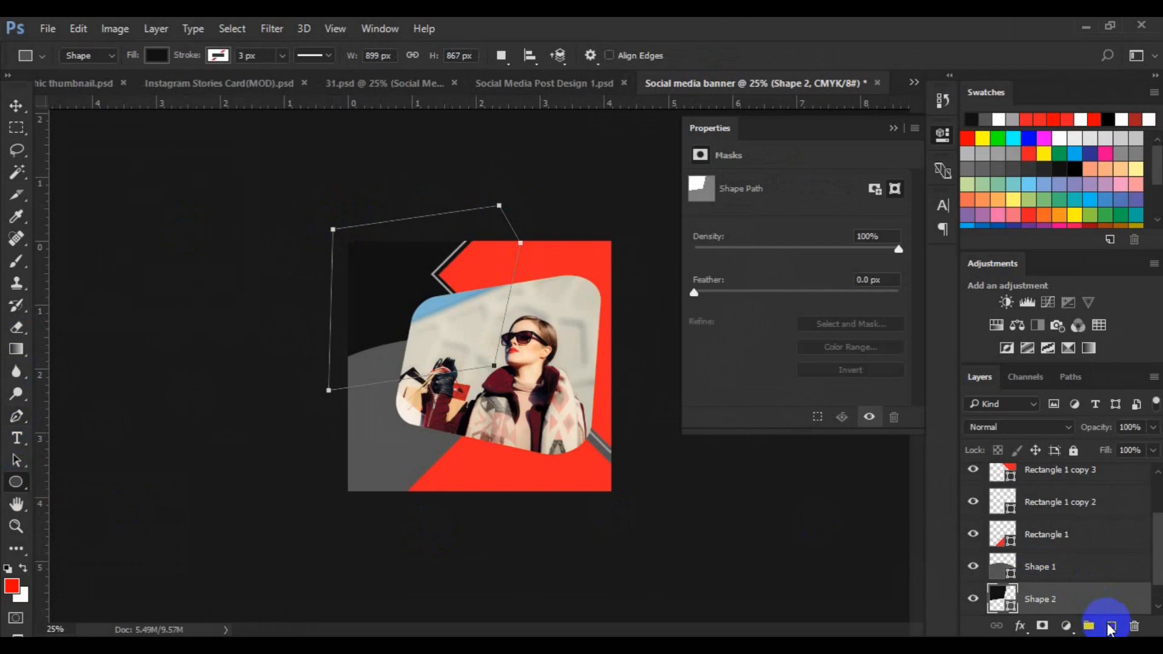
{"action": "left_click", "coordinate": [1109, 628]}
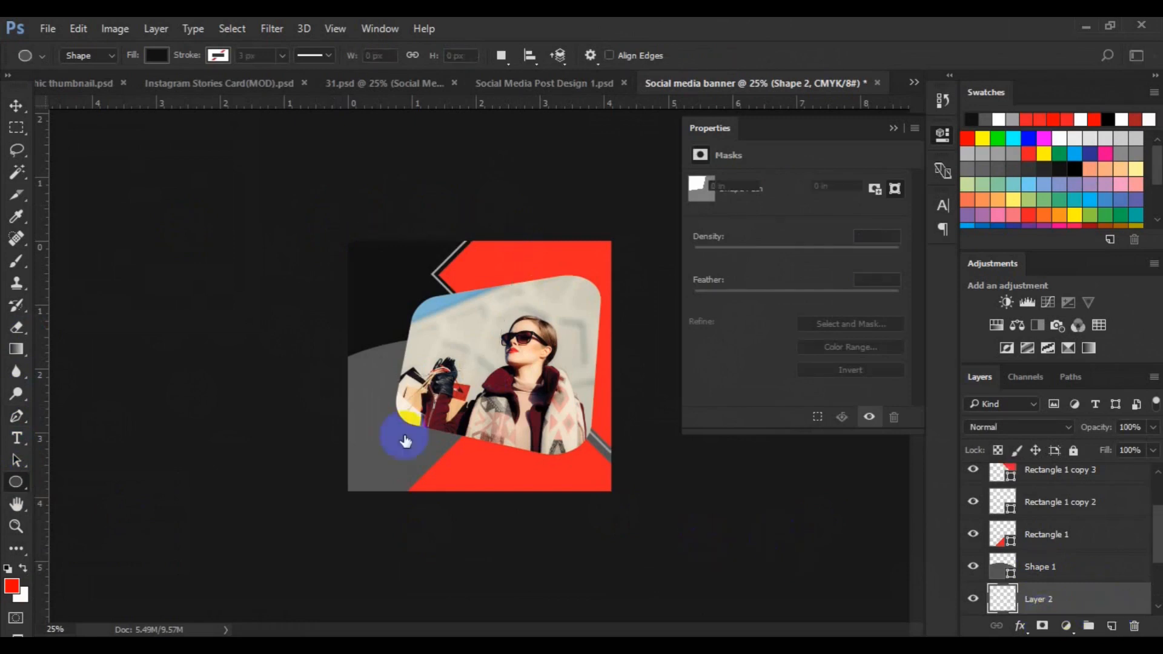
{"action": "left_click", "coordinate": [157, 57]}
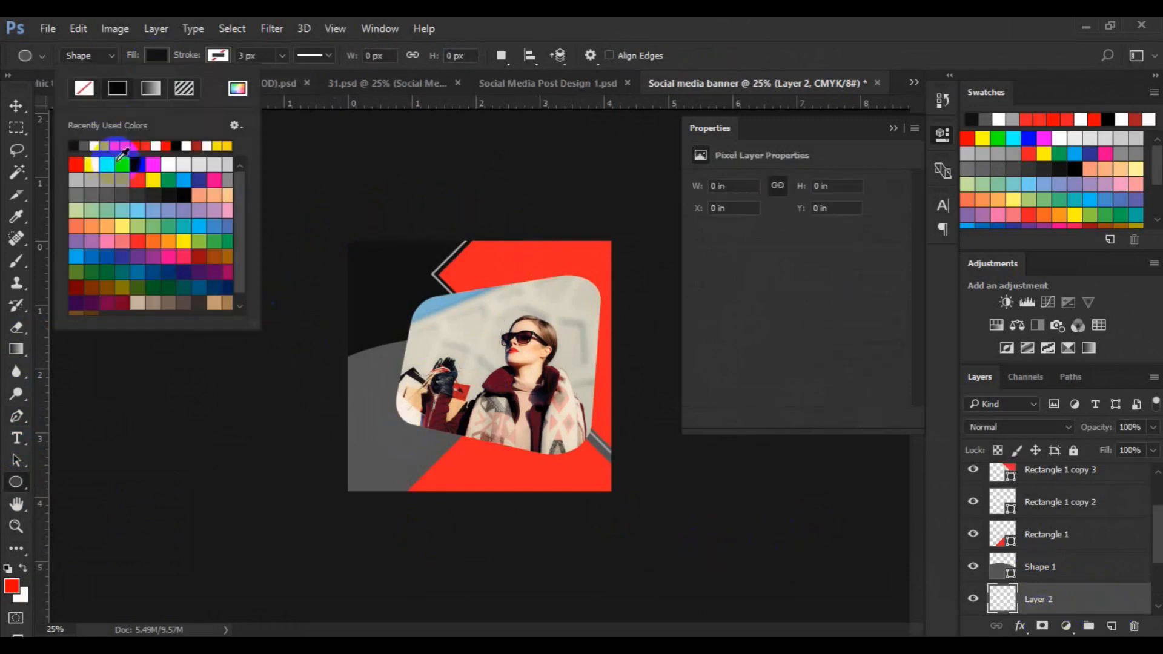
{"action": "left_click", "coordinate": [124, 180]}
{"action": "left_click_drag", "start_coordinate": [337, 279], "coordinate": [385, 351]}
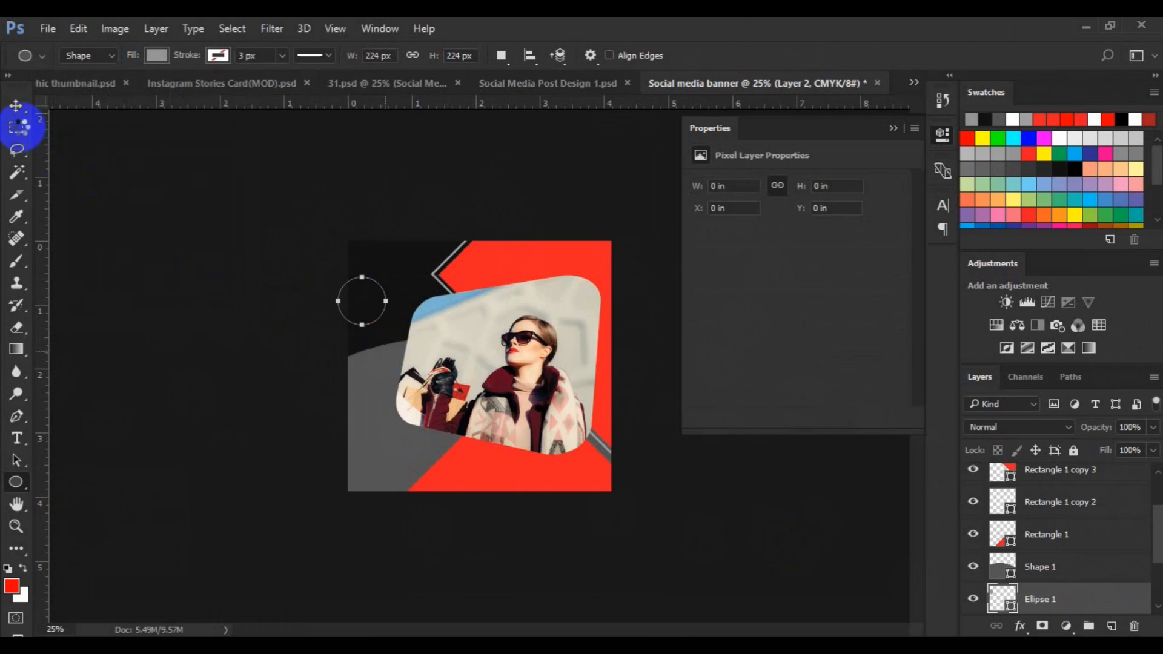
Free-transform the circle, enlarging it to about 148% and moving it down along the left edge
{"action": "left_click", "coordinate": [16, 108]}
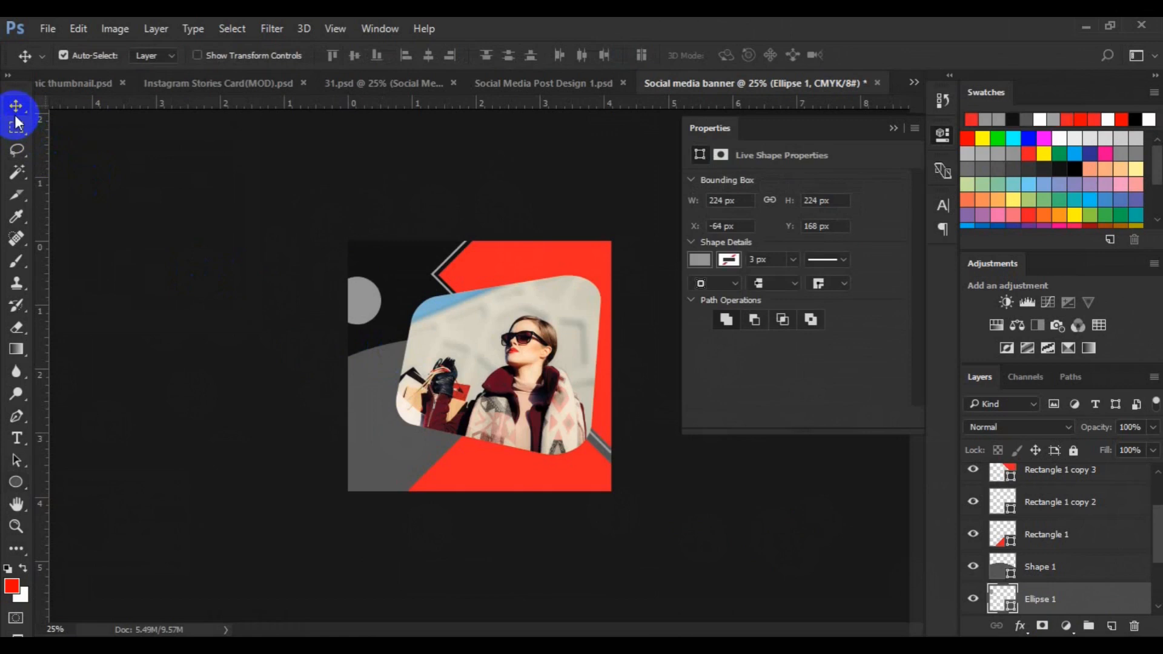
{"action": "key", "text": "ctrl+t"}
{"action": "left_click_drag", "start_coordinate": [365, 316], "coordinate": [384, 342]}
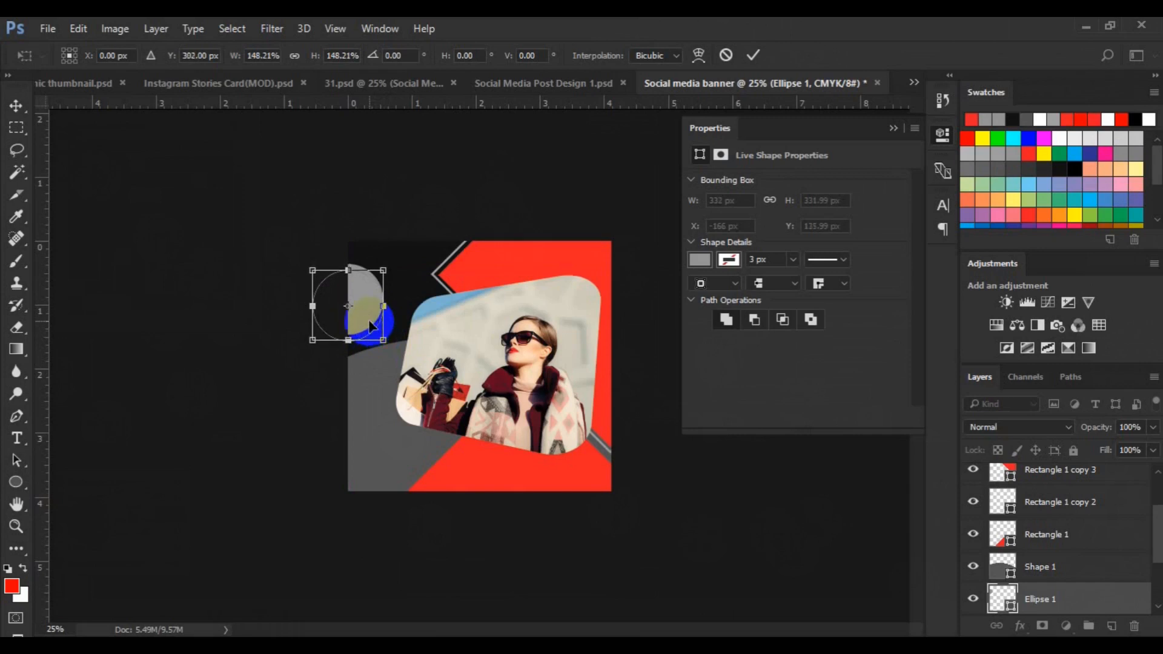
{"action": "left_click_drag", "start_coordinate": [366, 329], "coordinate": [366, 337]}
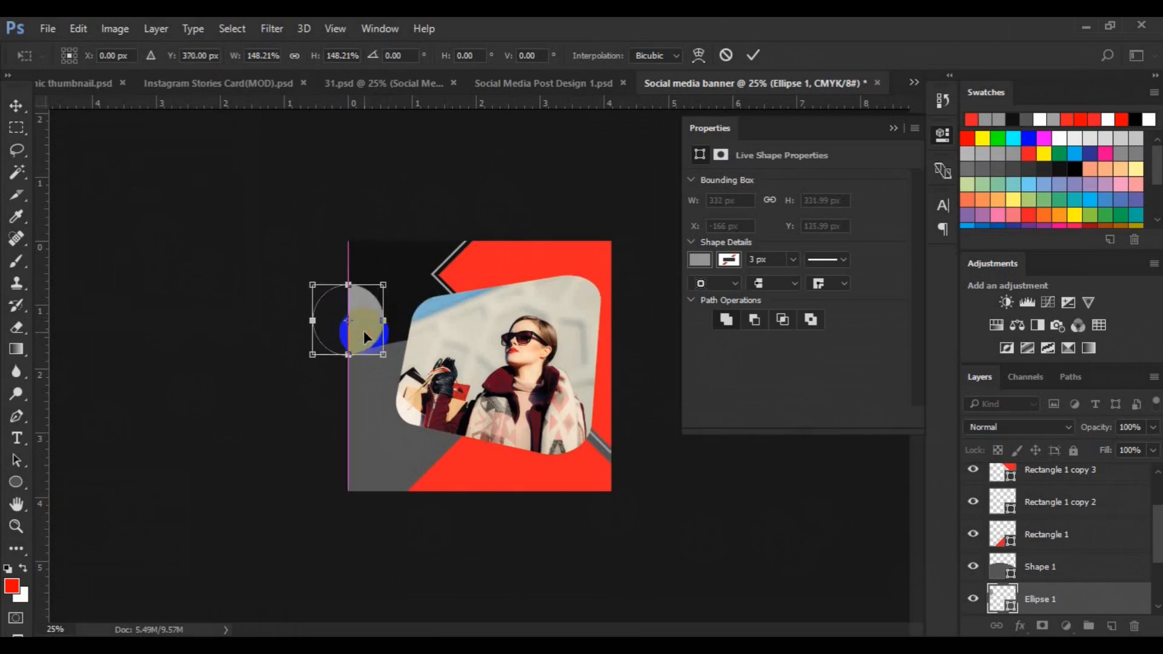
{"action": "key", "text": "Return"}
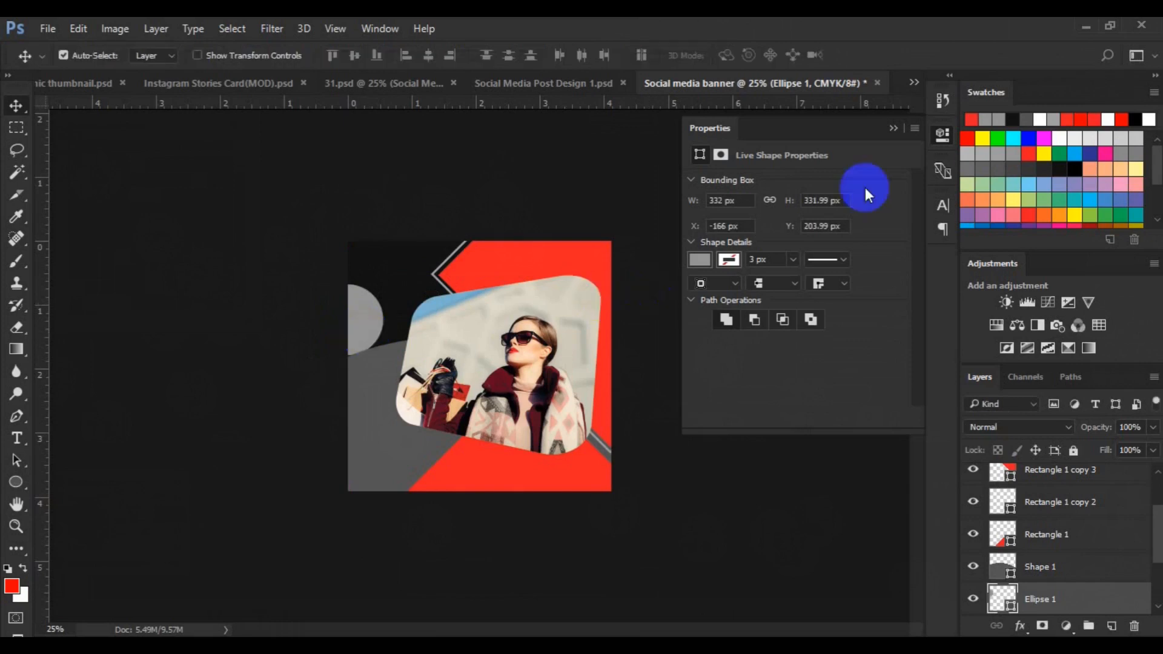
Change the fill color of Shape 1 to #fcc504
{"action": "left_click", "coordinate": [893, 128]}
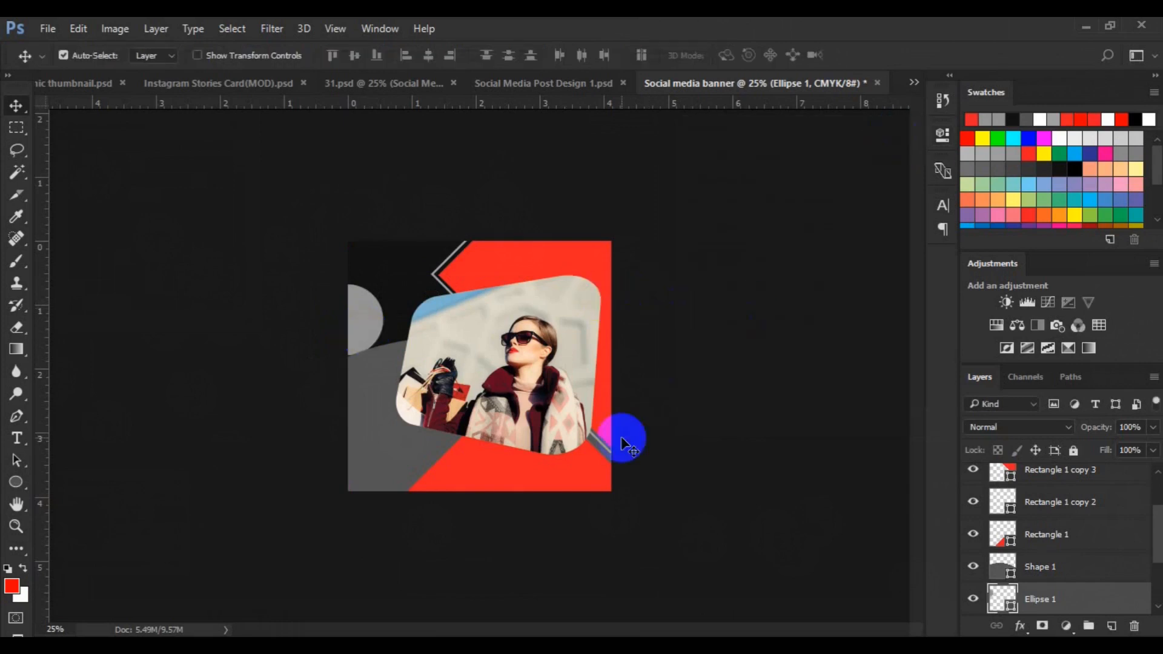
{"action": "left_click", "coordinate": [1066, 567]}
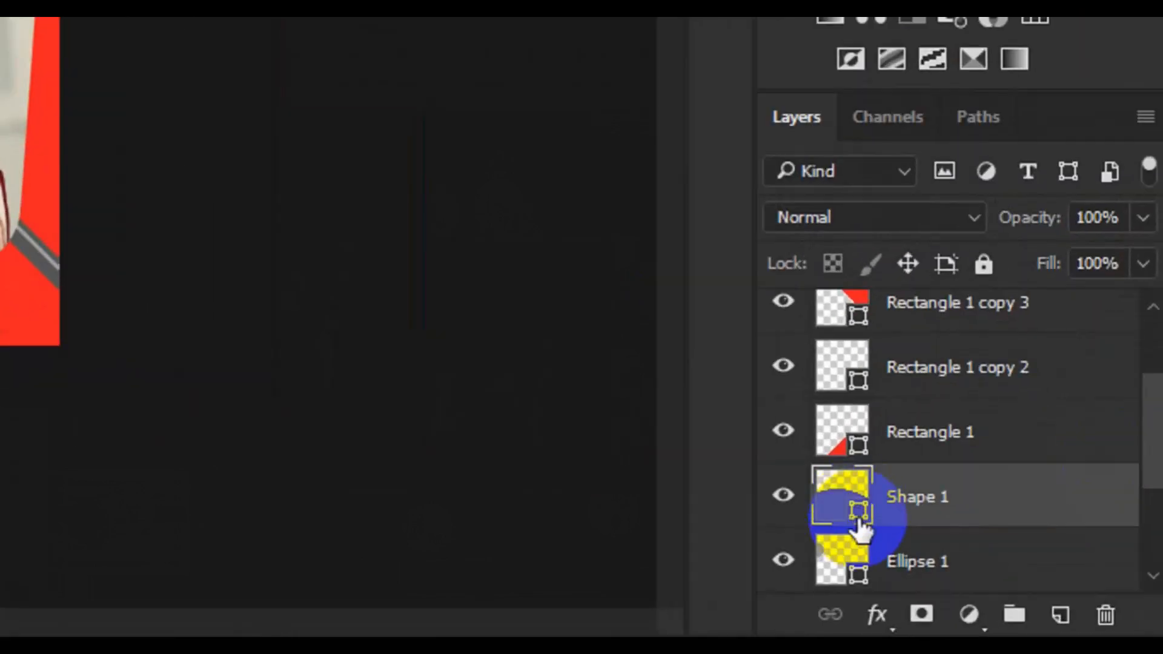
{"action": "double_click", "coordinate": [859, 518]}
{"action": "left_click", "coordinate": [949, 419]}
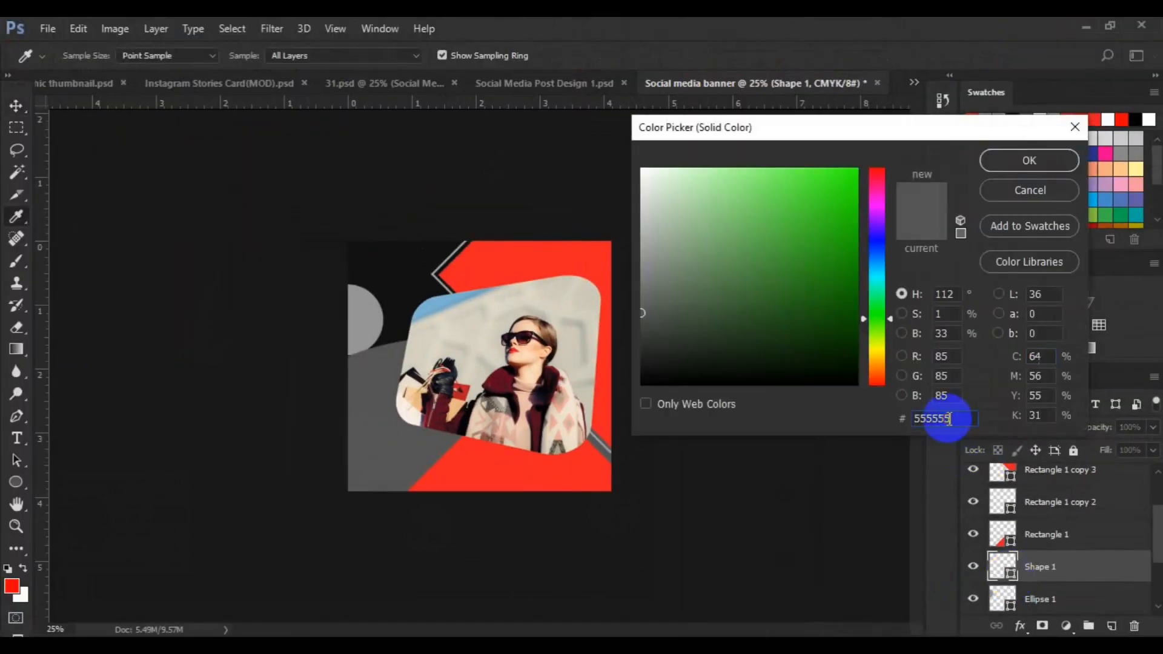
{"action": "double_click", "coordinate": [949, 418]}
{"action": "type", "text": "fcc504"}
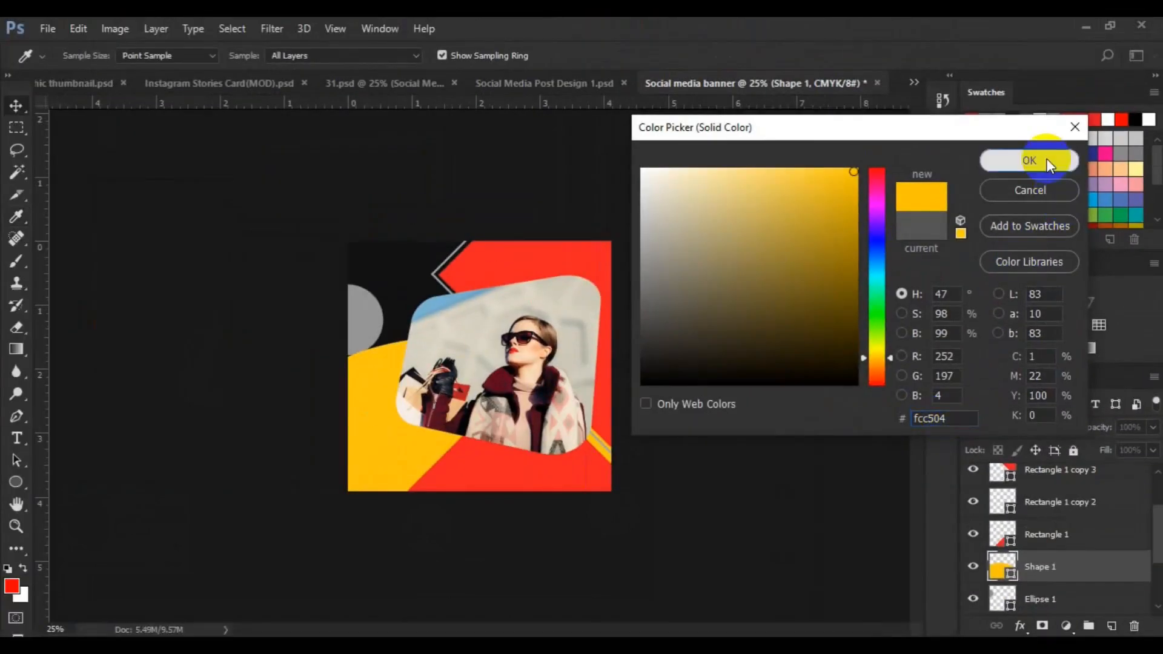
{"action": "left_click", "coordinate": [984, 43]}
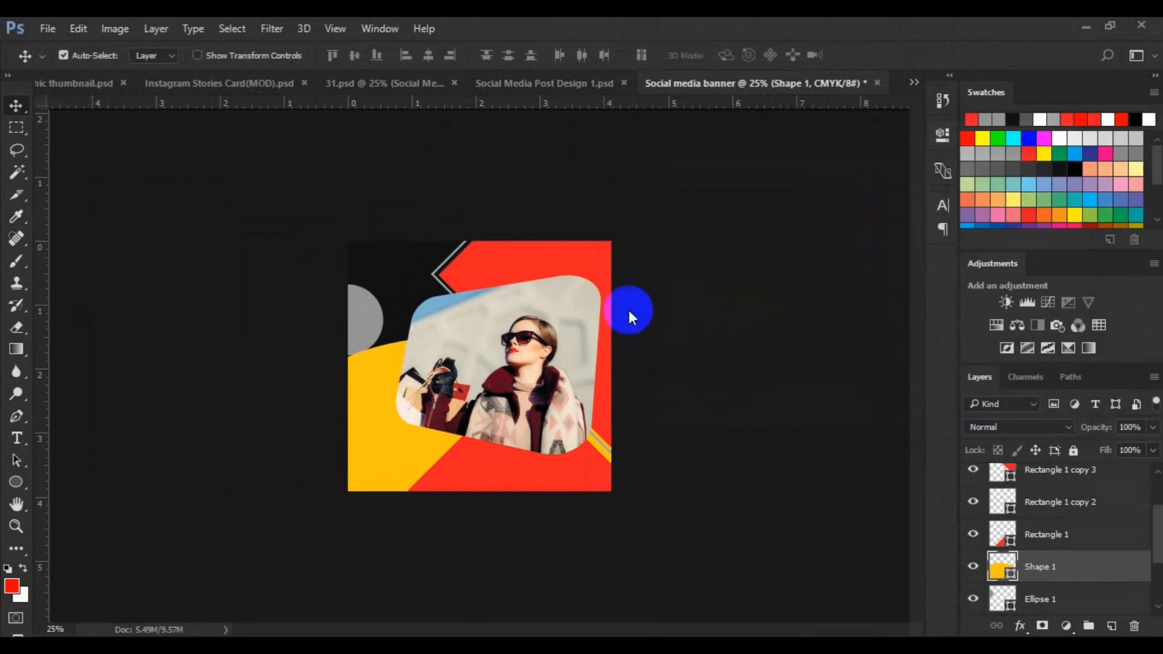
Change the fill color of Rectangle 1 copy 3 to #ffffff
{"action": "left_click", "coordinate": [1007, 485]}
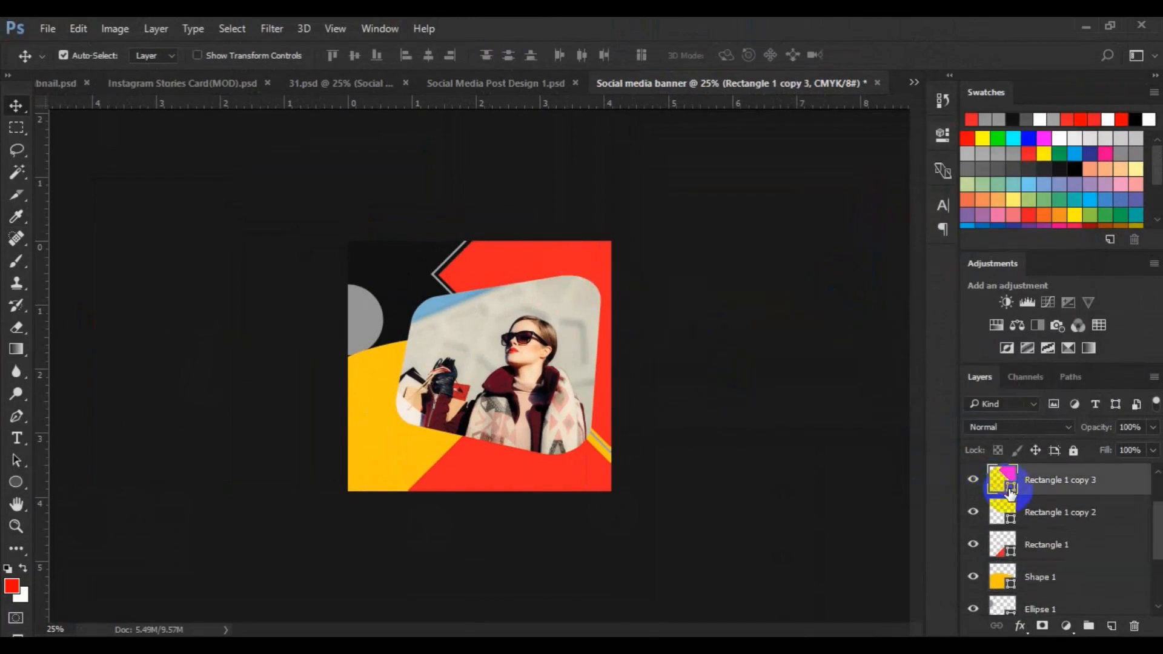
{"action": "double_click", "coordinate": [1009, 489]}
{"action": "left_click", "coordinate": [910, 423]}
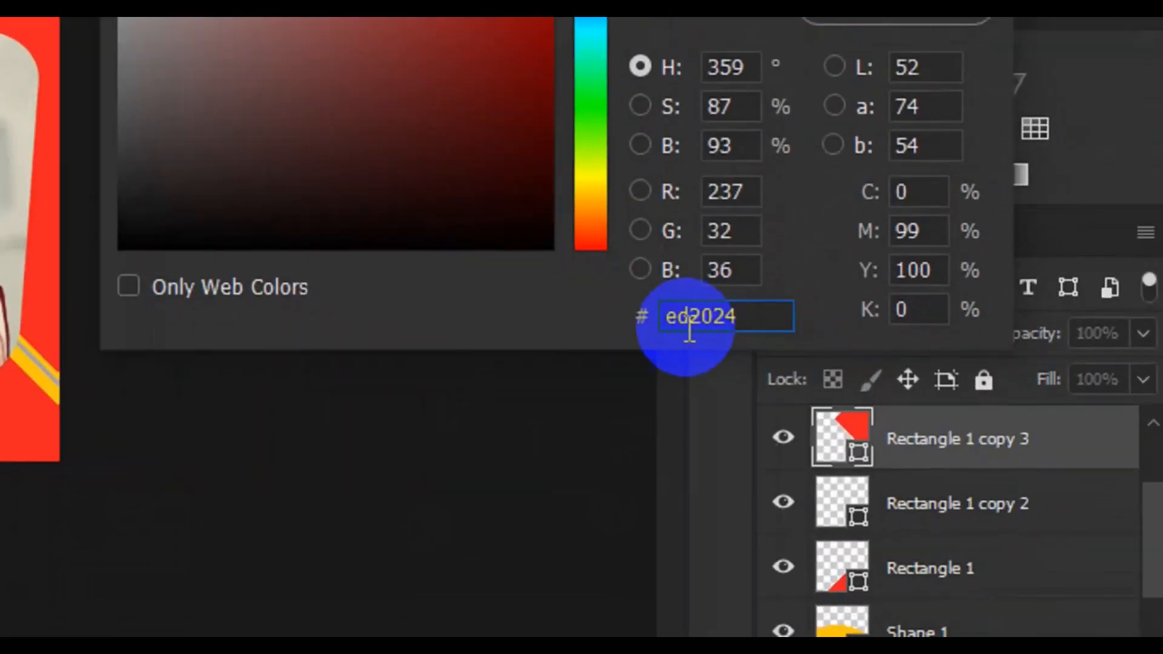
{"action": "double_click", "coordinate": [926, 426]}
{"action": "type", "text": "ffff"}
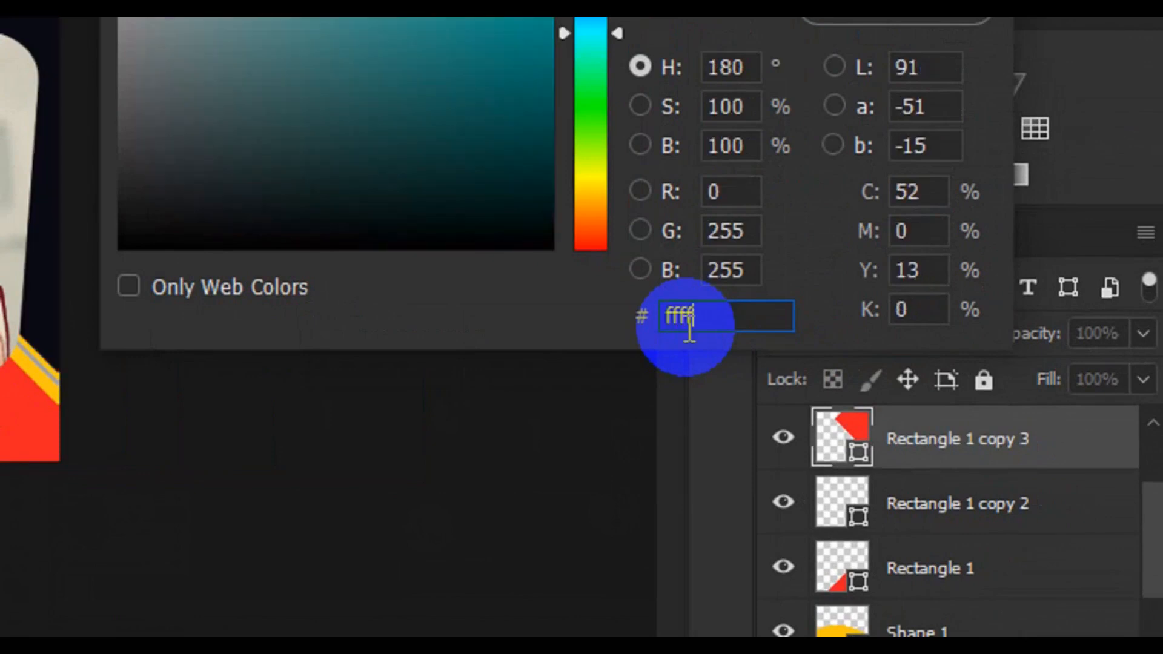
{"action": "type", "text": "ff"}
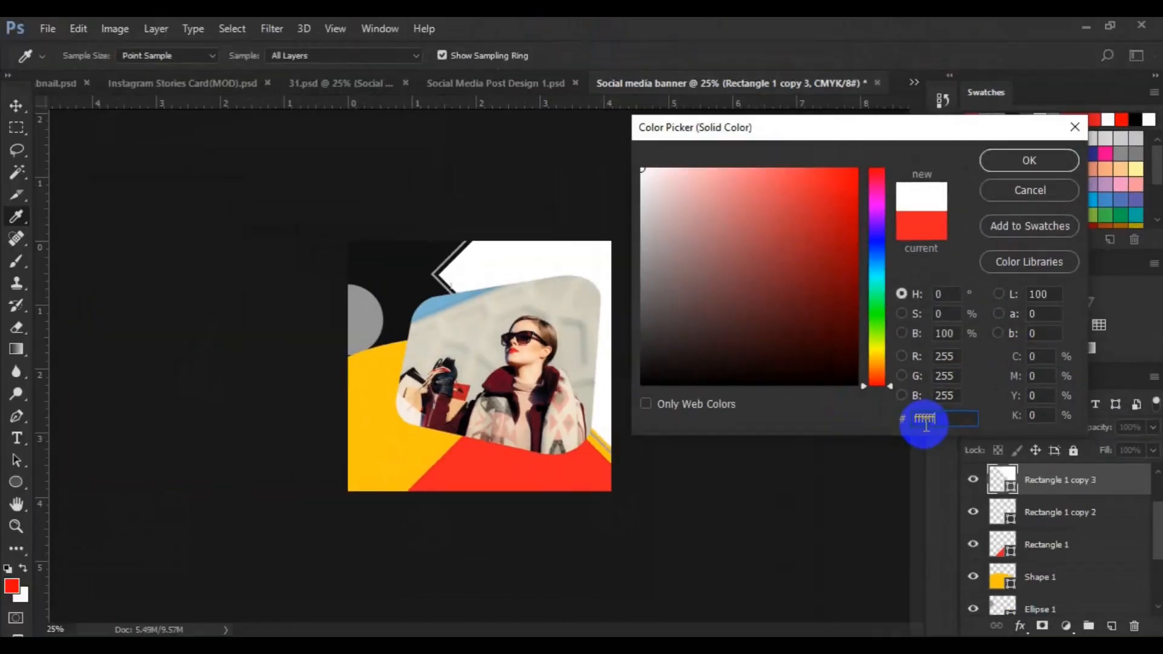
{"action": "left_click", "coordinate": [1013, 165]}
Set Rectangle 1's fill to white by sampling the white area on the canvas
{"action": "left_click", "coordinate": [536, 494]}
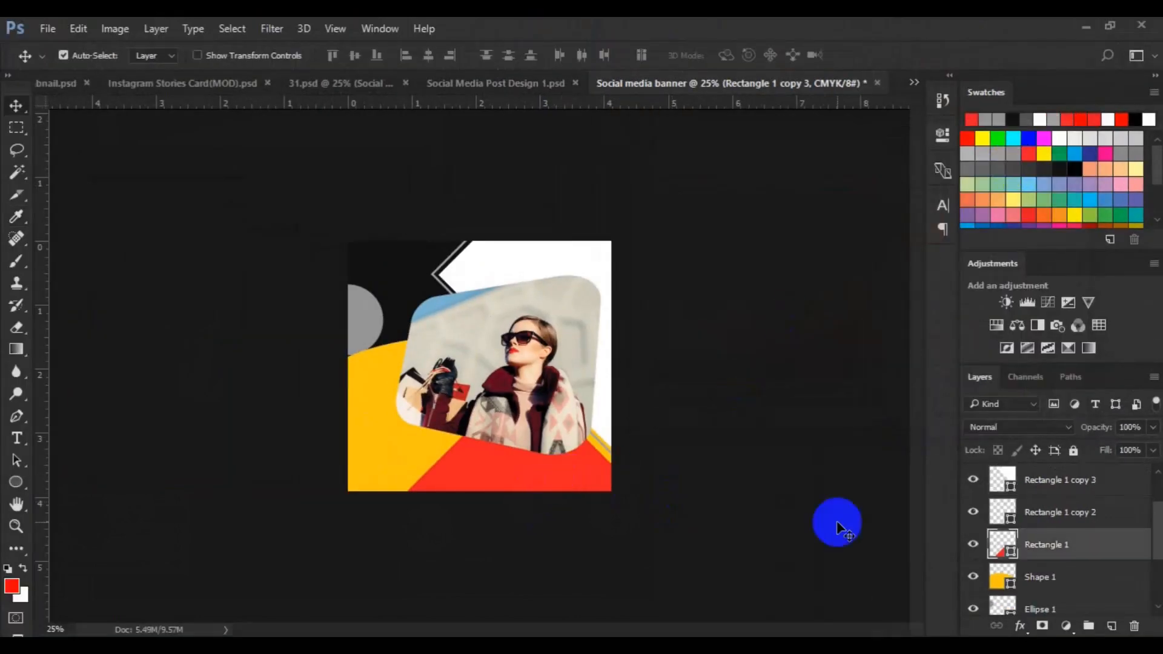
{"action": "left_click", "coordinate": [1007, 553]}
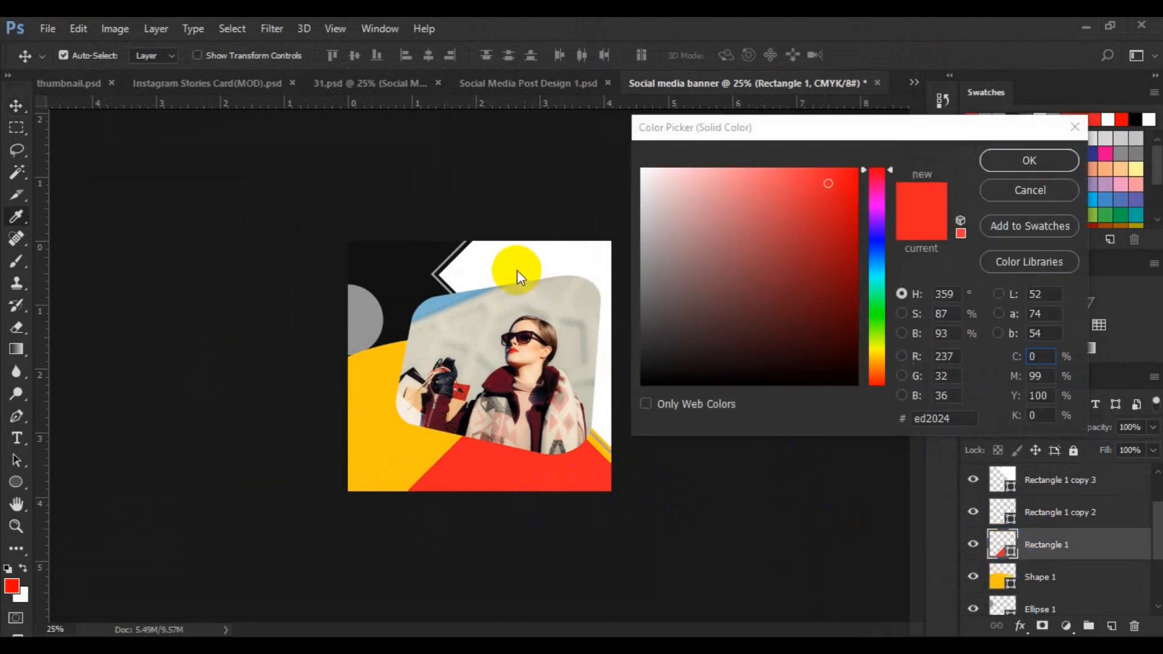
{"action": "left_click", "coordinate": [518, 268]}
{"action": "left_click", "coordinate": [1019, 166]}
{"action": "key", "text": "v"}
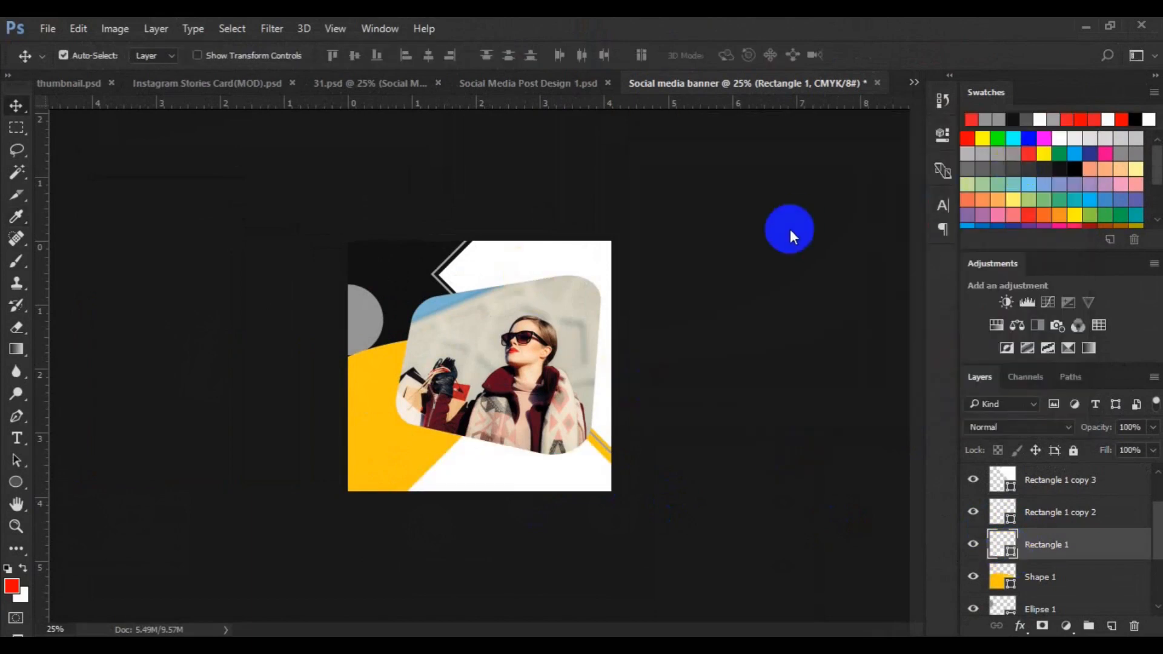
Change the fill color of the dark Pen shape in the upper left corner to #290230
{"action": "left_click", "coordinate": [401, 262]}
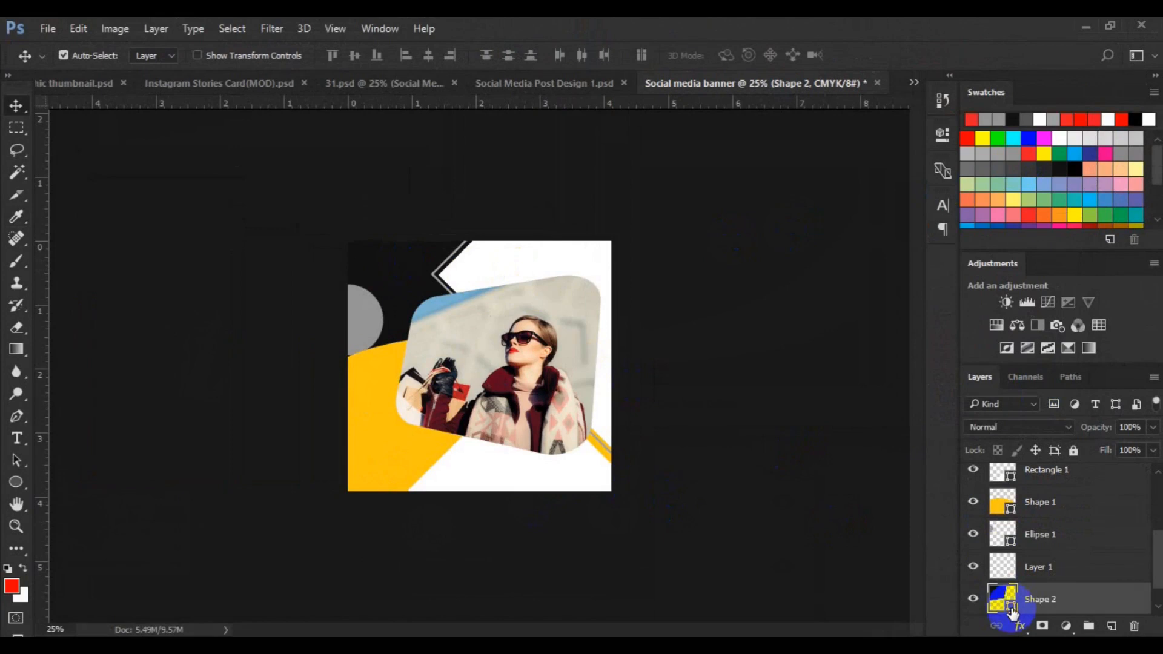
{"action": "double_click", "coordinate": [1006, 606]}
{"action": "double_click", "coordinate": [951, 416]}
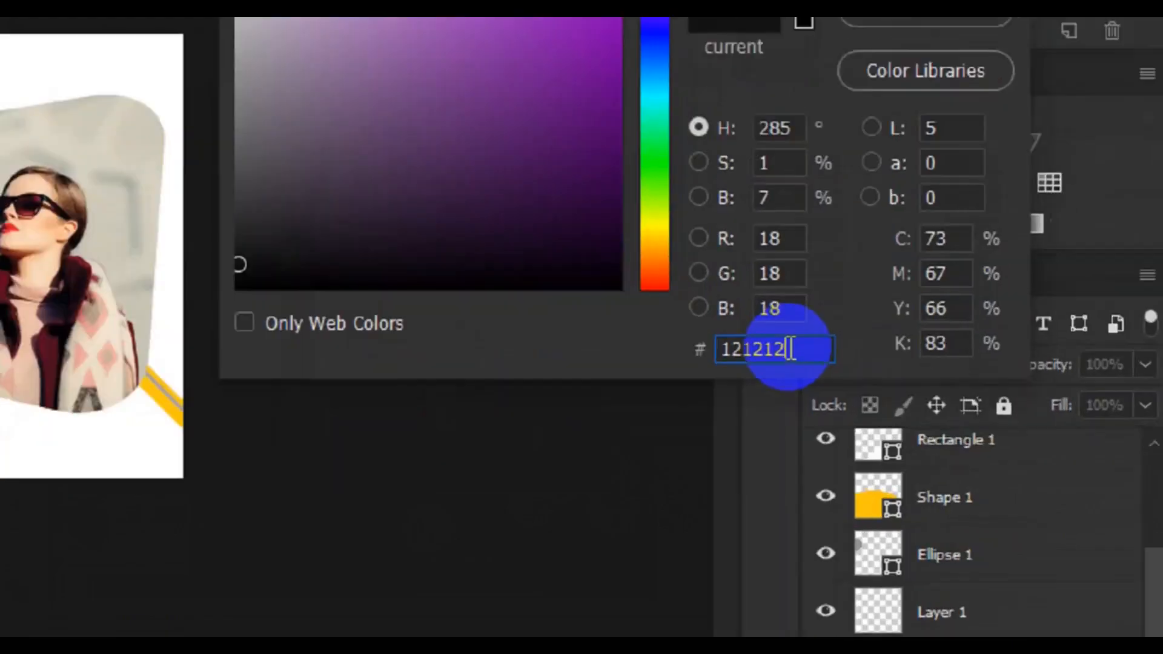
{"action": "type", "text": "290230"}
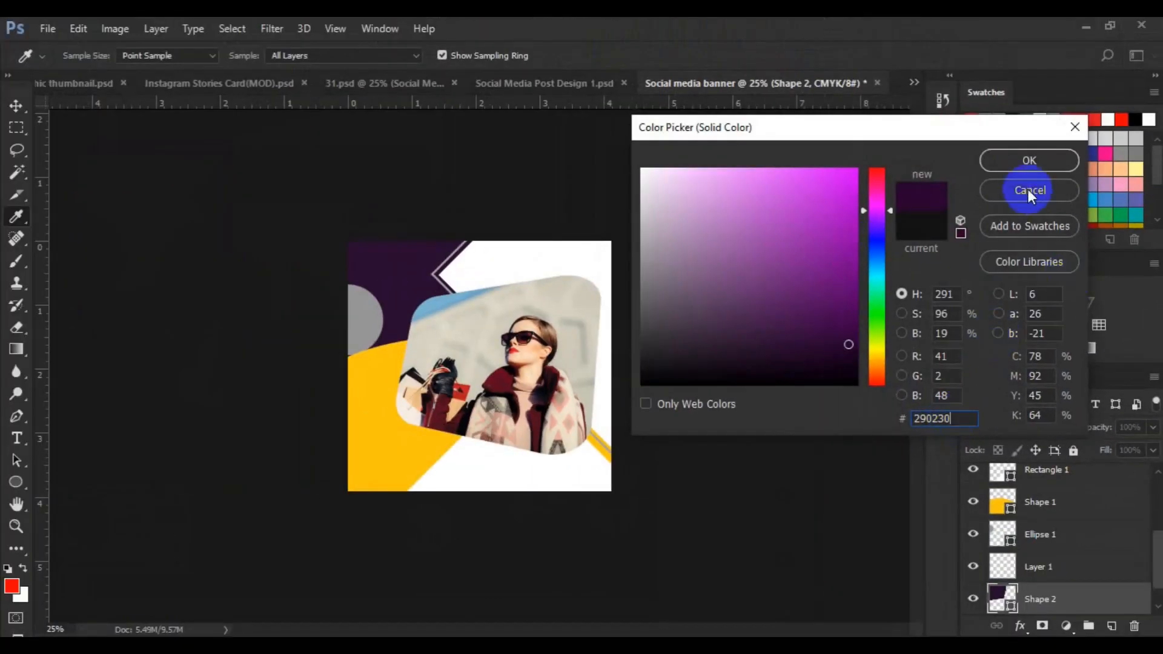
{"action": "left_click", "coordinate": [1024, 161]}
Select the diamond outline rectangle and change its stroke color from the shape stroke swatches
{"action": "left_click", "coordinate": [455, 298]}
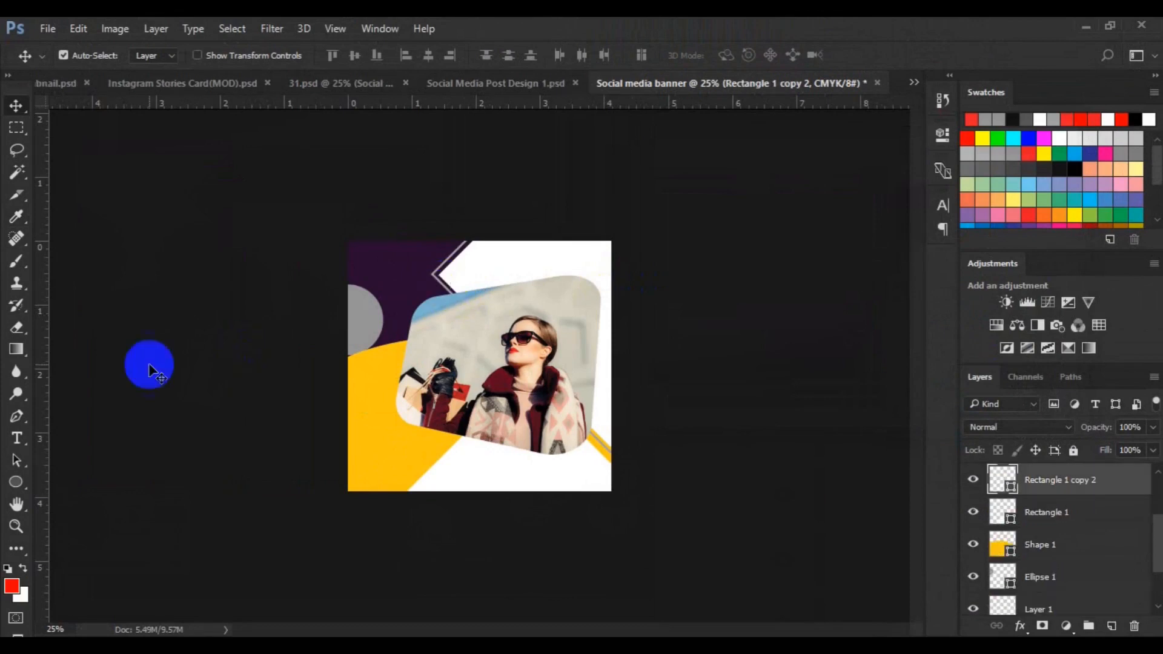
{"action": "left_click", "coordinate": [15, 483]}
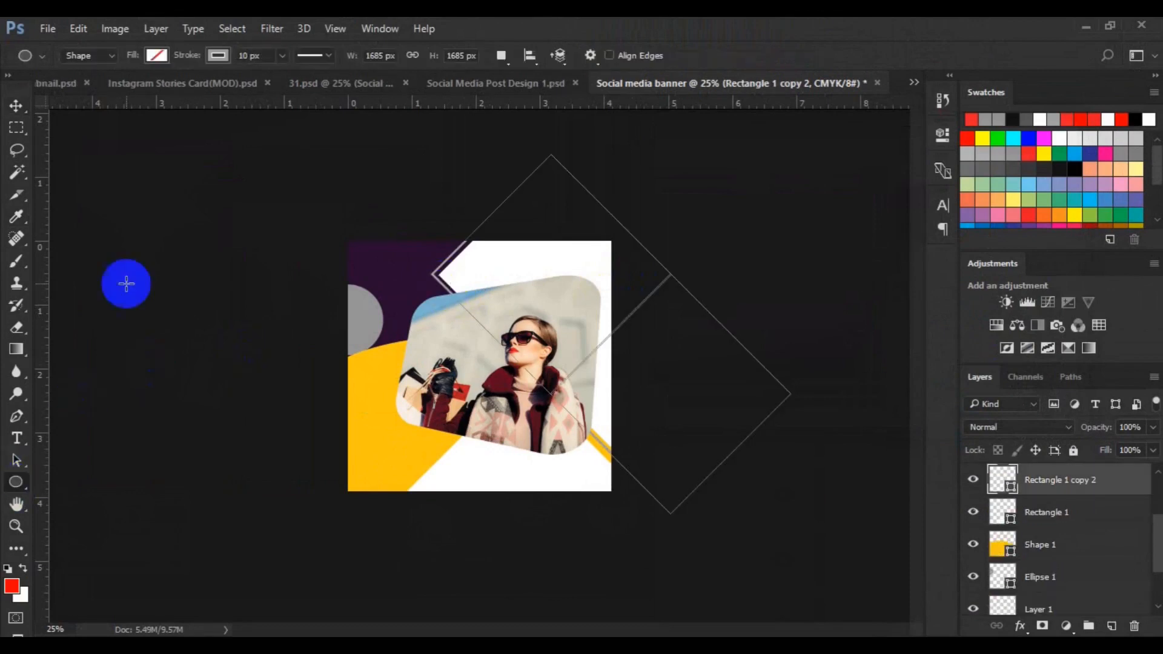
{"action": "left_click", "coordinate": [218, 55]}
{"action": "left_click", "coordinate": [230, 162]}
{"action": "left_click", "coordinate": [111, 116]}
{"action": "left_click", "coordinate": [26, 103]}
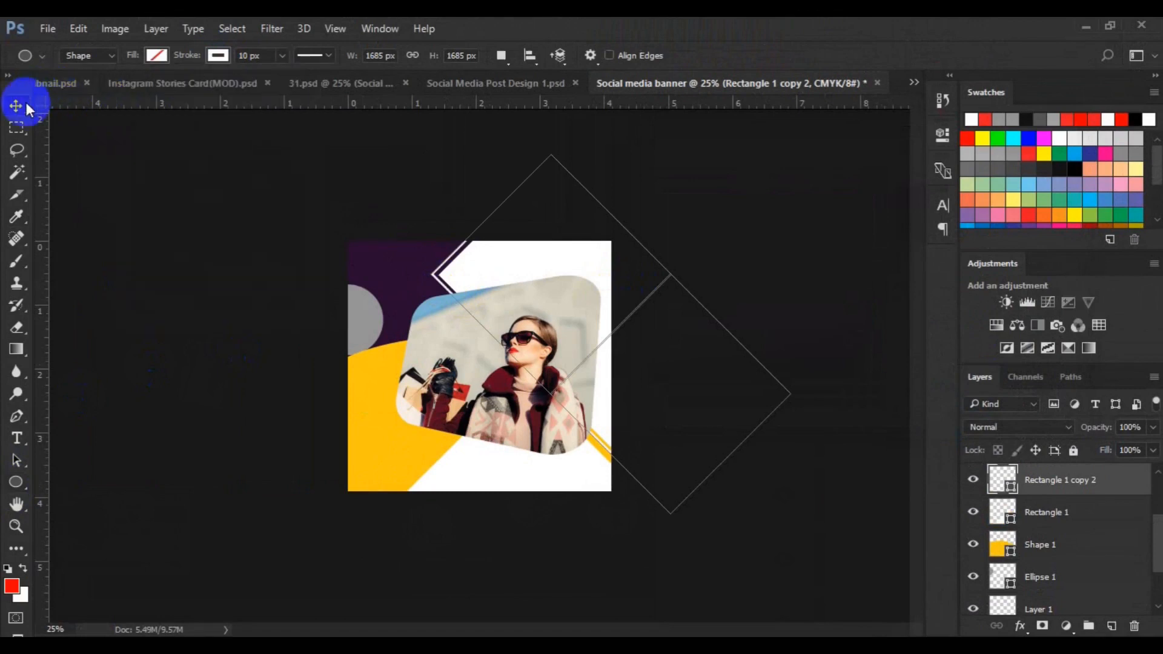
Recolor the grey circle Ellipse 1 to the dark purple of the upper-left shape by sampling it in the color picker
{"action": "left_click", "coordinate": [346, 324]}
{"action": "left_click", "coordinate": [1011, 585]}
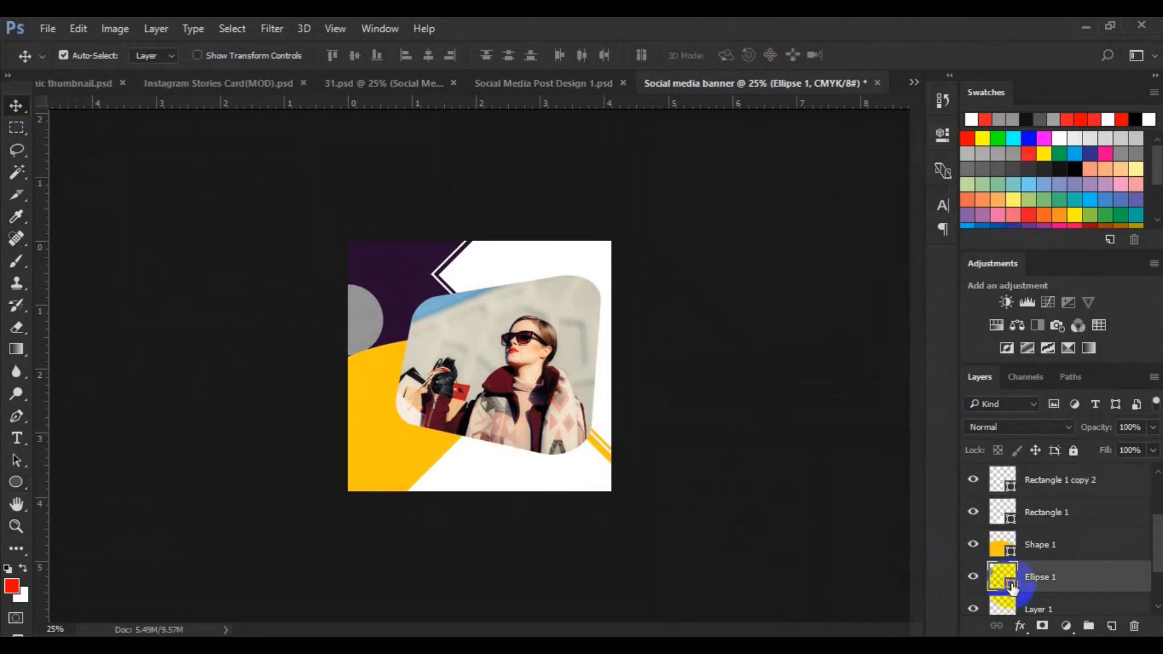
{"action": "double_click", "coordinate": [1012, 585]}
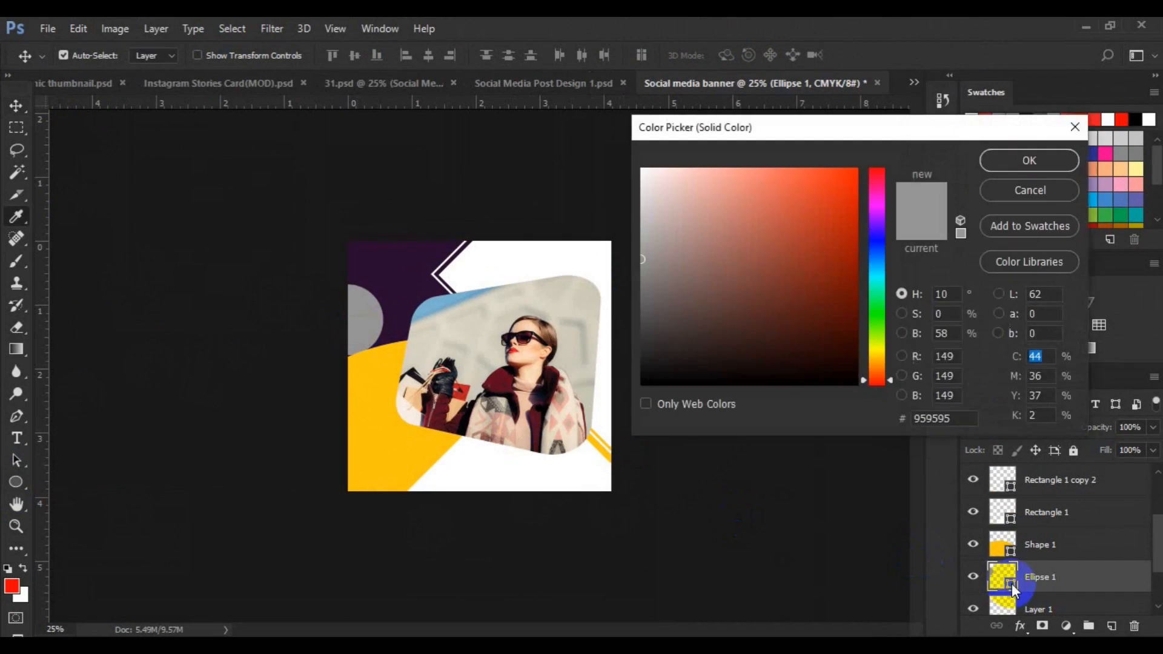
{"action": "left_click", "coordinate": [402, 299]}
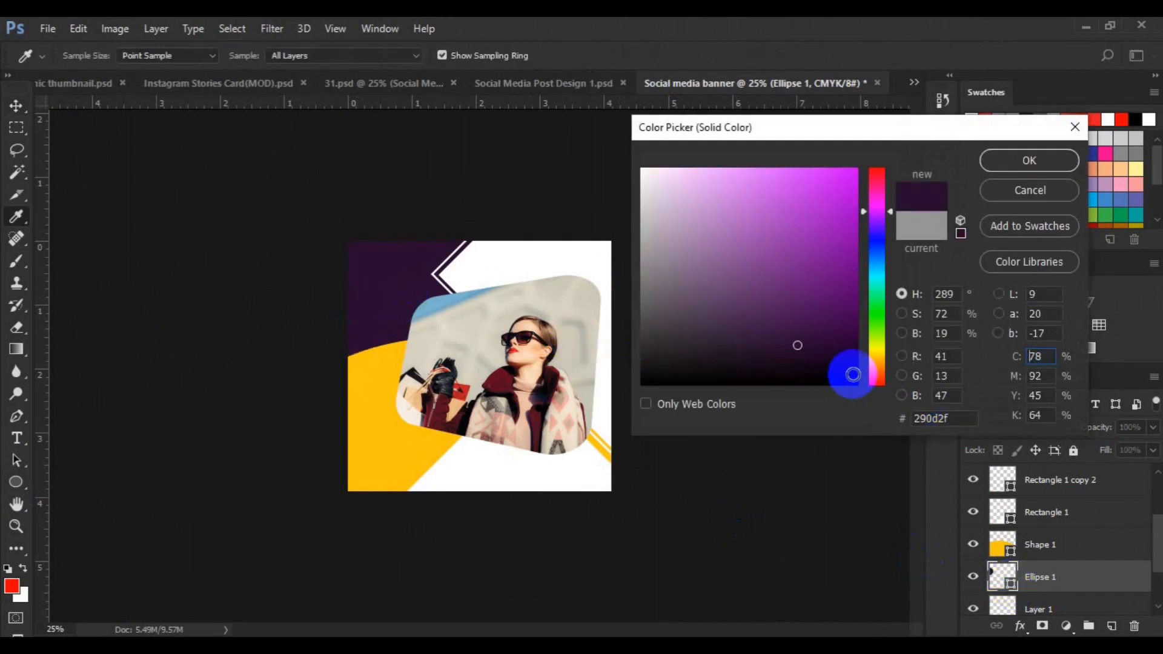
{"action": "left_click", "coordinate": [852, 374]}
{"action": "left_click", "coordinate": [1014, 159]}
{"action": "key", "text": "v"}
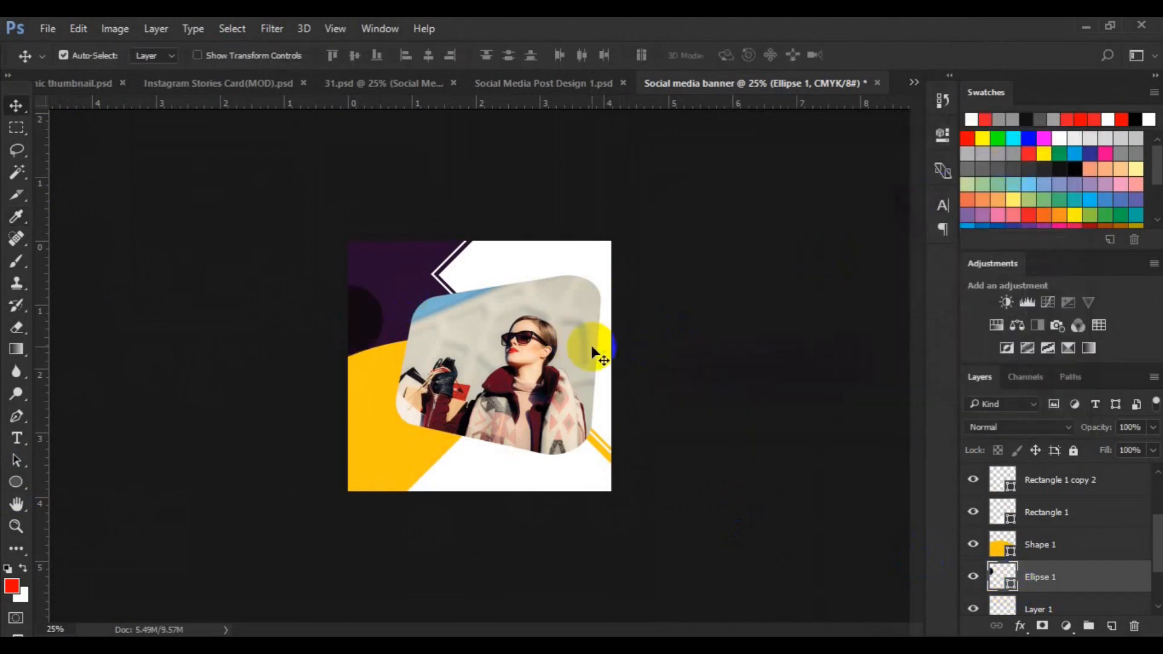
On a new layer, draw a small circle outline about 48 px wide with no fill and a 3 px stroke near the left edge
{"action": "left_click", "coordinate": [1108, 625]}
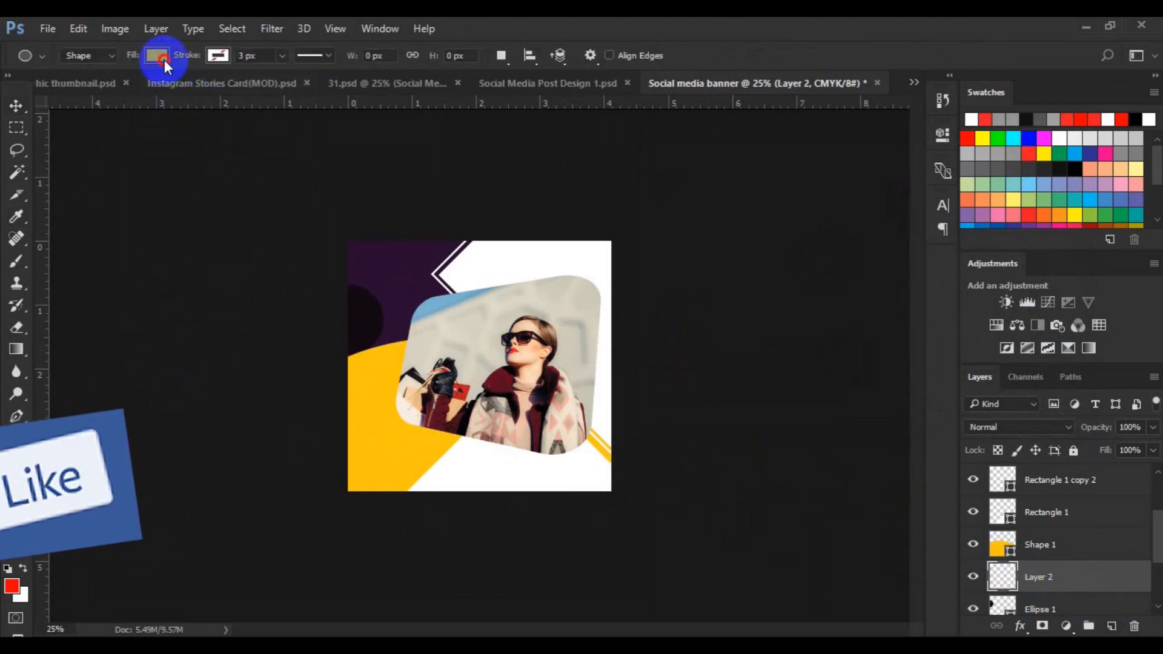
{"action": "left_click", "coordinate": [159, 55]}
{"action": "left_click", "coordinate": [217, 56]}
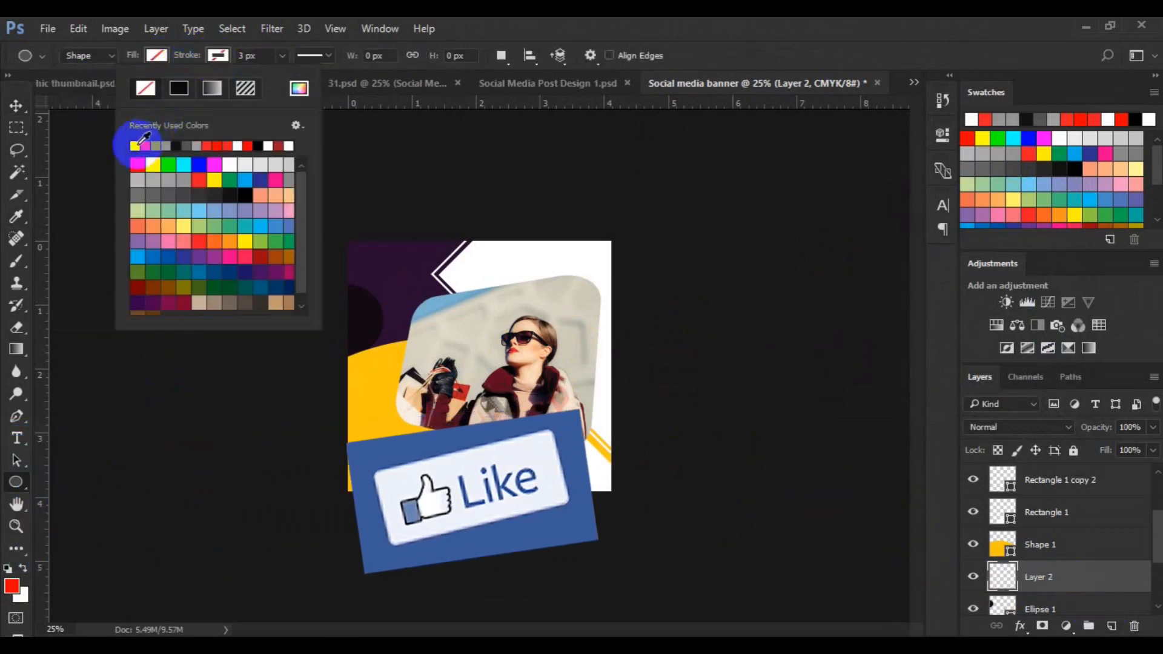
{"action": "left_click", "coordinate": [356, 313]}
{"action": "left_click_drag", "start_coordinate": [361, 317], "coordinate": [365, 325]}
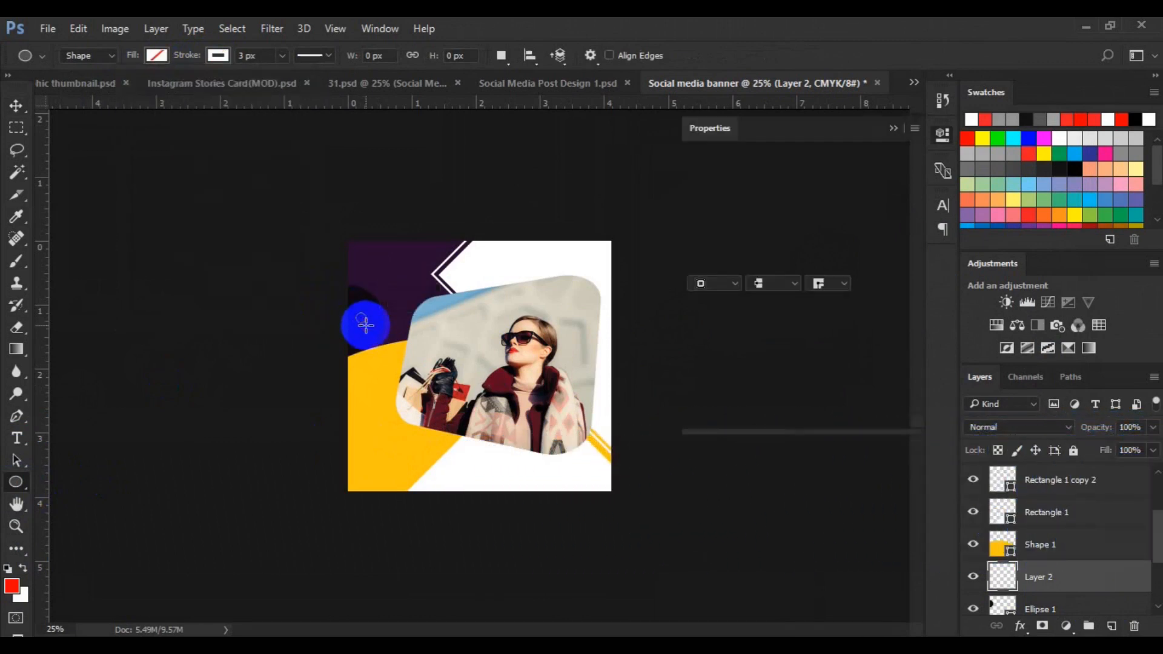
{"action": "left_click", "coordinate": [17, 107]}
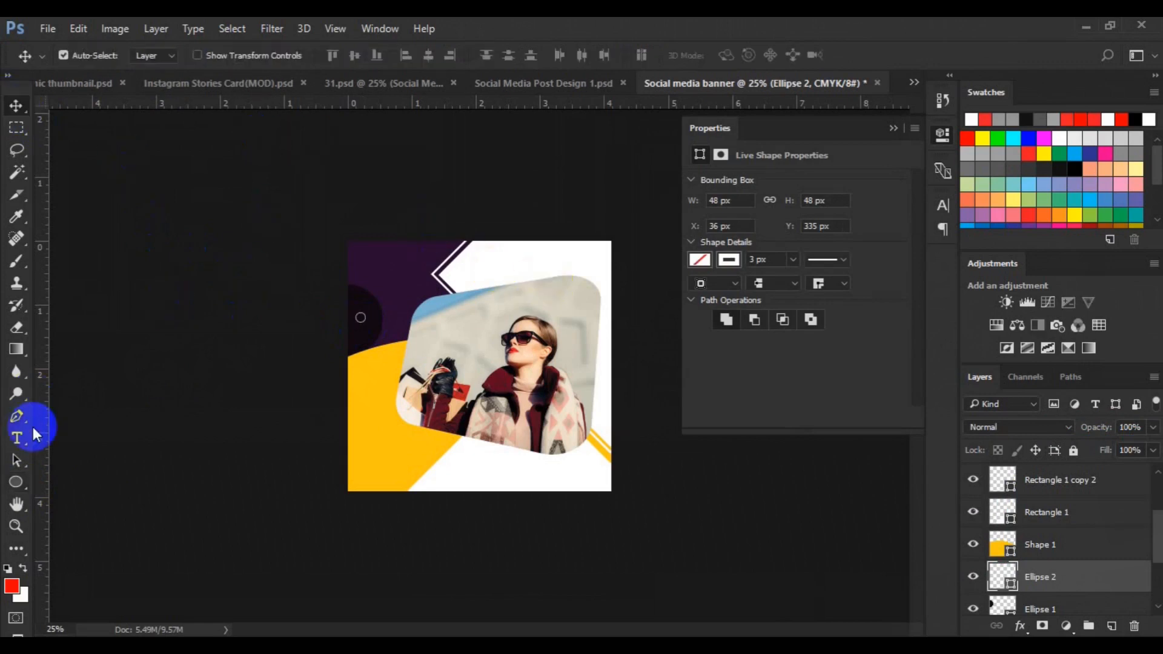
{"action": "left_click", "coordinate": [16, 482]}
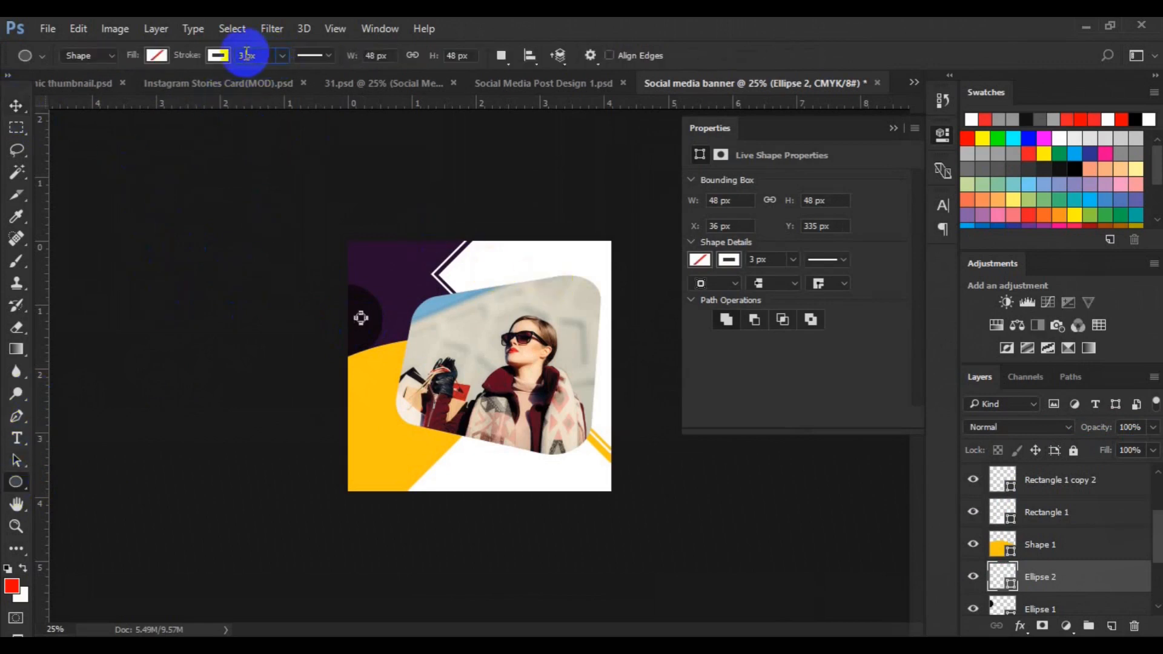
{"action": "key", "text": "v"}
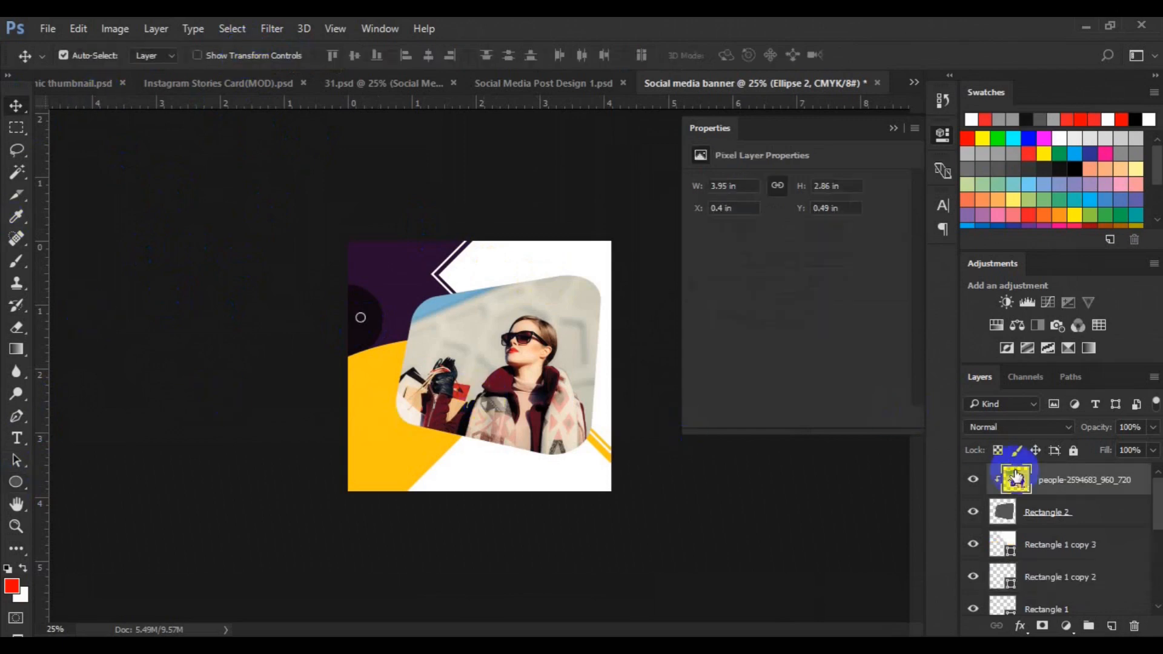
Select the Rectangle 2 photo frame and group it into a new group
{"action": "left_click", "coordinate": [1042, 521]}
{"action": "key", "text": "ctrl+t"}
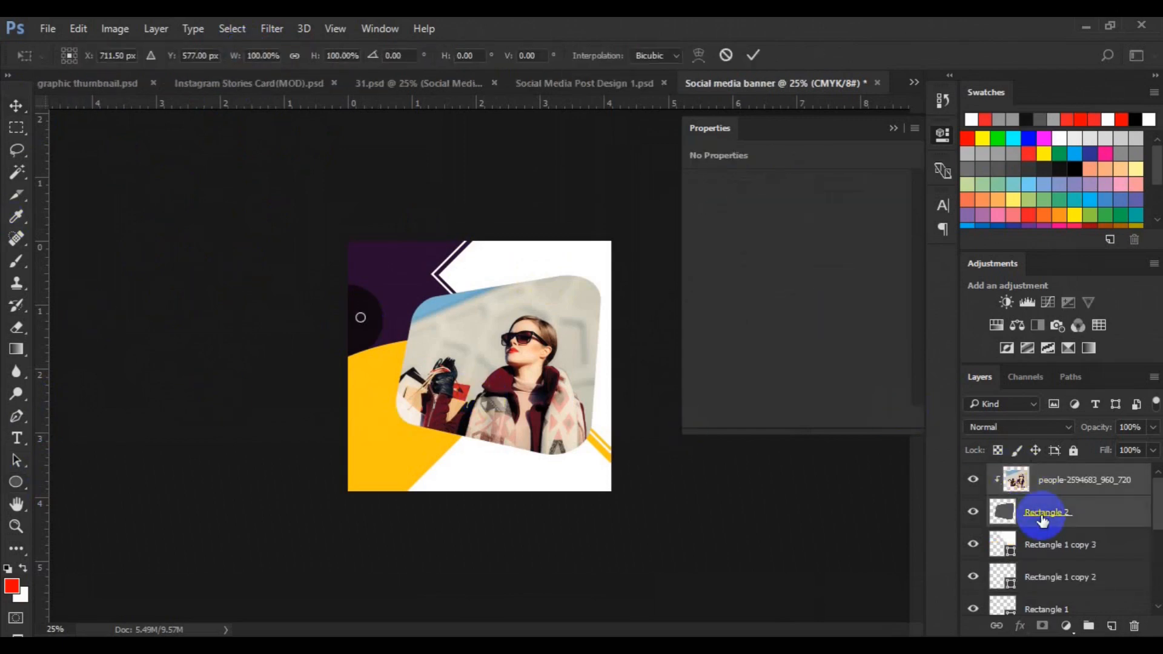
{"action": "key", "text": "Return"}
{"action": "key", "text": "ctrl+g"}
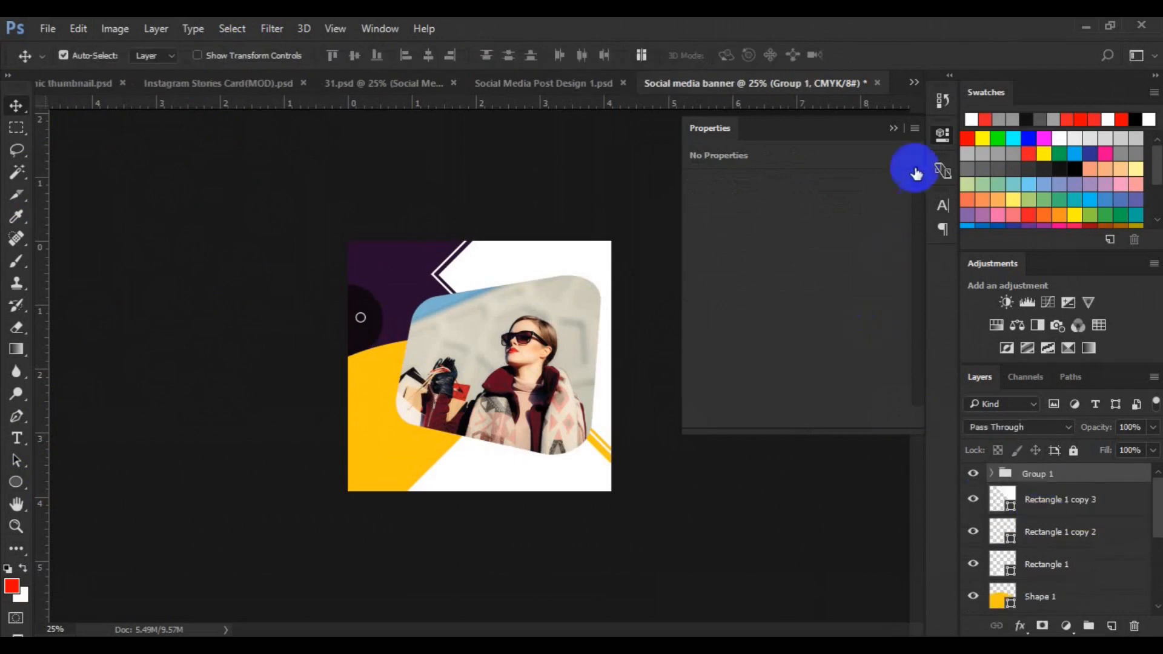
Open Group 1's layer style and add a 16 px outside white Stroke
{"action": "left_click", "coordinate": [894, 128]}
{"action": "right_click", "coordinate": [1038, 472]}
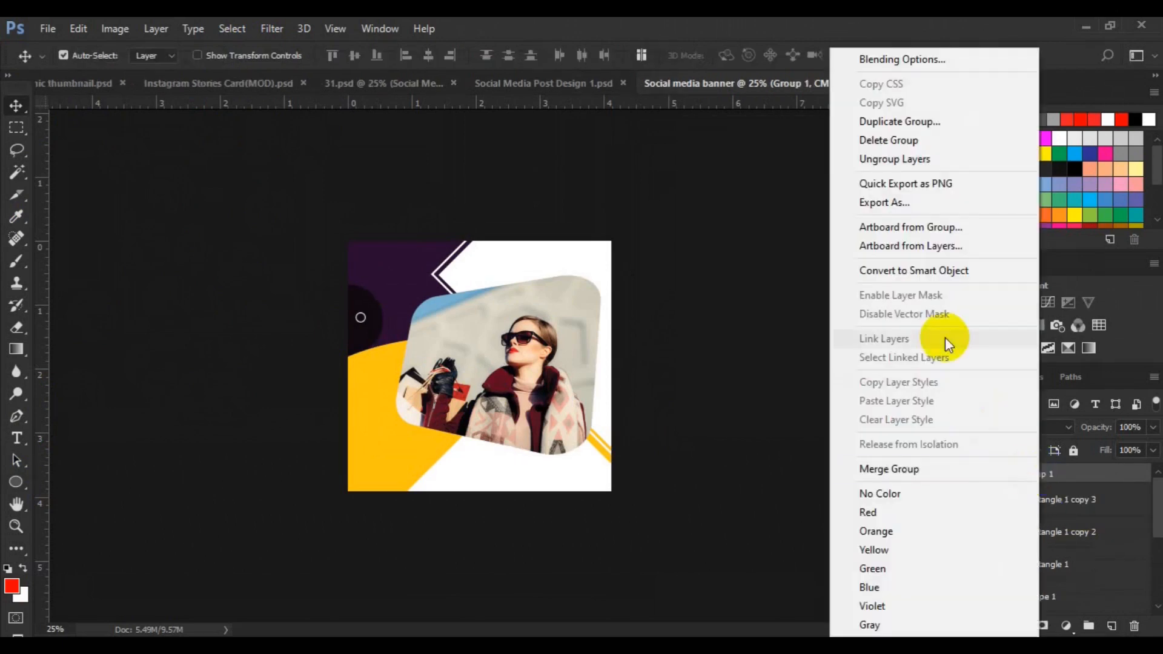
{"action": "left_click", "coordinate": [907, 64]}
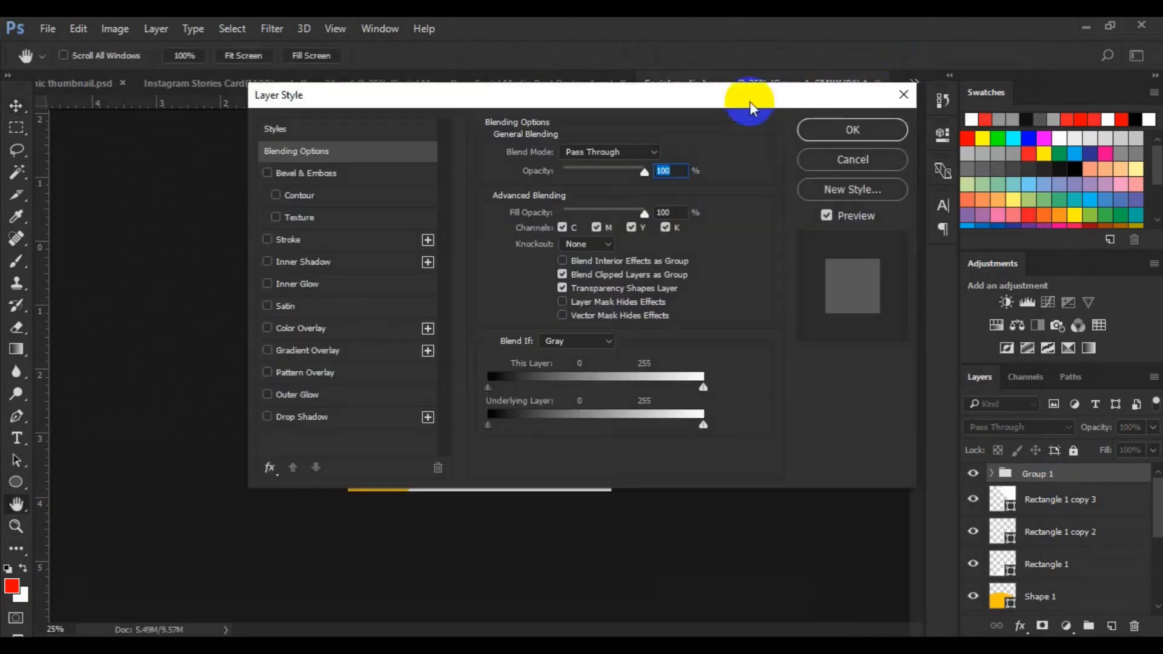
{"action": "left_click_drag", "start_coordinate": [750, 101], "coordinate": [1100, 117]}
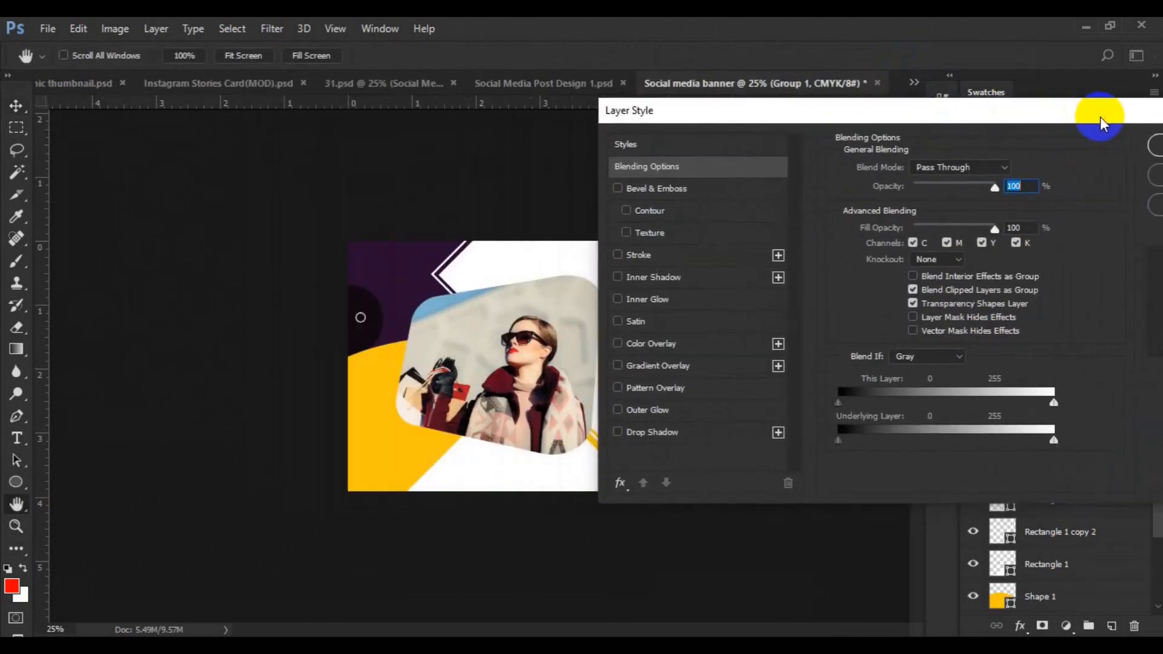
{"action": "left_click", "coordinate": [671, 256]}
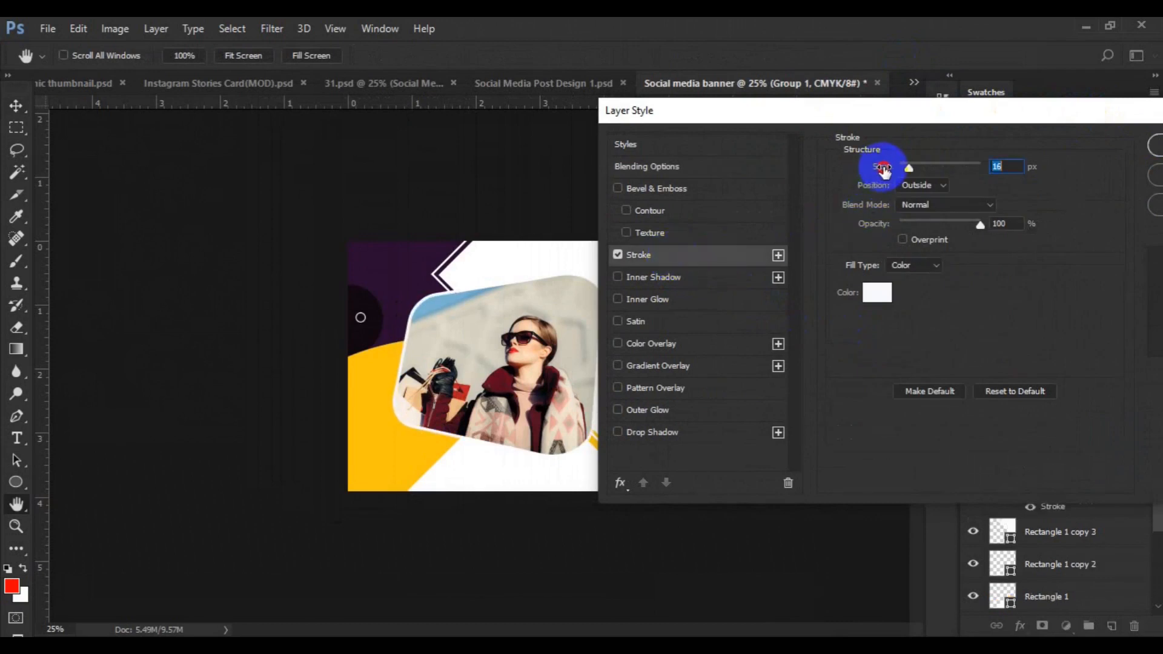
Add a Drop Shadow to Group 1 with spread 20%, size 18 px and distance 17 px
{"action": "left_click", "coordinate": [688, 435]}
{"action": "mouse_move", "coordinate": [756, 112]}
{"action": "left_mouse_down"}
{"action": "mouse_move", "coordinate": [905, 115]}
{"action": "mouse_move", "coordinate": [886, 105]}
{"action": "left_mouse_up"}
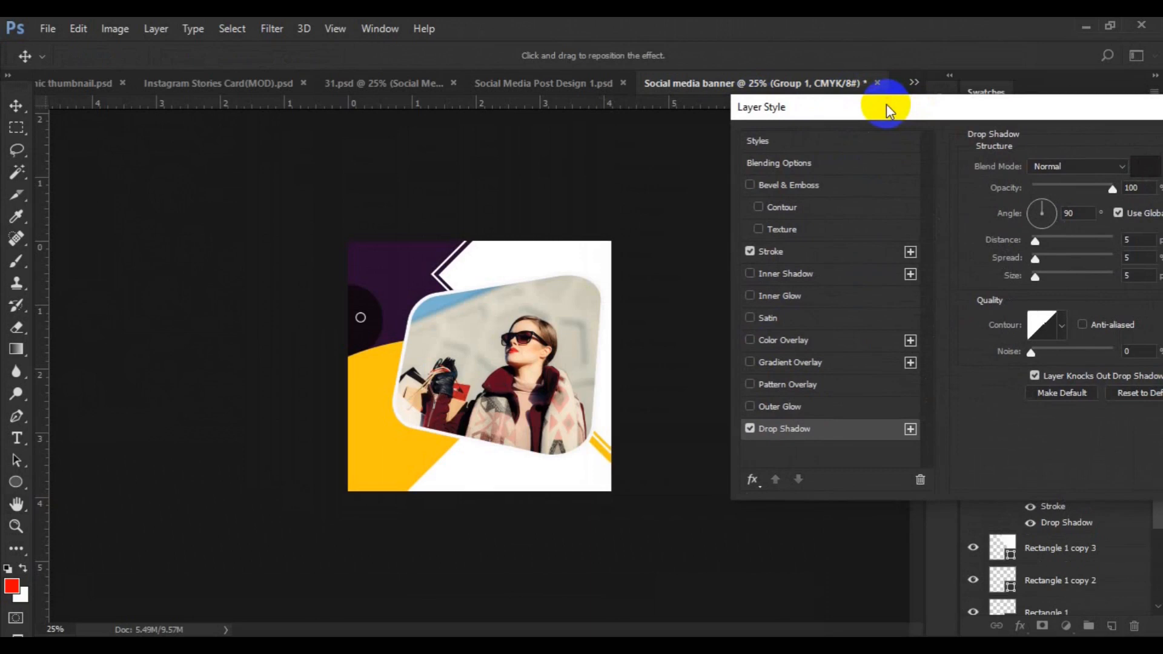
{"action": "left_click_drag", "start_coordinate": [991, 261], "coordinate": [1001, 262]}
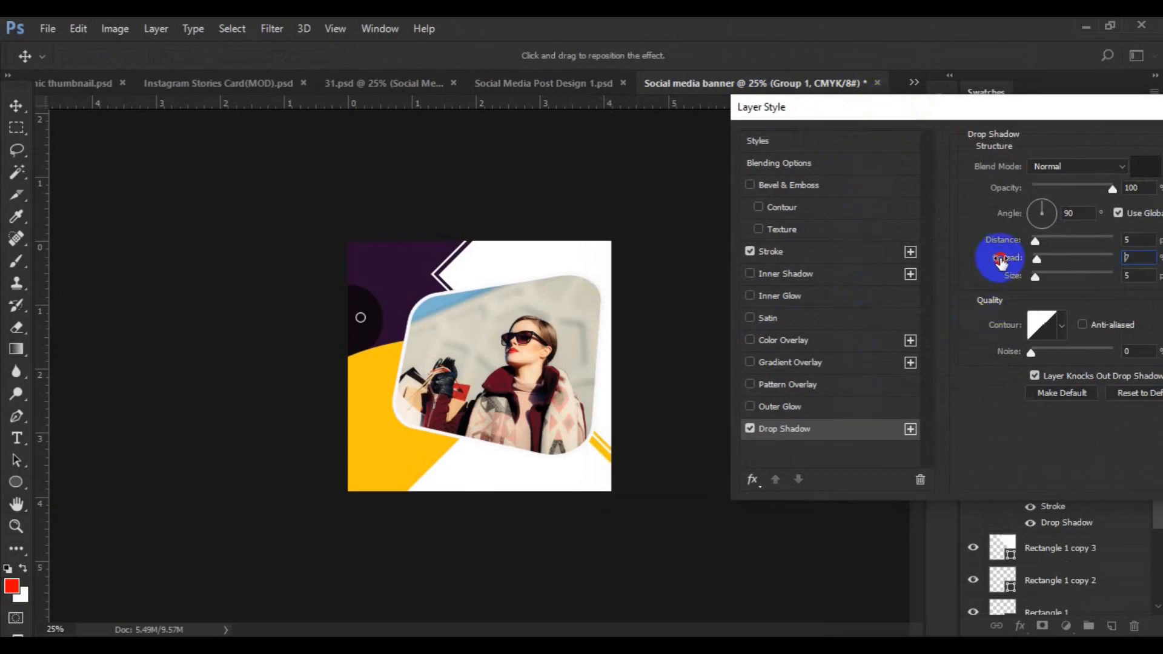
{"action": "left_click", "coordinate": [1004, 241]}
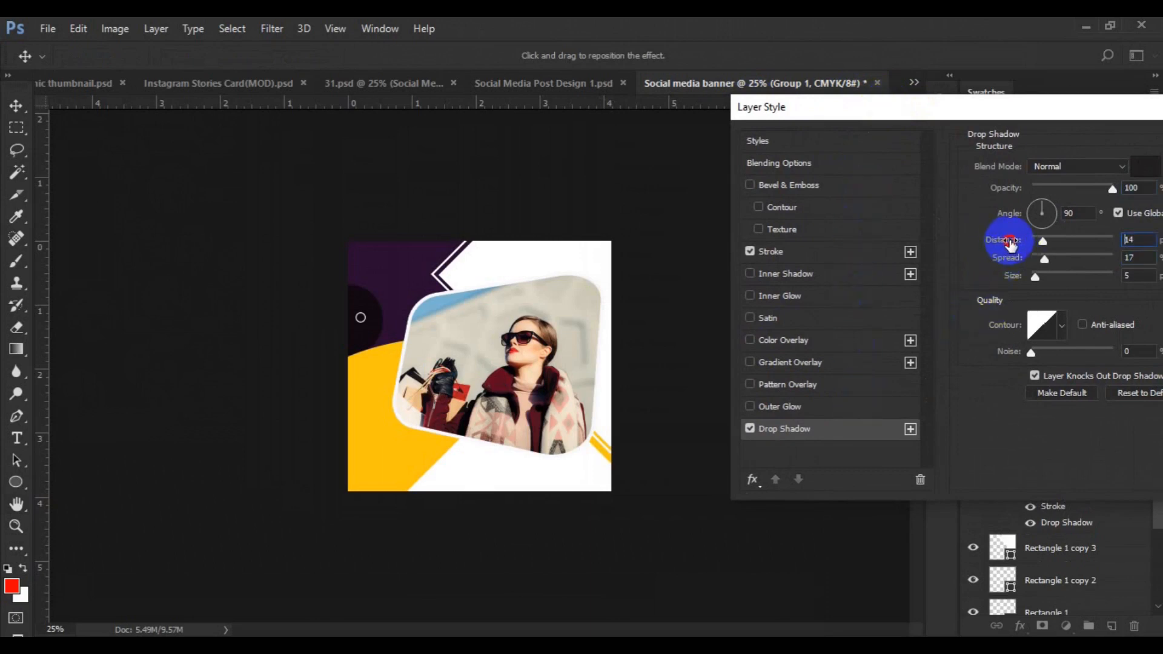
{"action": "left_click_drag", "start_coordinate": [1007, 276], "coordinate": [1020, 280]}
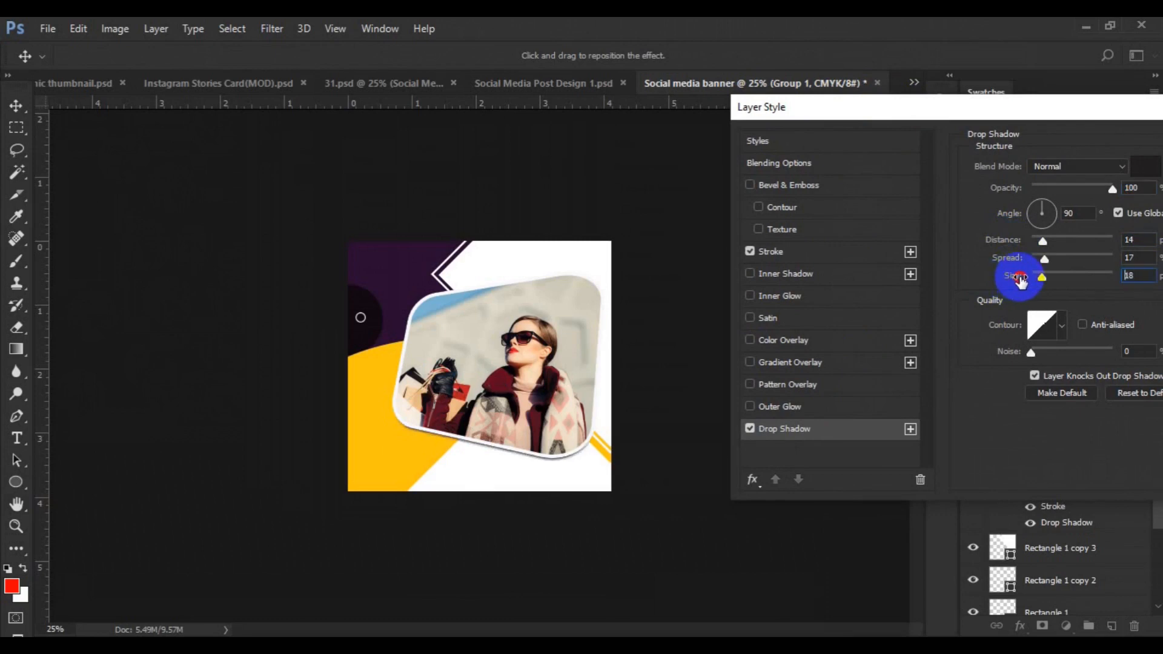
{"action": "left_click", "coordinate": [1009, 259]}
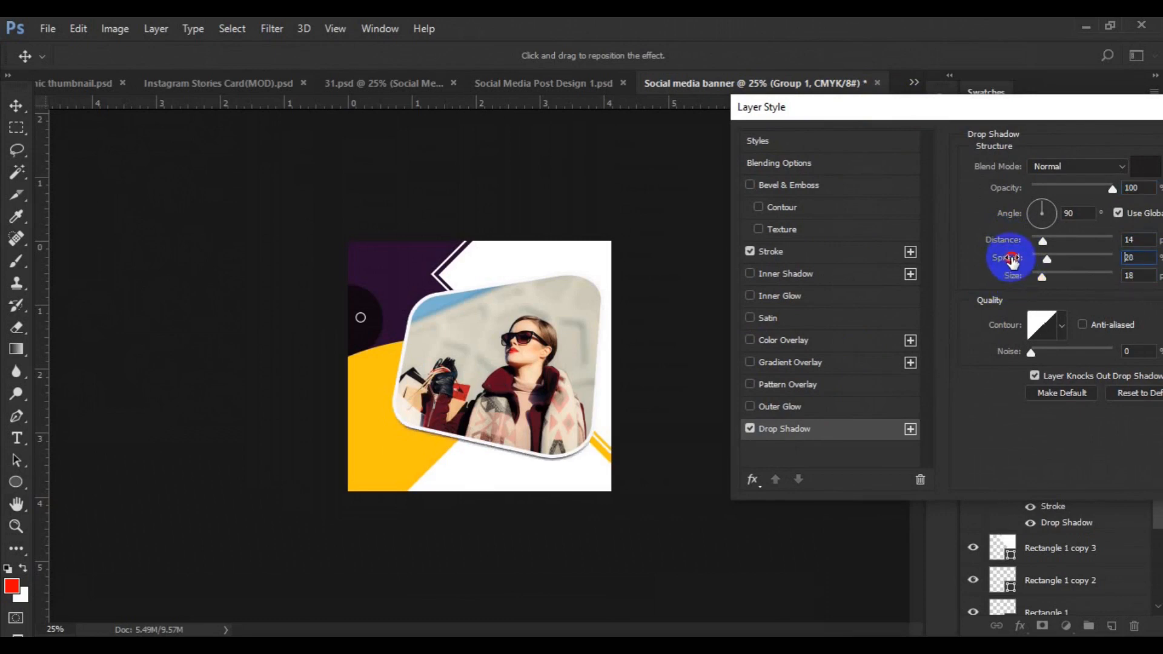
{"action": "left_click", "coordinate": [1007, 241]}
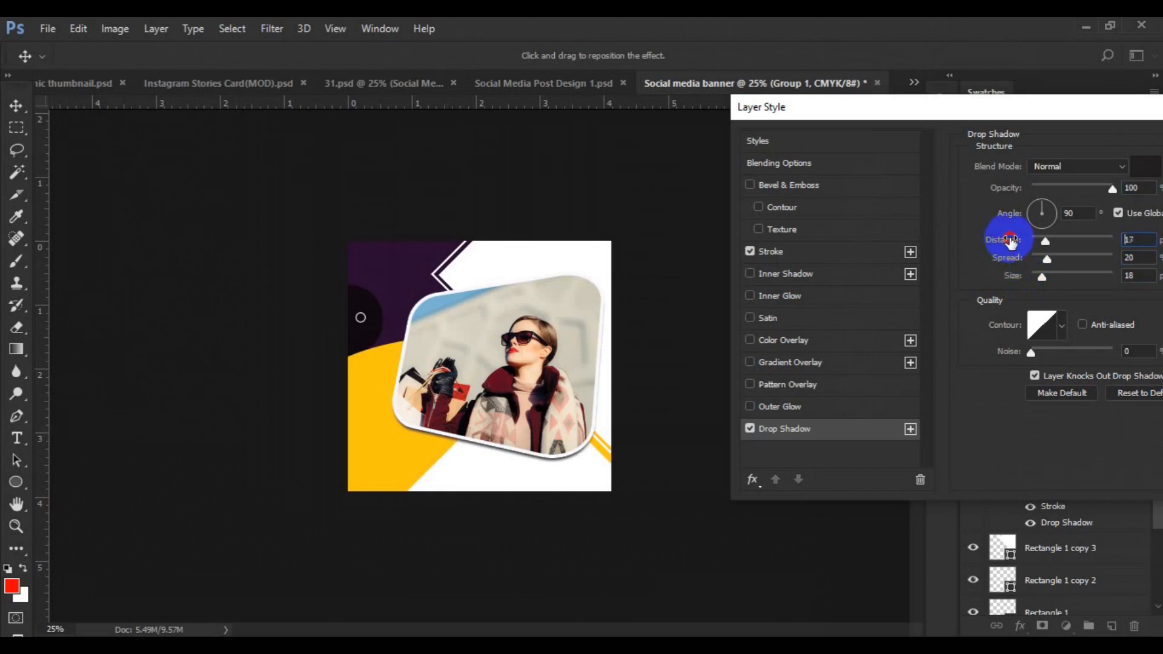
Reposition the drop shadow to angle 125° and distance 27 px, then confirm the layer style
{"action": "left_click_drag", "start_coordinate": [549, 367], "coordinate": [670, 376]}
{"action": "left_click", "coordinate": [590, 371]}
{"action": "left_click_drag", "start_coordinate": [590, 373], "coordinate": [592, 377]}
{"action": "left_click_drag", "start_coordinate": [1085, 114], "coordinate": [1058, 125]}
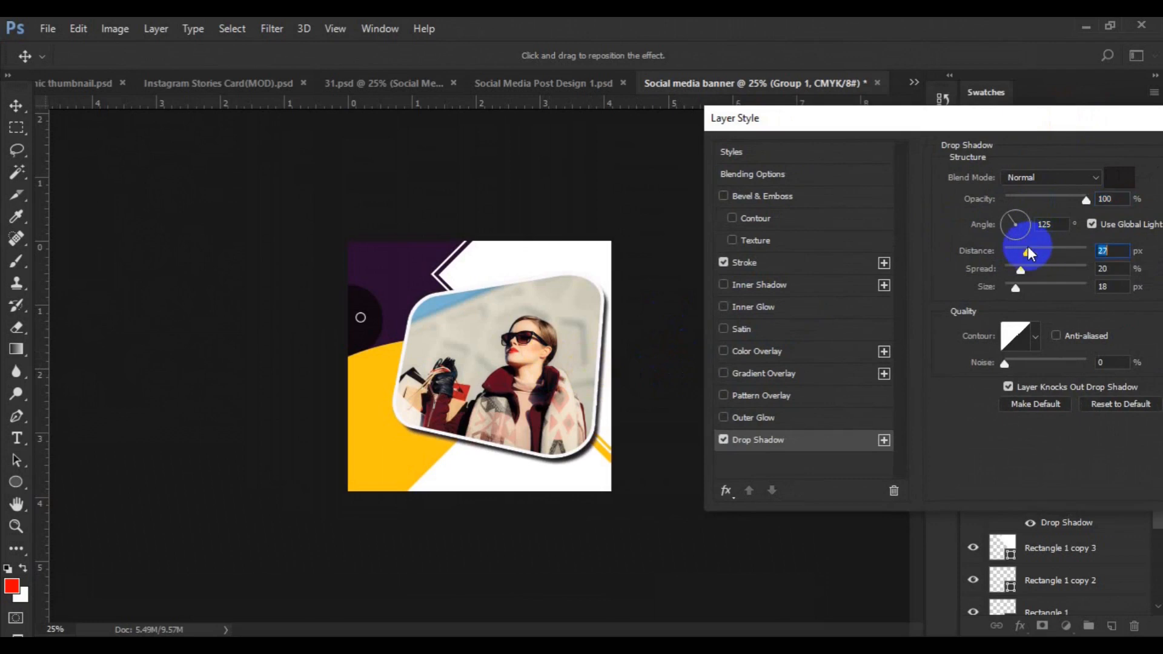
{"action": "left_click", "coordinate": [1019, 181]}
{"action": "left_click_drag", "start_coordinate": [1012, 151], "coordinate": [840, 193]}
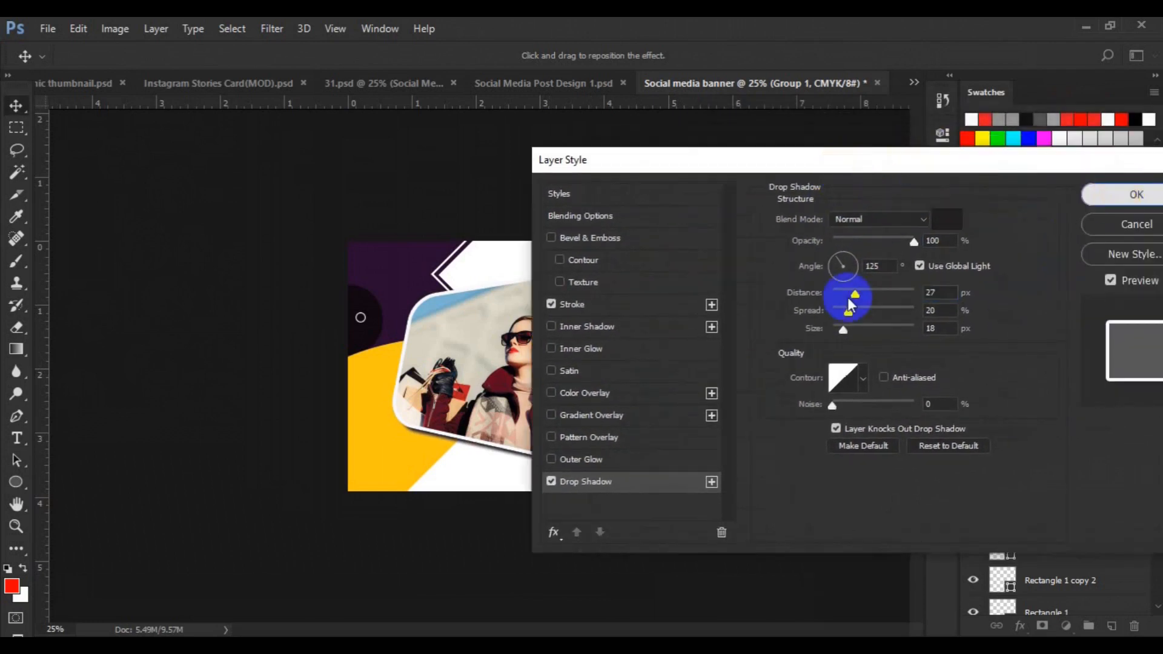
{"action": "left_click", "coordinate": [1122, 196]}
On a new layer, draw a small black triangle about 99 px wide with the 3-sided Polygon tool and no stroke
{"action": "left_click", "coordinate": [584, 259]}
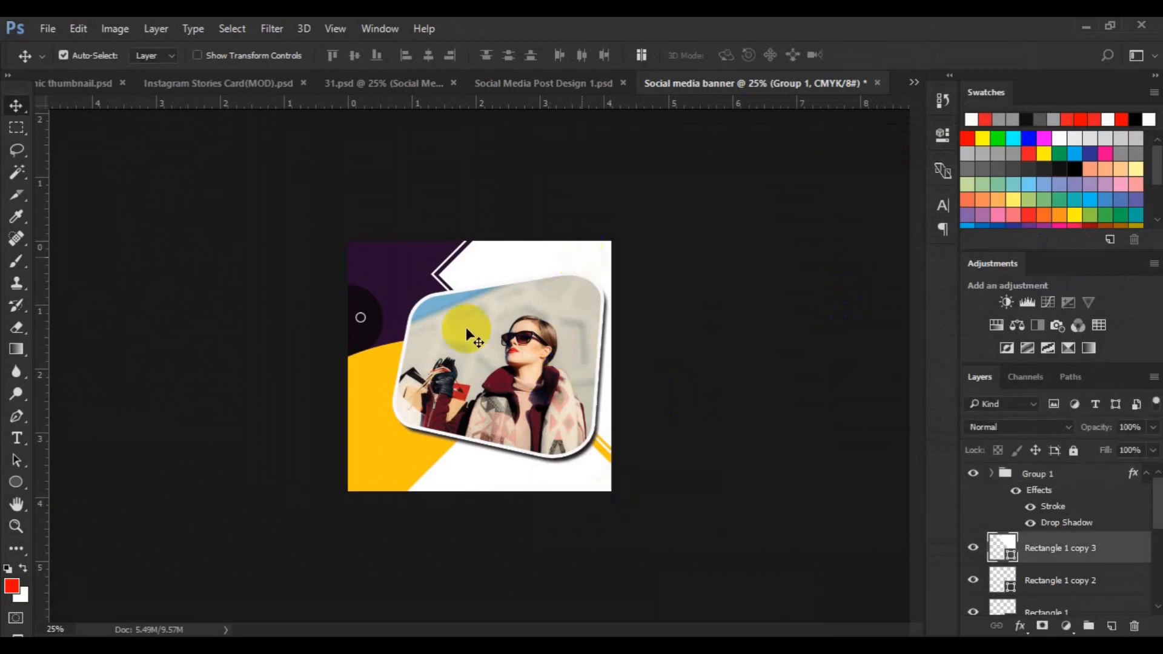
{"action": "left_click", "coordinate": [13, 488]}
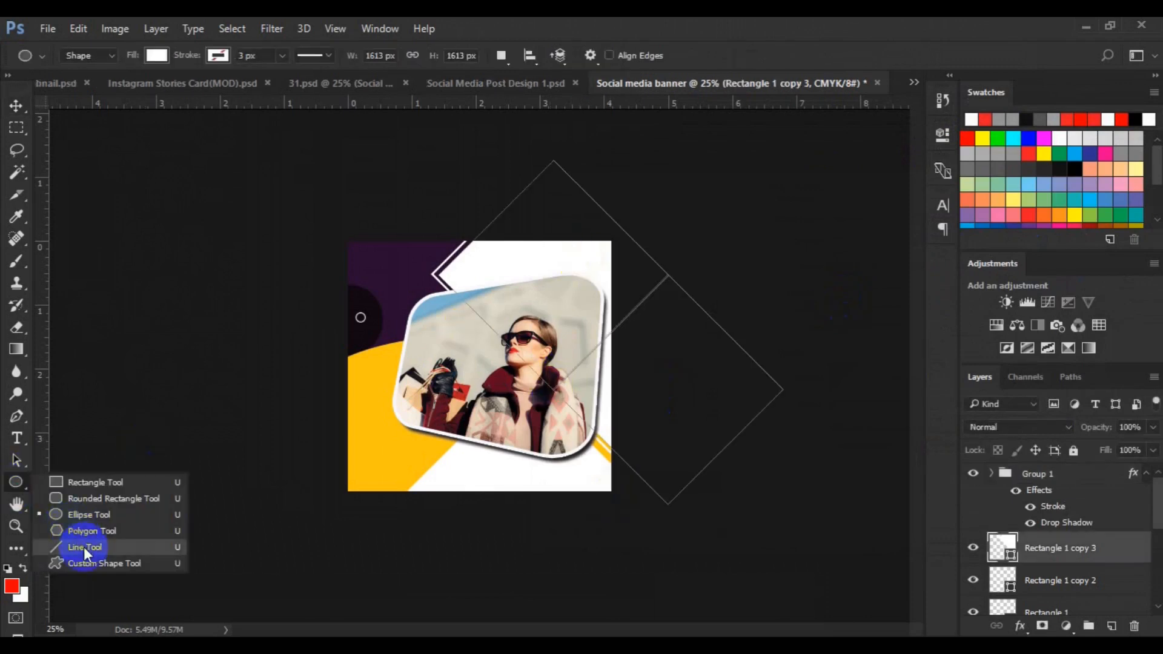
{"action": "left_click", "coordinate": [97, 536]}
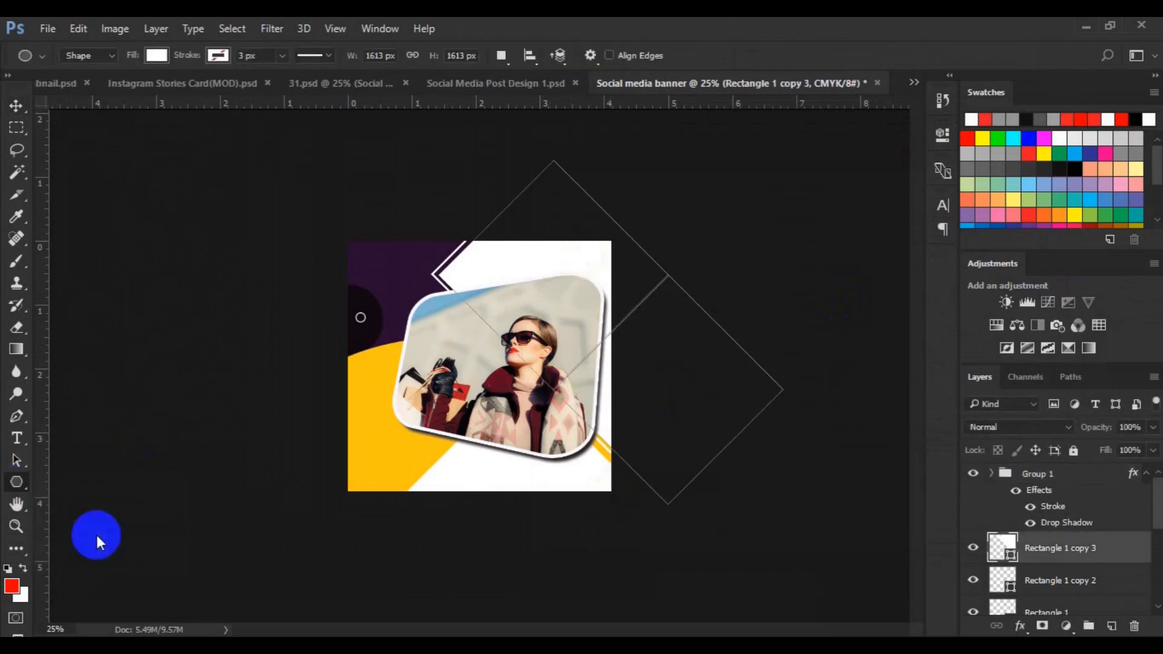
{"action": "left_click", "coordinate": [1111, 627]}
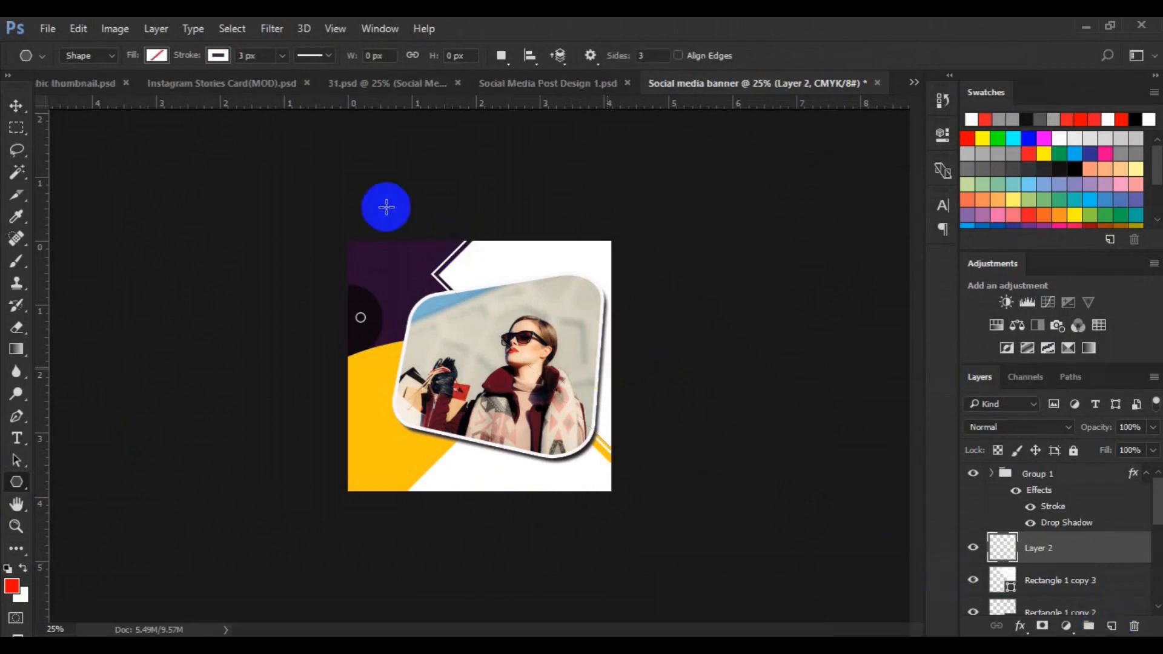
{"action": "left_click", "coordinate": [218, 55]}
{"action": "left_click", "coordinate": [146, 87]}
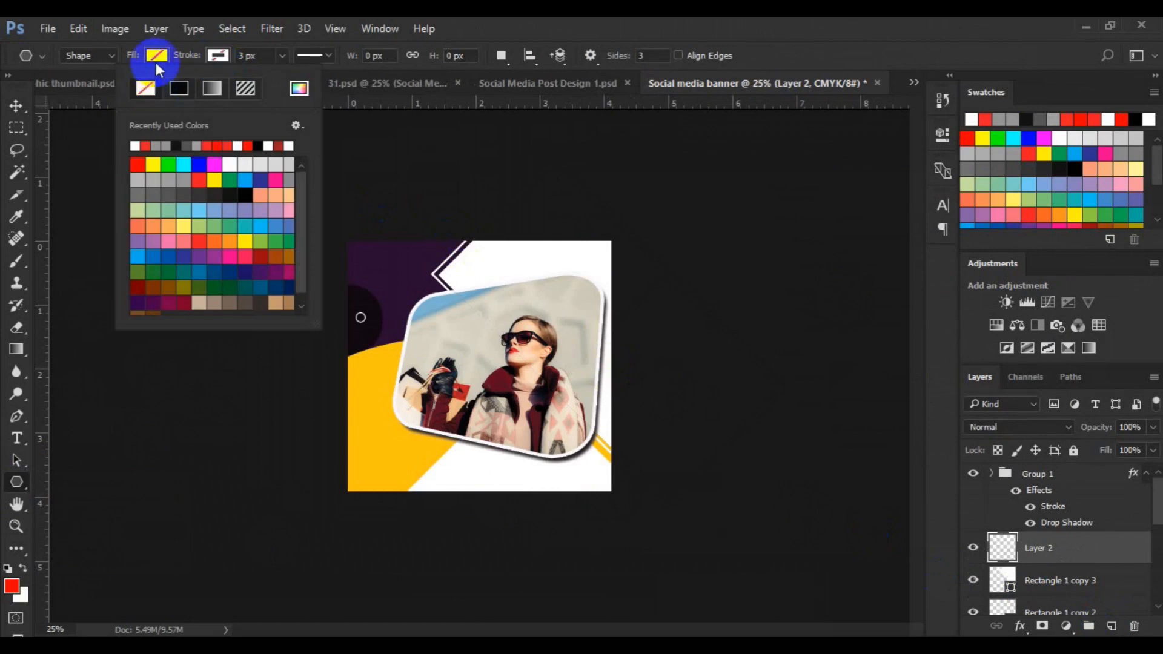
{"action": "left_click", "coordinate": [156, 55]}
{"action": "left_click", "coordinate": [121, 146]}
{"action": "left_click", "coordinate": [521, 264]}
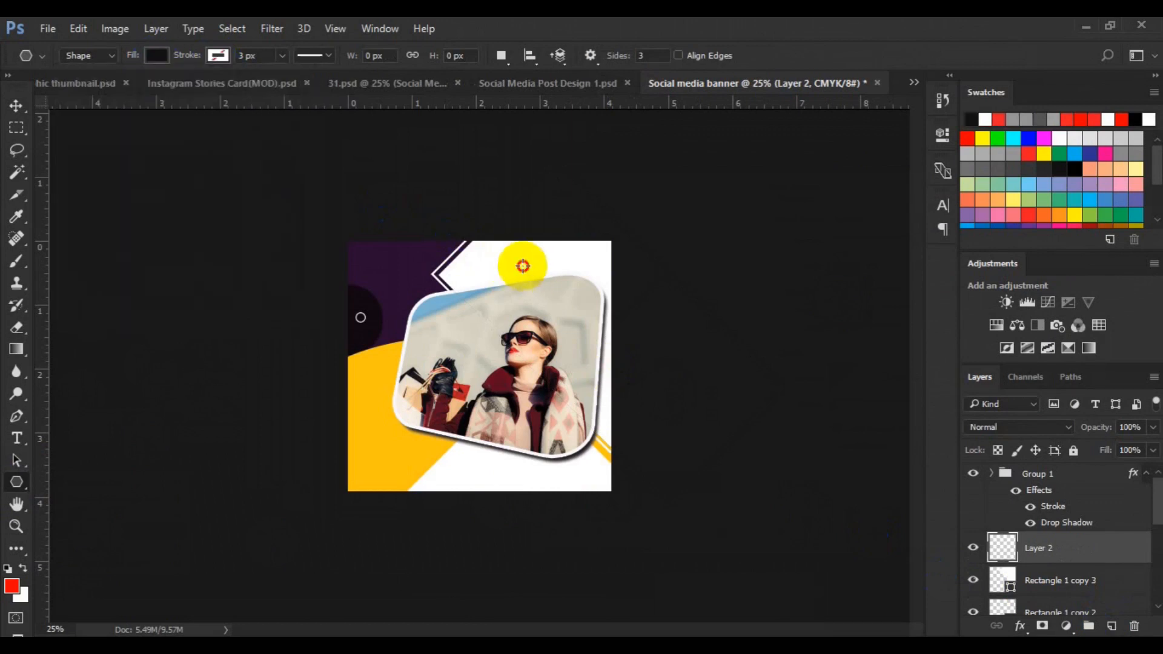
{"action": "left_click", "coordinate": [522, 359]}
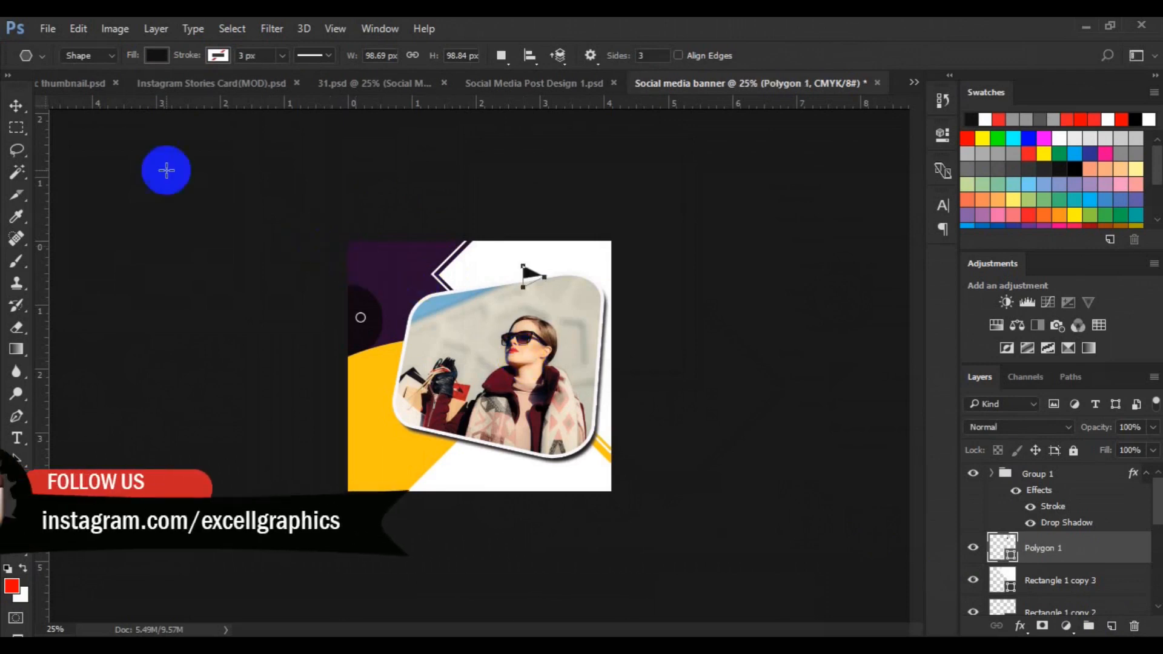
{"action": "left_click", "coordinate": [16, 107]}
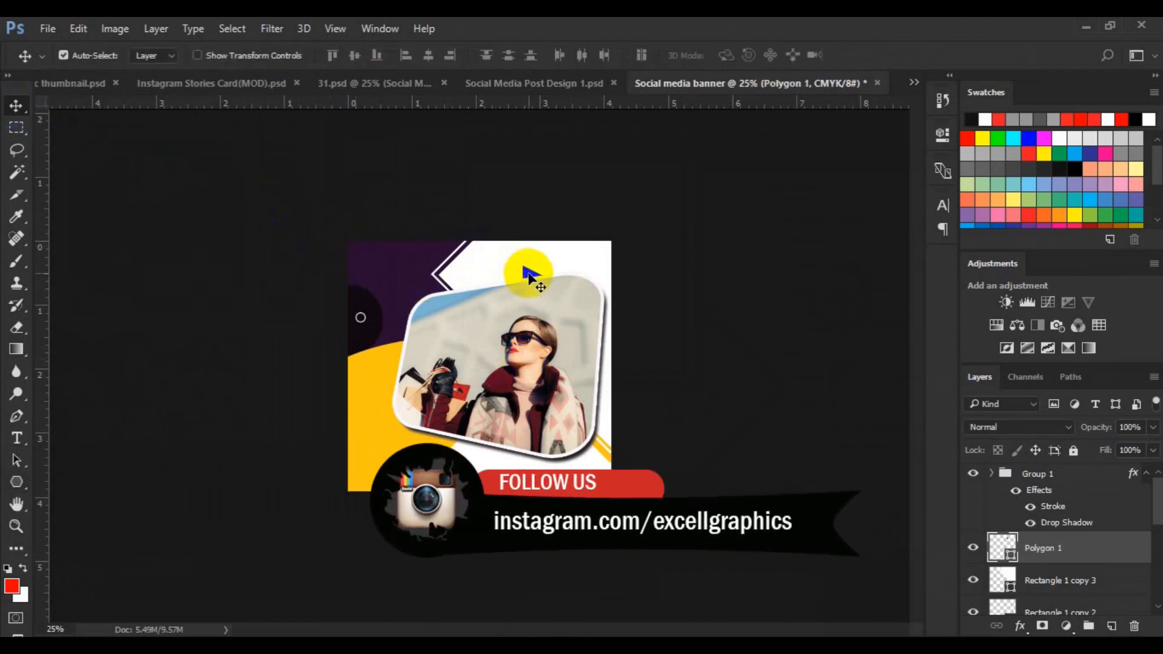
Set the triangle's fill to #100911 by sampling the dark circle on the canvas
{"action": "double_click", "coordinate": [375, 315]}
{"action": "left_click", "coordinate": [375, 314]}
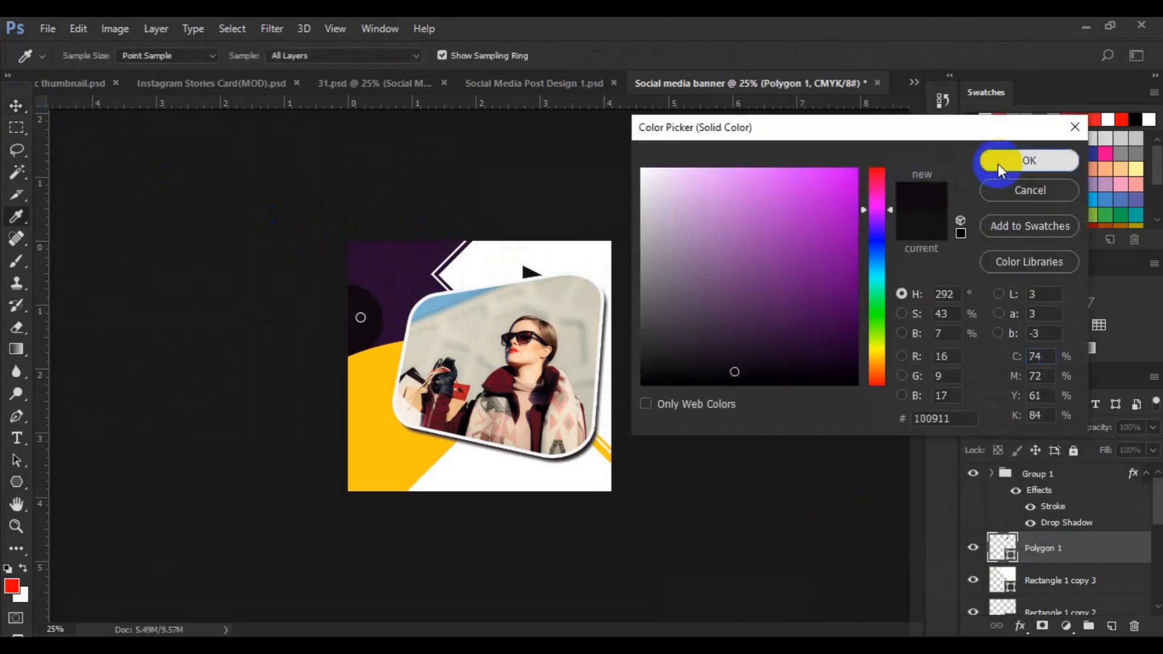
{"action": "left_click", "coordinate": [999, 165]}
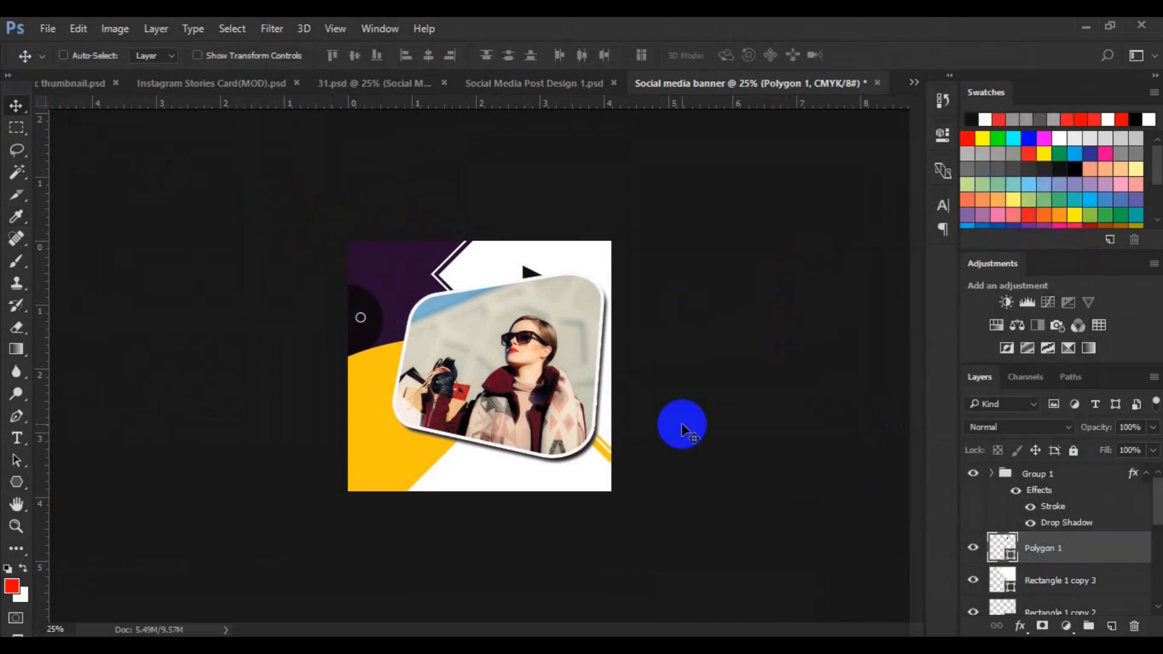
Duplicate the small triangle and move the copy up to the right near the canvas's top edge
{"action": "key", "text": "ctrl+j"}
{"action": "key", "text": "ctrl+t"}
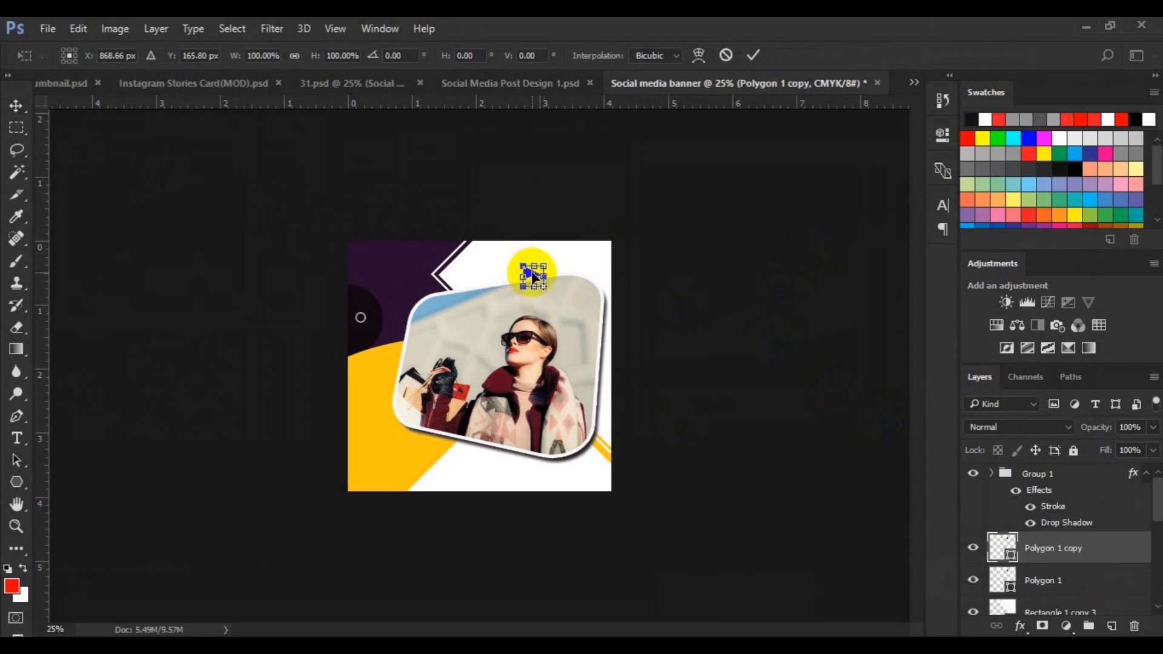
{"action": "left_click_drag", "start_coordinate": [529, 272], "coordinate": [563, 258]}
{"action": "key", "text": "Return"}
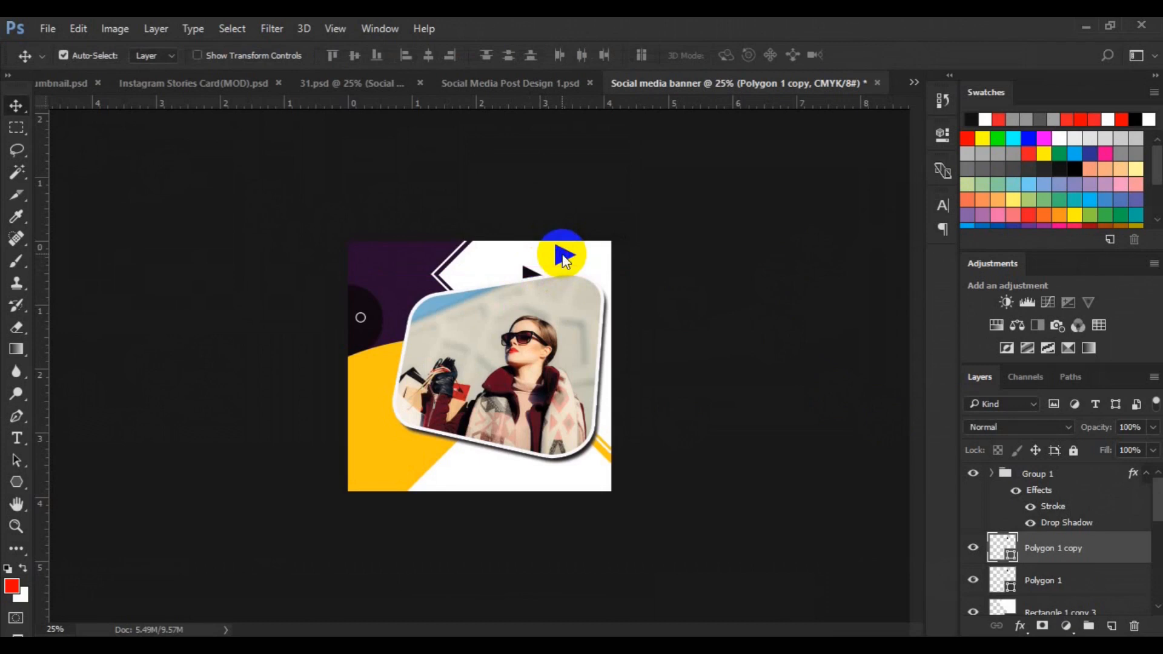
Nudge the triangle copy slightly and scale it down to 68%
{"action": "key", "text": "ctrl+t"}
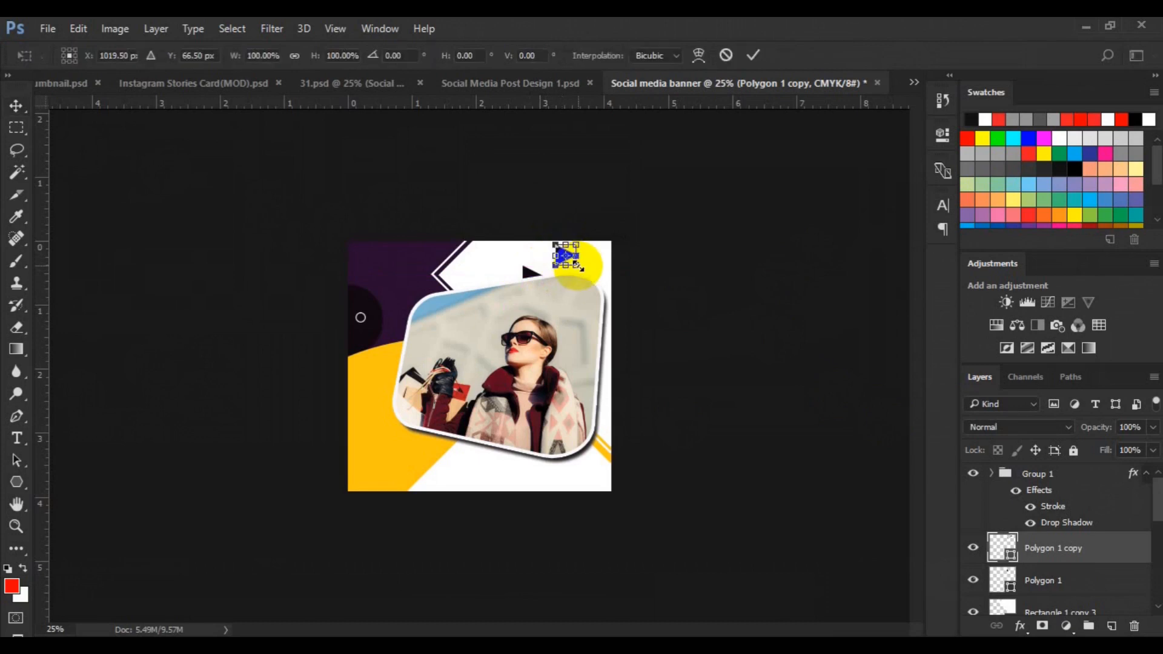
{"action": "left_click_drag", "start_coordinate": [573, 265], "coordinate": [577, 267]}
{"action": "key", "text": "Return"}
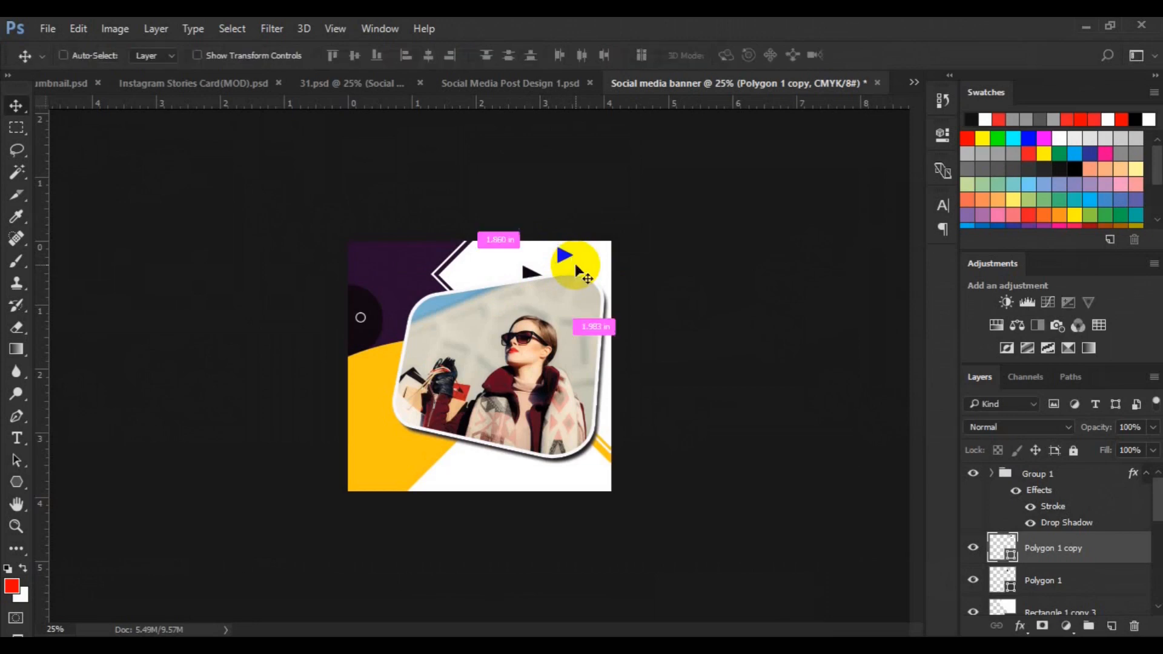
{"action": "key", "text": "ctrl+t"}
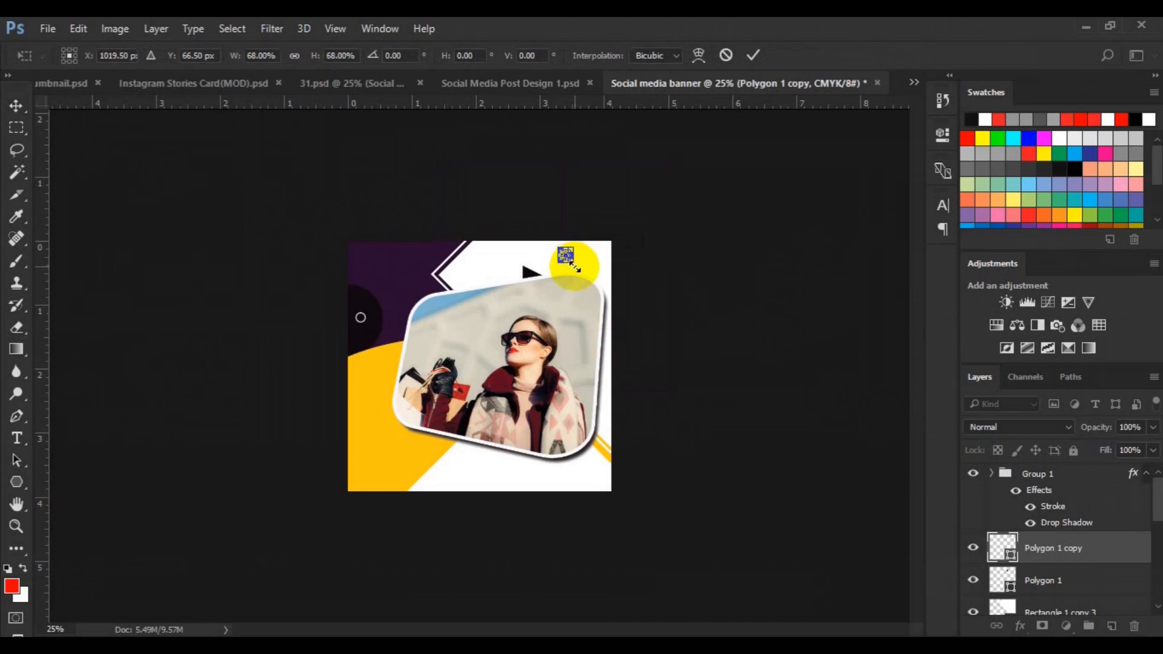
{"action": "double_click", "coordinate": [573, 264]}
Switch to the Ellipse tool, add a new layer, and set the stroke color to #290d2f sampled from the purple background
{"action": "left_click", "coordinate": [565, 328]}
{"action": "left_click_drag", "start_coordinate": [21, 485], "coordinate": [70, 511]}
{"action": "left_click", "coordinate": [218, 55]}
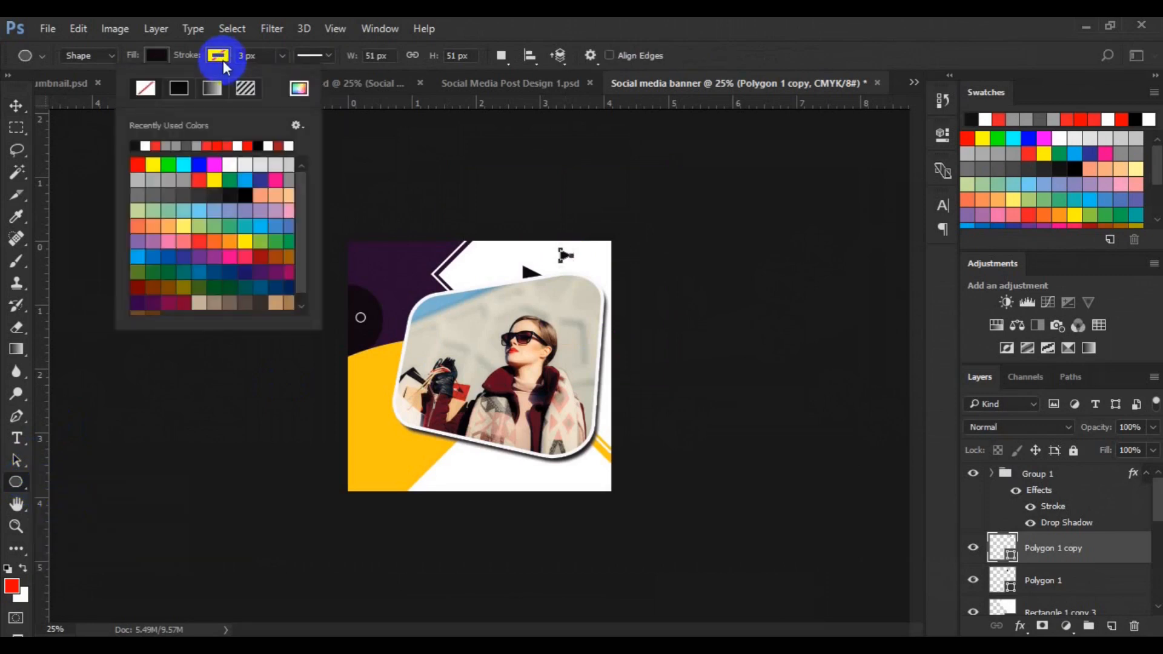
{"action": "left_click", "coordinate": [143, 89]}
{"action": "left_click", "coordinate": [403, 217]}
{"action": "left_click", "coordinate": [1112, 626]}
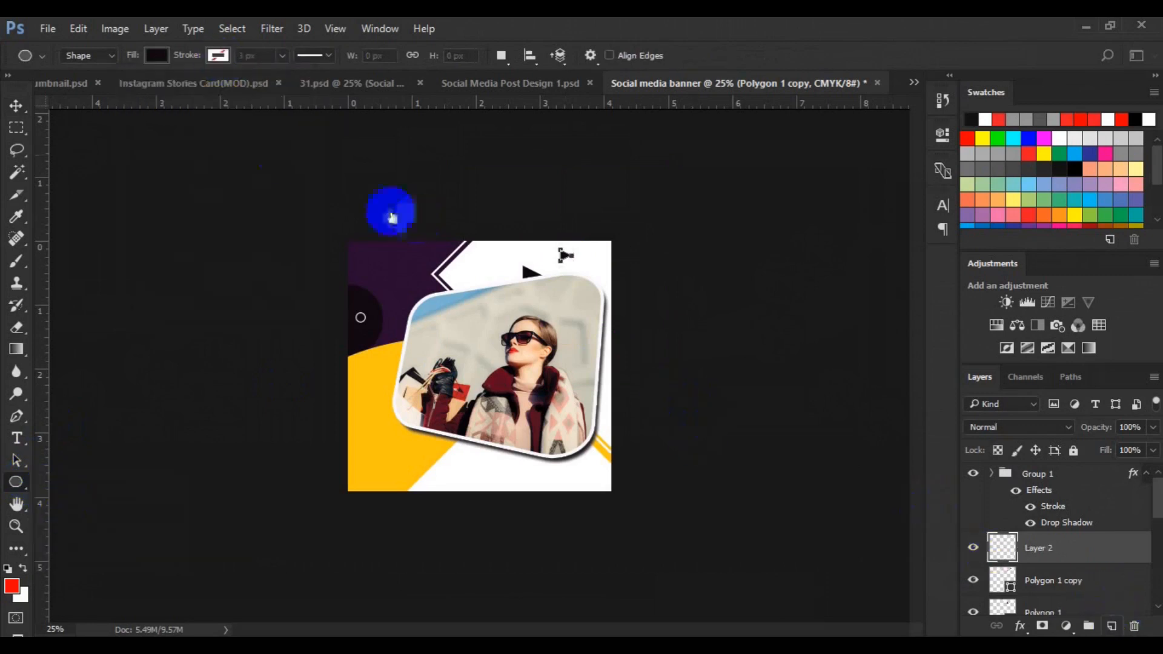
{"action": "left_click", "coordinate": [218, 55]}
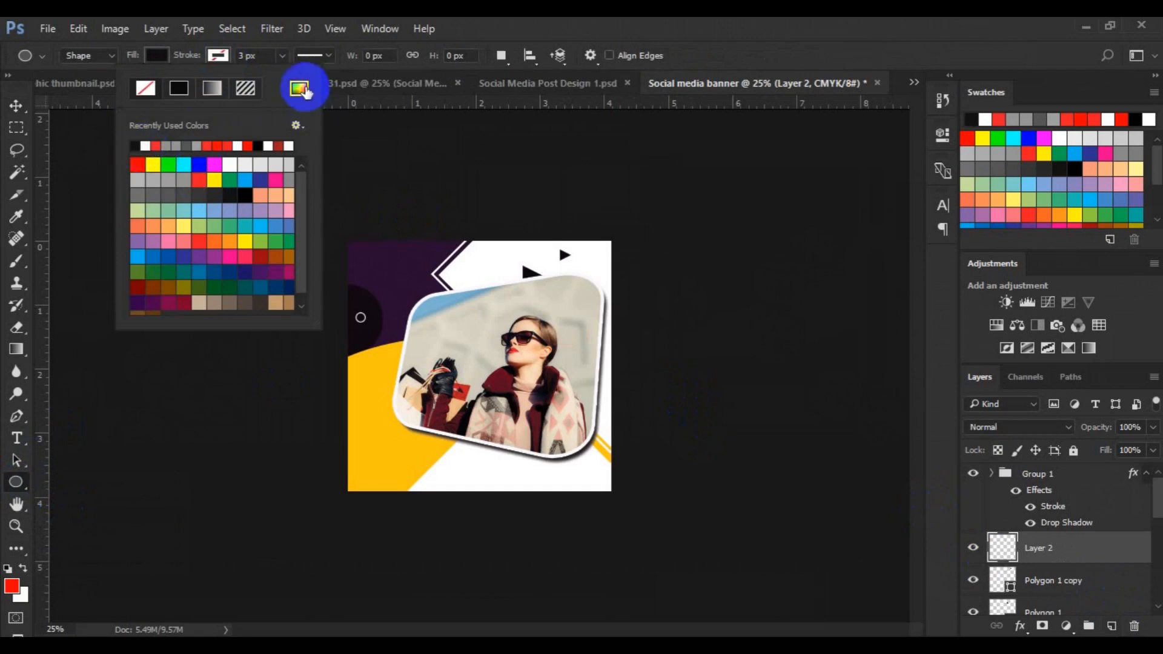
{"action": "left_click", "coordinate": [299, 89]}
{"action": "left_click", "coordinate": [405, 272]}
{"action": "left_click", "coordinate": [1025, 161]}
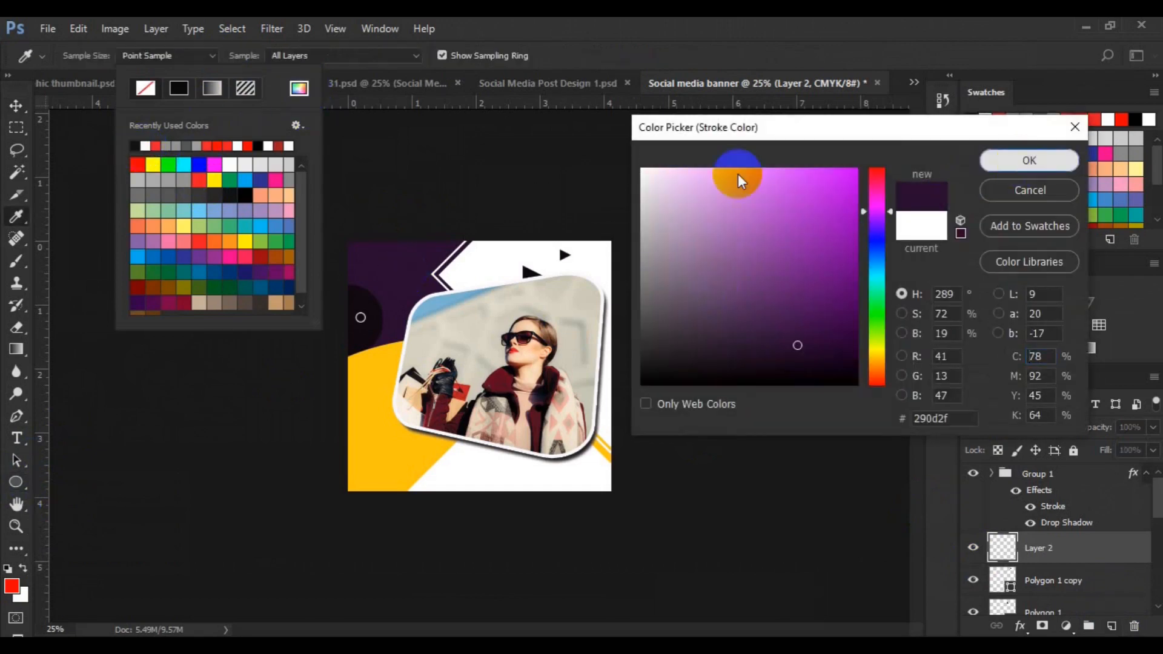
Draw a hollow circle about 44 px wide with no fill and a 6 px stroke, and move it beside the triangle copy
{"action": "left_click", "coordinate": [244, 57]}
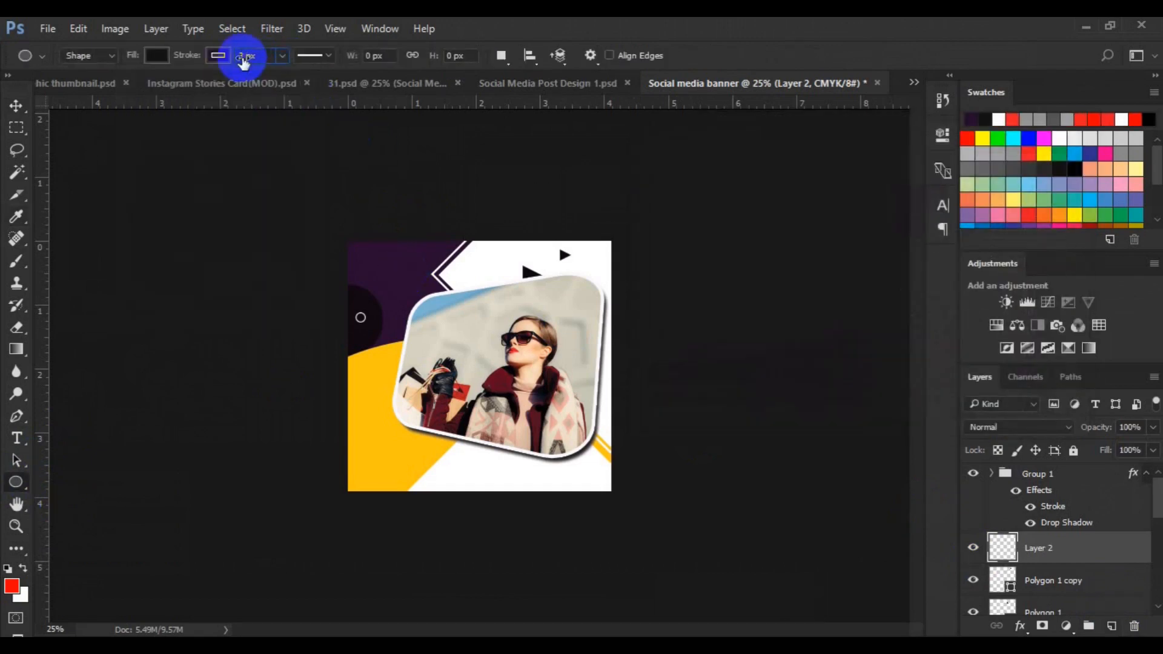
{"action": "left_click", "coordinate": [160, 56]}
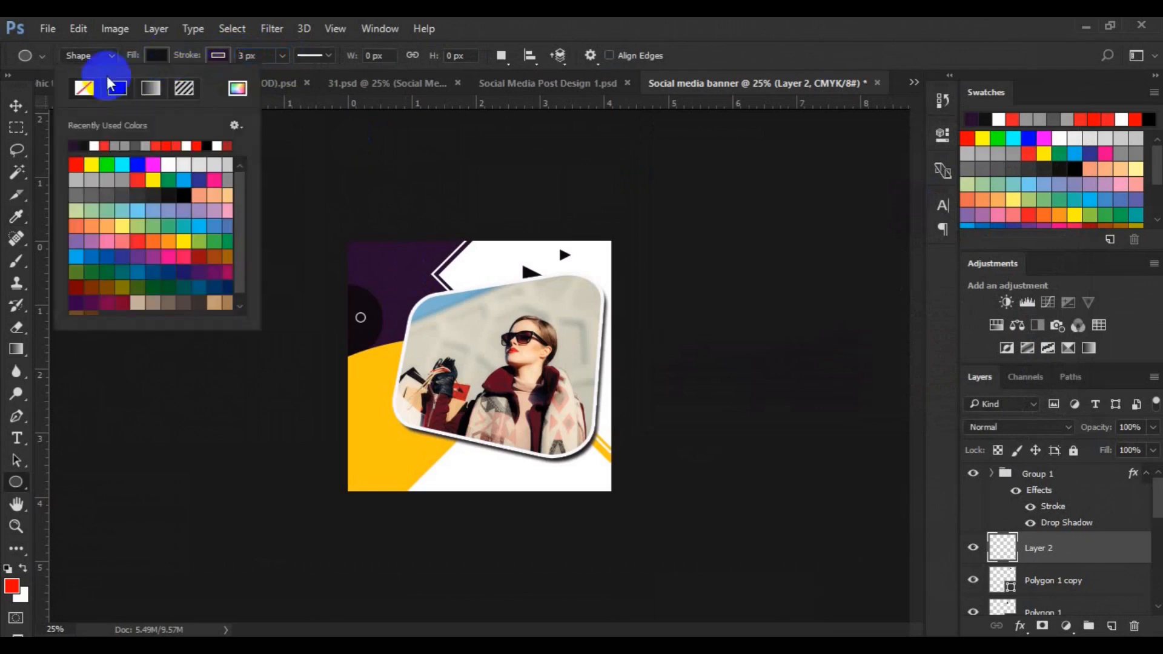
{"action": "left_click", "coordinate": [242, 55]}
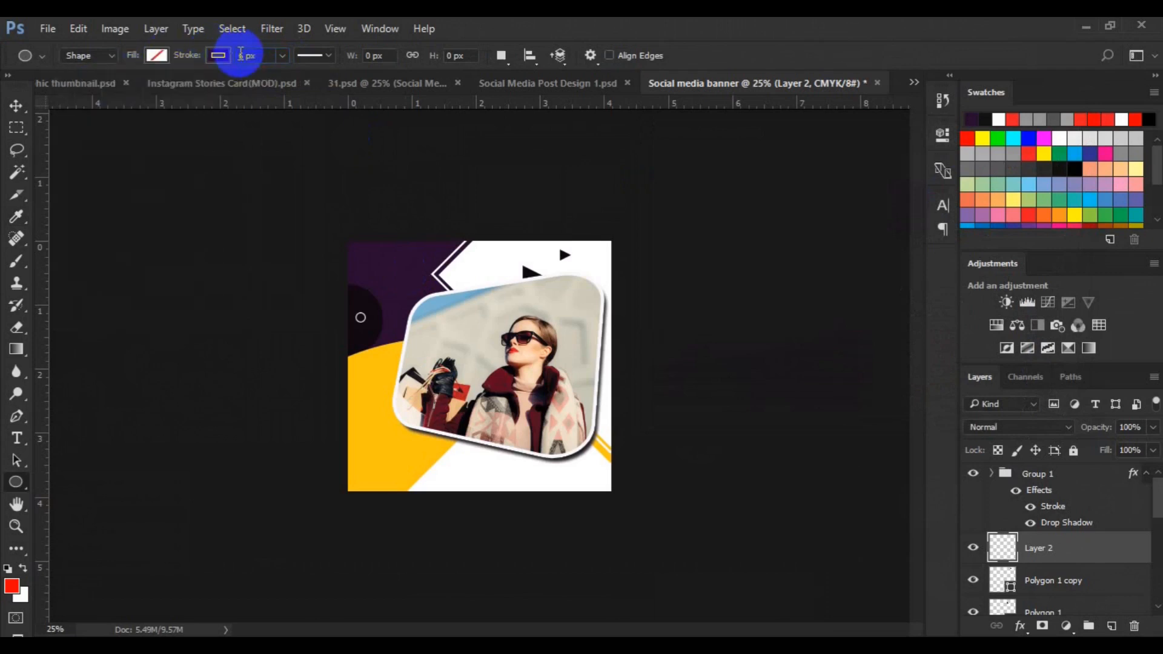
{"action": "type", "text": "6"}
{"action": "left_click", "coordinate": [540, 244]}
{"action": "left_click_drag", "start_coordinate": [540, 245], "coordinate": [549, 259]}
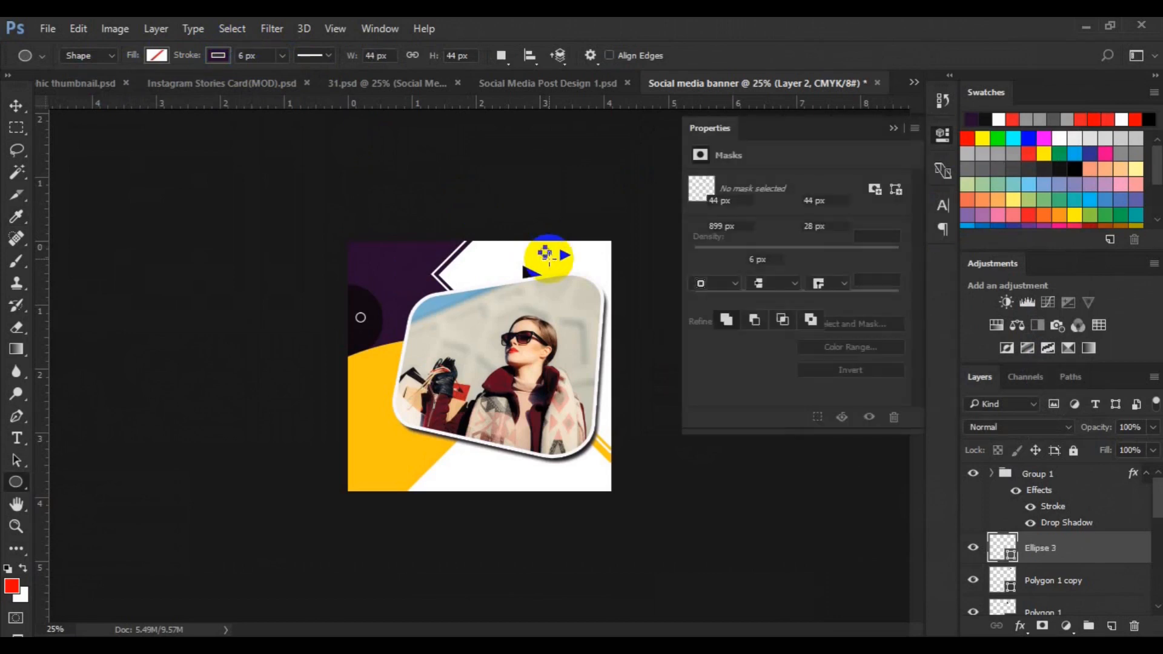
{"action": "key", "text": "v"}
{"action": "left_click_drag", "start_coordinate": [547, 252], "coordinate": [587, 260]}
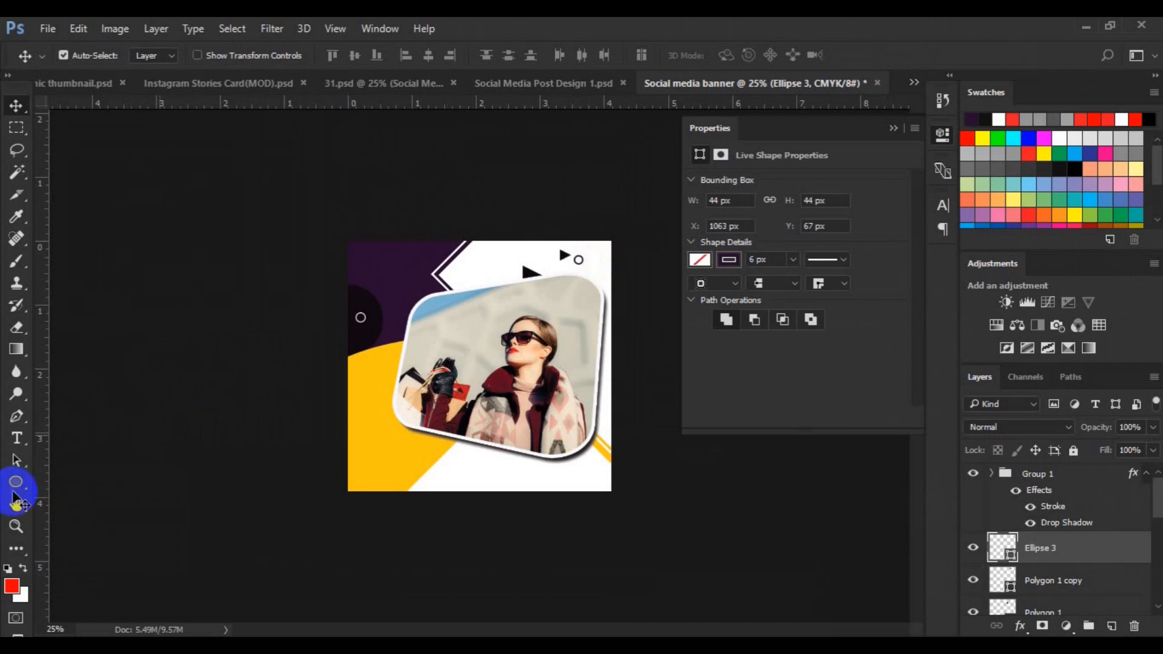
Select the Custom Shape tool with the zigzag pattern shape and add a new layer
{"action": "right_click", "coordinate": [16, 485]}
{"action": "left_click", "coordinate": [91, 561]}
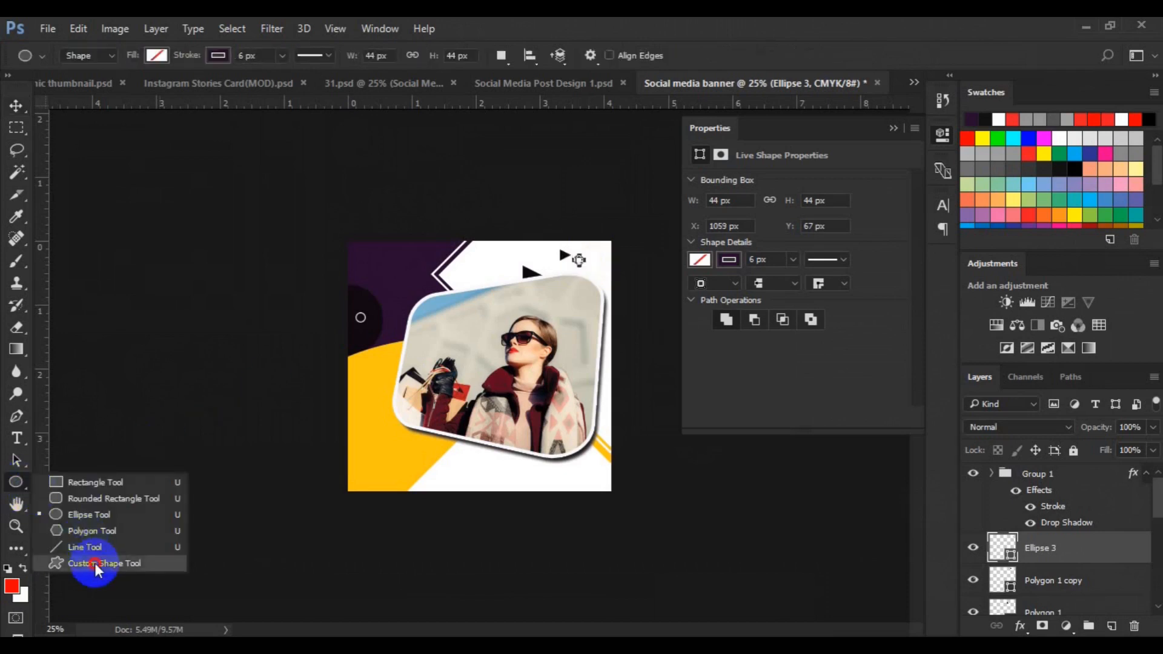
{"action": "left_click", "coordinate": [657, 55]}
{"action": "left_click", "coordinate": [651, 347]}
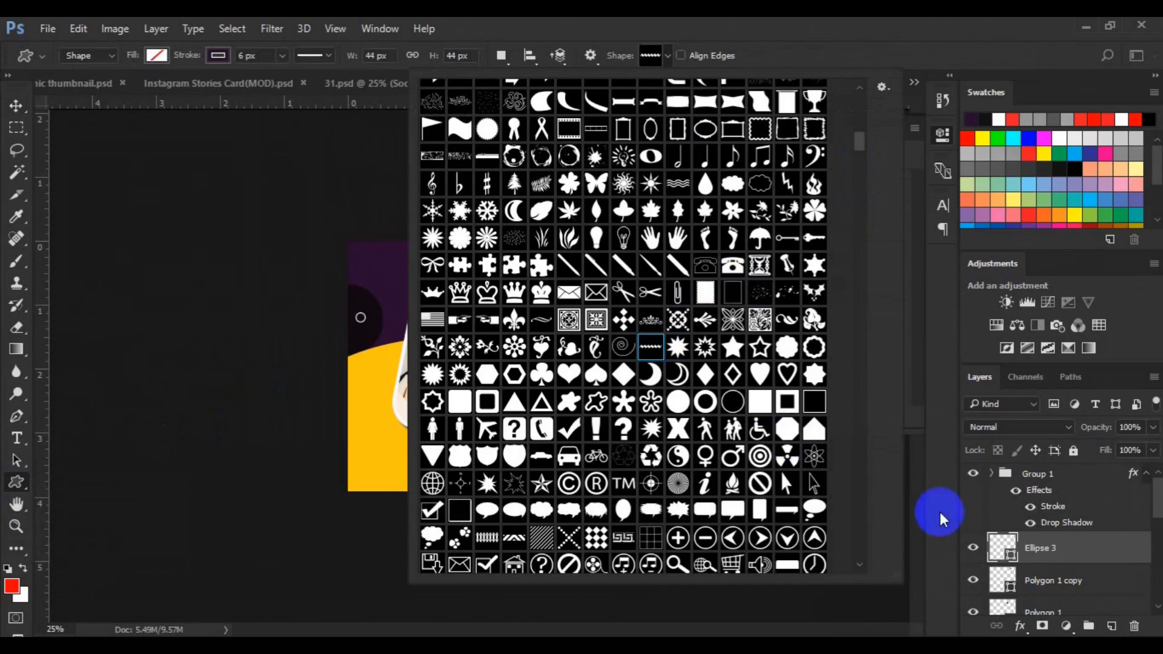
{"action": "left_click", "coordinate": [1112, 625]}
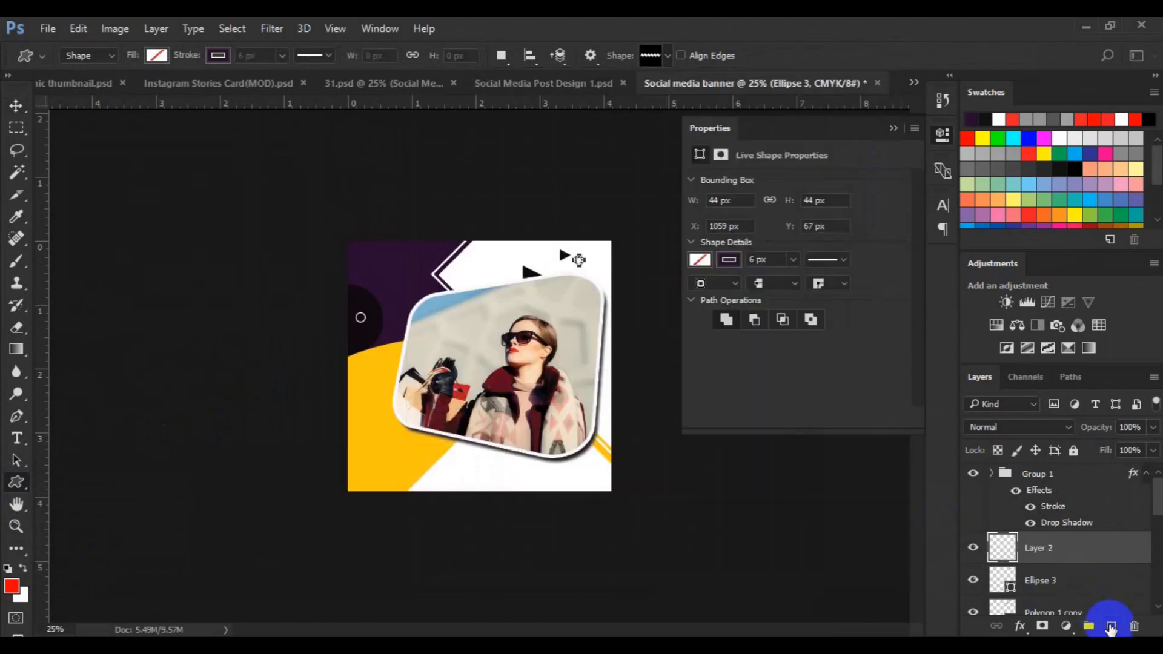
Draw a zigzag custom shape about 320 × 48 px with fill #290d2f sampled from the canvas and no stroke
{"action": "left_click", "coordinate": [156, 55]}
{"action": "left_click", "coordinate": [237, 89]}
{"action": "left_click", "coordinate": [371, 252]}
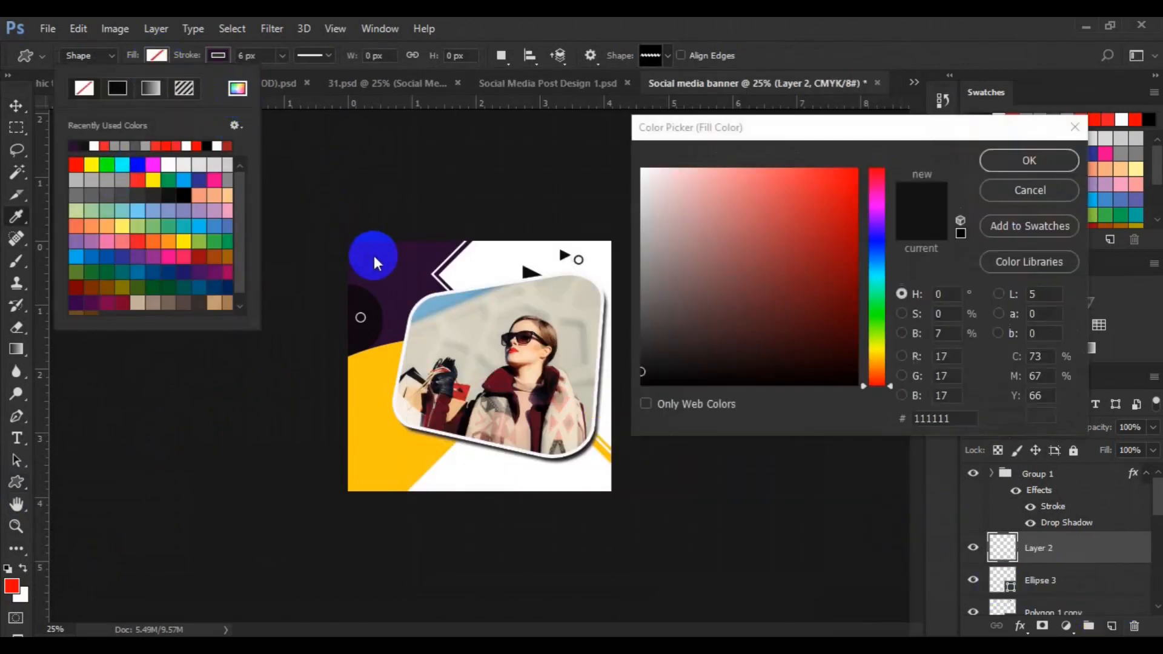
{"action": "left_click", "coordinate": [1008, 169]}
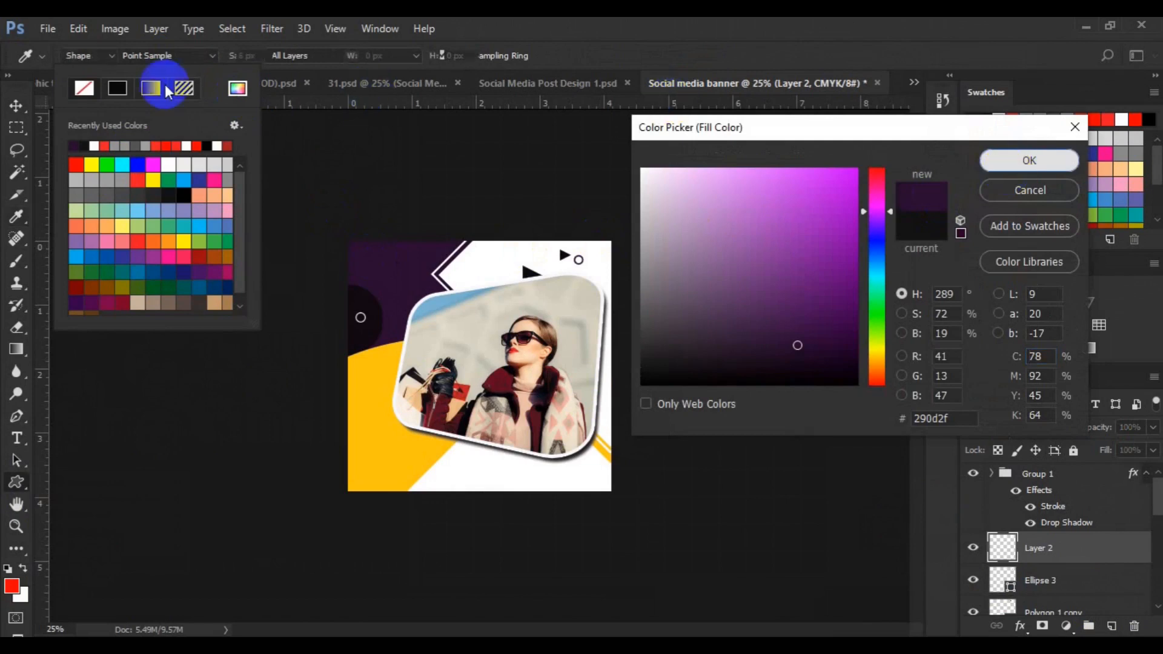
{"action": "left_click", "coordinate": [221, 59]}
{"action": "left_click", "coordinate": [146, 88]}
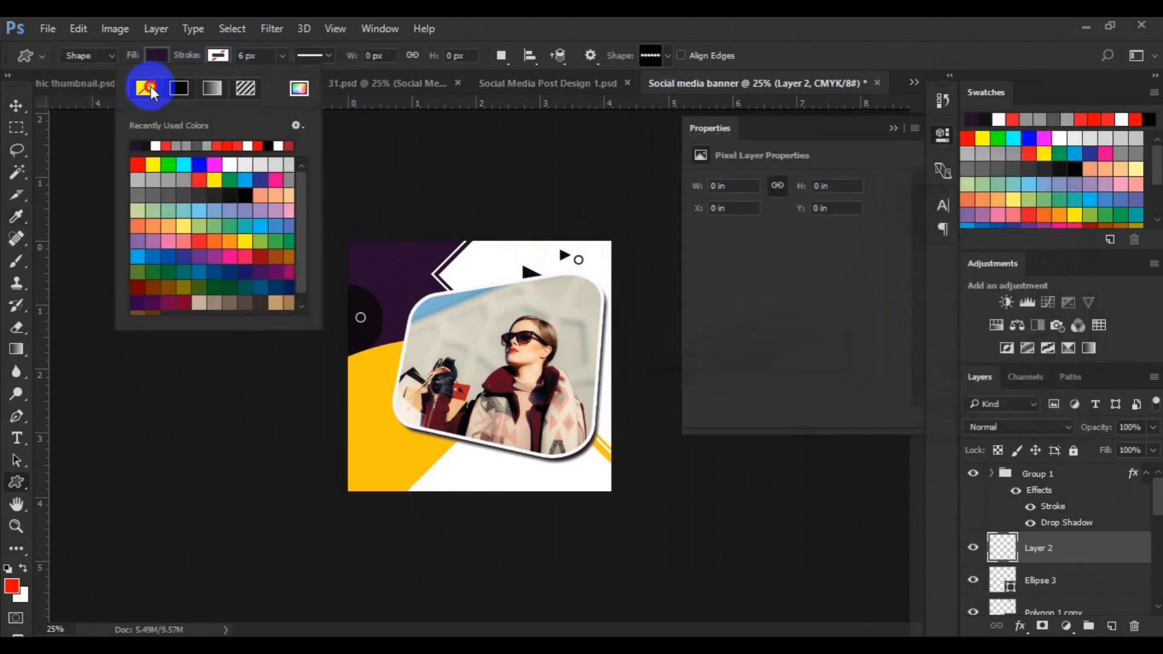
{"action": "mouse_move", "coordinate": [481, 247]}
{"action": "left_mouse_down"}
{"action": "mouse_move", "coordinate": [524, 267]}
{"action": "mouse_move", "coordinate": [515, 265]}
{"action": "left_mouse_up"}
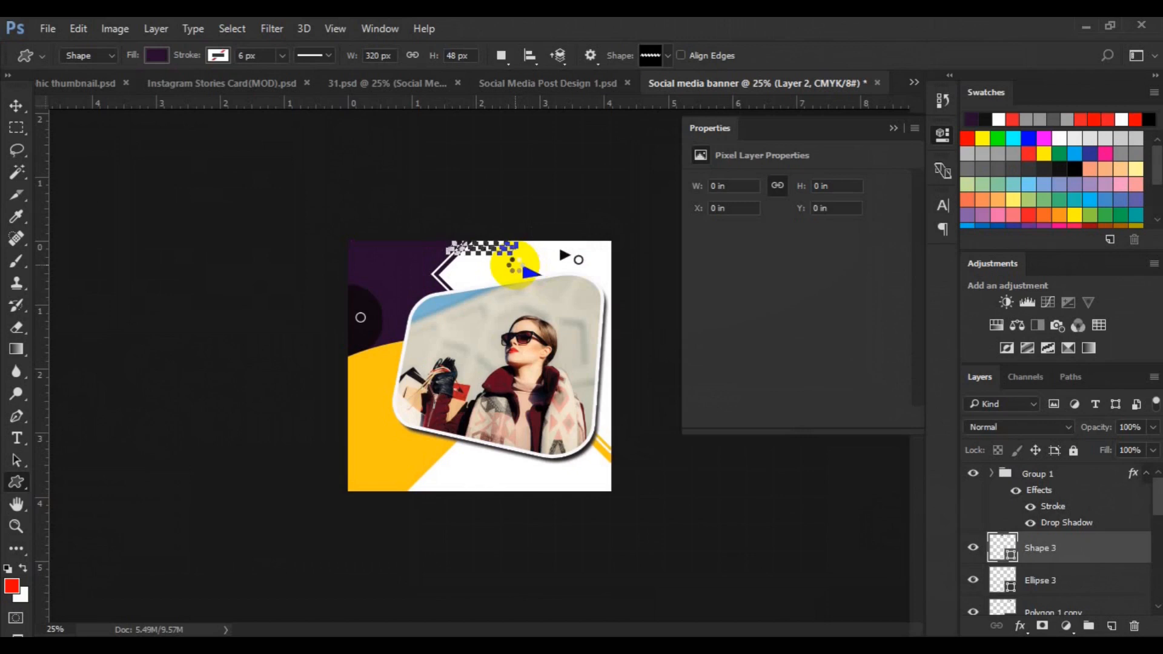
Move the zigzag shape, scale it to about 66%, and place it along the top edge beside the frame's corner
{"action": "key", "text": "v"}
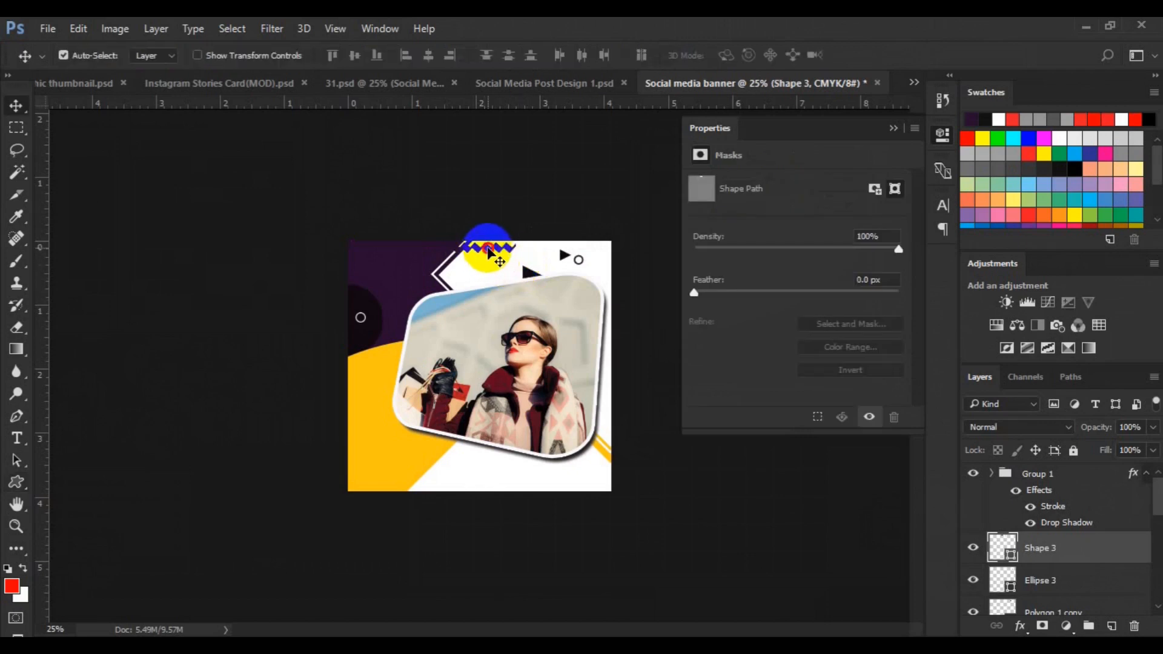
{"action": "left_click_drag", "start_coordinate": [525, 254], "coordinate": [518, 254]}
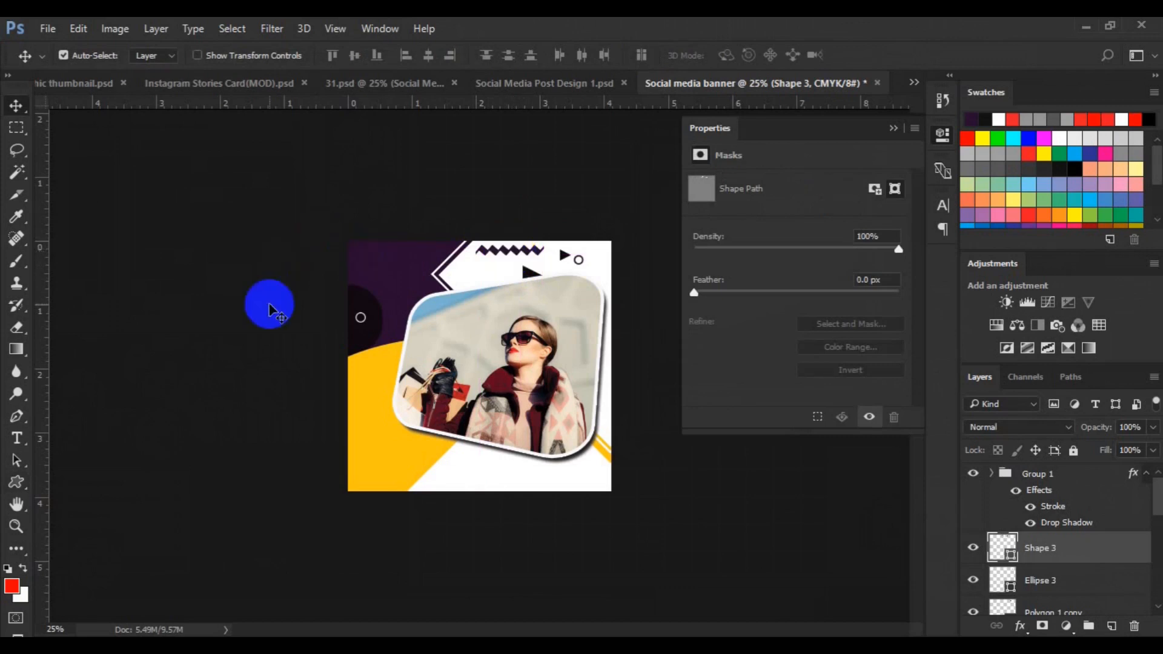
{"action": "key", "text": "ctrl+t"}
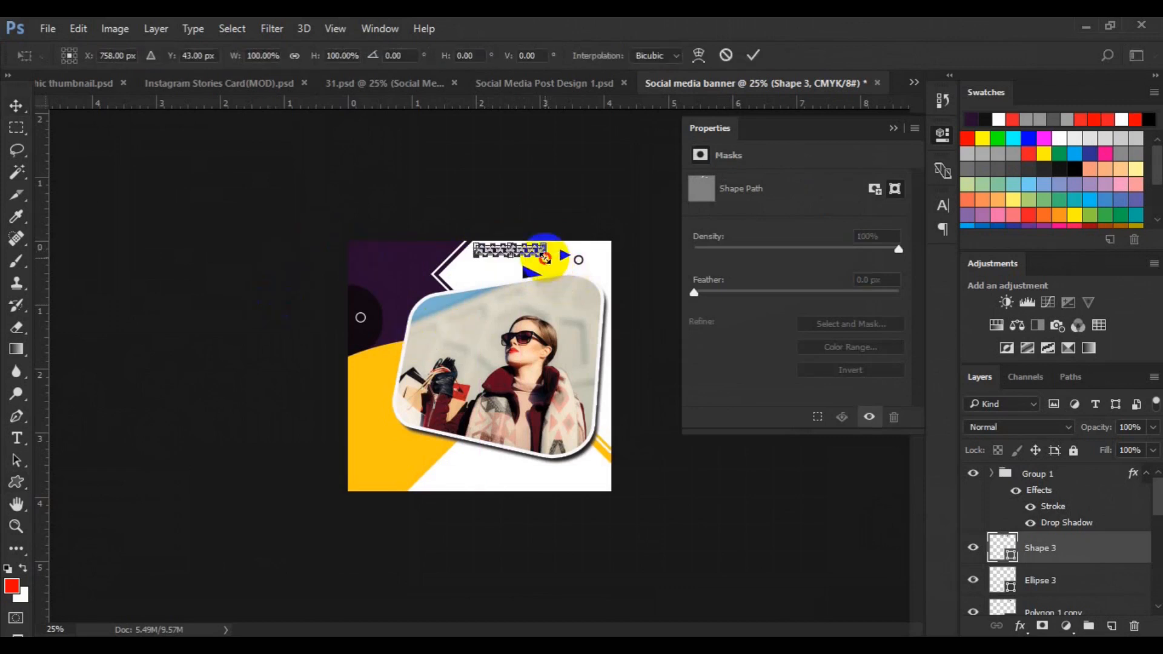
{"action": "left_click_drag", "start_coordinate": [544, 245], "coordinate": [534, 261]}
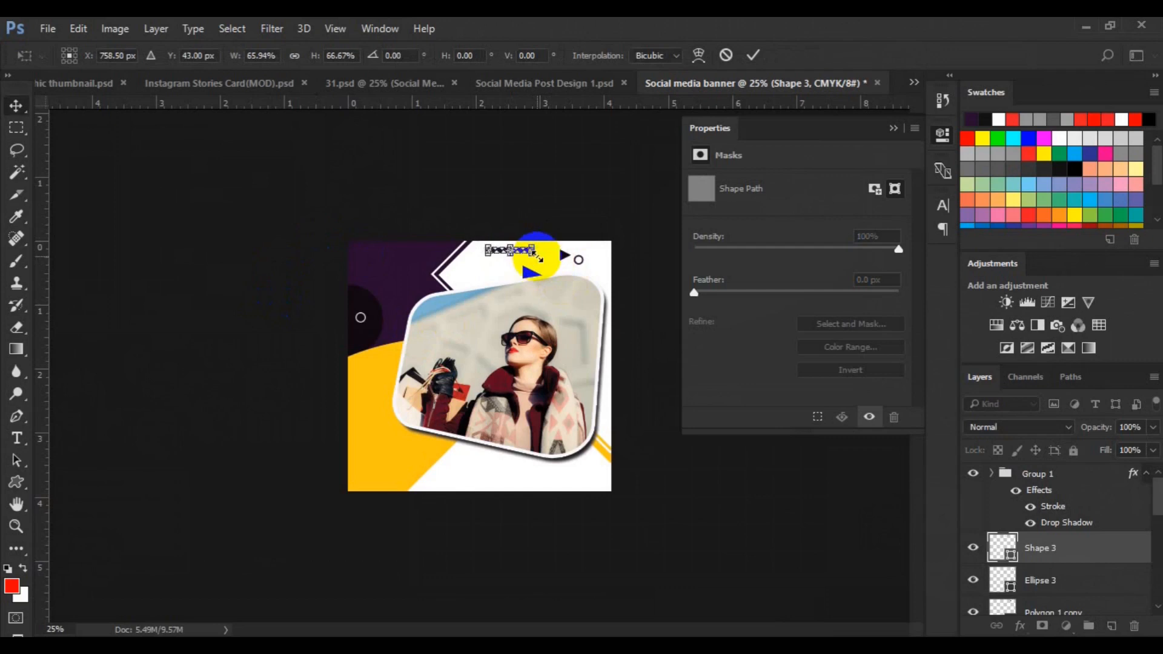
{"action": "key", "text": "Return"}
{"action": "left_click_drag", "start_coordinate": [520, 257], "coordinate": [485, 263]}
Try drawing a small ellipse on a new layer above the rectangle layer, then delete it
{"action": "left_click", "coordinate": [455, 282]}
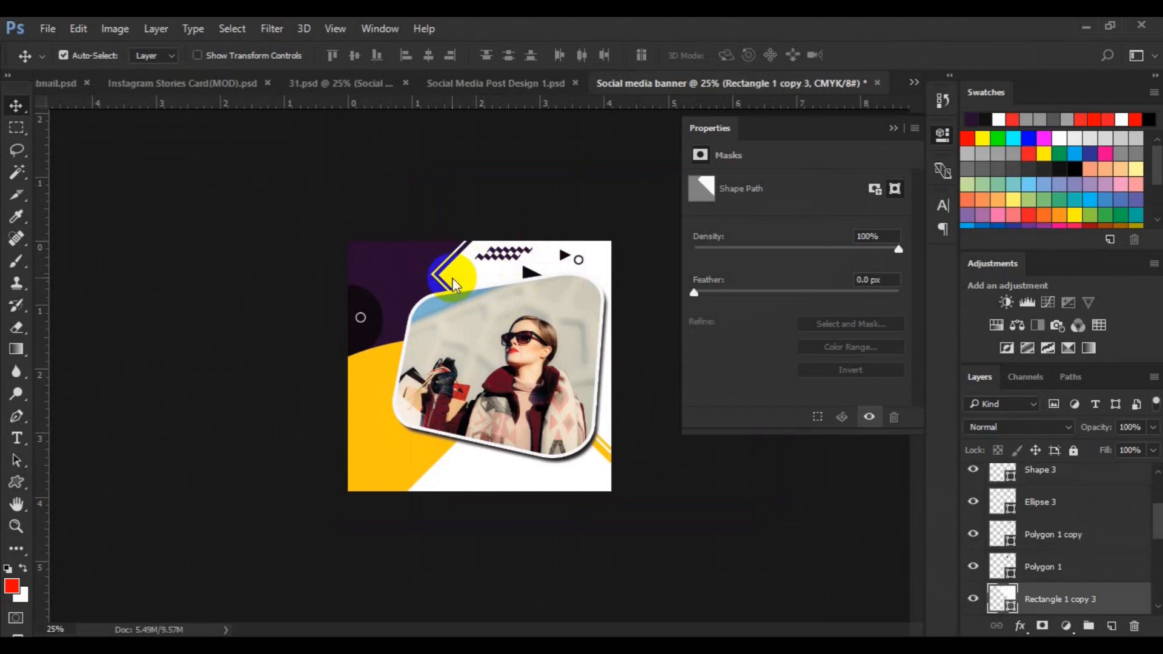
{"action": "left_click", "coordinate": [235, 384]}
{"action": "left_click", "coordinate": [21, 483]}
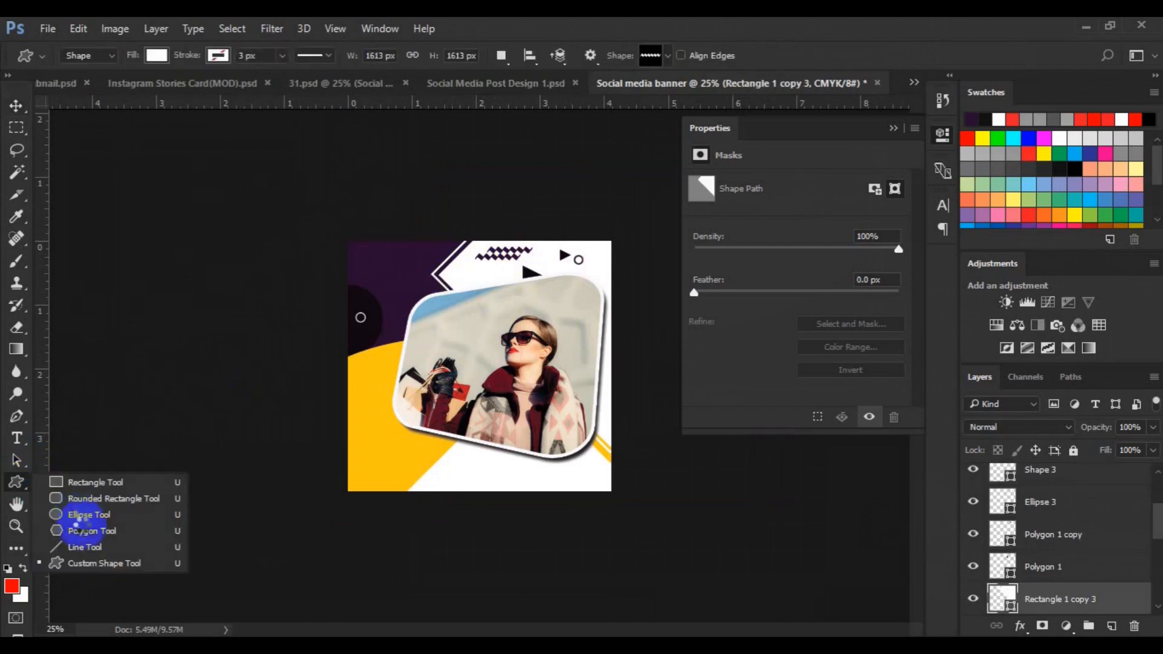
{"action": "left_click", "coordinate": [88, 516]}
{"action": "left_click", "coordinate": [1112, 627]}
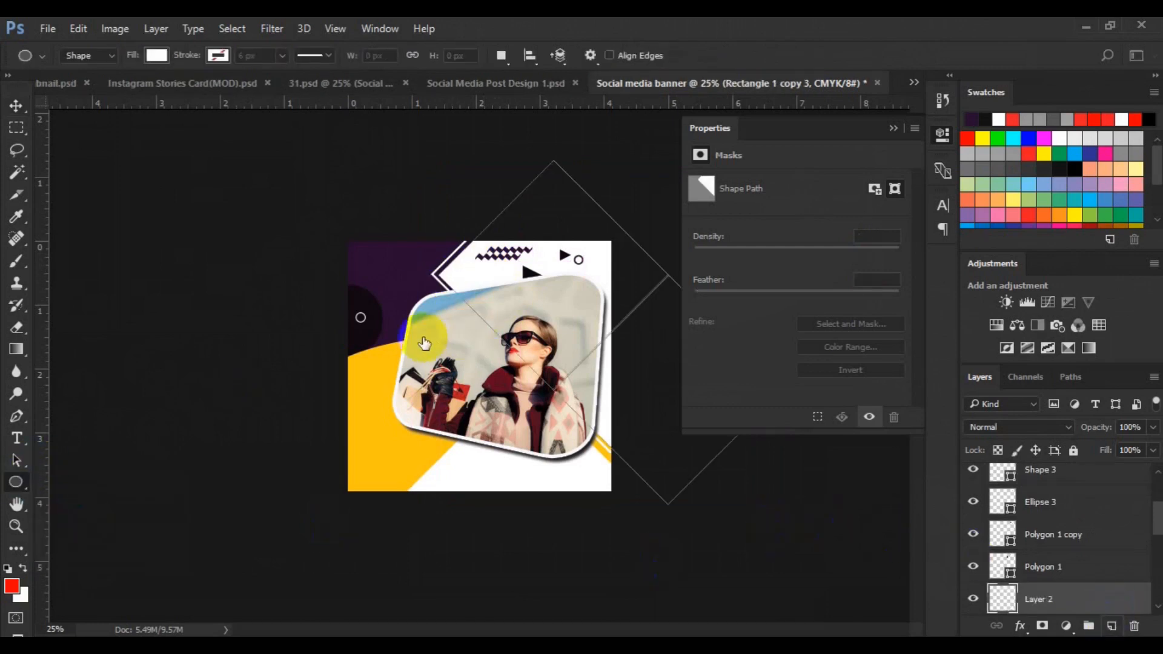
{"action": "left_click_drag", "start_coordinate": [462, 279], "coordinate": [461, 278]}
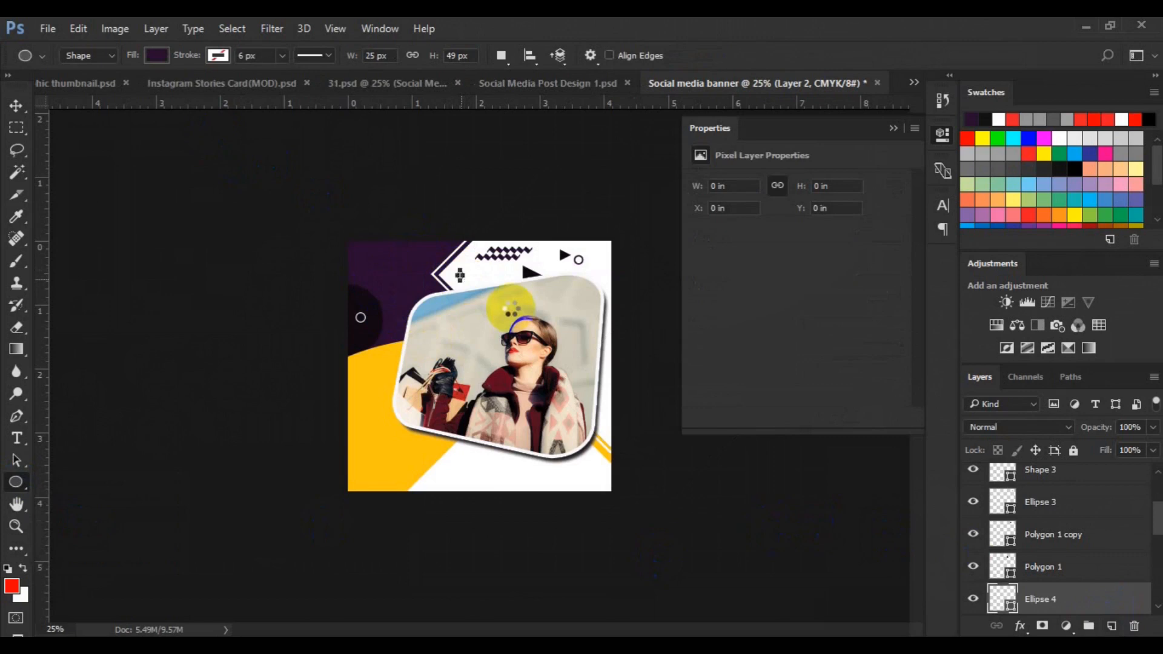
{"action": "key", "text": "Delete"}
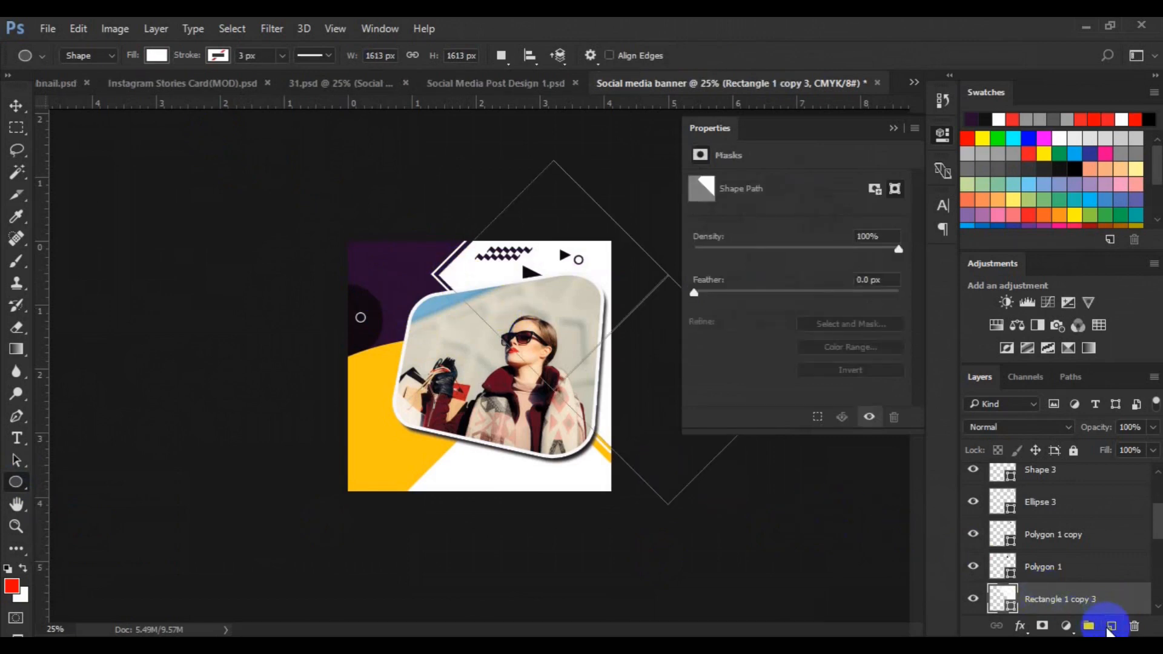
On a new layer, draw a filled purple circle about 56 px wide and move it just below the zigzag near the frame's top-left corner
{"action": "left_click", "coordinate": [1111, 625]}
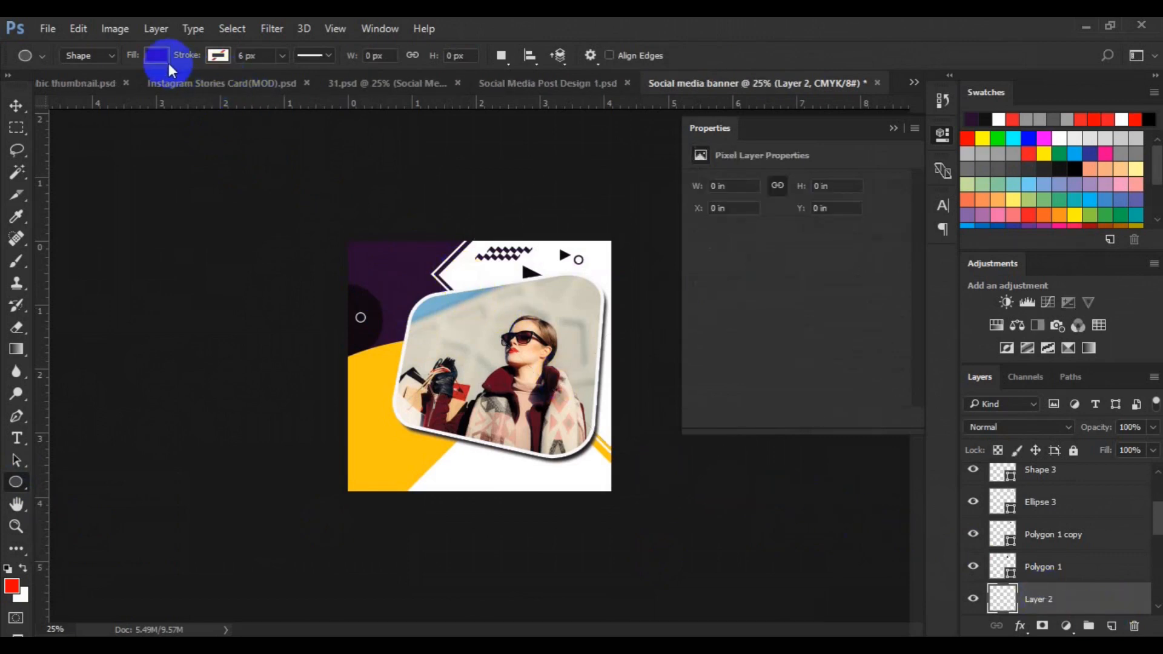
{"action": "left_click_drag", "start_coordinate": [456, 270], "coordinate": [464, 278]}
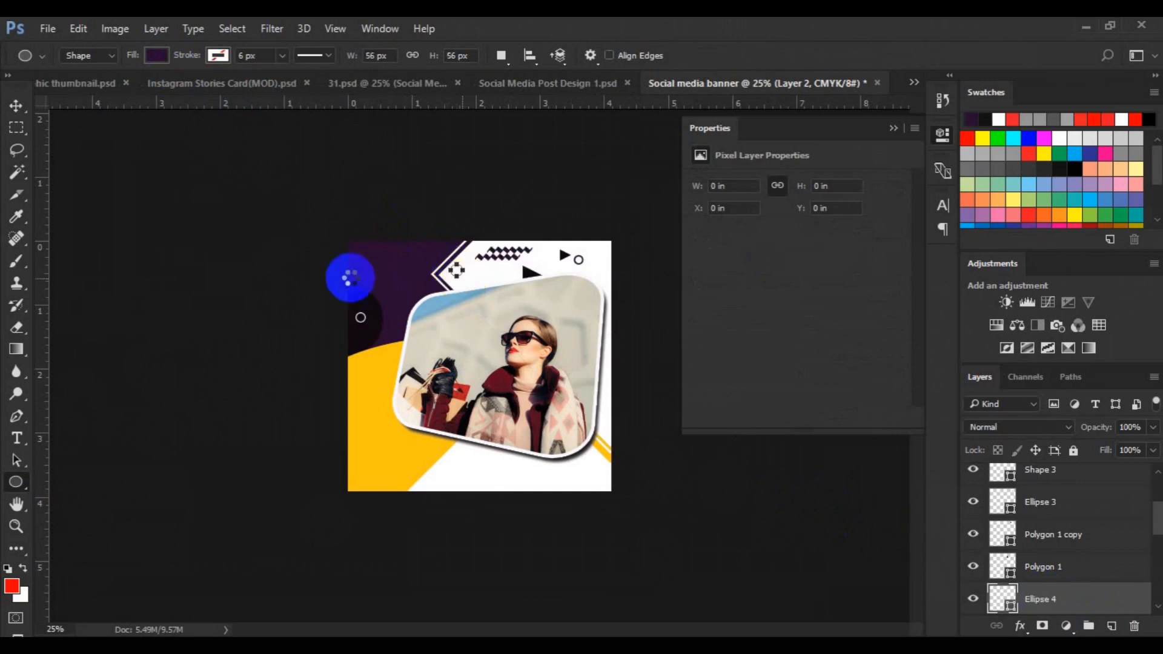
{"action": "left_click", "coordinate": [17, 107]}
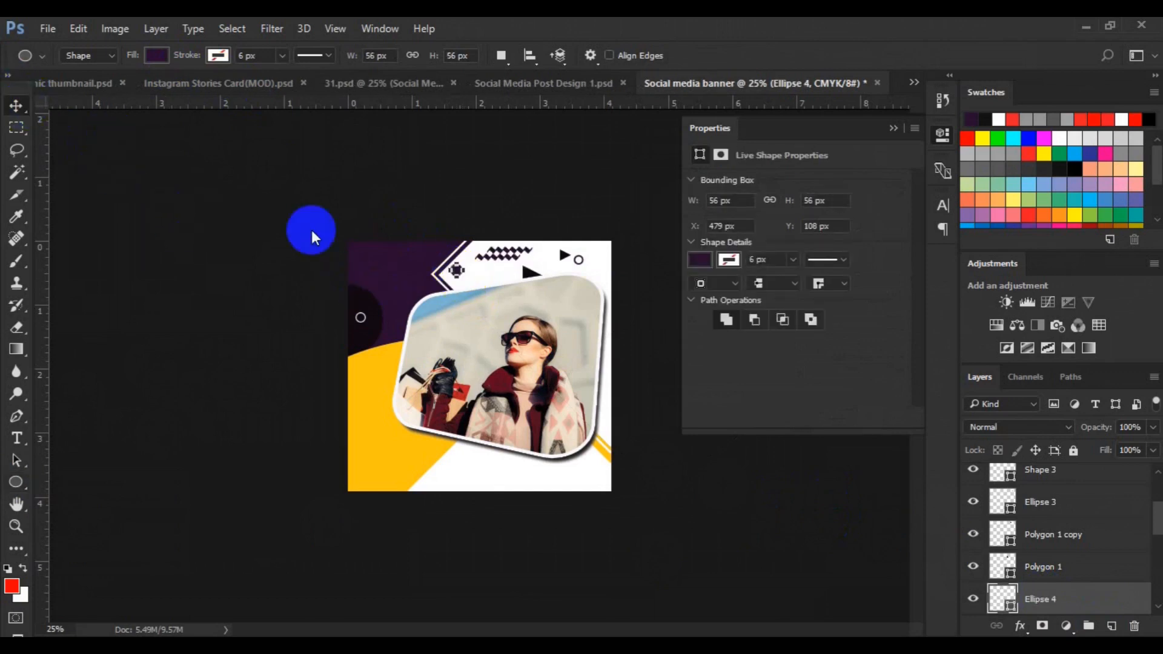
{"action": "left_click_drag", "start_coordinate": [465, 279], "coordinate": [461, 276]}
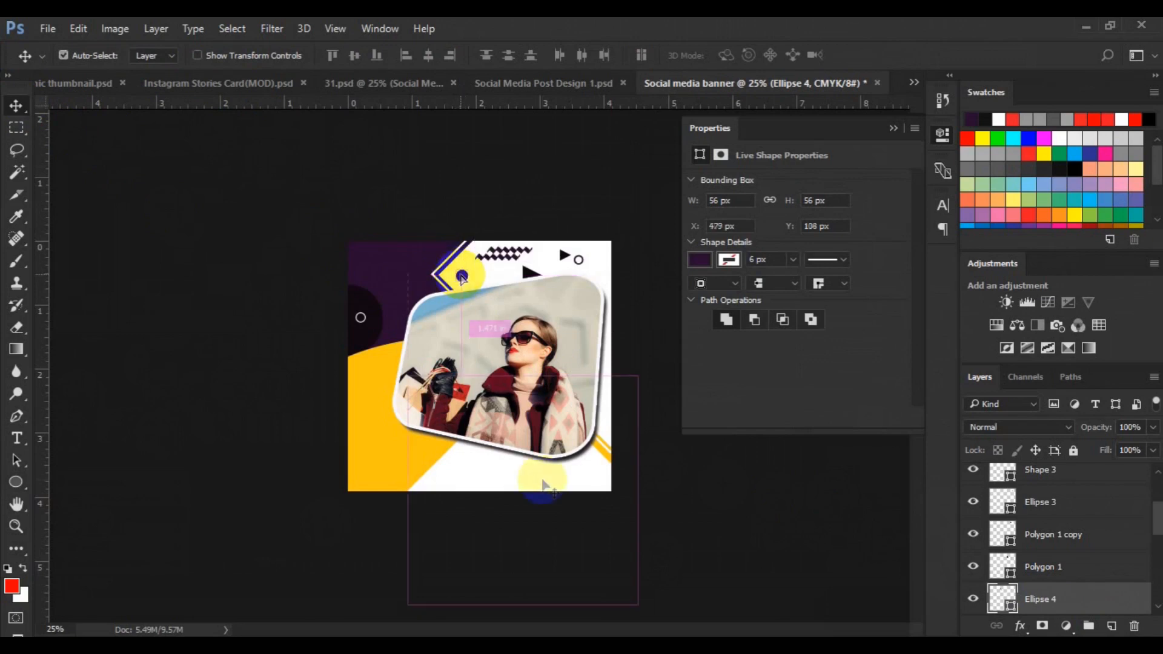
{"action": "key", "text": "ctrl+0"}
{"action": "left_click", "coordinate": [890, 131]}
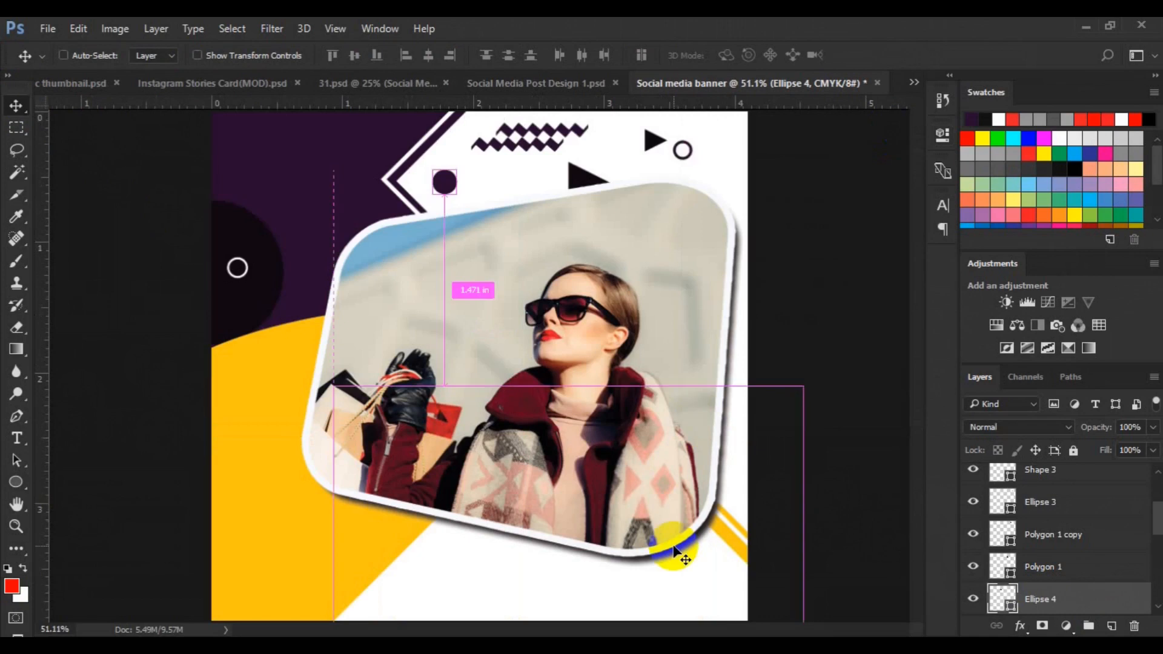
On a new layer, draw a small dark purple dot about 20 px wide in the white area below the frame
{"action": "key", "text": "ctrl+plus"}
{"action": "key", "text": "space"}
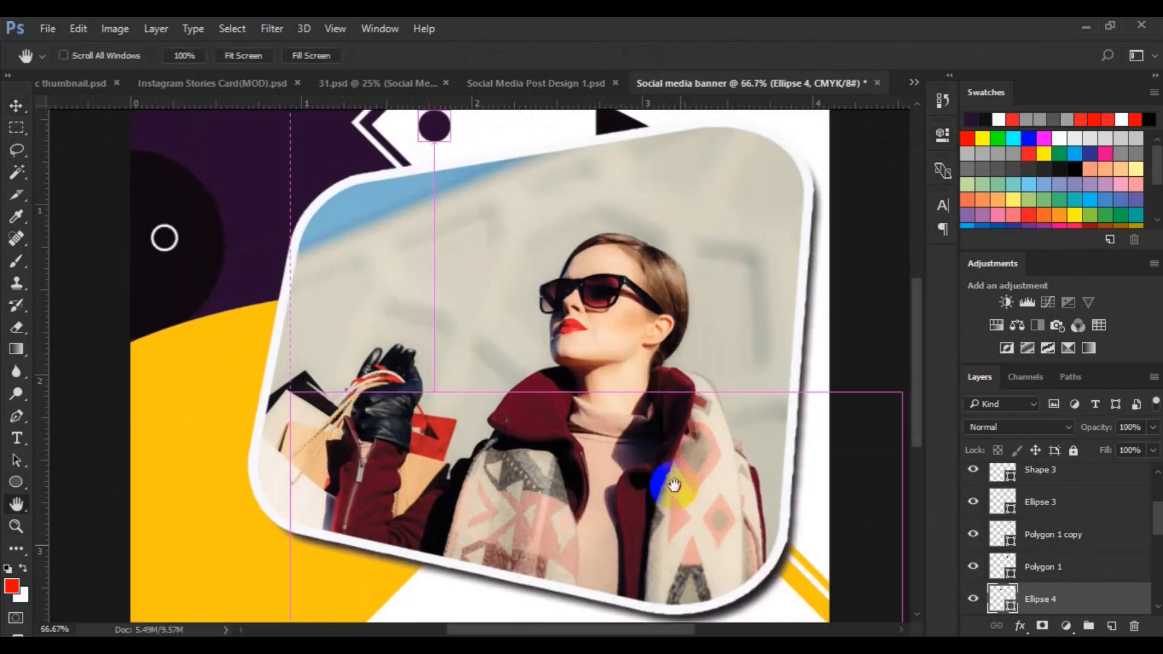
{"action": "left_click_drag", "start_coordinate": [645, 410], "coordinate": [638, 371]}
{"action": "left_click_drag", "start_coordinate": [620, 502], "coordinate": [608, 454]}
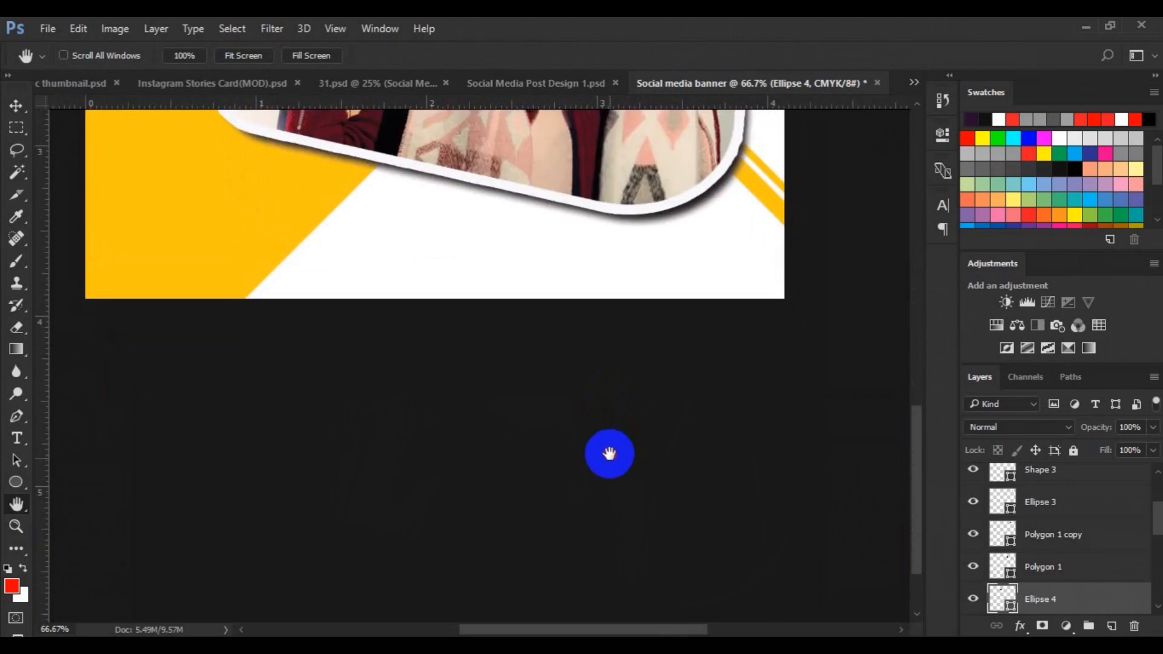
{"action": "left_click", "coordinate": [20, 482]}
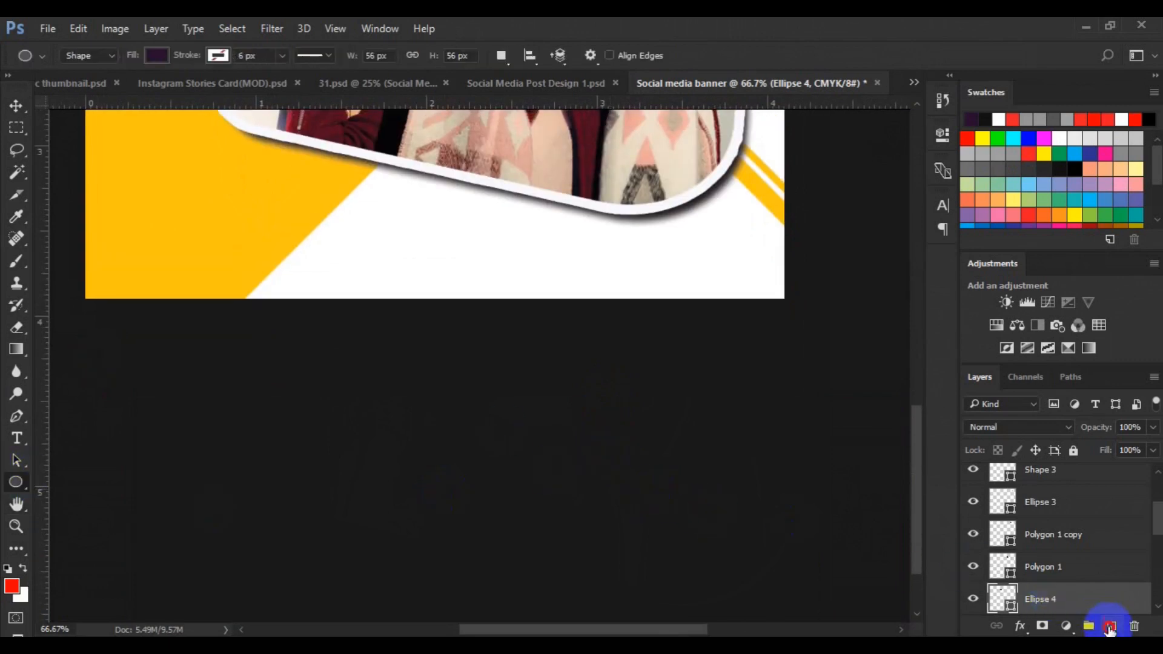
{"action": "left_click", "coordinate": [1112, 625]}
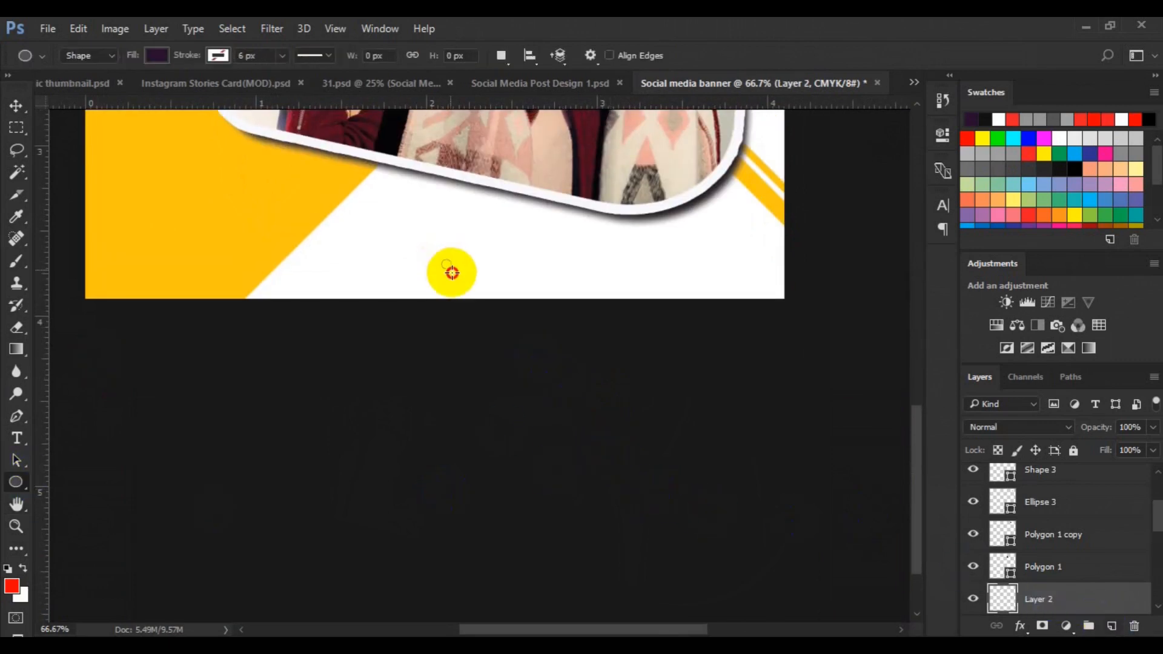
{"action": "left_click_drag", "start_coordinate": [449, 269], "coordinate": [420, 285]}
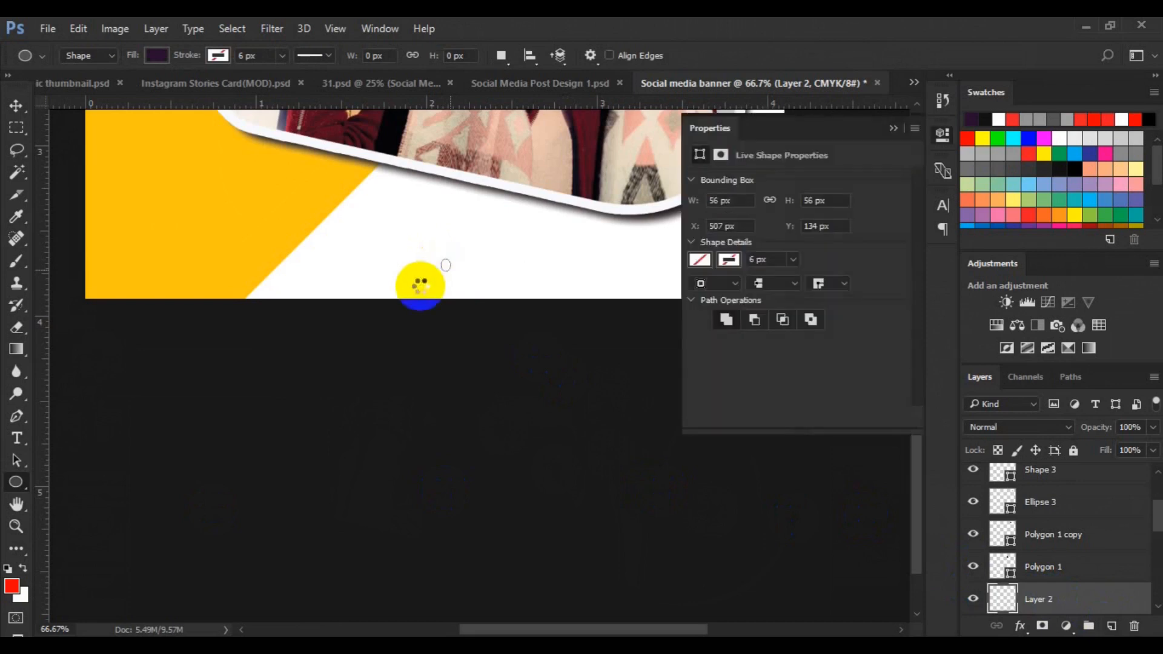
{"action": "key", "text": "Delete"}
{"action": "left_click", "coordinate": [1112, 626]}
{"action": "left_click_drag", "start_coordinate": [441, 234], "coordinate": [449, 243]}
{"action": "left_click", "coordinate": [894, 128]}
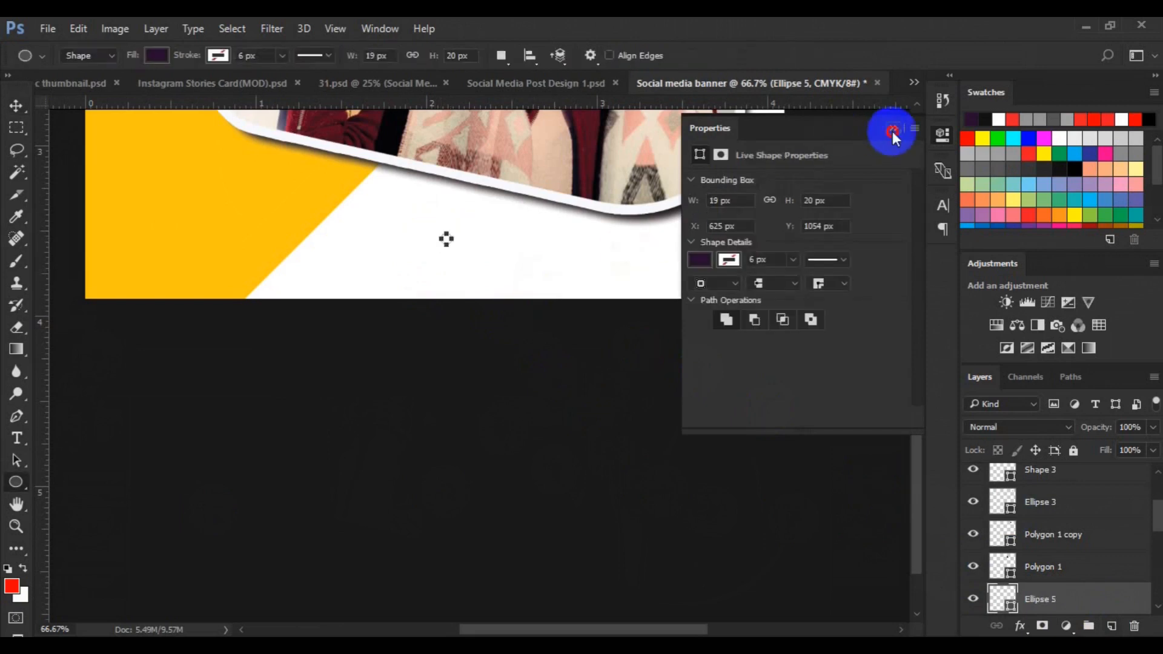
Duplicate the dot into a horizontal row of eleven evenly spaced dots and group the row
{"action": "key", "text": "v"}
{"action": "key", "text": "ctrl+plus"}
{"action": "key", "text": "ctrl+t"}
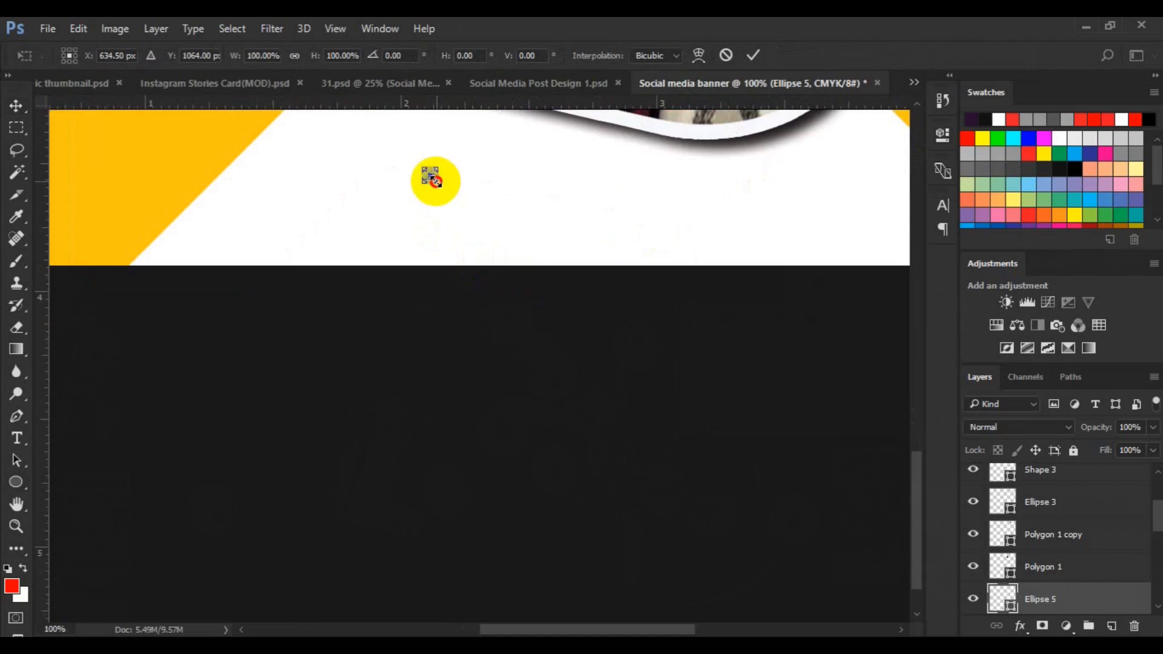
{"action": "key", "text": "Return"}
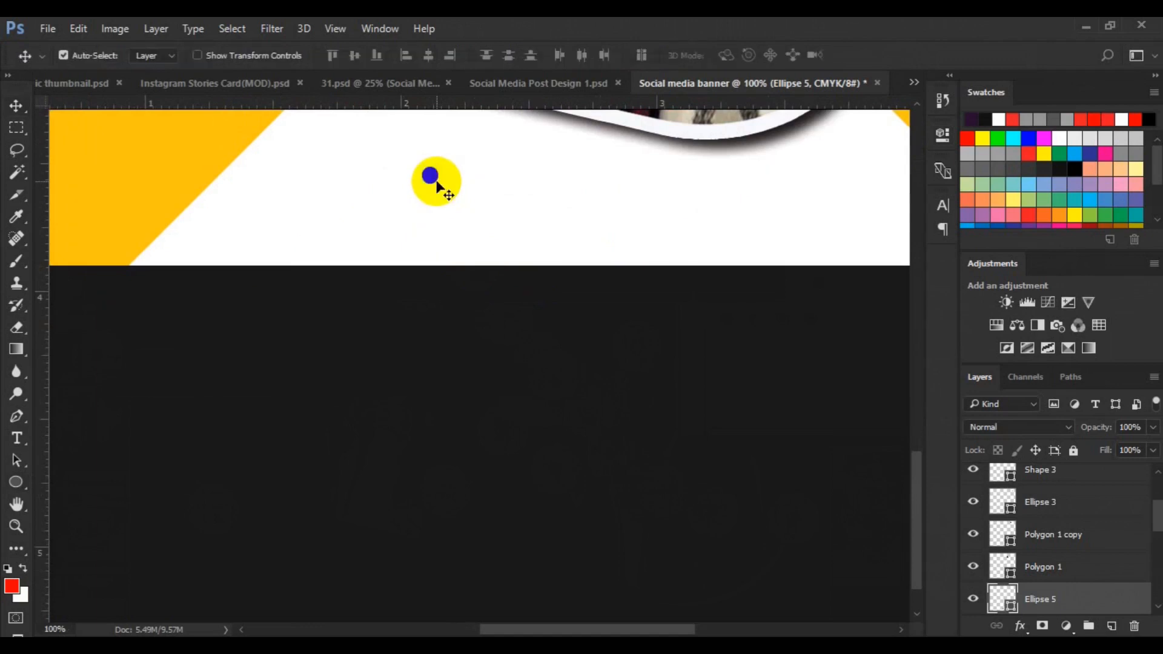
{"action": "key", "text": "ctrl+t"}
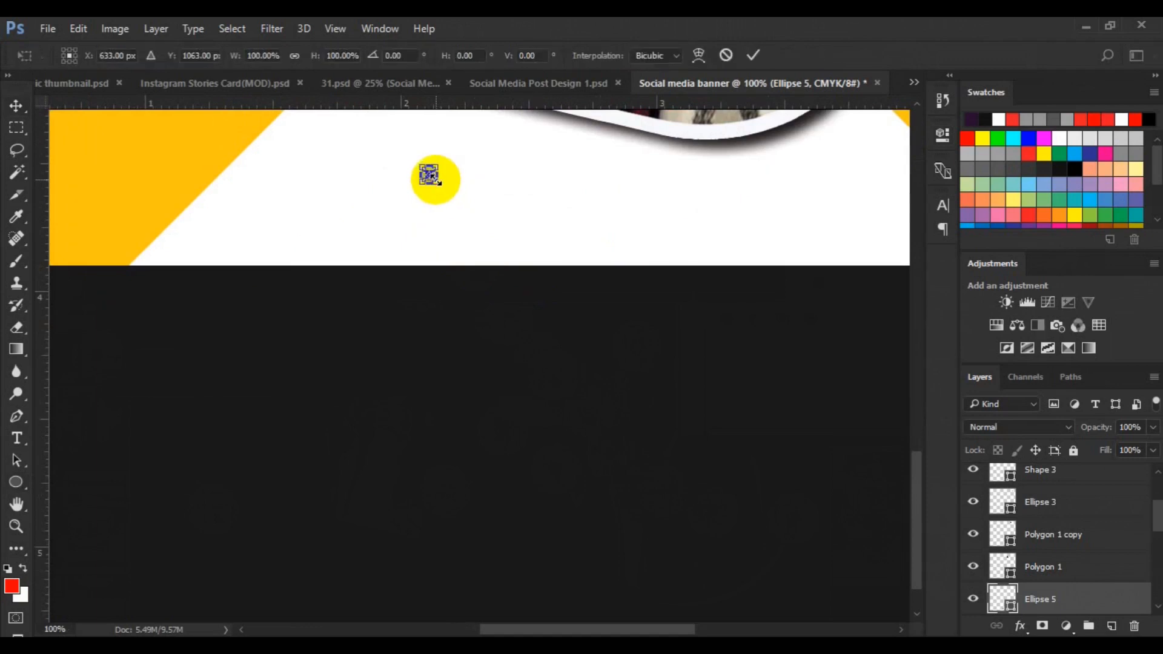
{"action": "key", "text": "Return"}
{"action": "left_click_drag", "start_coordinate": [432, 182], "coordinate": [554, 179]}
{"action": "key", "text": "ctrl+z"}
{"action": "scroll", "coordinate": [1145, 527], "scroll_direction": "down", "scroll_amount": 4}
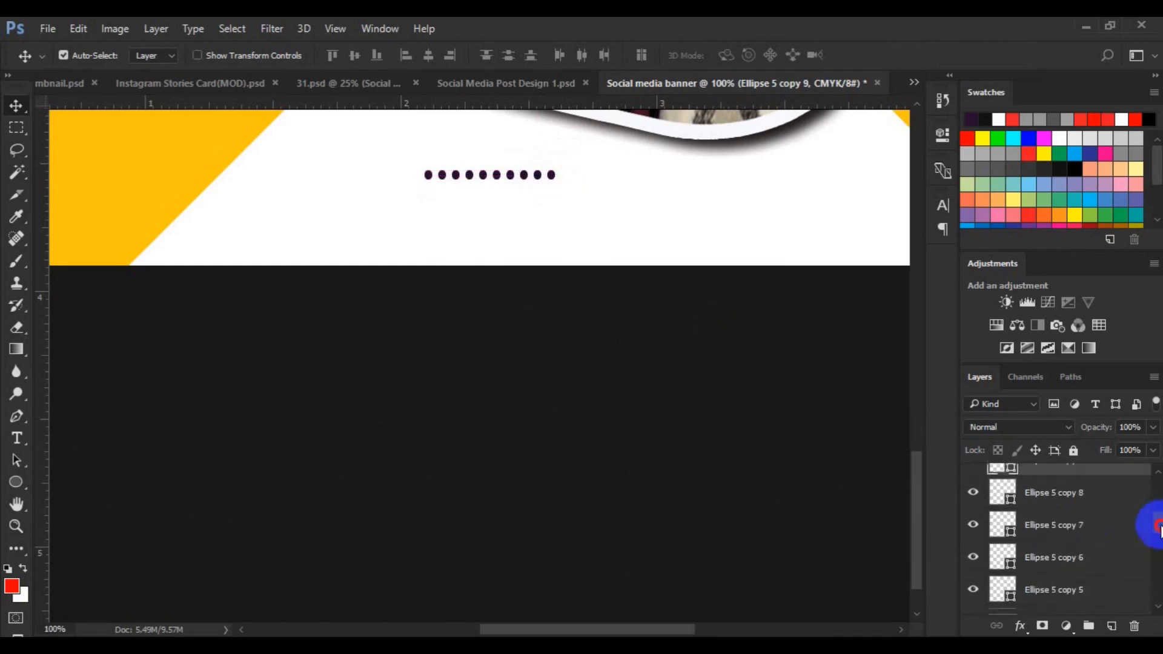
{"action": "scroll", "coordinate": [1060, 539], "scroll_direction": "down", "scroll_amount": 8}
{"action": "left_click_drag", "start_coordinate": [552, 177], "coordinate": [567, 180]}
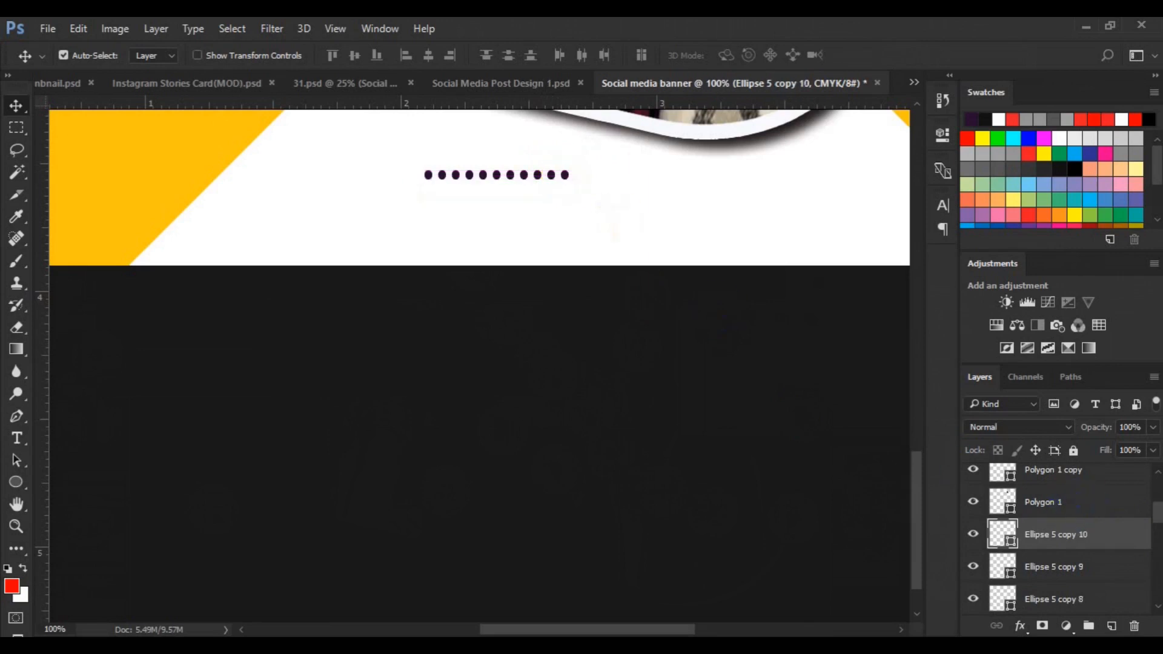
{"action": "scroll", "coordinate": [1081, 514], "scroll_direction": "down", "scroll_amount": 10}
{"action": "key", "text": "ctrl+g"}
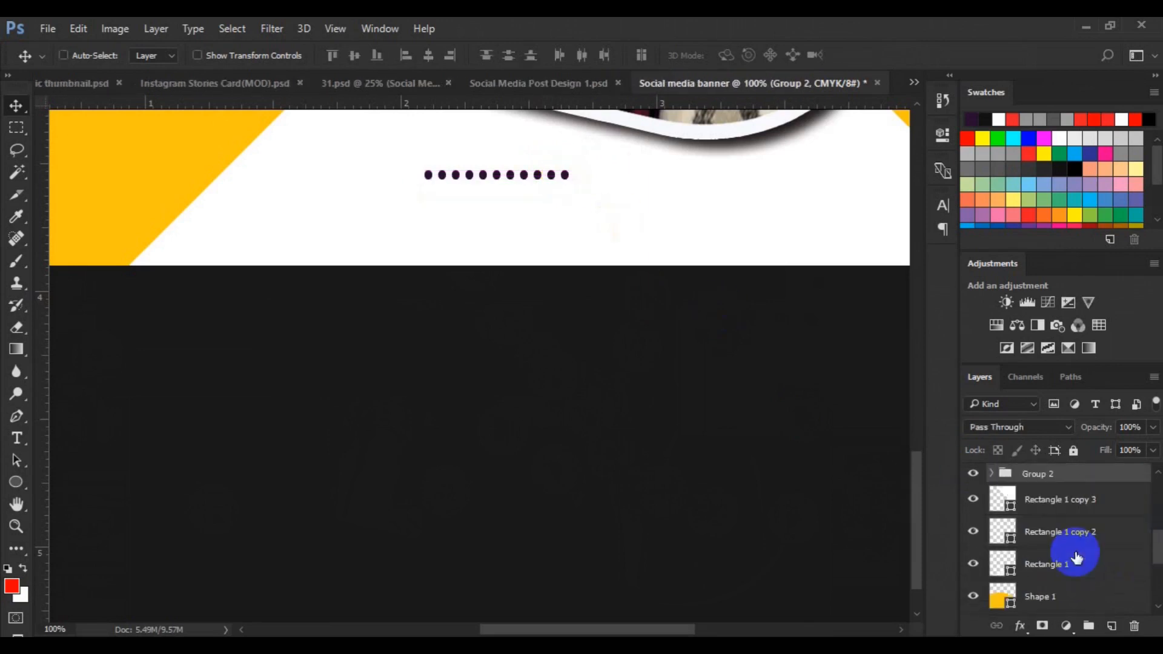
Duplicate the dot row group twice, offsetting each copy just below to build a three-row dot grid
{"action": "key", "text": "ctrl+j"}
{"action": "key", "text": "ctrl+t"}
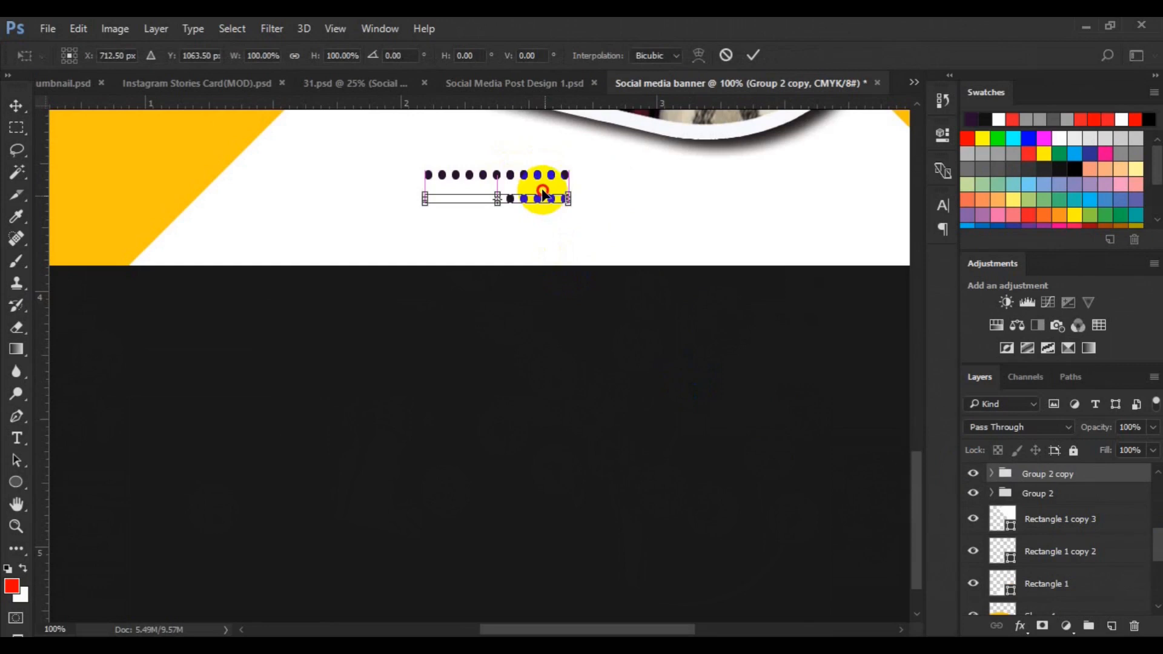
{"action": "left_click_drag", "start_coordinate": [545, 196], "coordinate": [519, 205]}
{"action": "key", "text": "Return"}
{"action": "key", "text": "ctrl+j"}
{"action": "key", "text": "ctrl+t"}
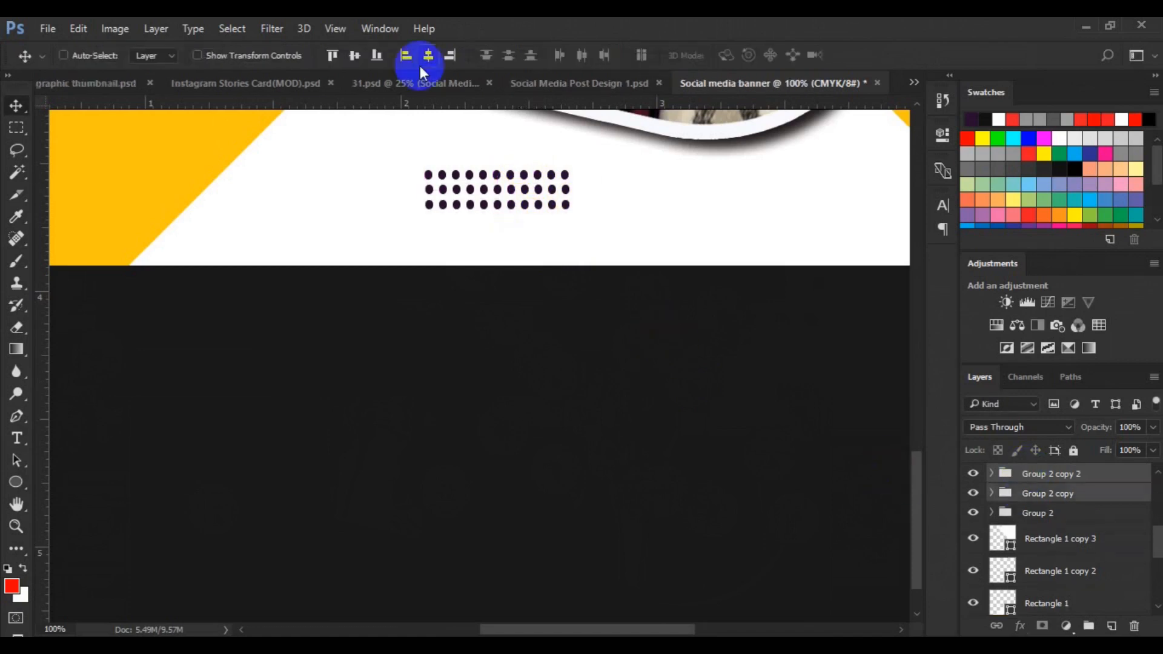
{"action": "key", "text": "ctrl+g"}
Align the dot rows by their horizontal centres and group all rows together
{"action": "left_click", "coordinate": [1032, 494], "text": "ctrl"}
{"action": "left_click", "coordinate": [430, 55]}
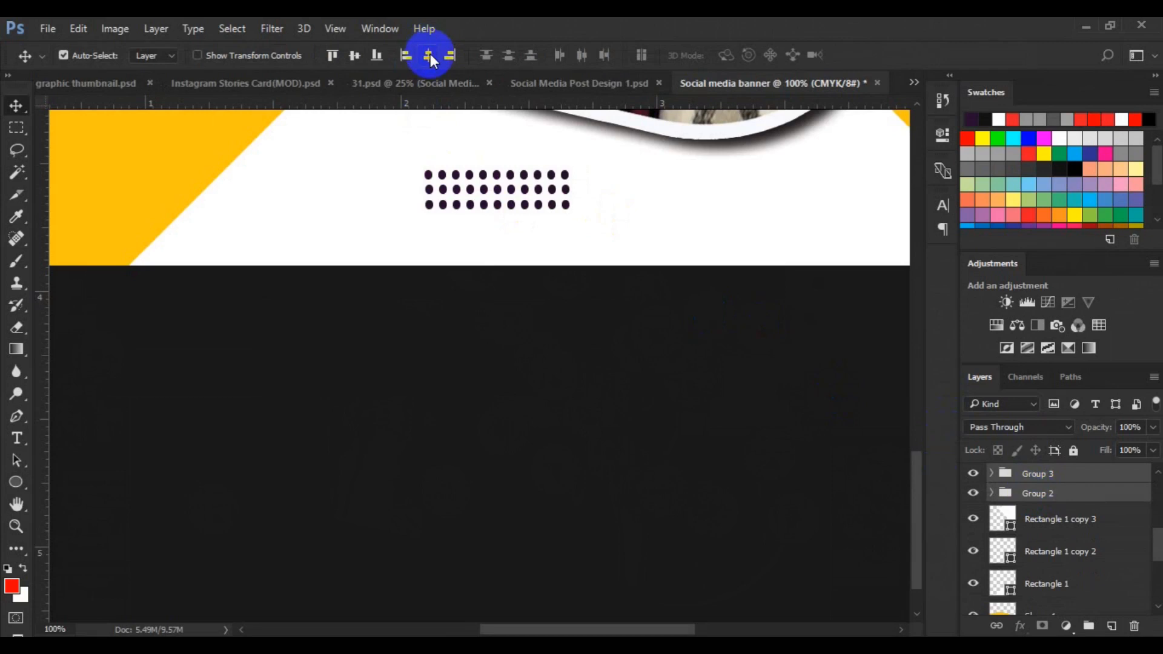
{"action": "key", "text": "ctrl+g"}
Rotate the dot grid group by 45°
{"action": "key", "text": "ctrl+0"}
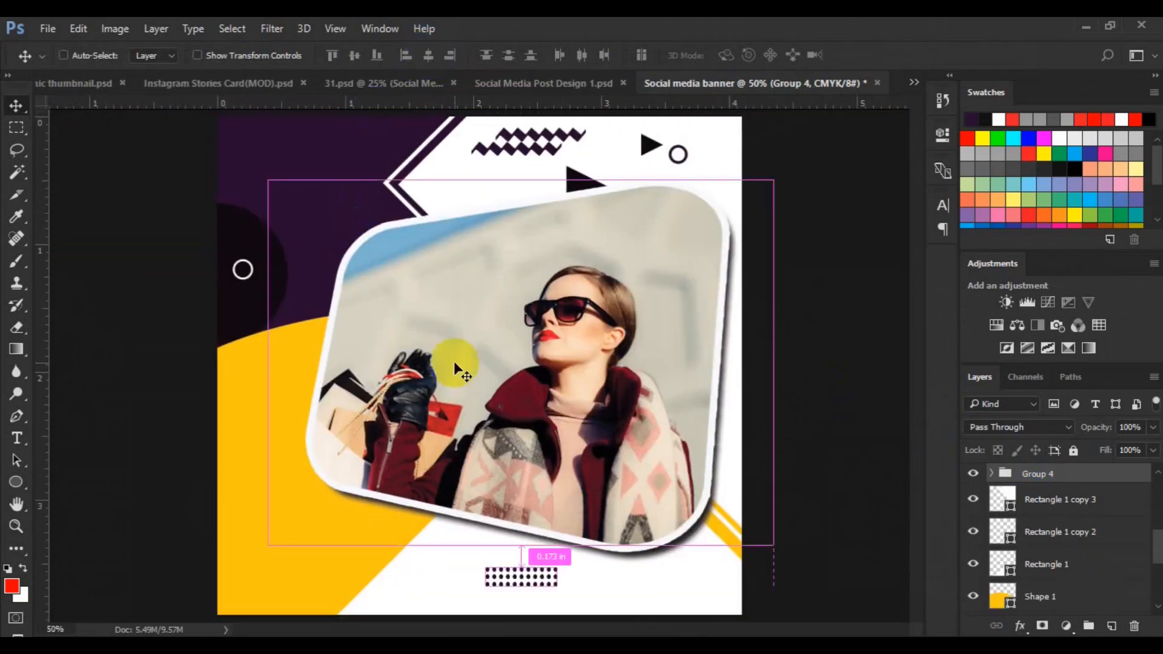
{"action": "key", "text": "ctrl+minus"}
{"action": "key", "text": "ctrl+t"}
{"action": "left_click", "coordinate": [393, 55]}
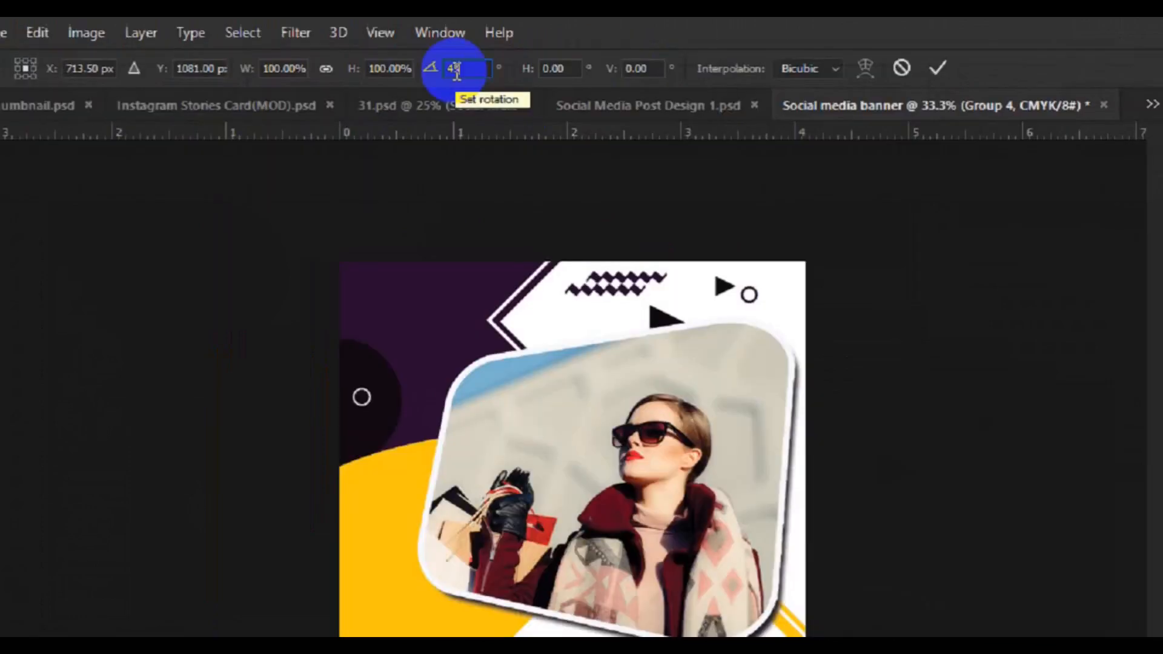
{"action": "type", "text": "45"}
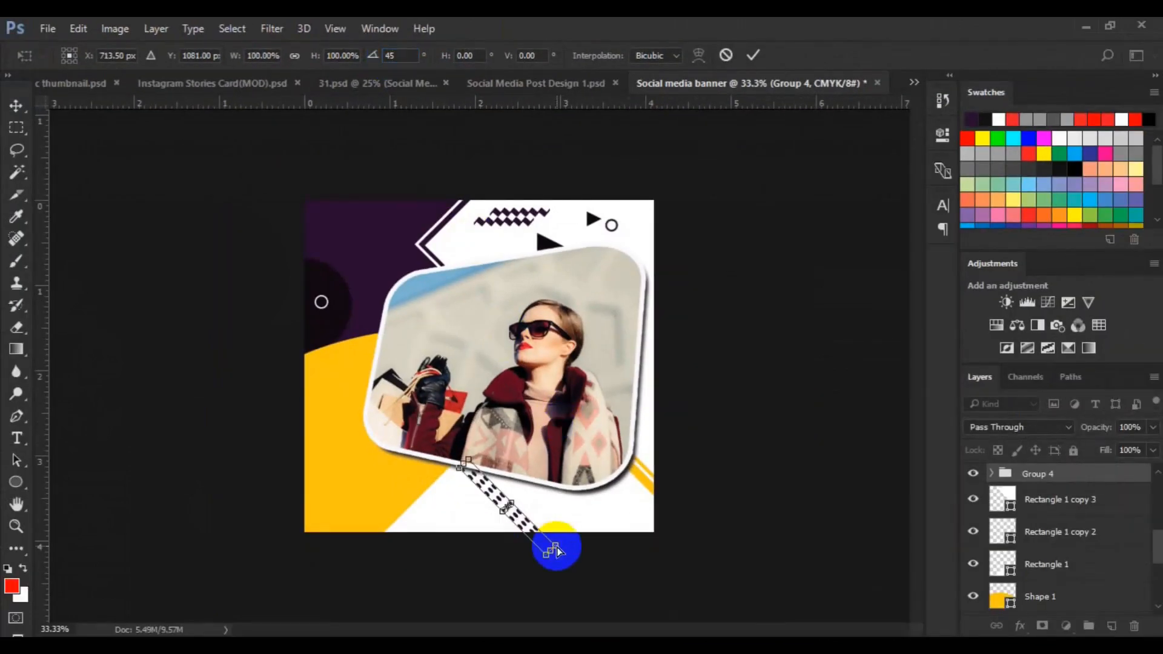
{"action": "key", "text": "Return"}
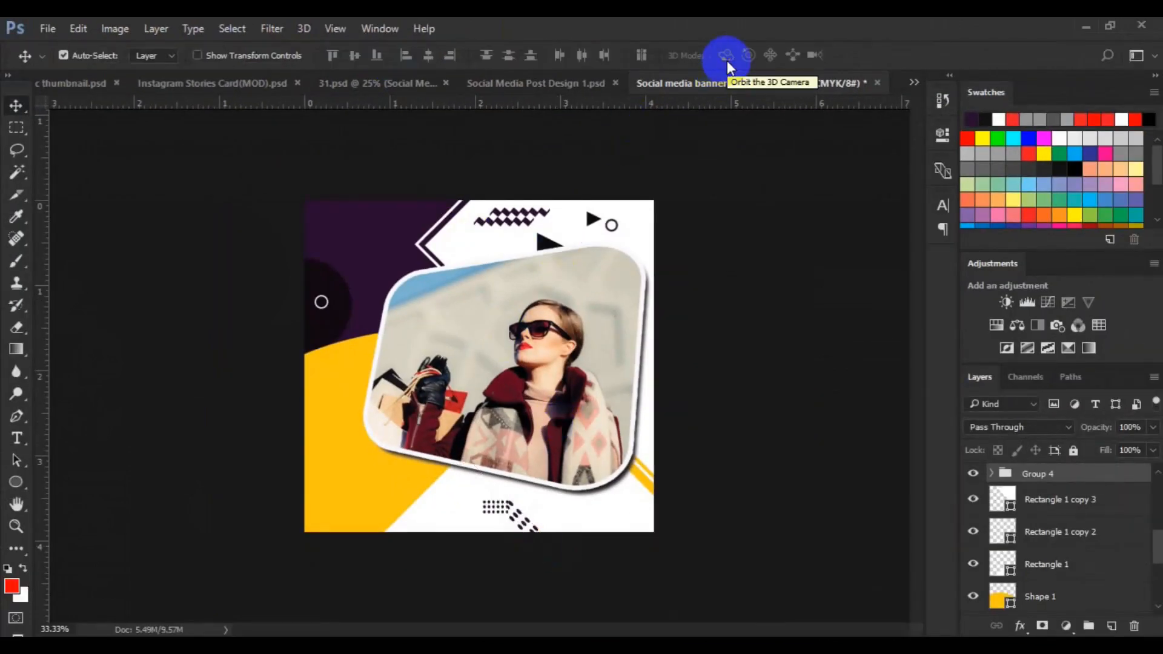
Scale the dot grid to about 252%, rotate it another 45°, and move it into the canvas's bottom-right corner
{"action": "key", "text": "ctrl+t"}
{"action": "left_click_drag", "start_coordinate": [569, 534], "coordinate": [558, 532]}
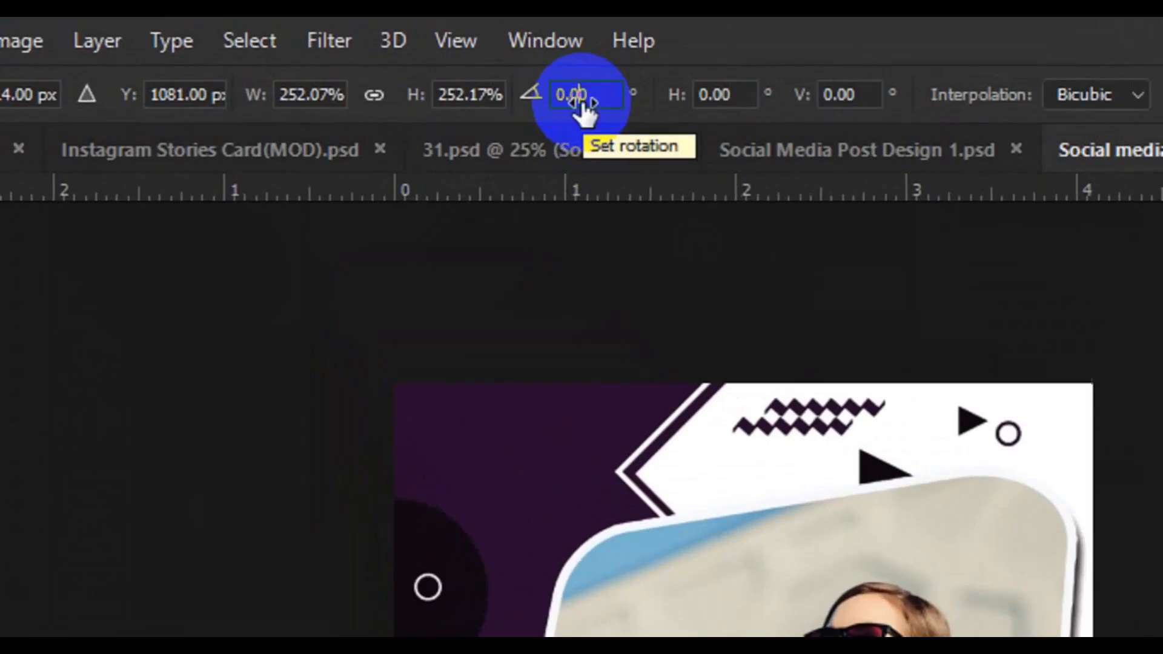
{"action": "left_click", "coordinate": [398, 58]}
{"action": "type", "text": "45"}
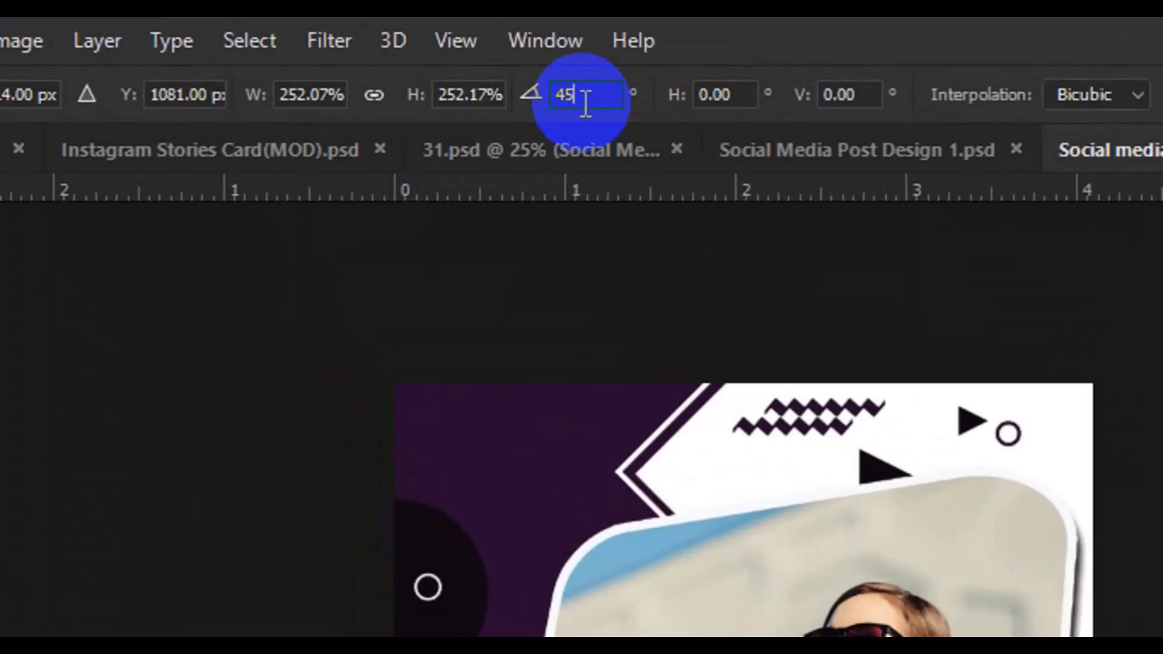
{"action": "left_click_drag", "start_coordinate": [532, 525], "coordinate": [627, 518]}
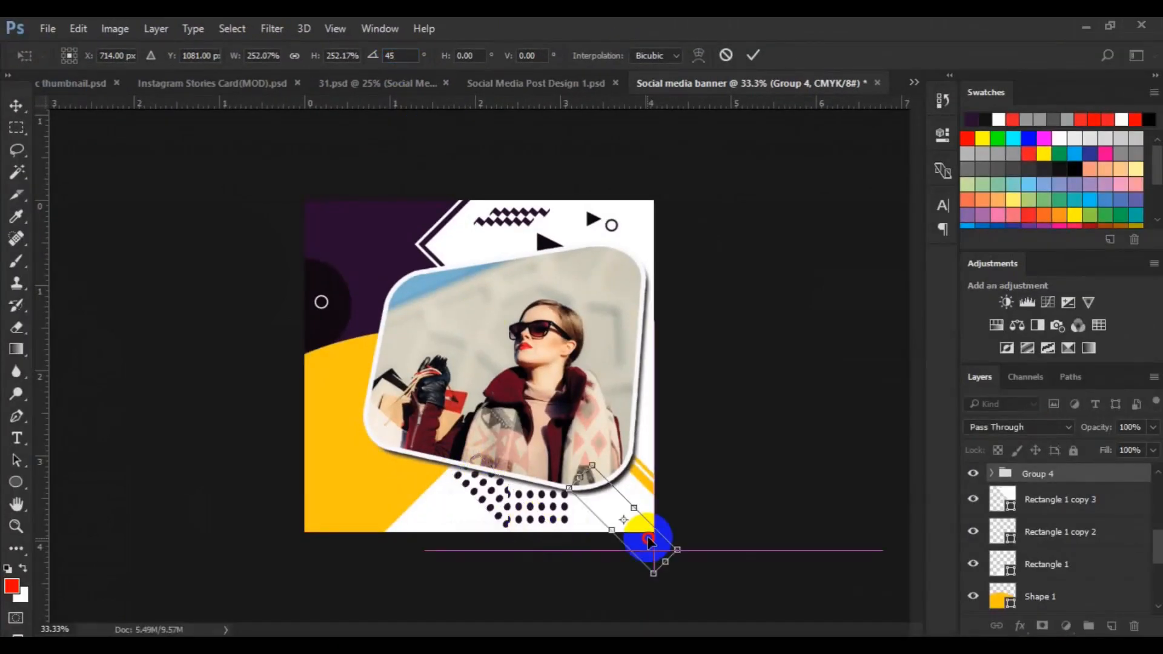
{"action": "key", "text": "Return"}
Delete the zigzag shape along the top edge
{"action": "left_click_drag", "start_coordinate": [544, 242], "coordinate": [591, 492]}
{"action": "left_click", "coordinate": [510, 227], "text": "ctrl"}
{"action": "left_click_drag", "start_coordinate": [513, 215], "coordinate": [513, 216]}
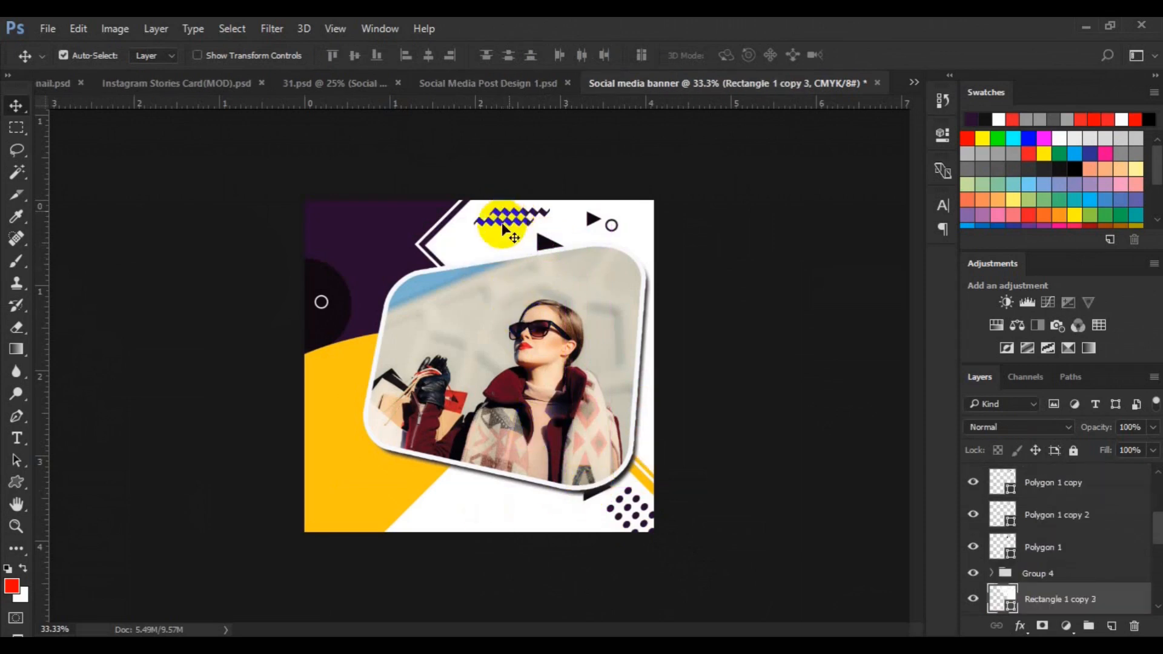
{"action": "left_click", "coordinate": [502, 223]}
{"action": "key", "text": "Delete"}
{"action": "key", "text": "Delete"}
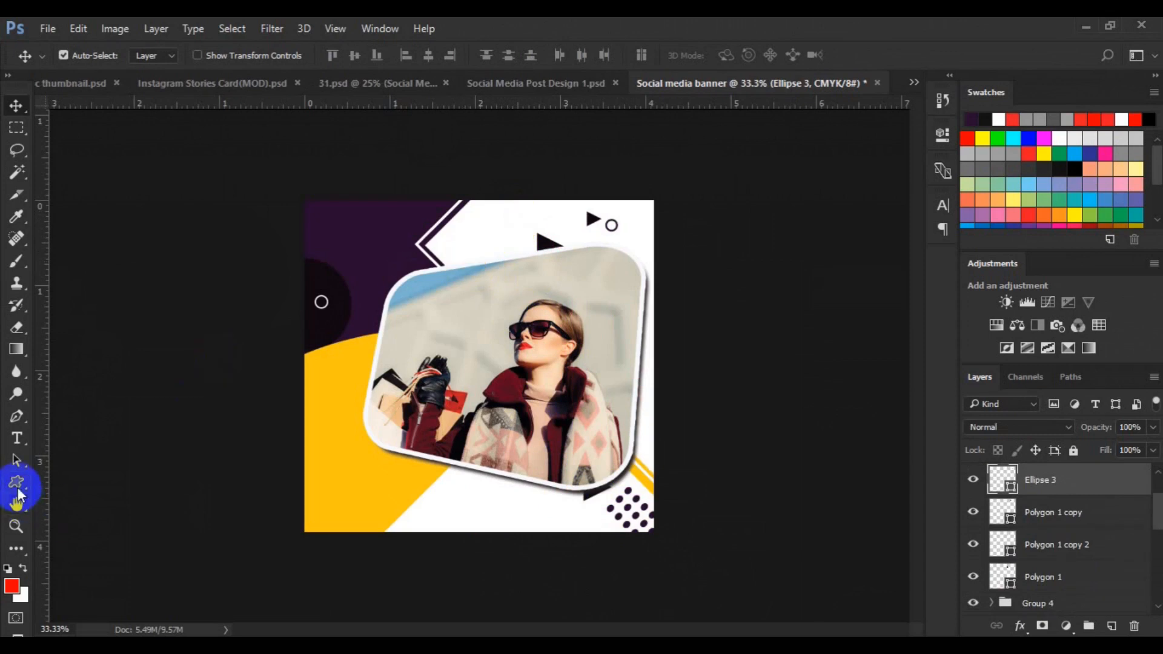
Change the small outlined circle beside the top triangle to a solid dark purple fill with no stroke
{"action": "left_click", "coordinate": [17, 491]}
{"action": "left_click", "coordinate": [158, 55]}
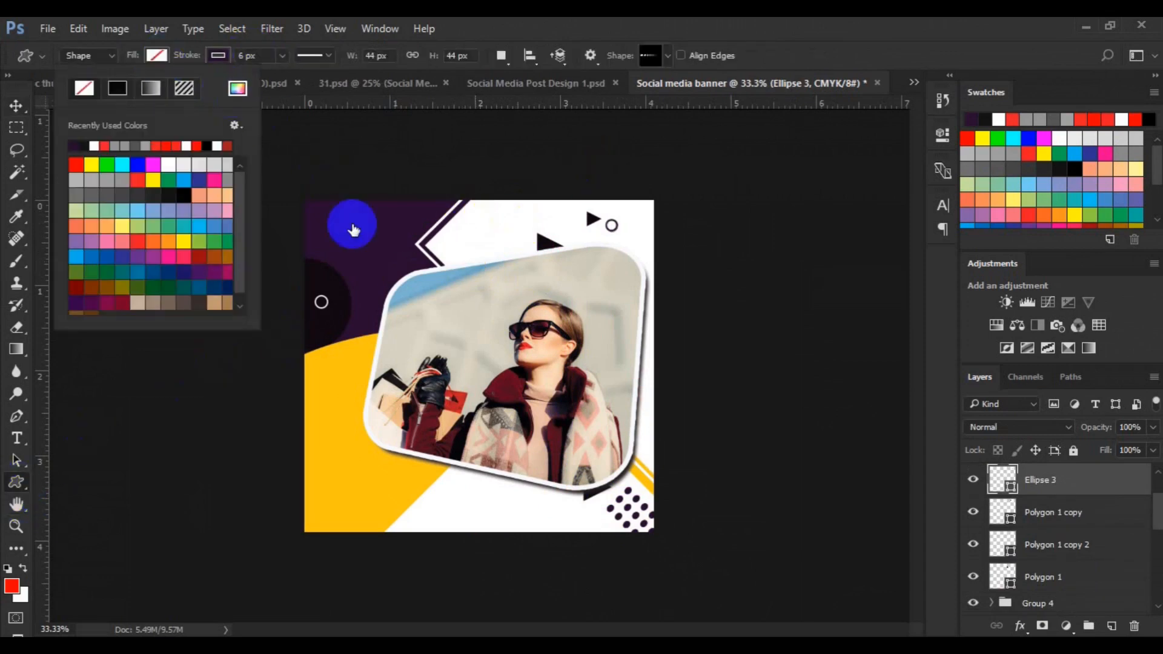
{"action": "left_click", "coordinate": [322, 306]}
{"action": "left_click", "coordinate": [995, 160]}
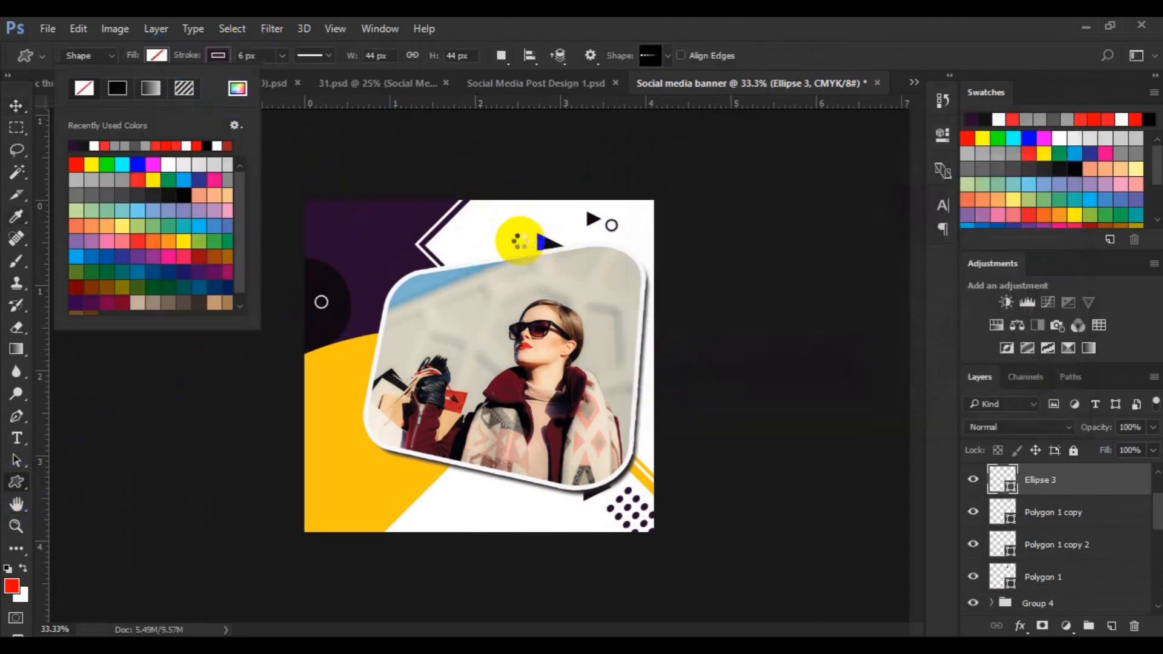
{"action": "left_click", "coordinate": [216, 60]}
{"action": "left_click", "coordinate": [215, 59]}
On a new layer, draw a dashed-line custom shape about 201 × 14 px near the top beside the frame
{"action": "left_click", "coordinate": [447, 211]}
{"action": "left_click_drag", "start_coordinate": [516, 259], "coordinate": [537, 261]}
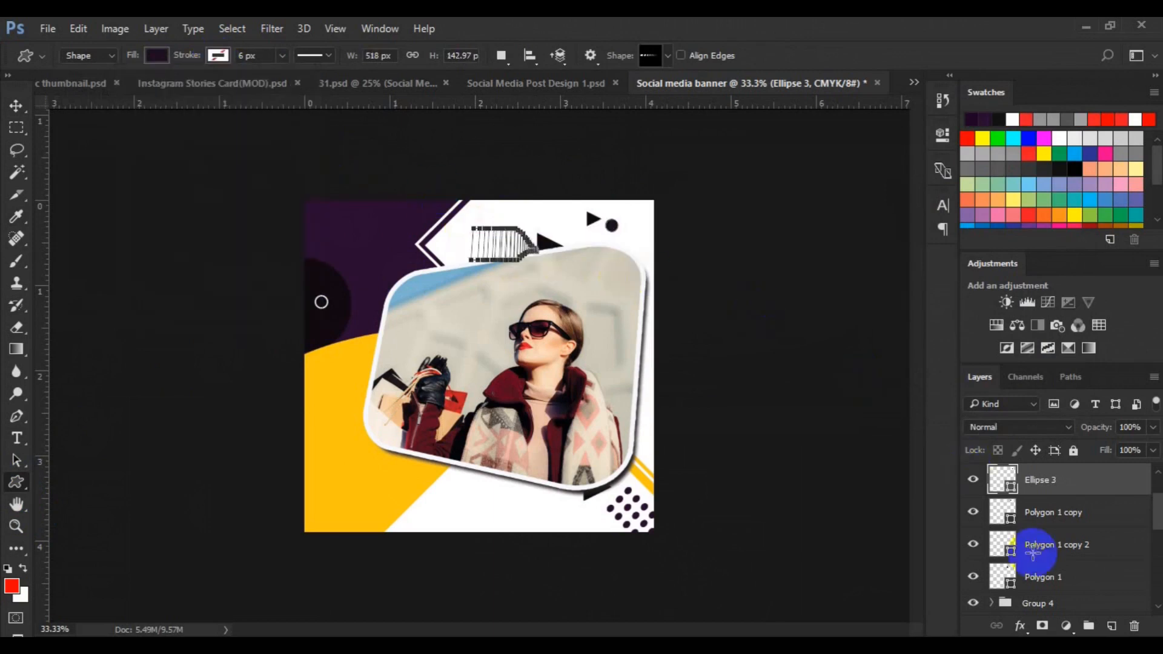
{"action": "left_click", "coordinate": [1111, 626]}
{"action": "left_click", "coordinate": [494, 252]}
{"action": "left_click_drag", "start_coordinate": [494, 252], "coordinate": [507, 254]}
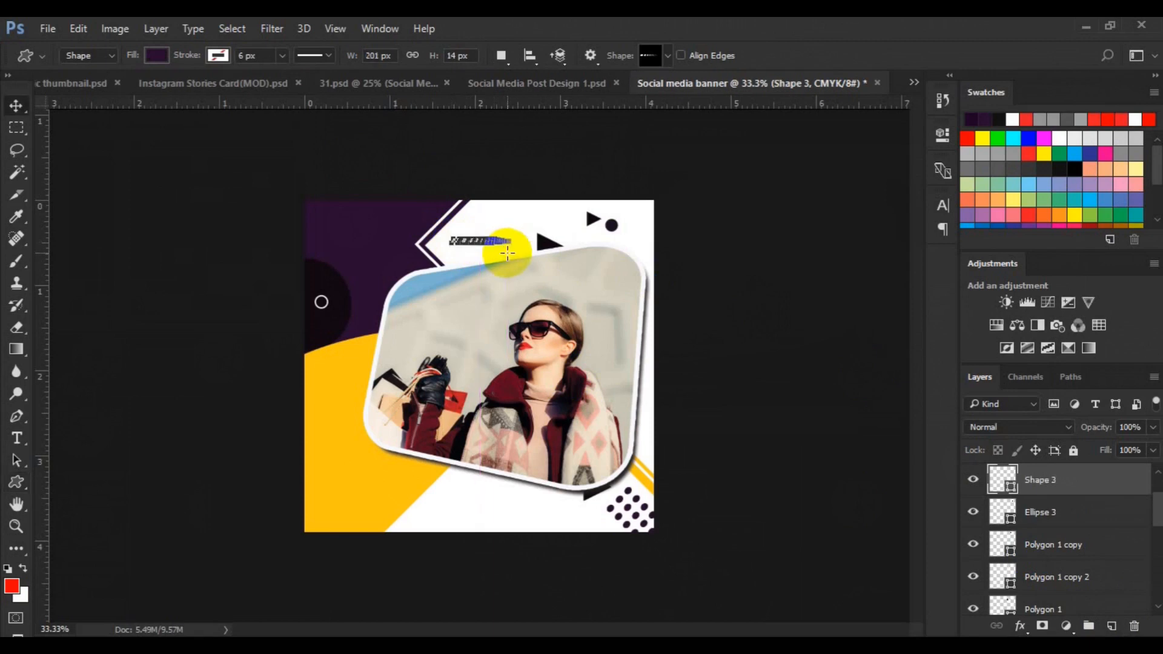
Rotate the dashed line 45°, flip it vertically, and move it up along the diagonal white border near the top
{"action": "key", "text": "v"}
{"action": "key", "text": "ctrl+plus"}
{"action": "key", "text": "ctrl"}
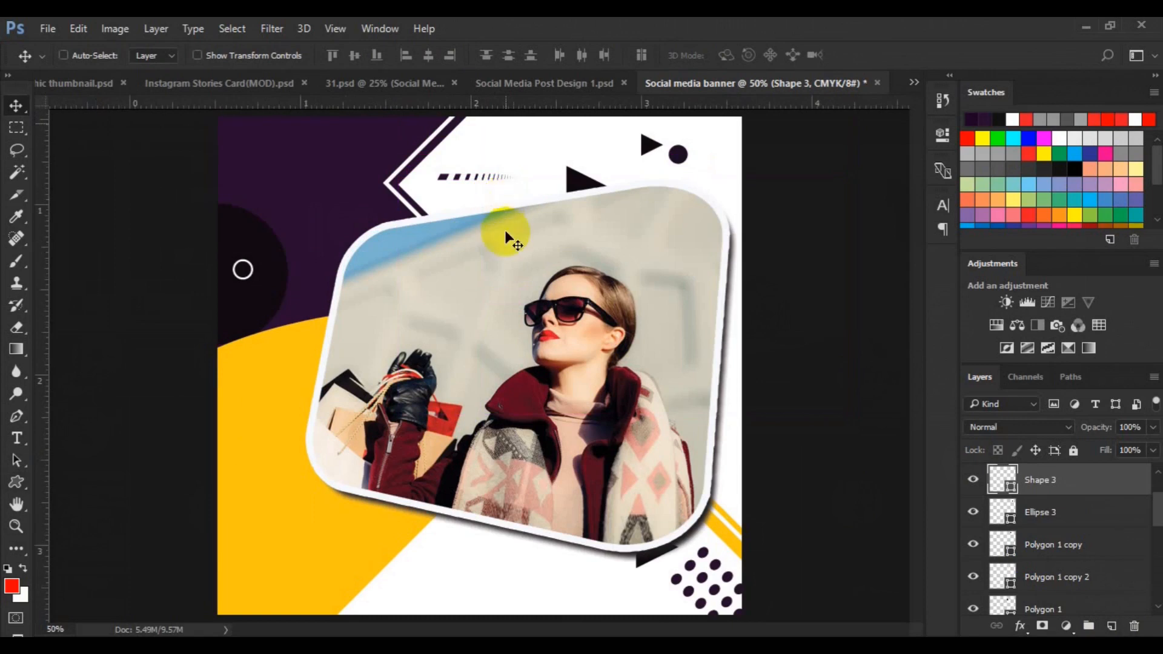
{"action": "key", "text": "ctrl+plus"}
{"action": "key", "text": "space"}
{"action": "left_click_drag", "start_coordinate": [594, 428], "coordinate": [593, 475]}
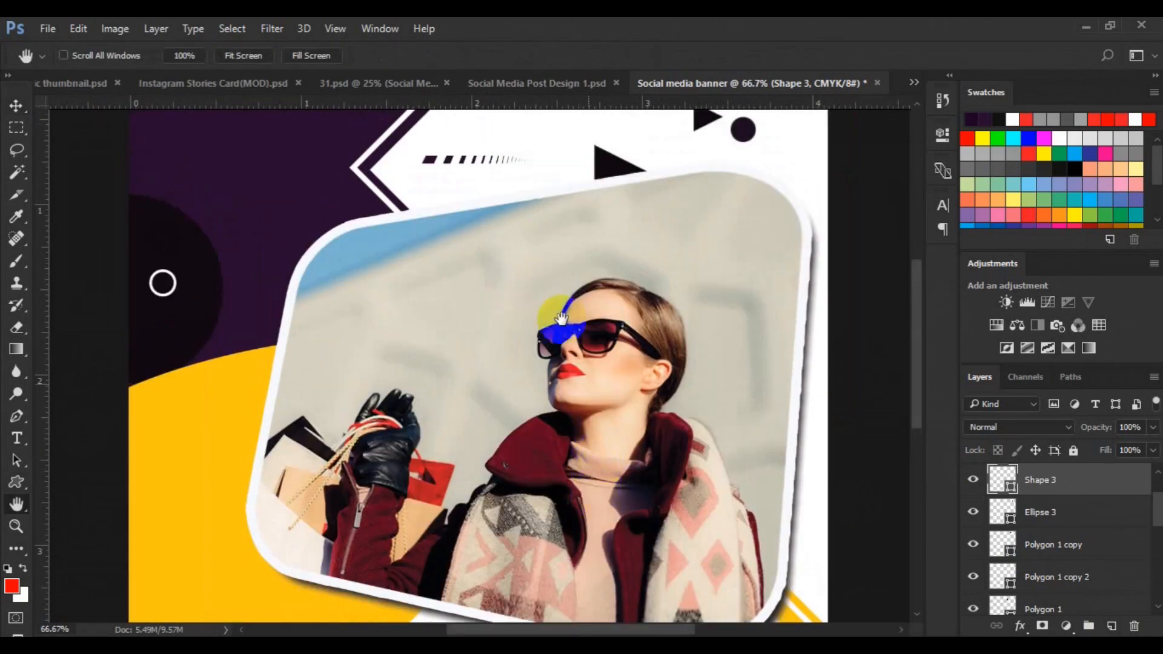
{"action": "scroll", "coordinate": [562, 318], "scroll_direction": "up", "scroll_amount": 5}
{"action": "key", "text": "ctrl+t"}
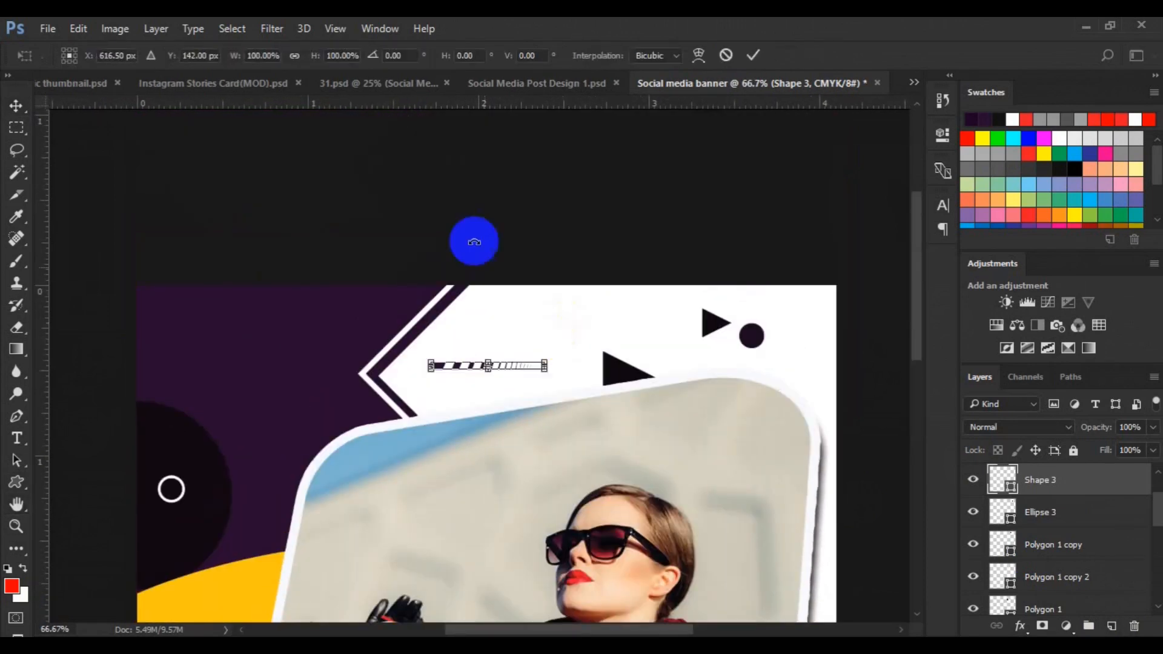
{"action": "left_click", "coordinate": [391, 55]}
{"action": "type", "text": "45"}
{"action": "right_click", "coordinate": [501, 378]}
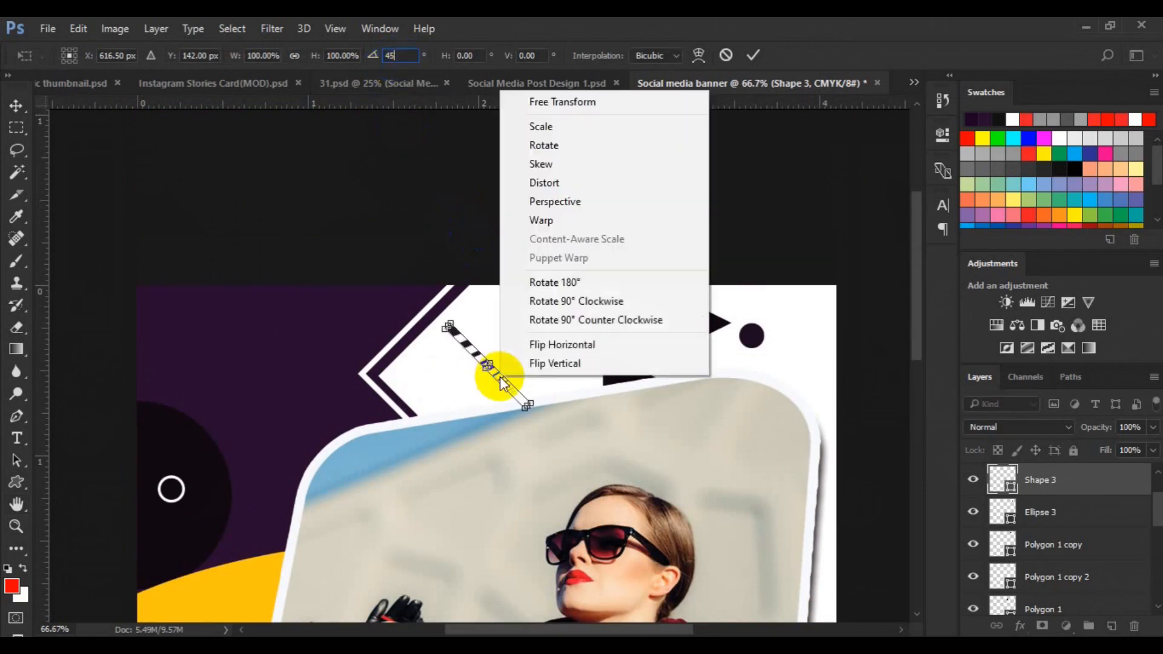
{"action": "left_click", "coordinate": [522, 364]}
{"action": "left_click_drag", "start_coordinate": [486, 351], "coordinate": [477, 299]}
{"action": "key", "text": "Return"}
Duplicate the dashed line, flip the copy, and move it down along the same diagonal border
{"action": "key", "text": "ctrl+j"}
{"action": "key", "text": "ctrl+t"}
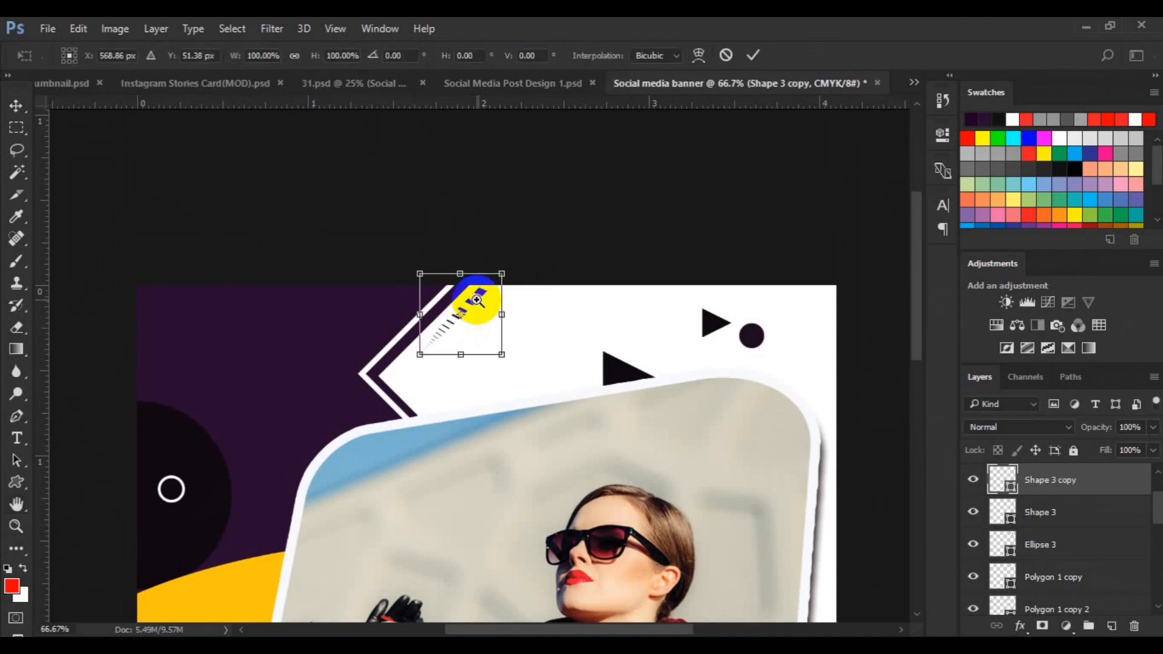
{"action": "right_click", "coordinate": [465, 307]}
{"action": "left_click", "coordinate": [506, 579]}
{"action": "left_click_drag", "start_coordinate": [485, 332], "coordinate": [460, 428]}
{"action": "key", "text": "Return"}
On a new layer, draw a small dark purple circle about 30 px wide inside the white border near the top-left
{"action": "key", "text": "v"}
{"action": "left_click", "coordinate": [493, 390]}
{"action": "left_click", "coordinate": [1112, 626]}
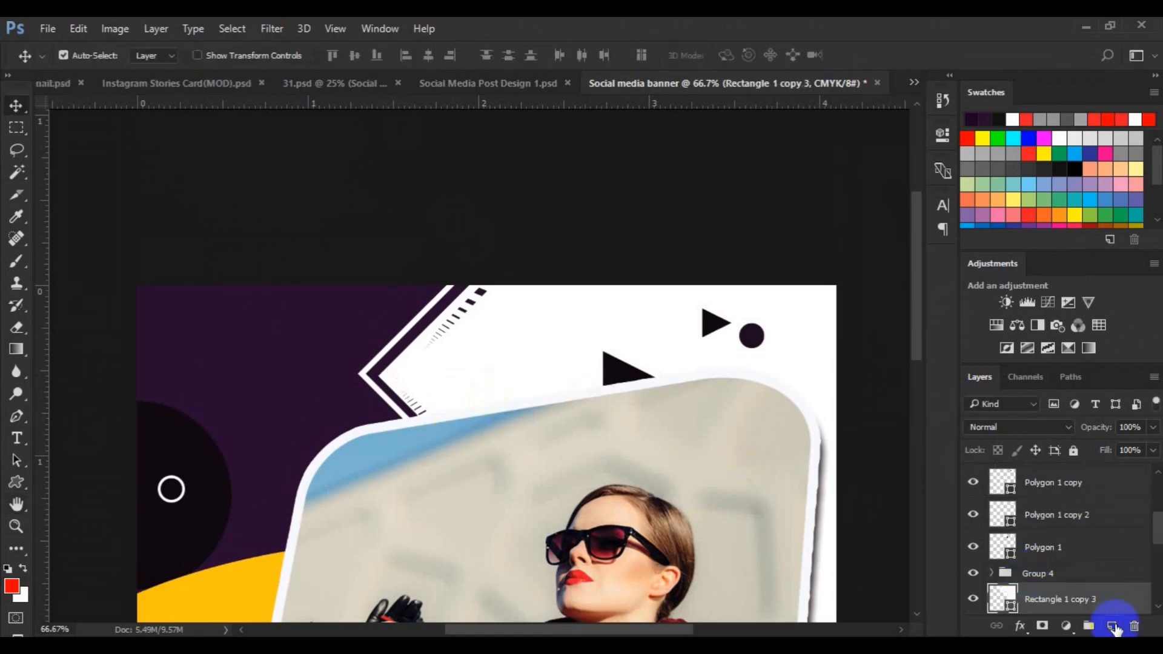
{"action": "left_click", "coordinate": [17, 482]}
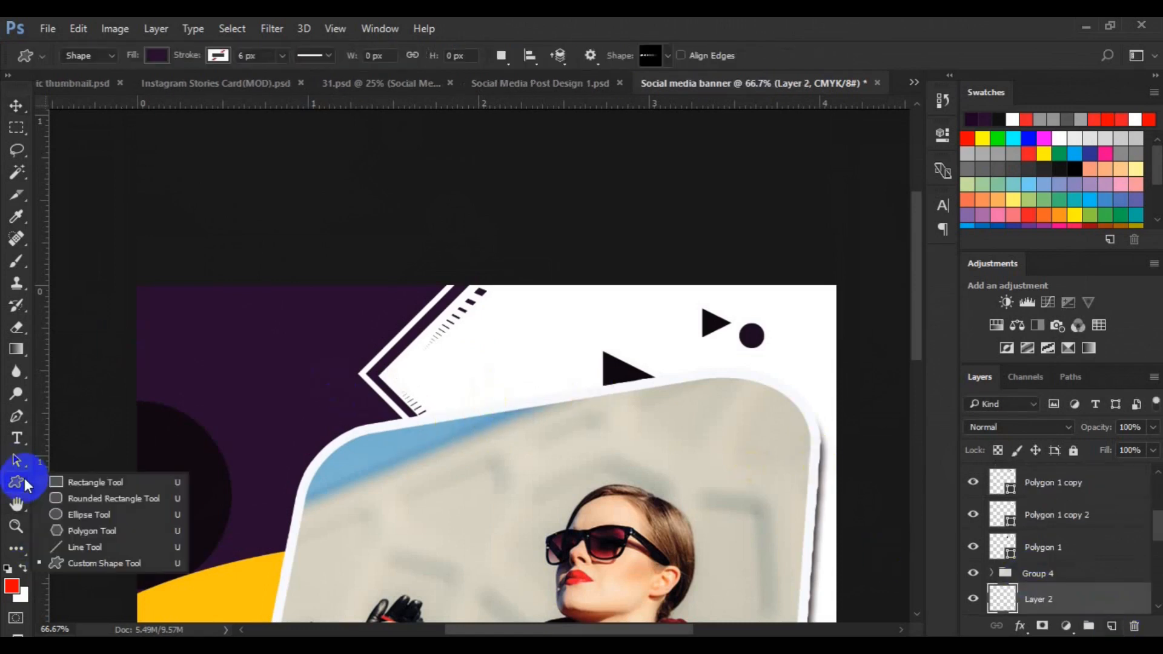
{"action": "left_click", "coordinate": [79, 515]}
{"action": "left_click_drag", "start_coordinate": [451, 363], "coordinate": [467, 379]}
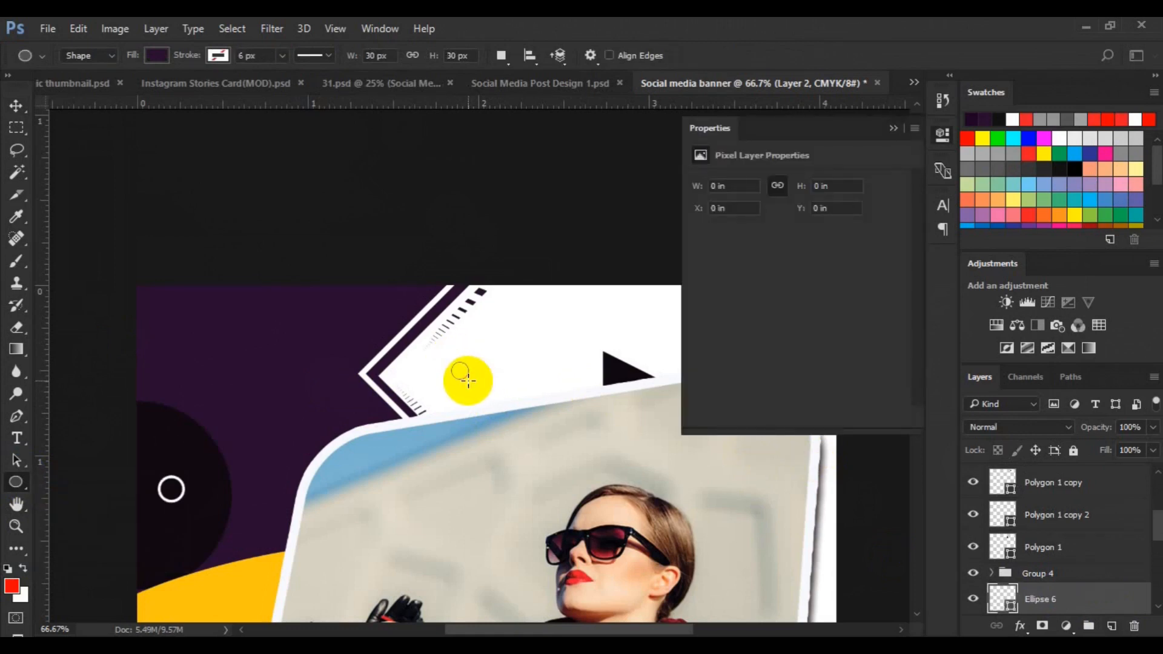
{"action": "key", "text": "v"}
{"action": "key", "text": "ctrl+0"}
{"action": "left_click", "coordinate": [892, 129]}
On a new layer, type 'SPECIAL' and 'SALES OFFER' on two lines in dark Roboto Bold Italic 16 pt near the bottom-left
{"action": "left_click", "coordinate": [288, 600]}
{"action": "left_click", "coordinate": [1111, 626]}
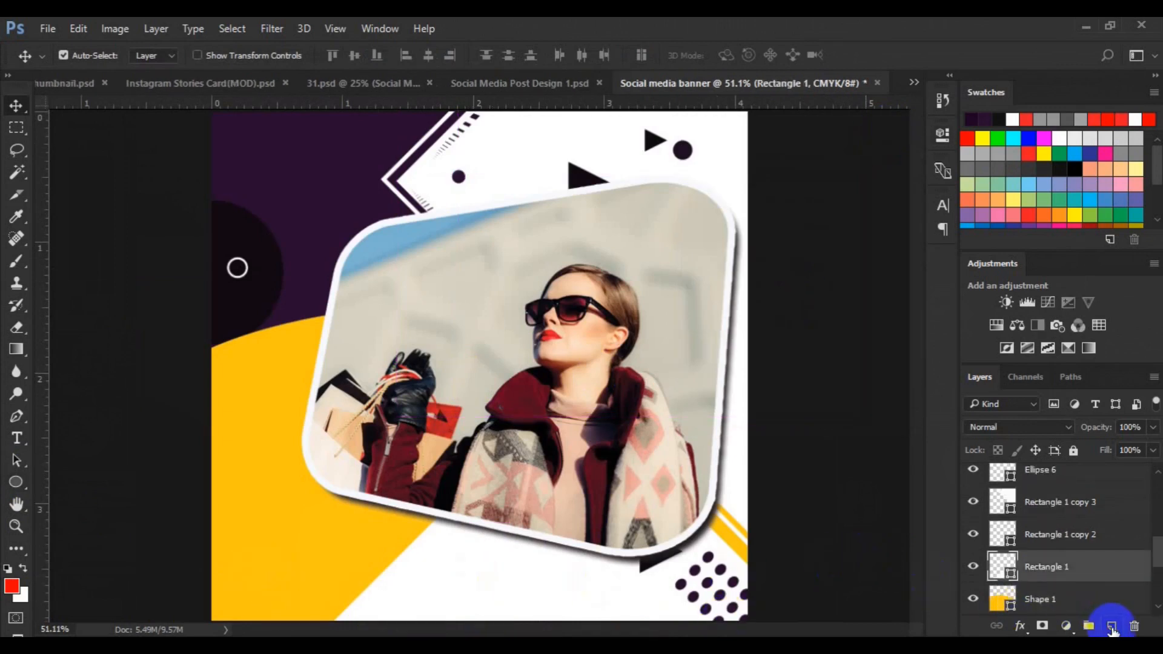
{"action": "left_click", "coordinate": [16, 438]}
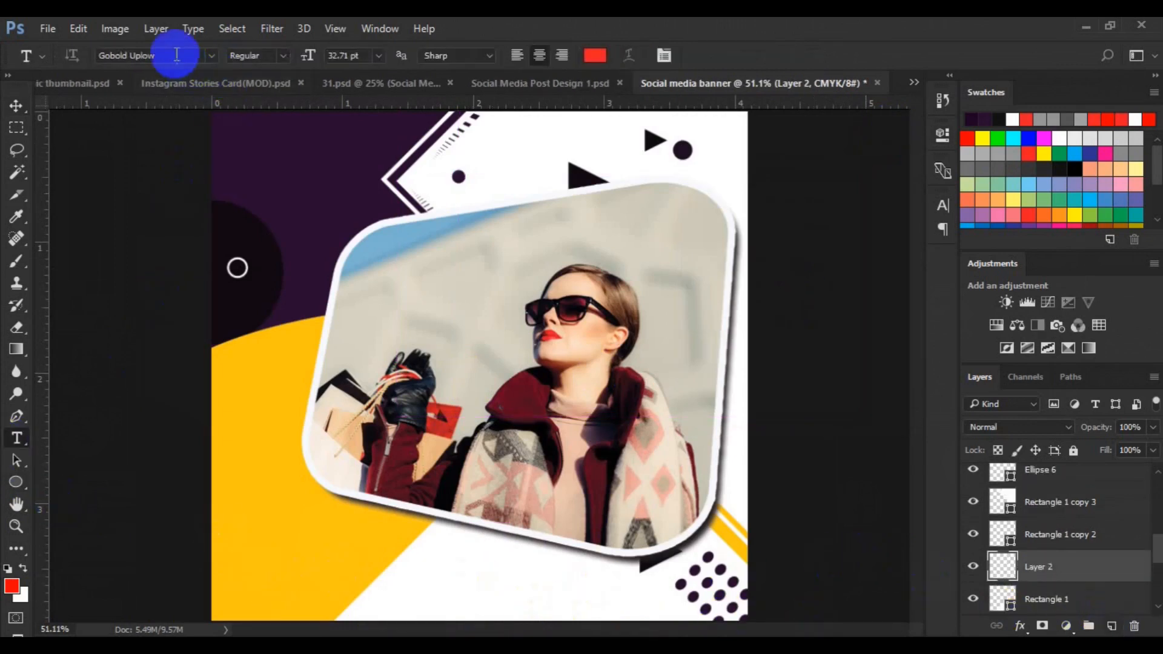
{"action": "left_click", "coordinate": [175, 55]}
{"action": "type", "text": "roboto"}
{"action": "key", "text": "Return"}
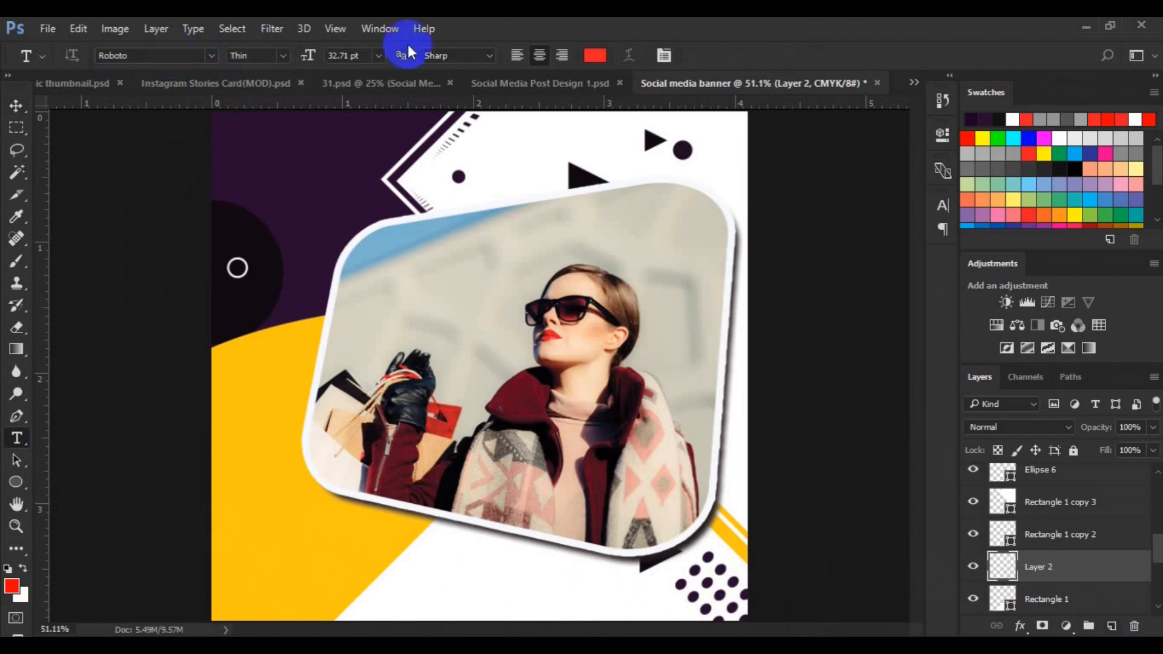
{"action": "left_click", "coordinate": [594, 59]}
{"action": "left_click", "coordinate": [252, 310]}
{"action": "left_click", "coordinate": [1017, 162]}
{"action": "left_click", "coordinate": [282, 55]}
{"action": "left_click", "coordinate": [257, 174]}
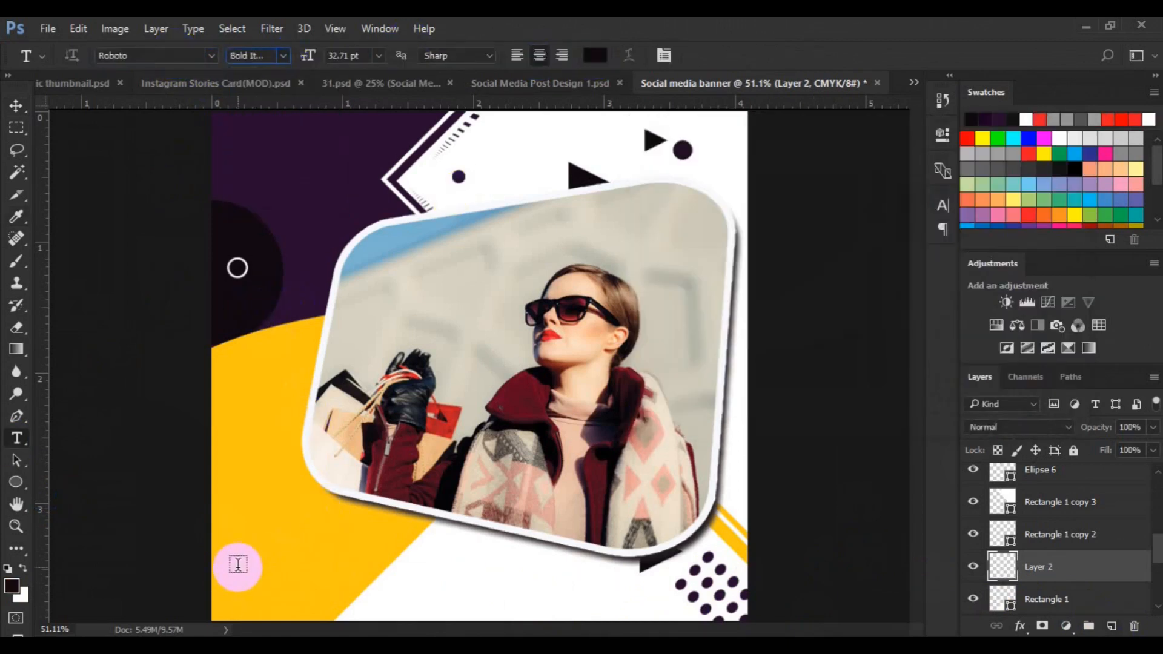
{"action": "left_click", "coordinate": [238, 564]}
{"action": "left_click", "coordinate": [379, 55]}
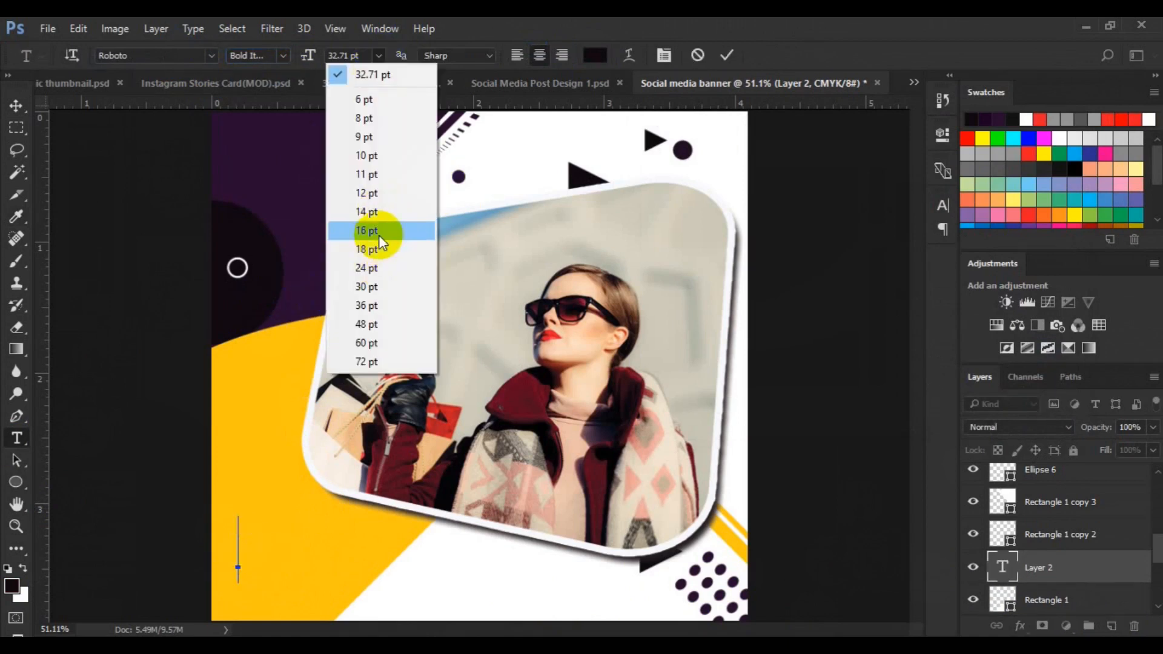
{"action": "left_click", "coordinate": [379, 235]}
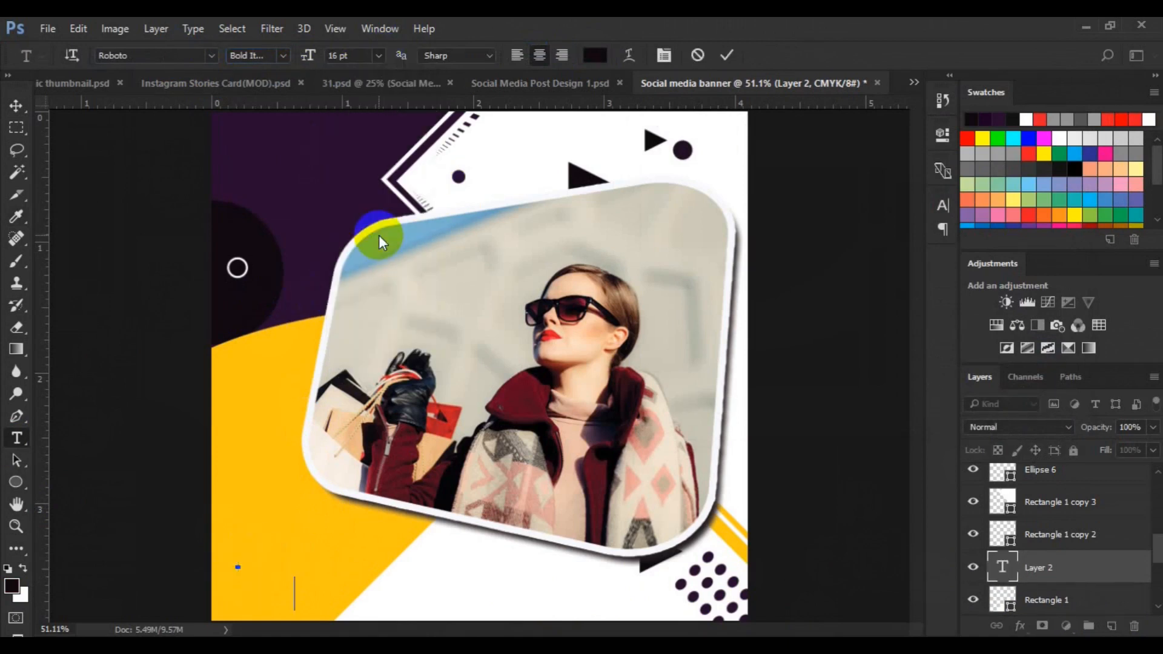
{"action": "type", "text": "SPECIAL"}
{"action": "key", "text": "Return"}
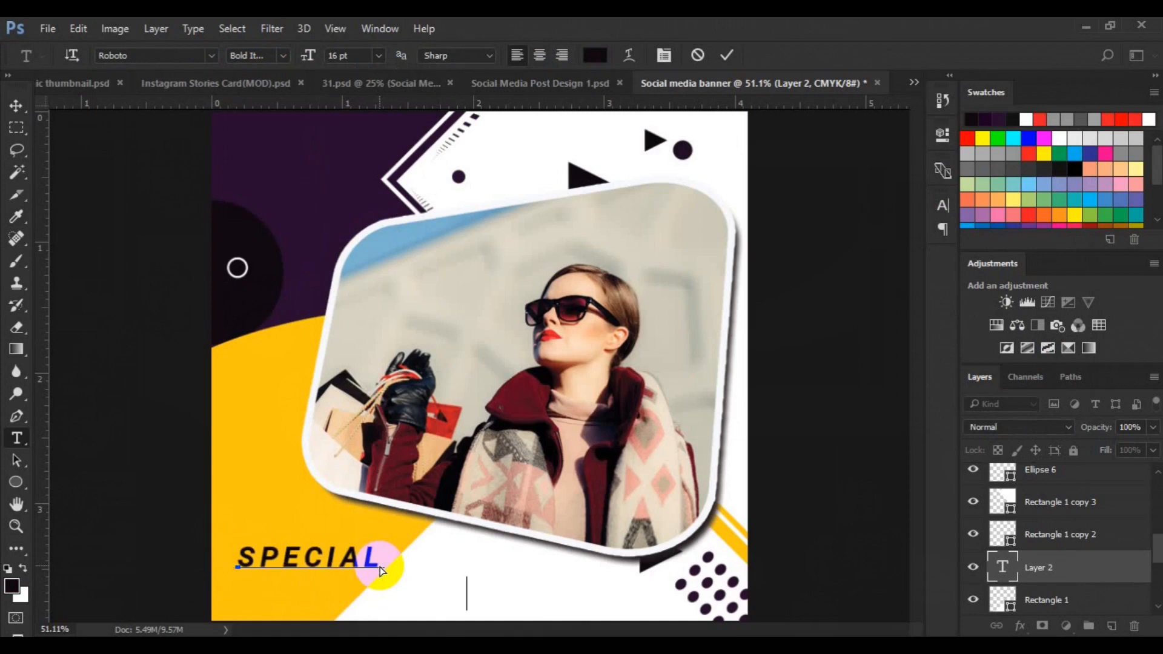
{"action": "type", "text": "SALES OFFER"}
Format the 'SALES OFFER' line as Roboto Black Italic, 24 pt, with tracking 0
{"action": "left_click_drag", "start_coordinate": [241, 590], "coordinate": [465, 593]}
{"action": "key", "text": "ctrl+t"}
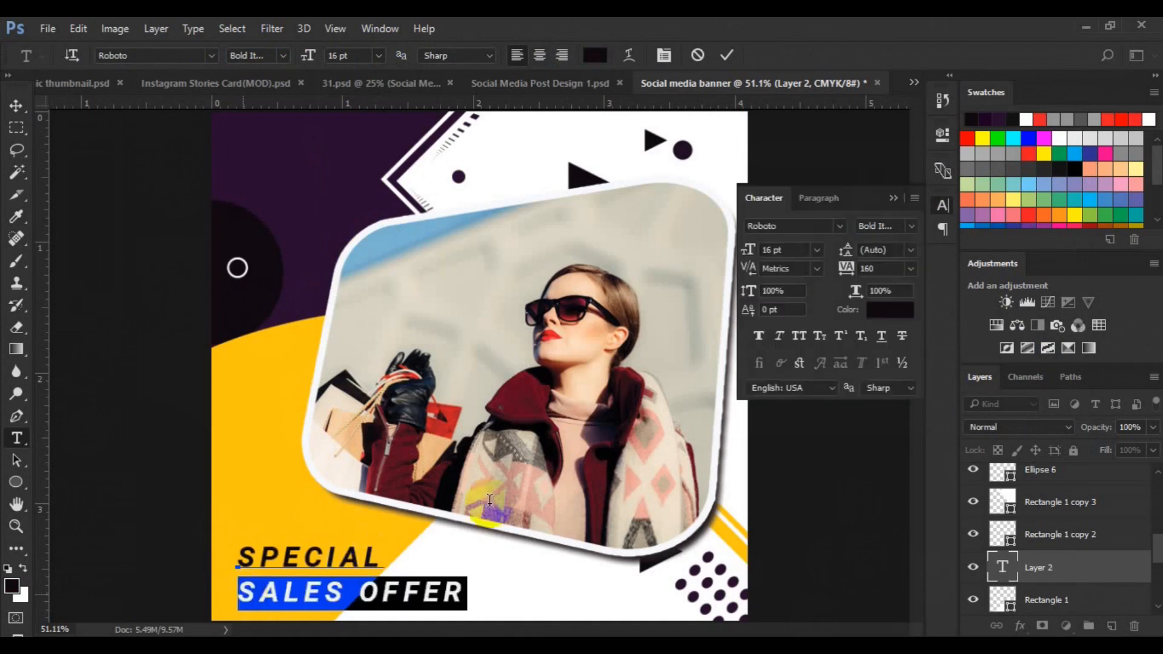
{"action": "left_click", "coordinate": [911, 268]}
{"action": "left_click", "coordinate": [895, 408]}
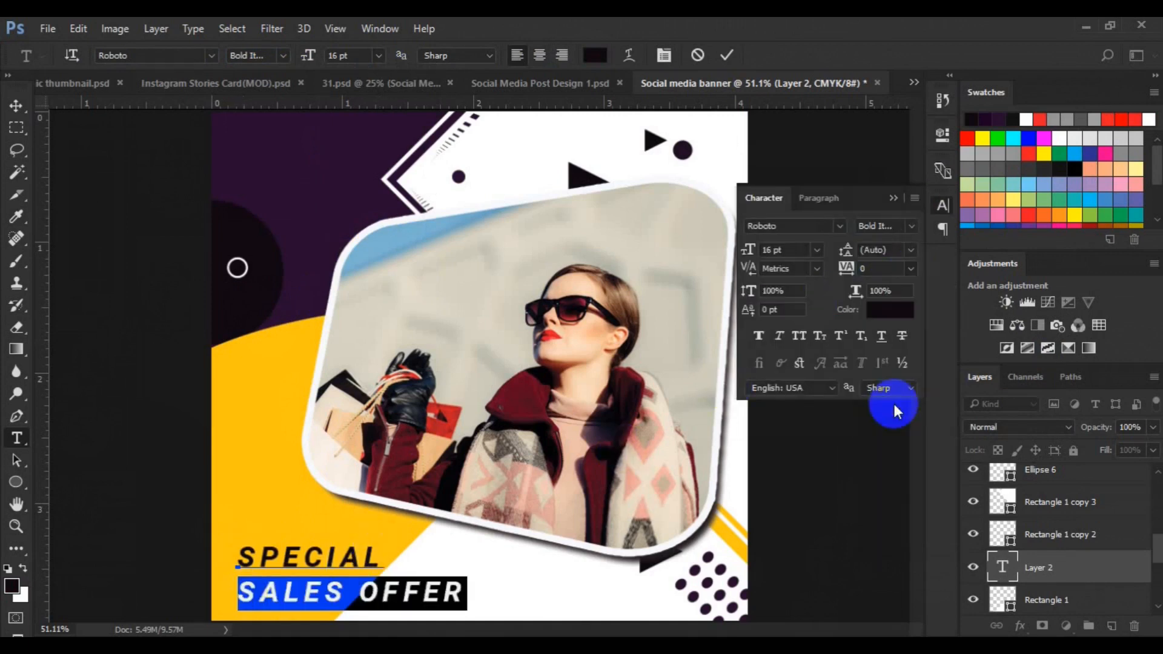
{"action": "left_click", "coordinate": [913, 228]}
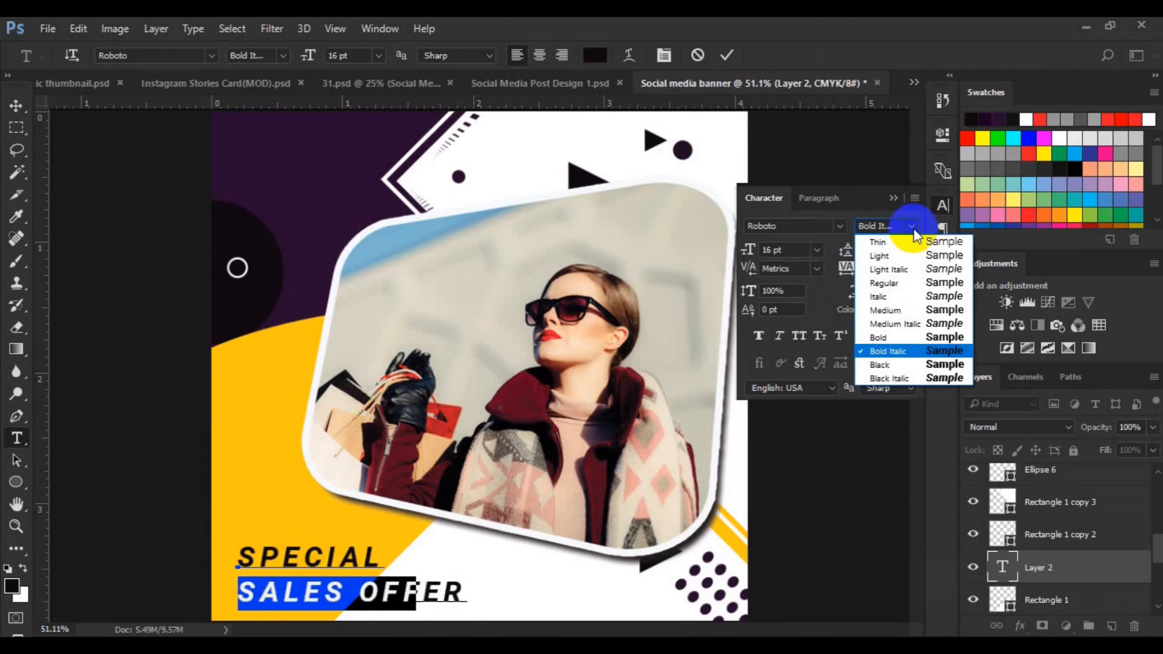
{"action": "left_click", "coordinate": [894, 378]}
{"action": "left_click", "coordinate": [816, 250]}
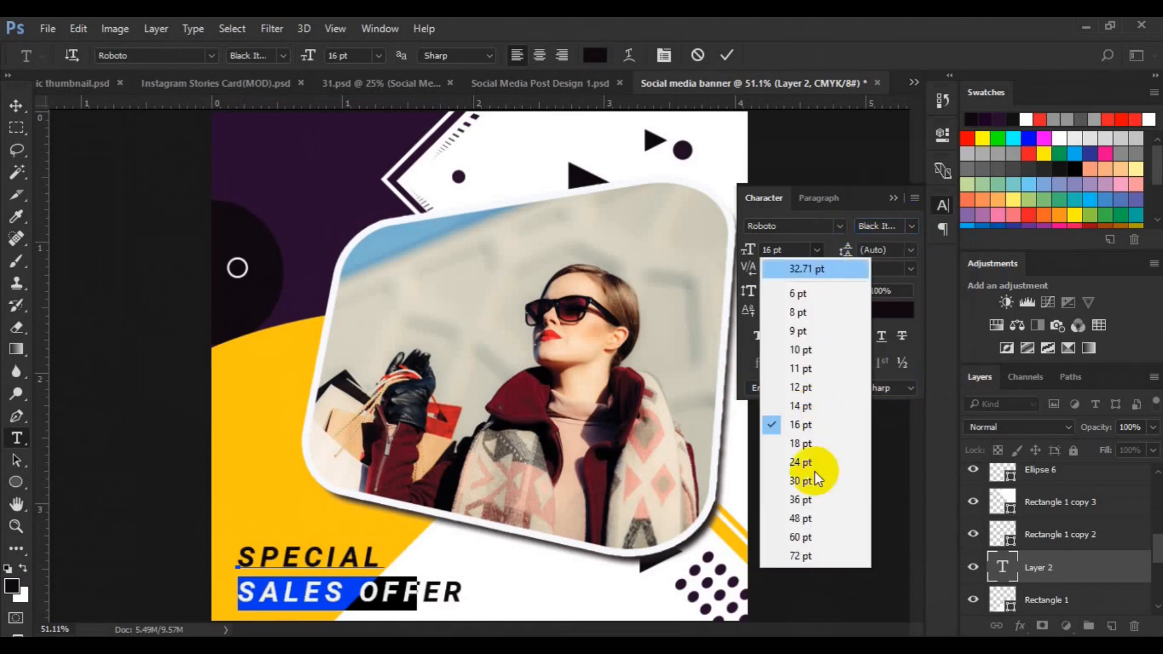
{"action": "left_click", "coordinate": [812, 476]}
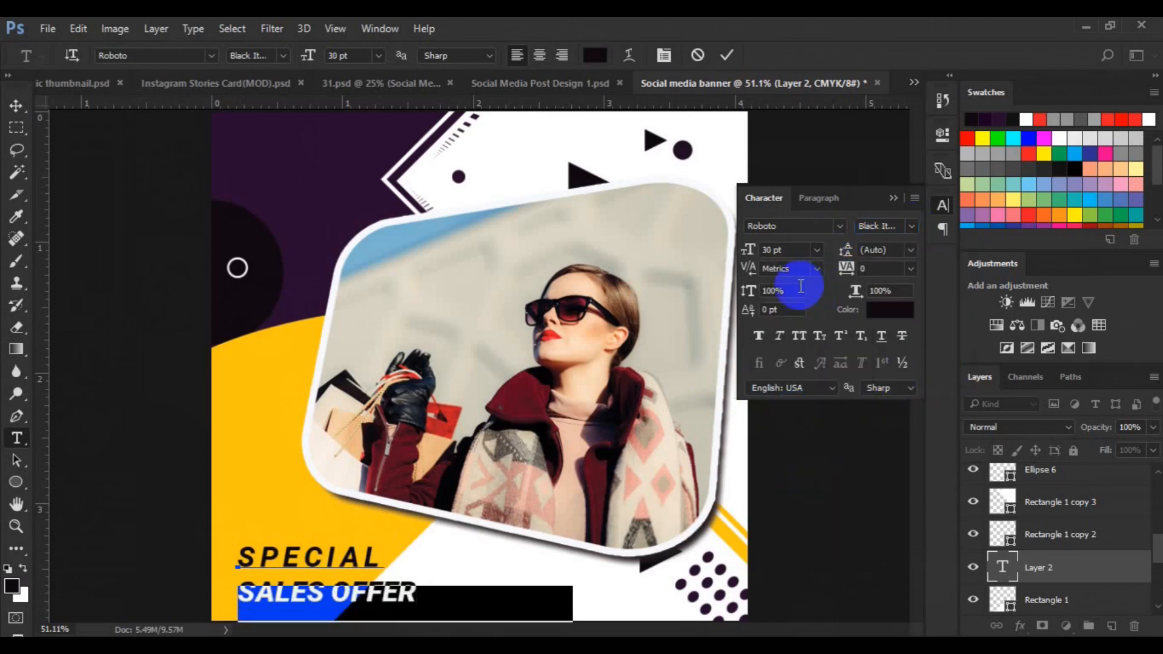
{"action": "left_click", "coordinate": [818, 251]}
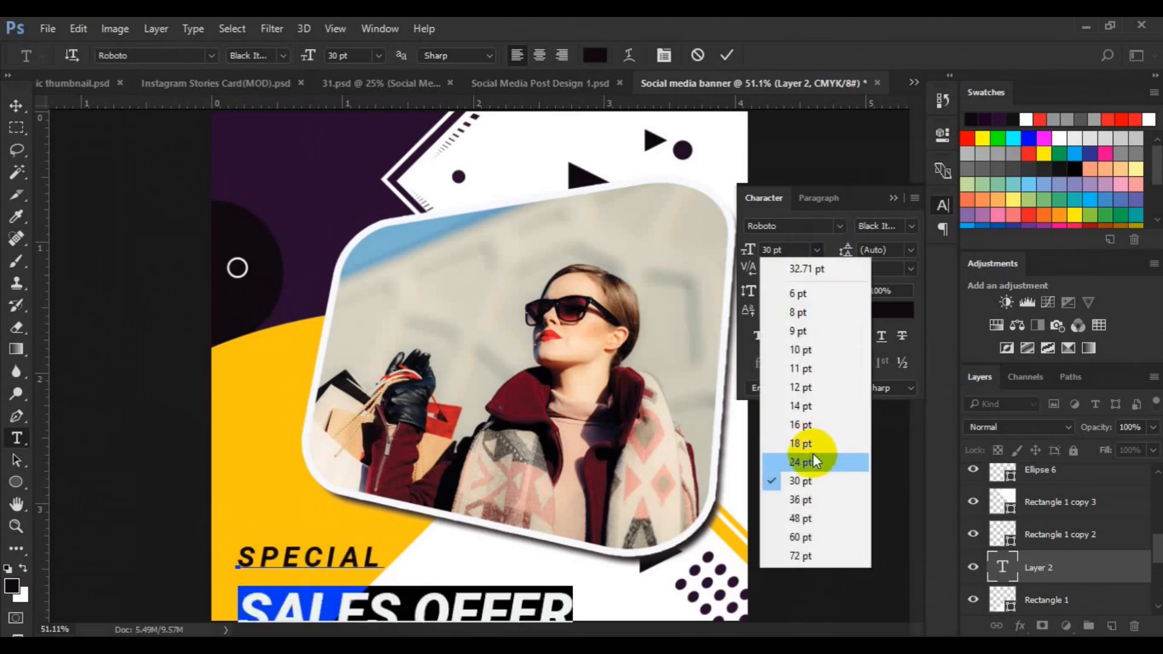
{"action": "left_click", "coordinate": [813, 453]}
Color the 'SALES OFFER' line purple
{"action": "left_click", "coordinate": [596, 55]}
{"action": "left_click", "coordinate": [344, 191]}
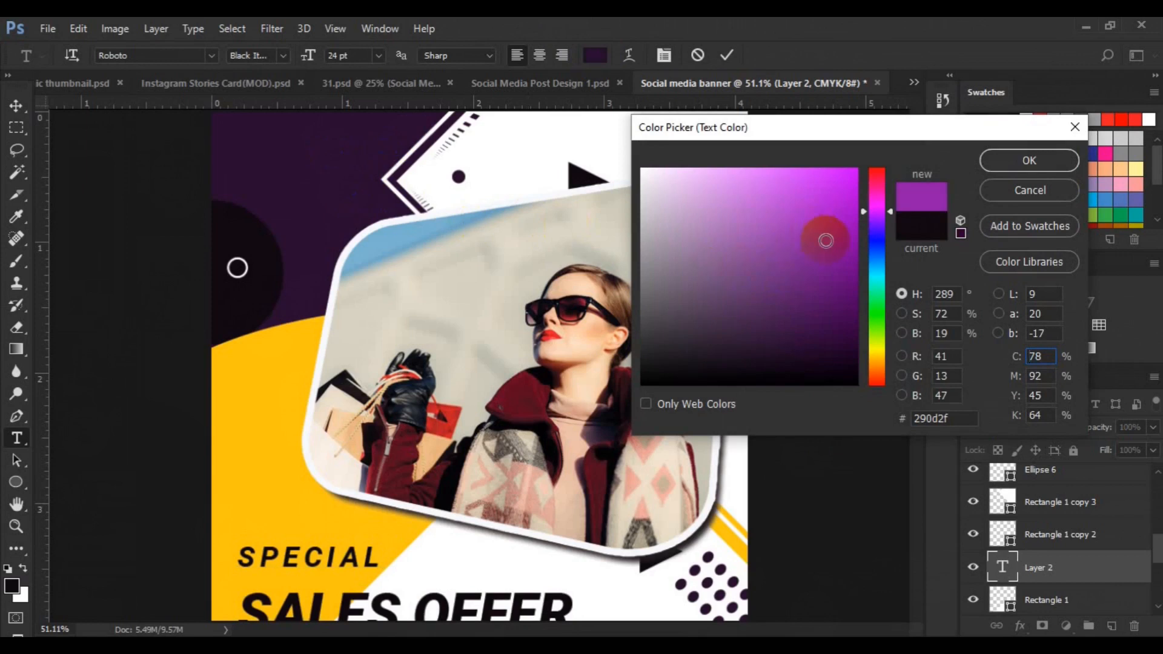
{"action": "left_click", "coordinate": [958, 191]}
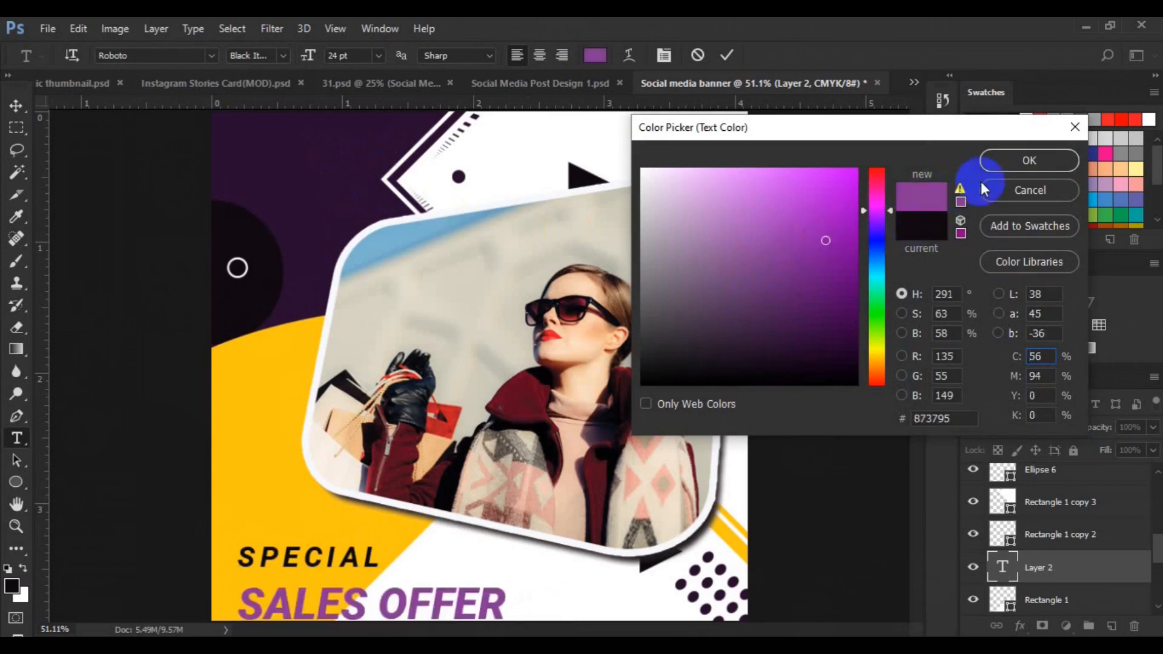
{"action": "left_click", "coordinate": [1035, 161]}
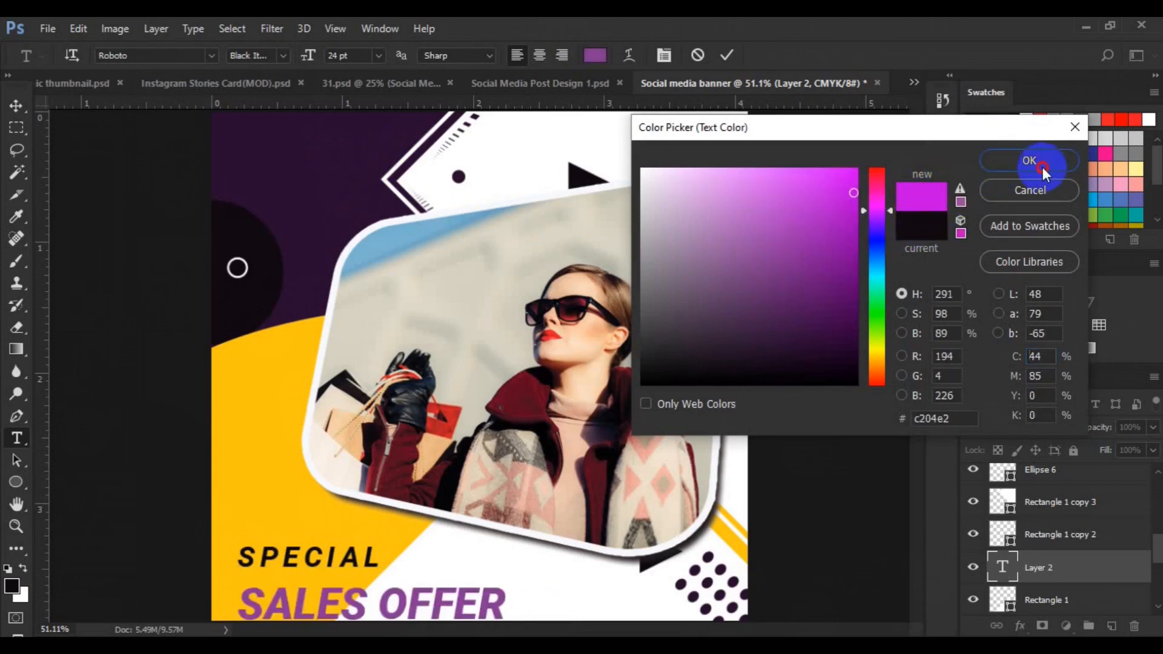
Select all the text and set its leading to 21 pt
{"action": "left_click", "coordinate": [304, 557]}
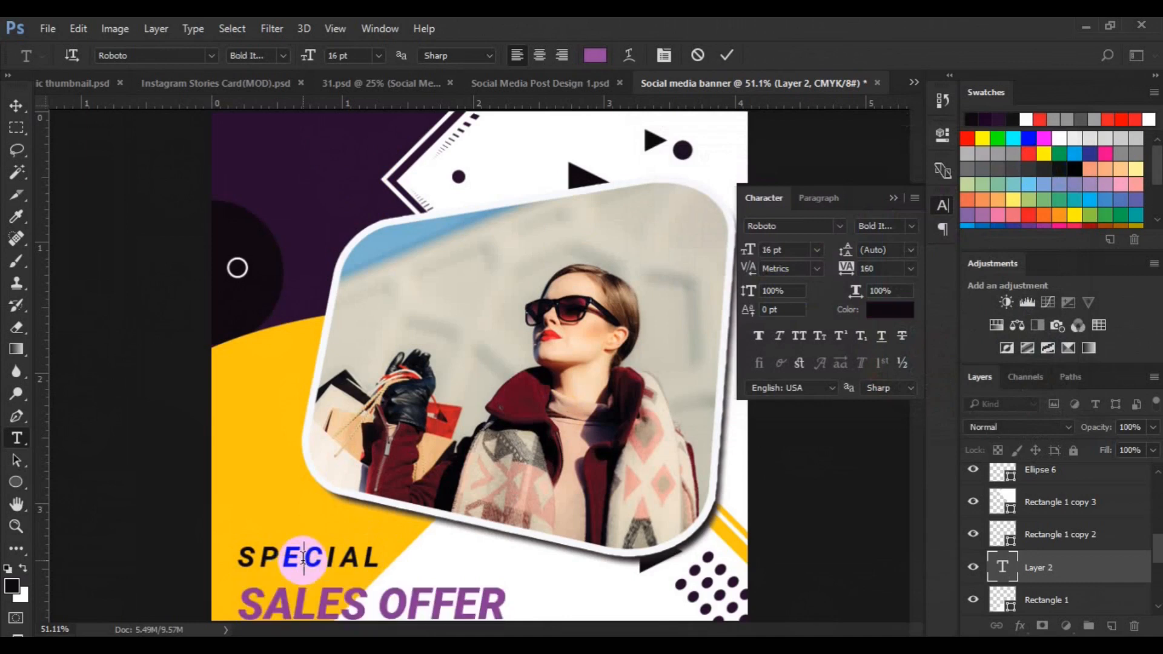
{"action": "key", "text": "ctrl+a"}
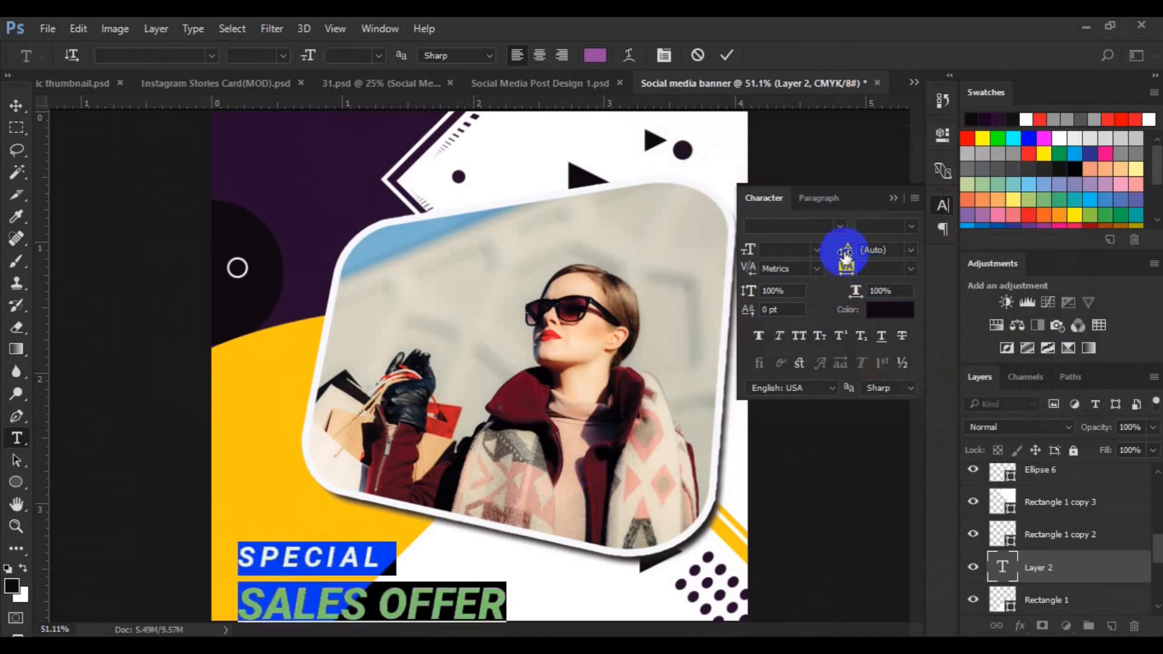
{"action": "left_click_drag", "start_coordinate": [856, 257], "coordinate": [850, 249]}
Move the text block slightly up and to the left
{"action": "left_click", "coordinate": [17, 105]}
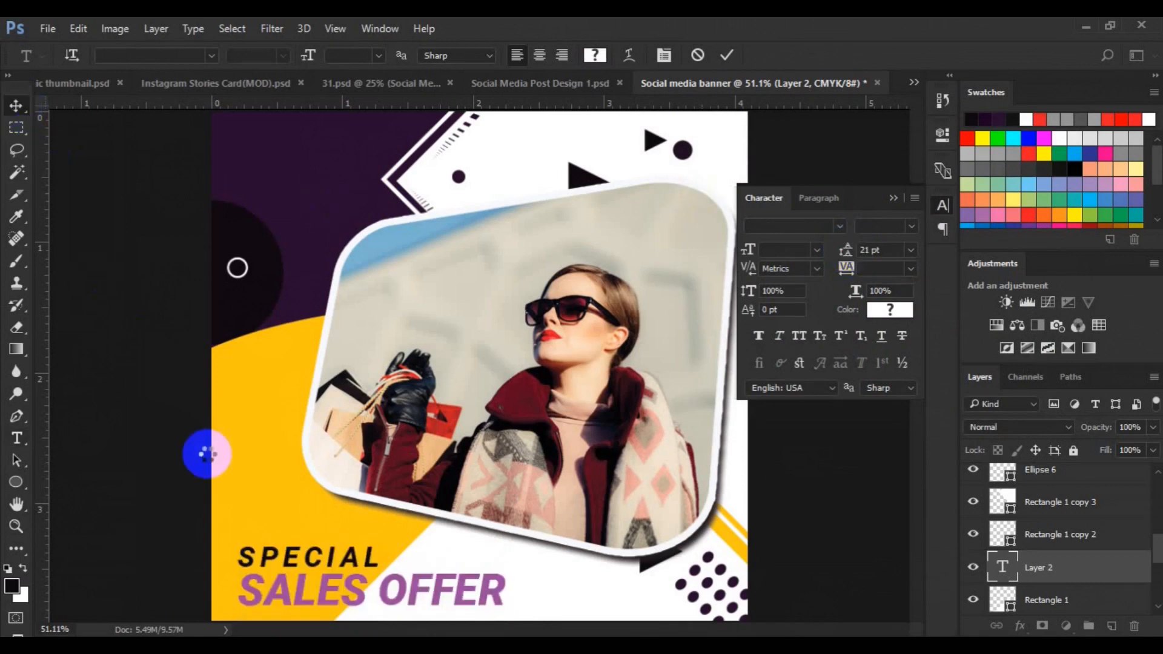
{"action": "left_click_drag", "start_coordinate": [285, 566], "coordinate": [270, 561]}
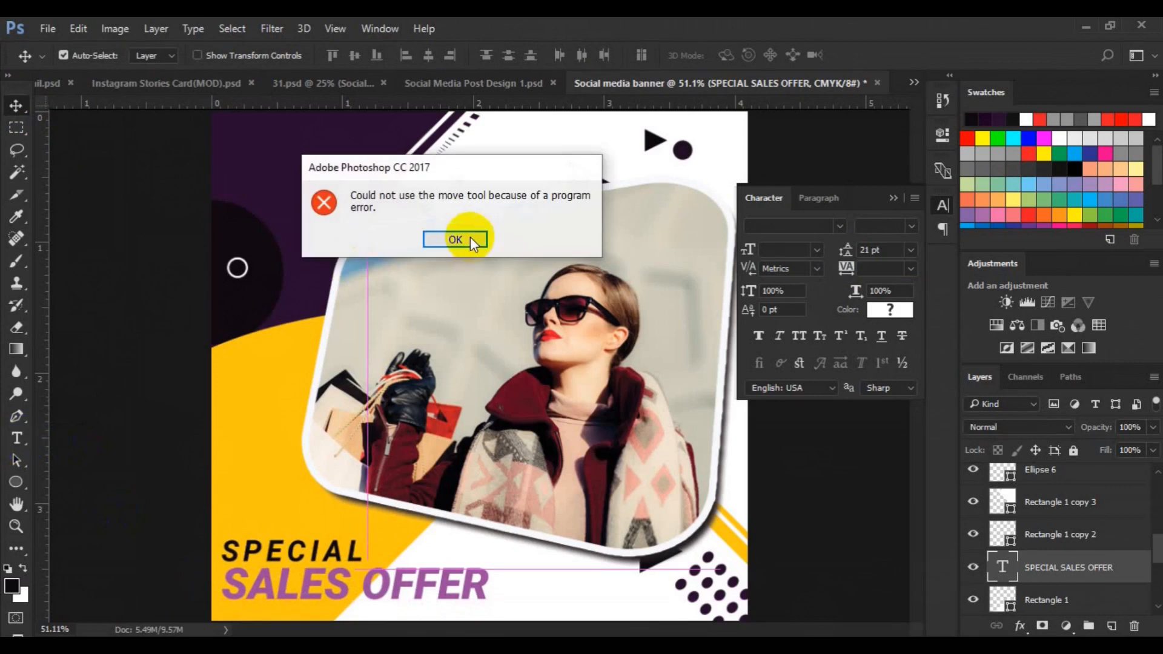
{"action": "left_click", "coordinate": [455, 240]}
{"action": "left_click_drag", "start_coordinate": [286, 597], "coordinate": [285, 583]}
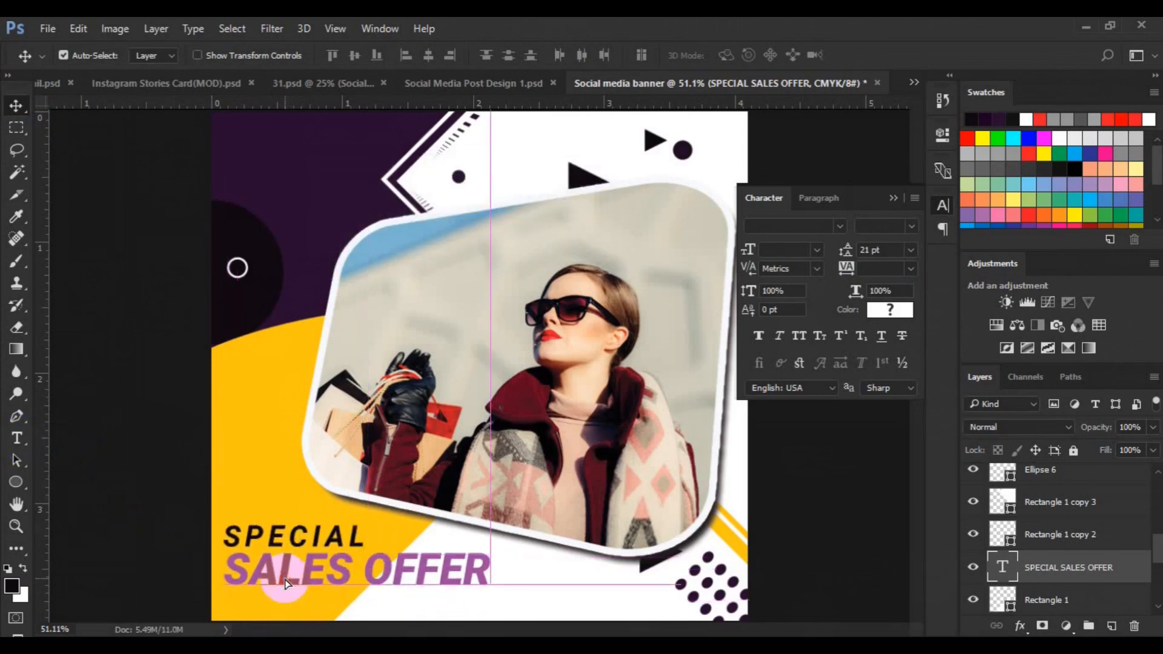
Recolor the 'SALES OFFER' line a darker purple
{"action": "left_click", "coordinate": [17, 444]}
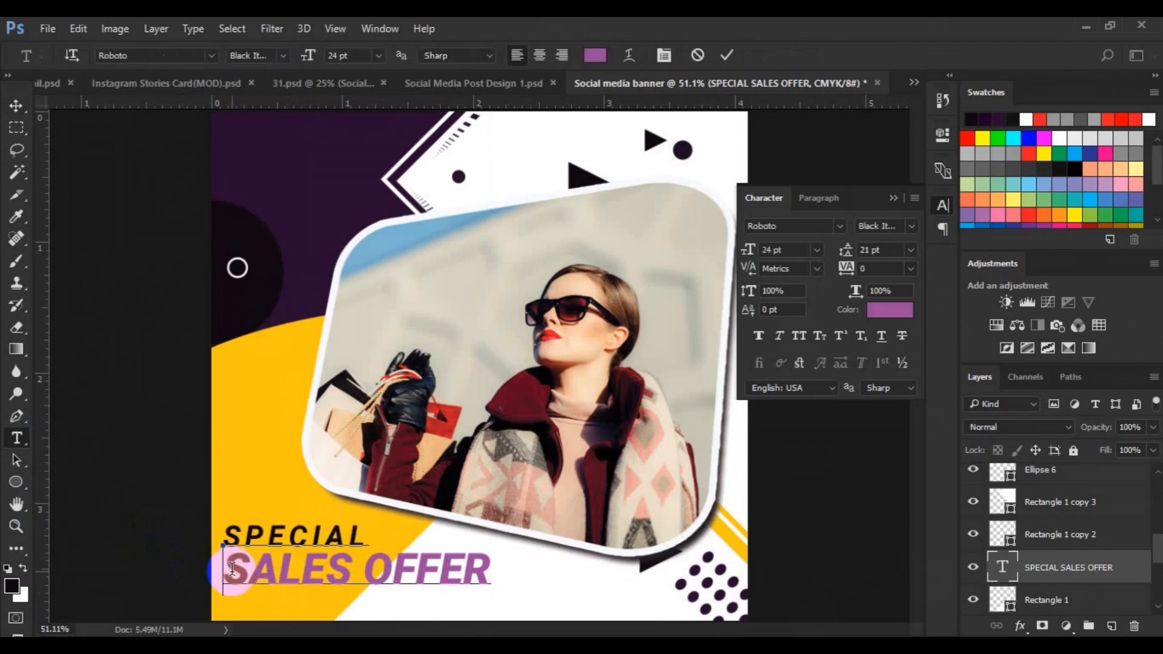
{"action": "triple_click", "coordinate": [232, 568]}
{"action": "left_click", "coordinate": [595, 55]}
{"action": "left_click", "coordinate": [856, 266]}
{"action": "left_click", "coordinate": [1029, 161]}
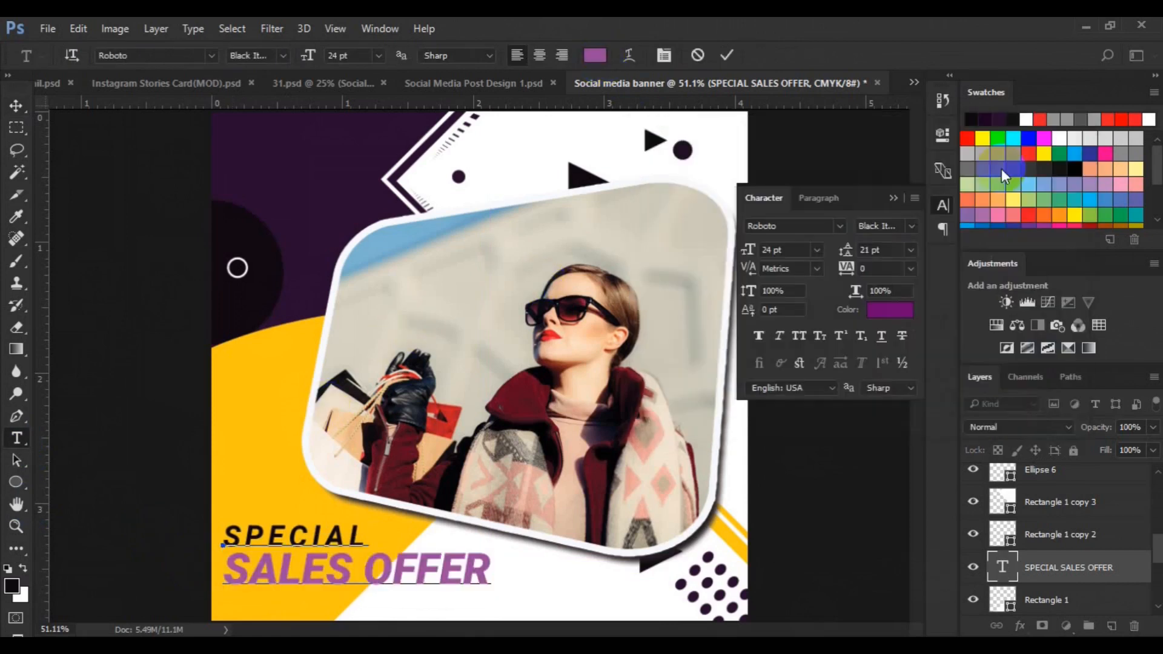
{"action": "left_click", "coordinate": [20, 110]}
On a new layer, draw a 30 px circle outline with no fill and a dark stroke right of the text
{"action": "left_click", "coordinate": [553, 599]}
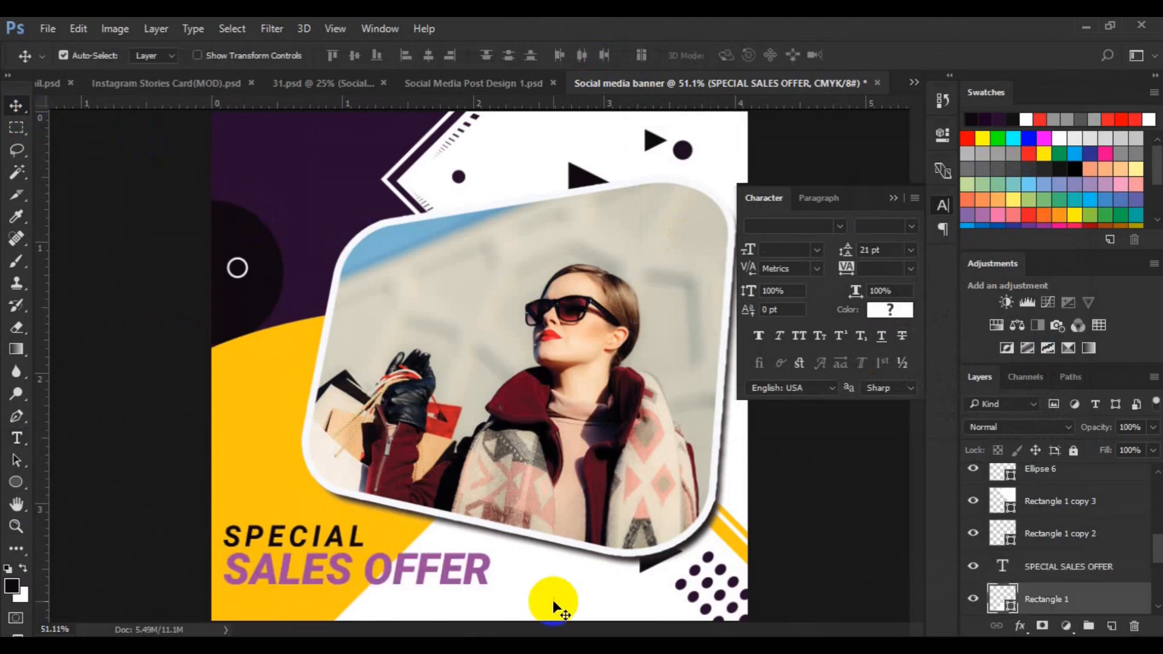
{"action": "left_click", "coordinate": [1112, 626]}
{"action": "left_click", "coordinate": [16, 482]}
{"action": "left_click", "coordinate": [218, 55]}
{"action": "left_click", "coordinate": [141, 143]}
{"action": "left_click", "coordinate": [156, 56]}
{"action": "left_click", "coordinate": [84, 88]}
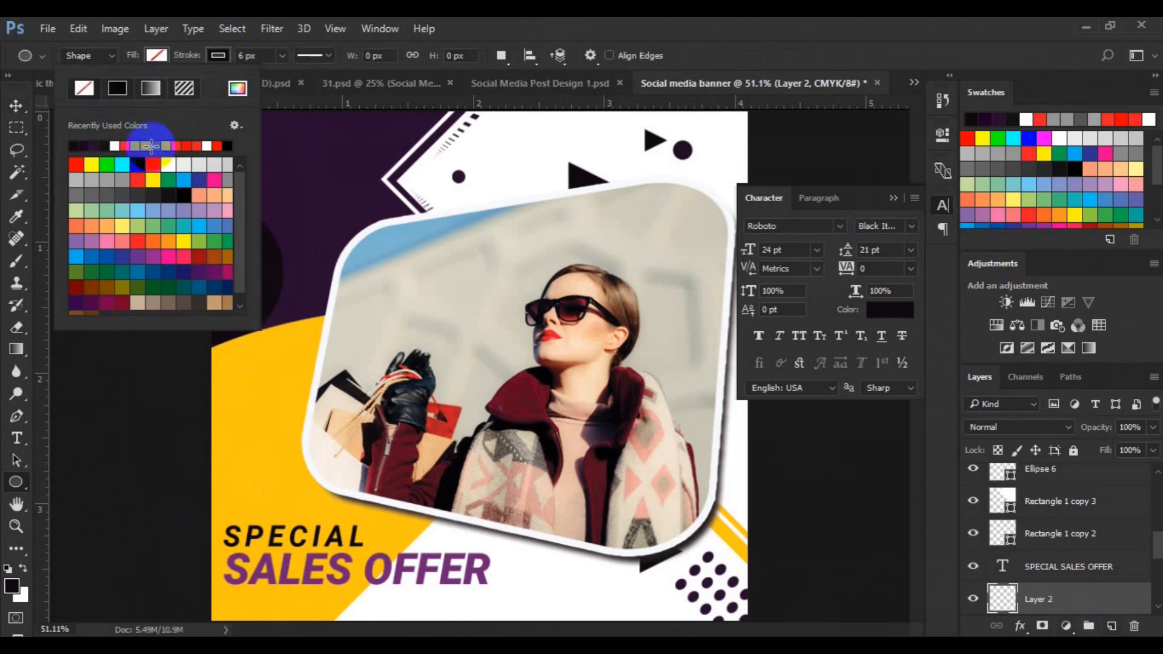
{"action": "left_click", "coordinate": [593, 572]}
{"action": "left_click_drag", "start_coordinate": [597, 578], "coordinate": [609, 588]}
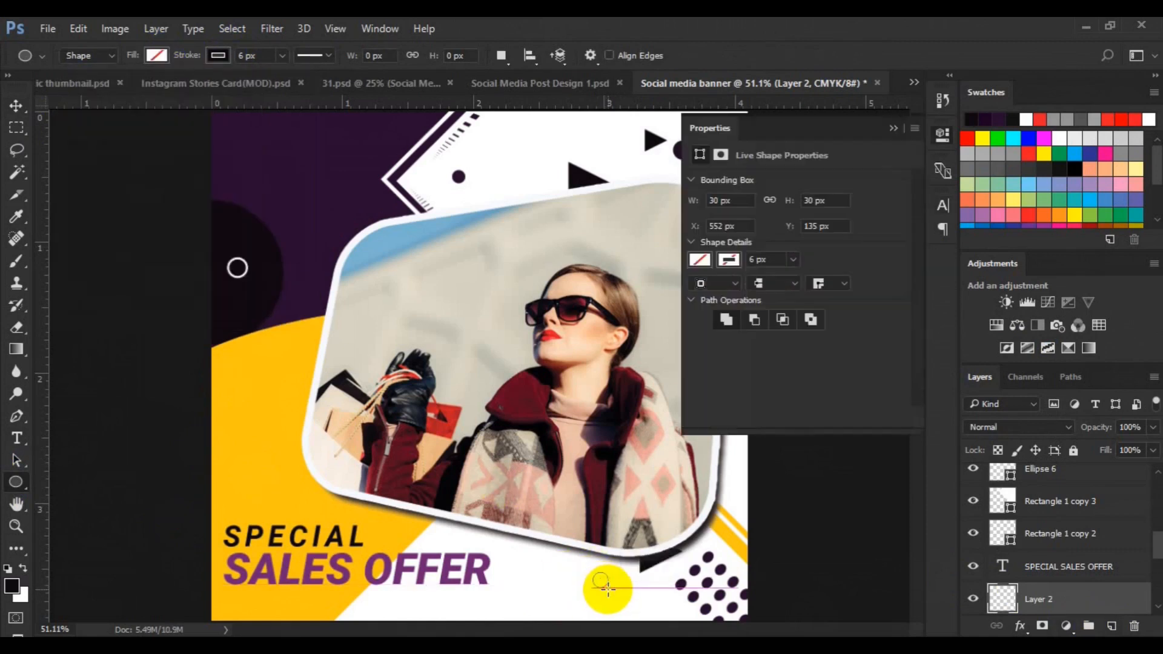
On a new layer, draw a closed blob shape with the Pen tool beside the frame's upper-left corner
{"action": "left_click", "coordinate": [16, 106]}
{"action": "left_click", "coordinate": [1111, 626]}
{"action": "left_click", "coordinate": [16, 416]}
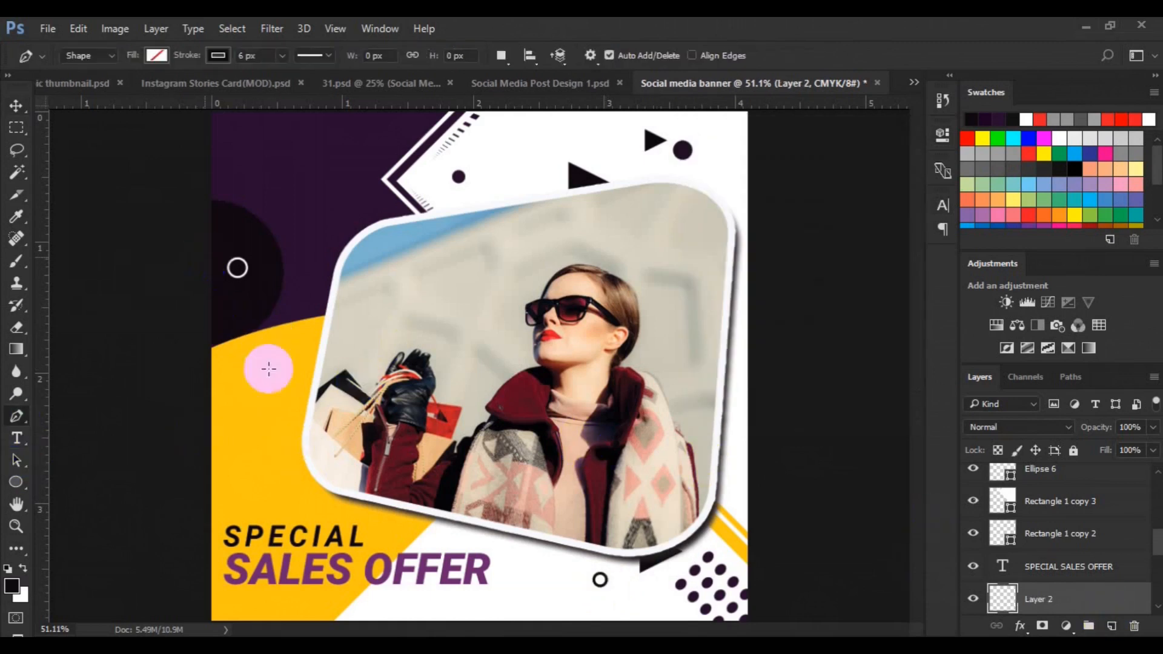
{"action": "left_click", "coordinate": [246, 378]}
{"action": "left_click_drag", "start_coordinate": [261, 319], "coordinate": [299, 324]}
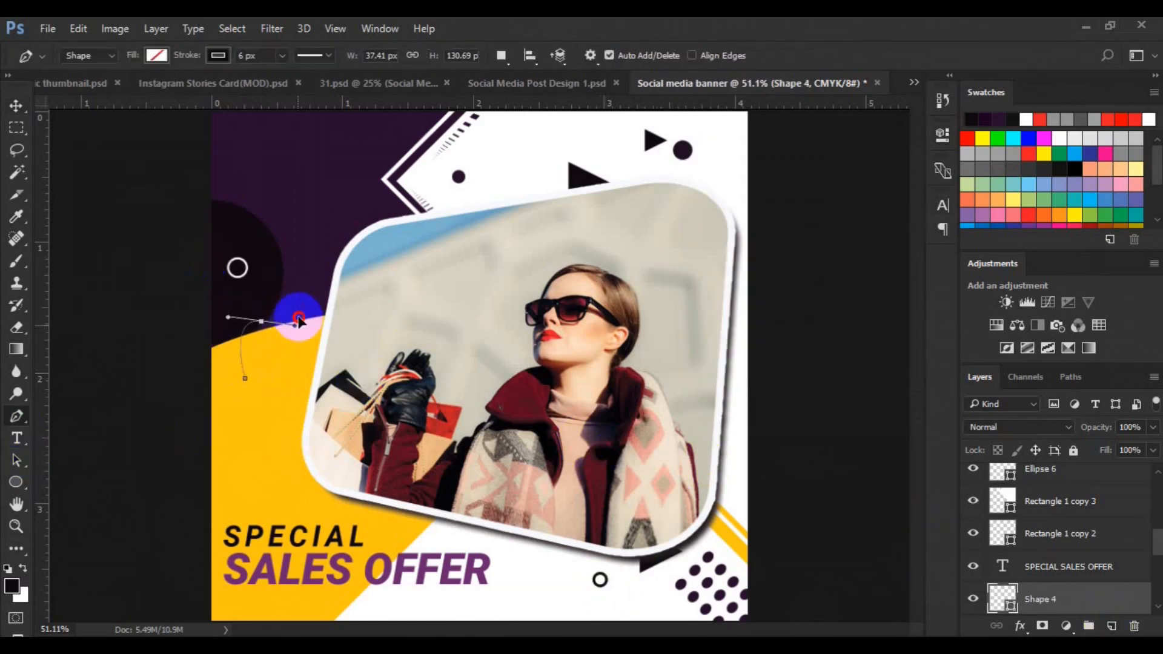
{"action": "left_click", "coordinate": [318, 361]}
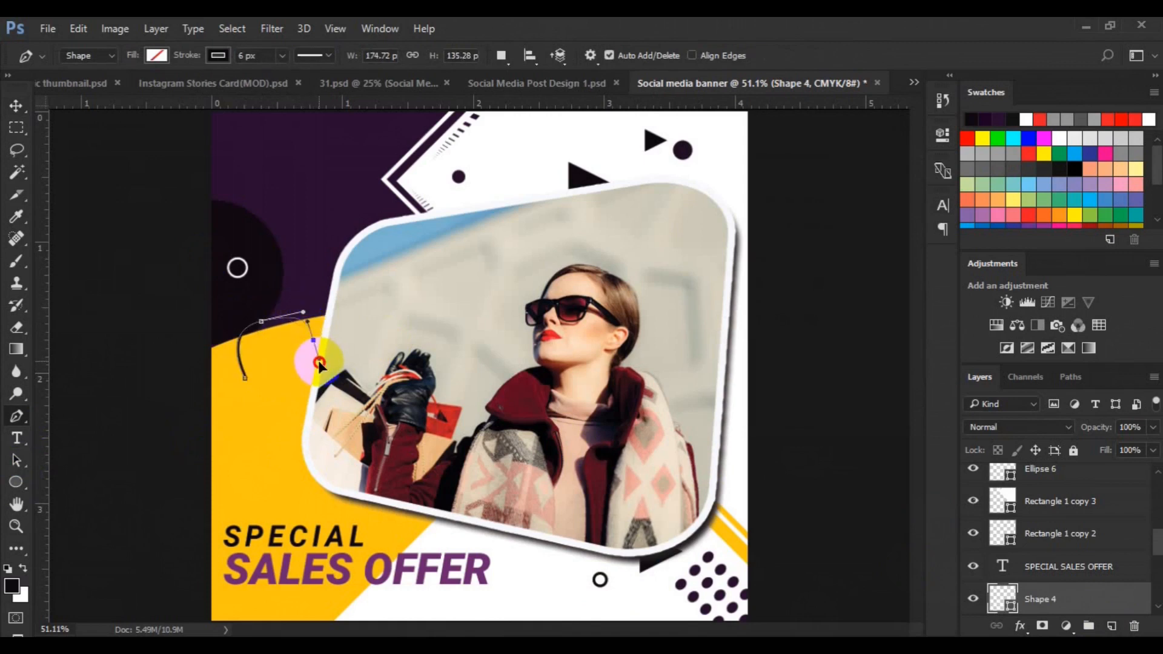
{"action": "left_click_drag", "start_coordinate": [292, 393], "coordinate": [293, 390]}
{"action": "left_click", "coordinate": [244, 378]}
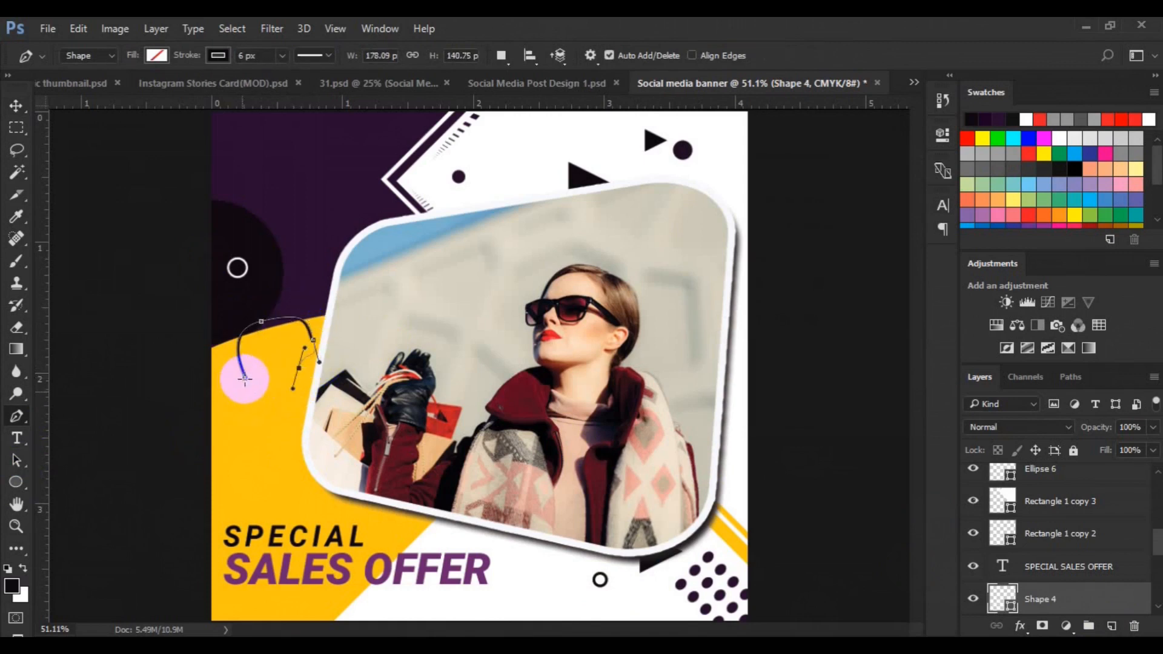
Fill the blob shape dark purple and remove its stroke
{"action": "left_click", "coordinate": [156, 56]}
{"action": "left_click", "coordinate": [84, 142]}
{"action": "left_click", "coordinate": [220, 56]}
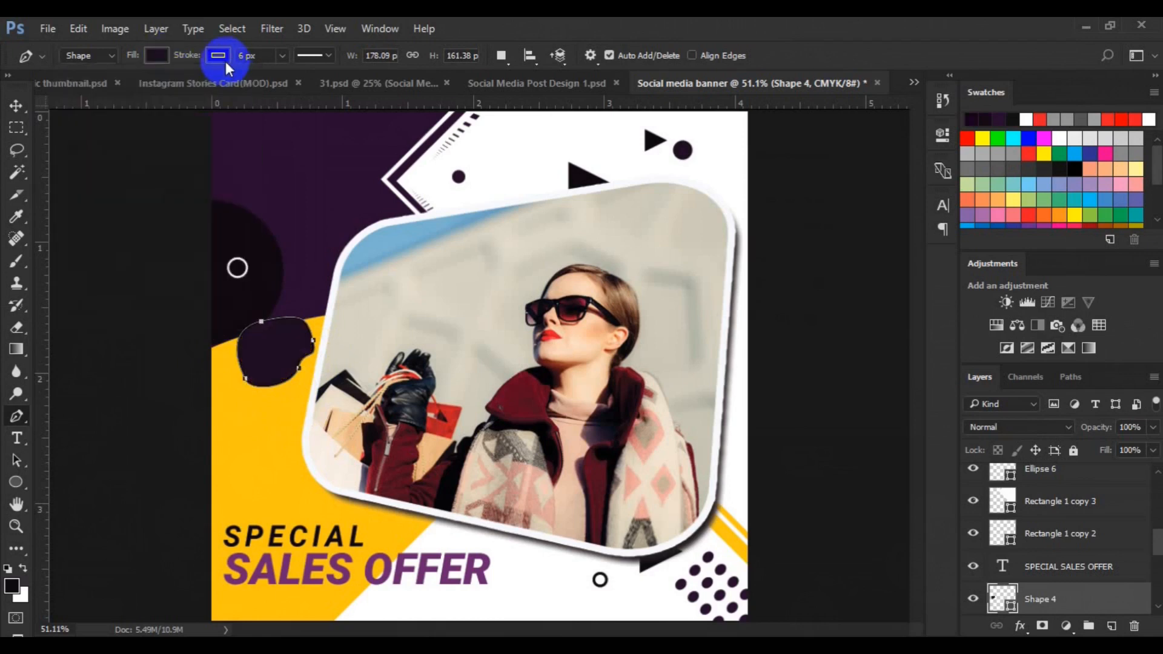
{"action": "left_click", "coordinate": [219, 57]}
{"action": "left_click", "coordinate": [146, 88]}
{"action": "left_click", "coordinate": [16, 104]}
{"action": "left_click", "coordinate": [295, 342]}
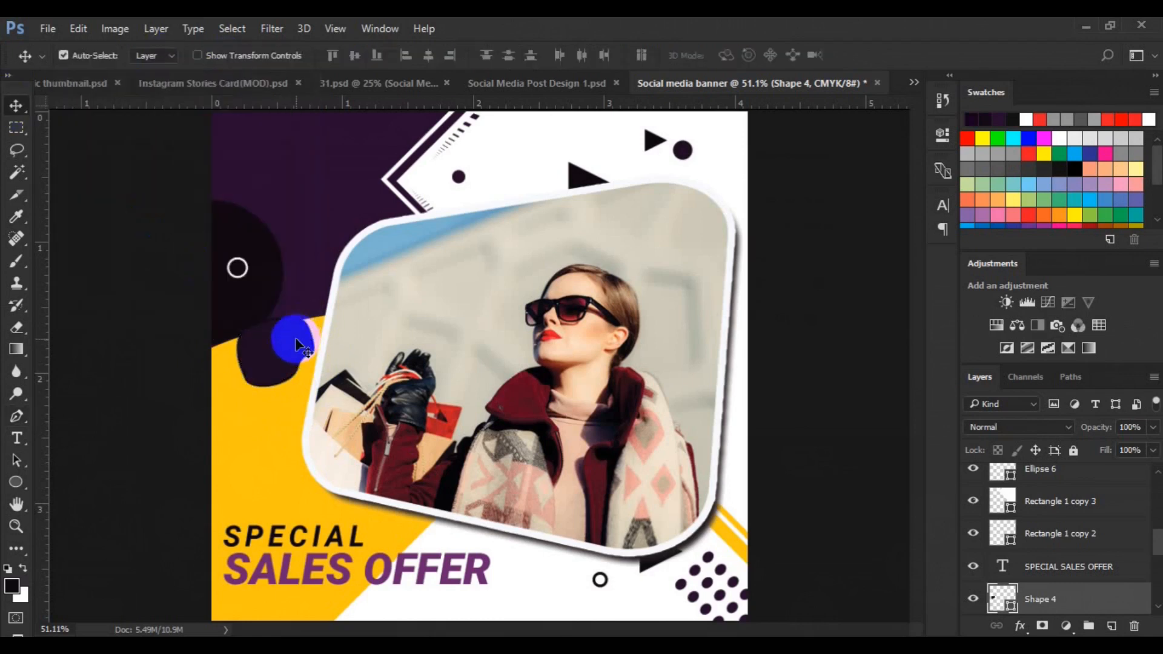
{"action": "key", "text": "ctrl+t"}
{"action": "left_click_drag", "start_coordinate": [345, 336], "coordinate": [297, 341]}
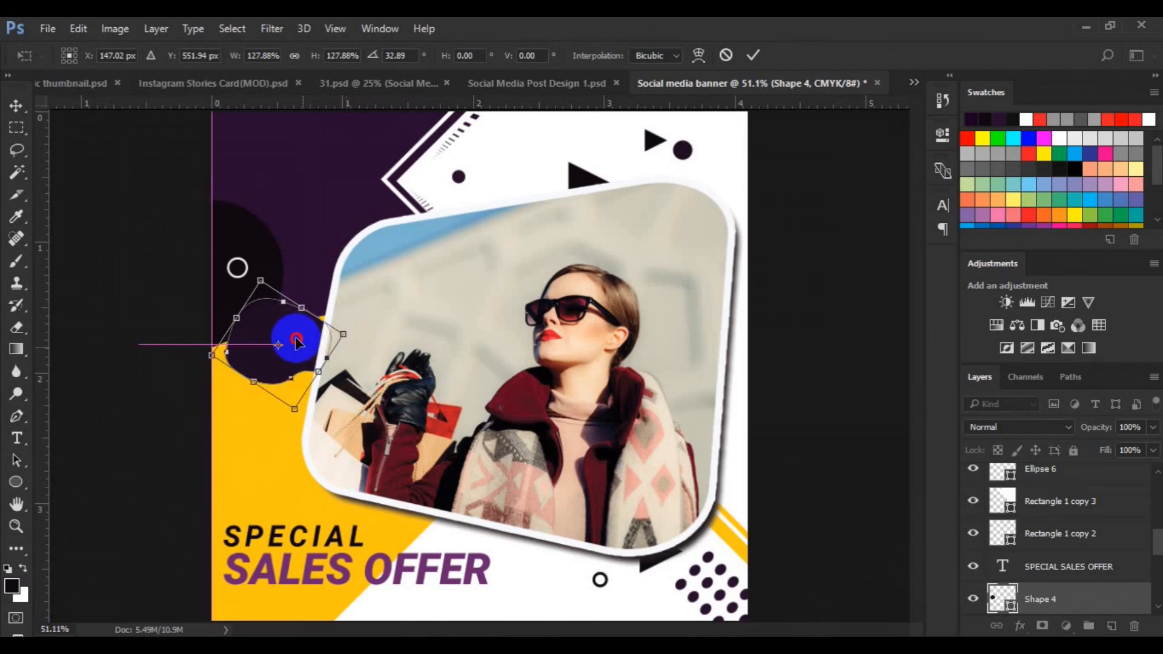
{"action": "key", "text": "Escape"}
Rotate the blob shape by about -45°
{"action": "key", "text": "ctrl+t"}
{"action": "left_click_drag", "start_coordinate": [350, 314], "coordinate": [298, 327]}
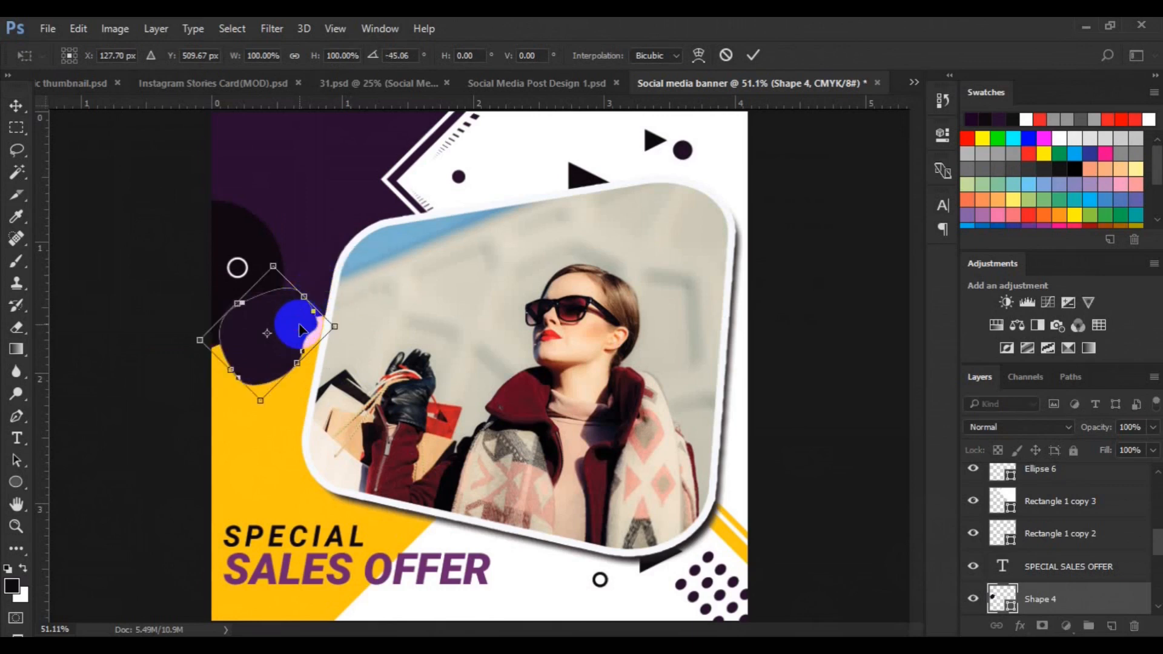
{"action": "double_click", "coordinate": [296, 326]}
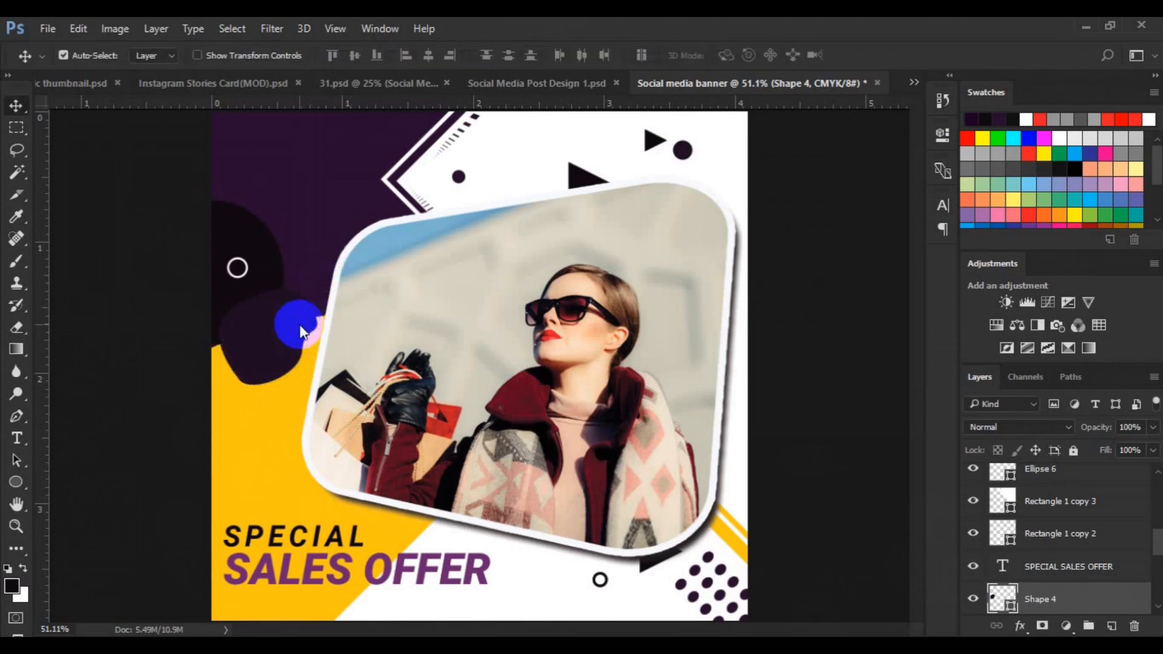
On a new layer, type white '40%' in Roboto Black Italic inside the purple blob and set it to 16 pt
{"action": "left_click", "coordinate": [1112, 626]}
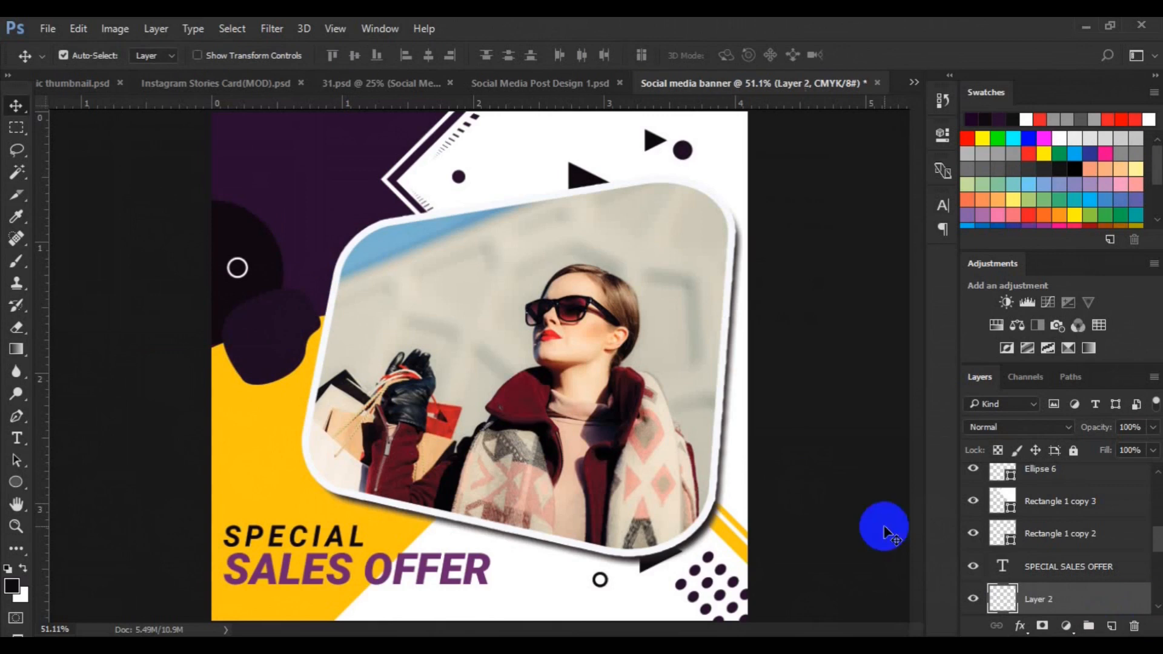
{"action": "left_click", "coordinate": [16, 438]}
{"action": "left_click", "coordinate": [595, 55]}
{"action": "left_click", "coordinate": [1024, 159]}
{"action": "left_click", "coordinate": [297, 350]}
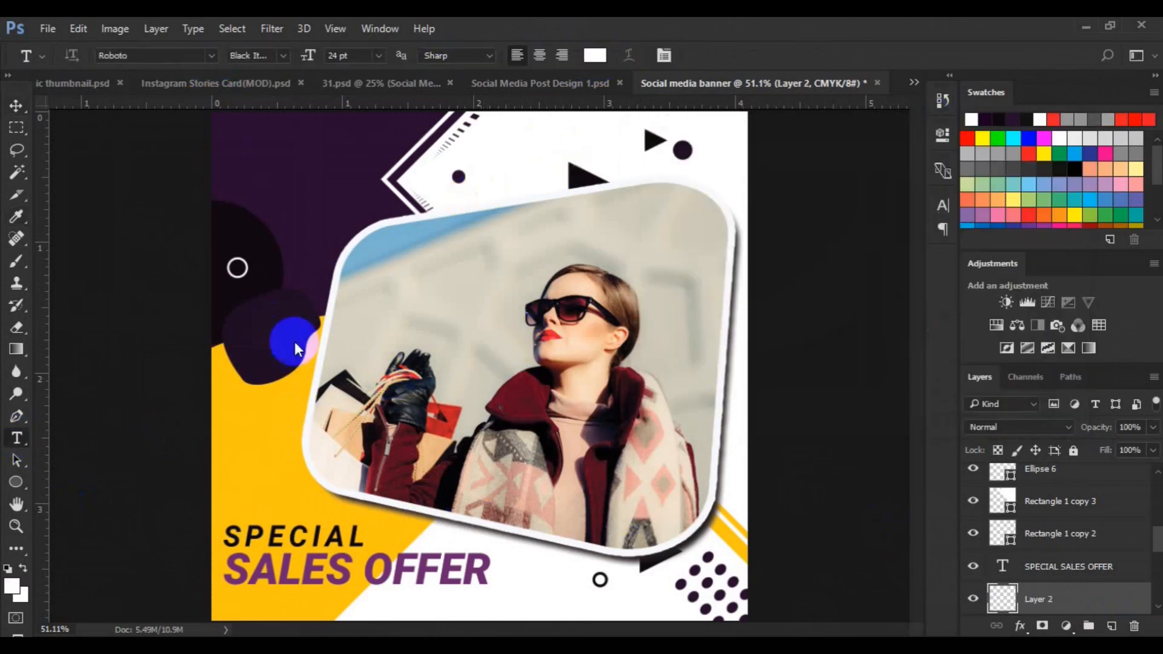
{"action": "left_click", "coordinate": [245, 338]}
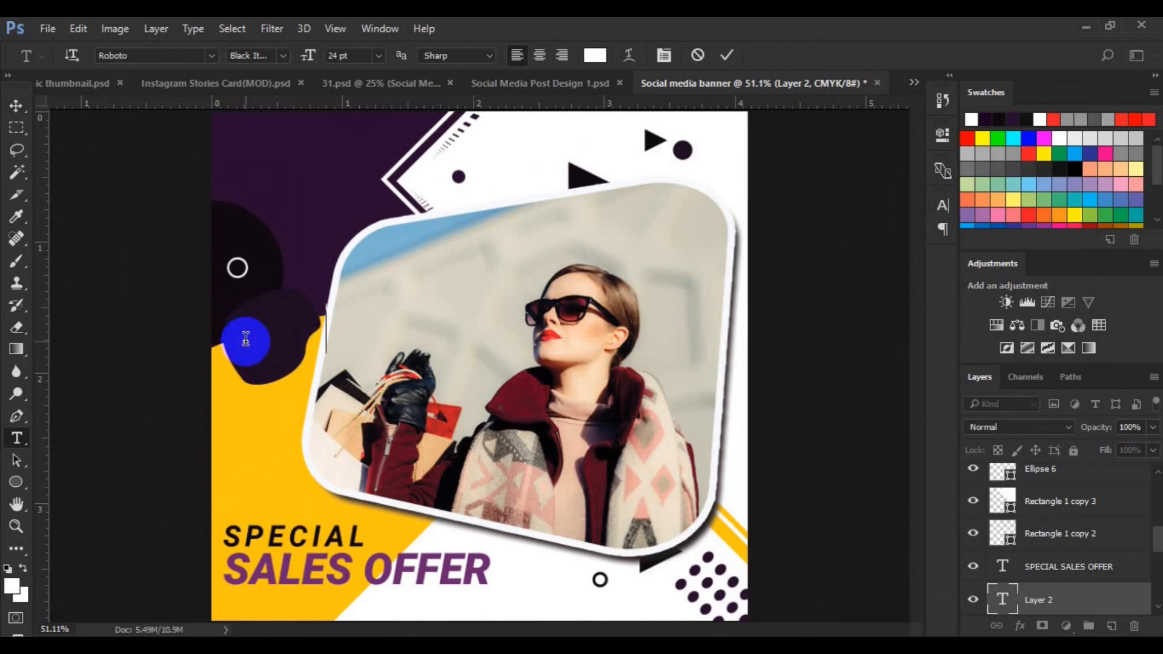
{"action": "type", "text": "40%"}
{"action": "key", "text": "ctrl+a"}
{"action": "left_click", "coordinate": [379, 55]}
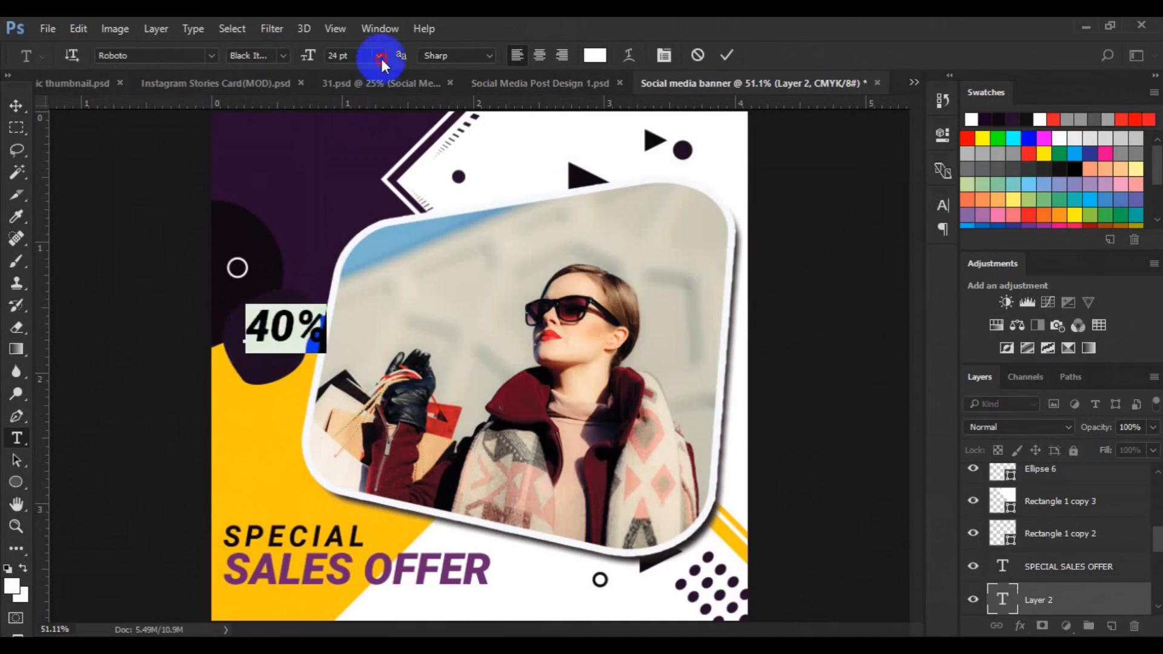
{"action": "left_click", "coordinate": [372, 227]}
Duplicate the 40% text above itself and change the copy to 'UP TO' in 8 pt Roboto Light Italic
{"action": "left_click", "coordinate": [17, 106]}
{"action": "left_click_drag", "start_coordinate": [284, 345], "coordinate": [274, 320]}
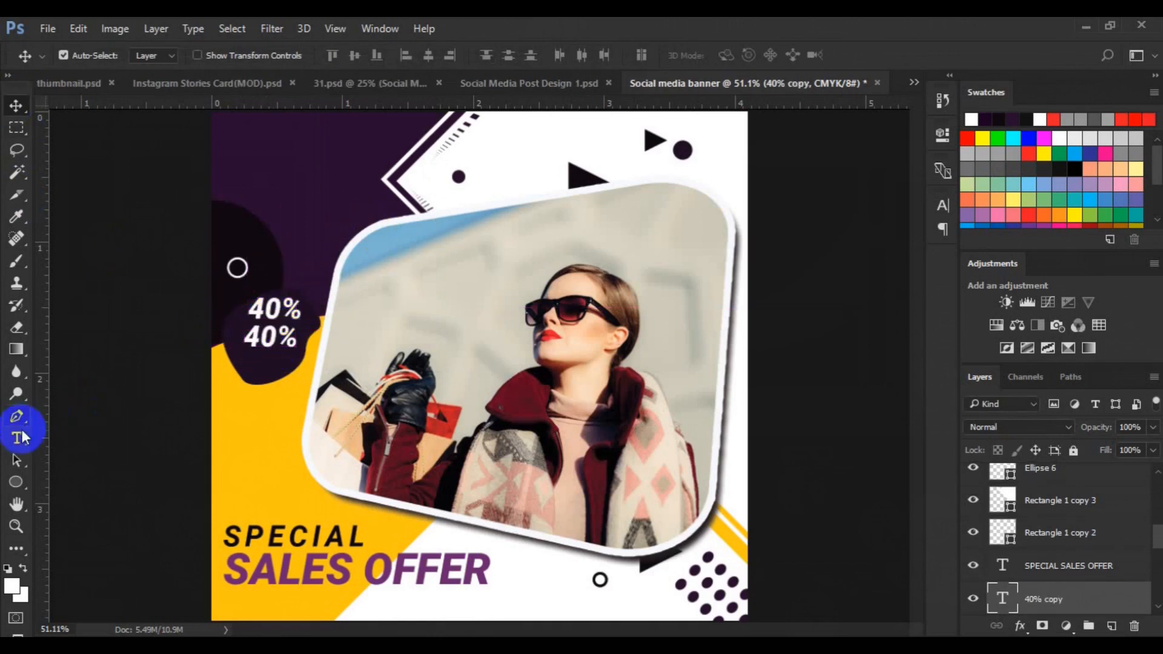
{"action": "left_click", "coordinate": [16, 438]}
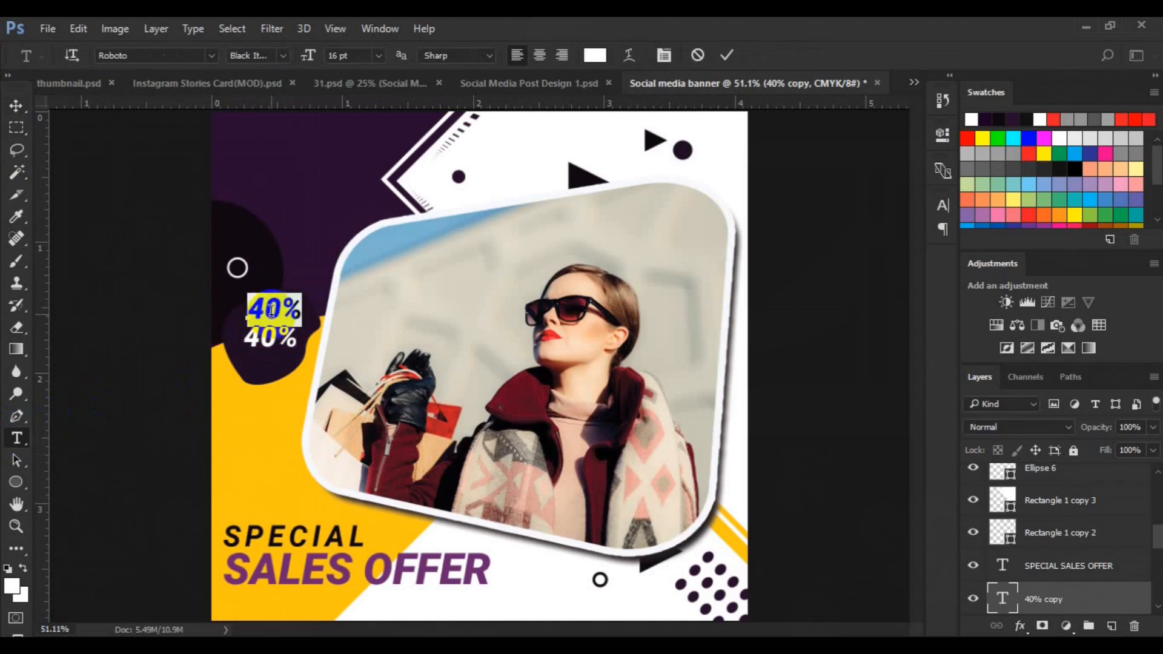
{"action": "double_click", "coordinate": [285, 311]}
{"action": "left_click", "coordinate": [378, 55]}
{"action": "left_click", "coordinate": [380, 115]}
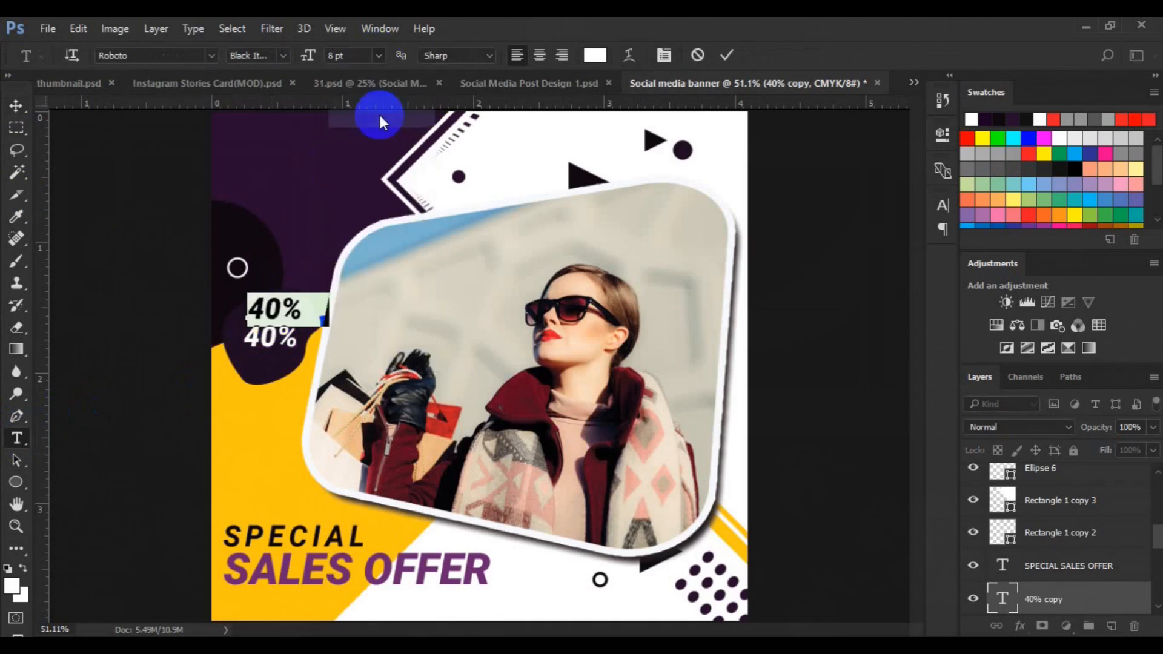
{"action": "left_click", "coordinate": [288, 57]}
{"action": "left_click", "coordinate": [285, 97]}
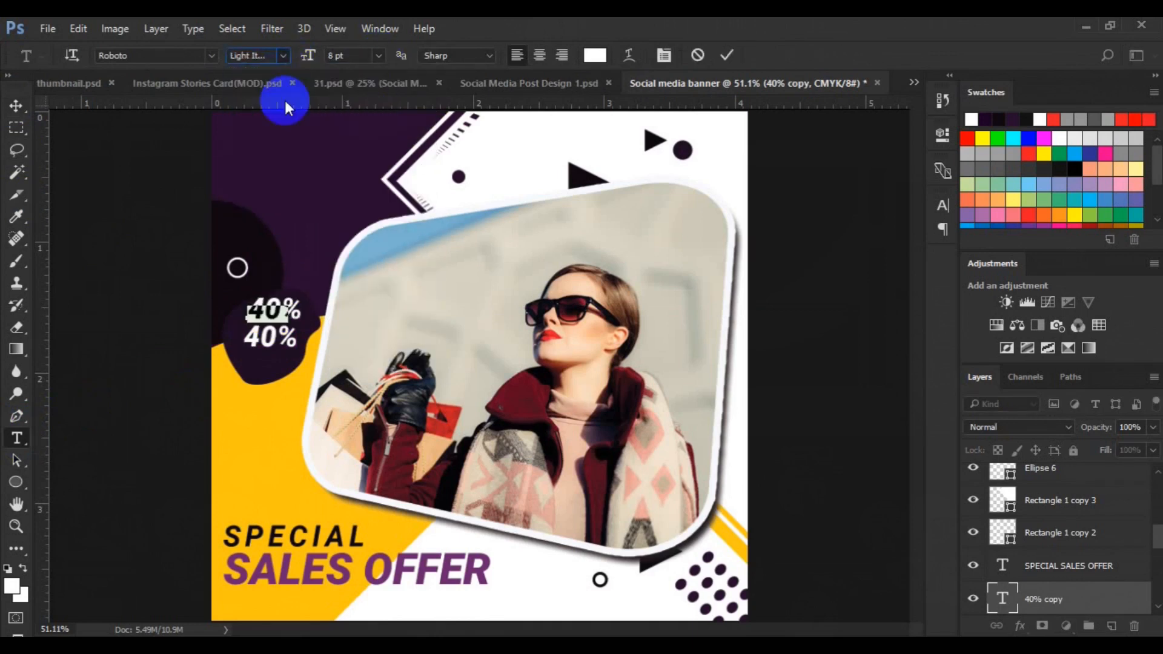
{"action": "left_click", "coordinate": [16, 109]}
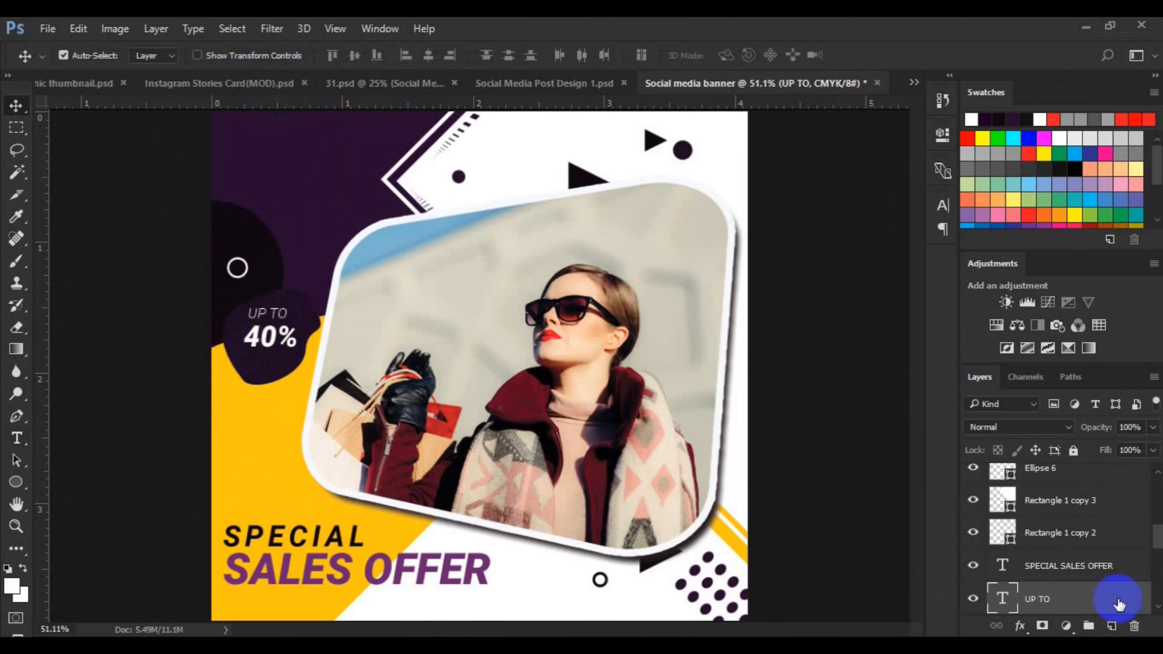
{"action": "scroll", "coordinate": [1116, 602], "scroll_direction": "down", "scroll_amount": 3}
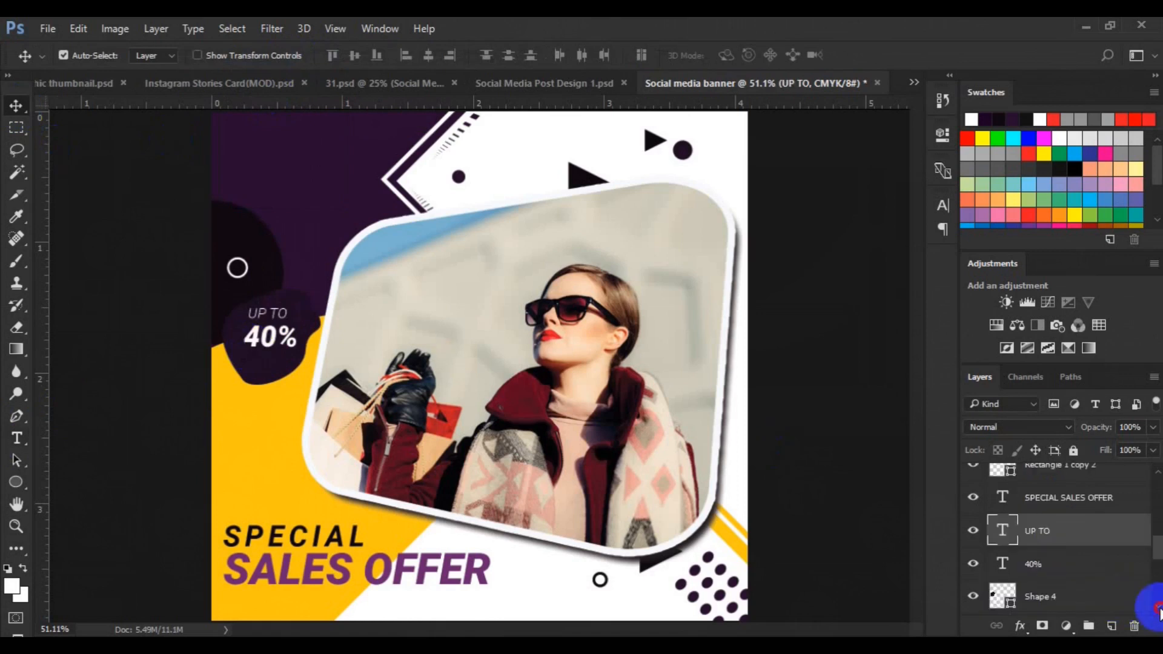
Center-align the badge text and duplicate 'UP TO' below the 40%, changing the copy to 'OFF'
{"action": "left_click", "coordinate": [428, 60]}
{"action": "left_click", "coordinate": [1054, 499]}
{"action": "left_click_drag", "start_coordinate": [265, 315], "coordinate": [271, 364]}
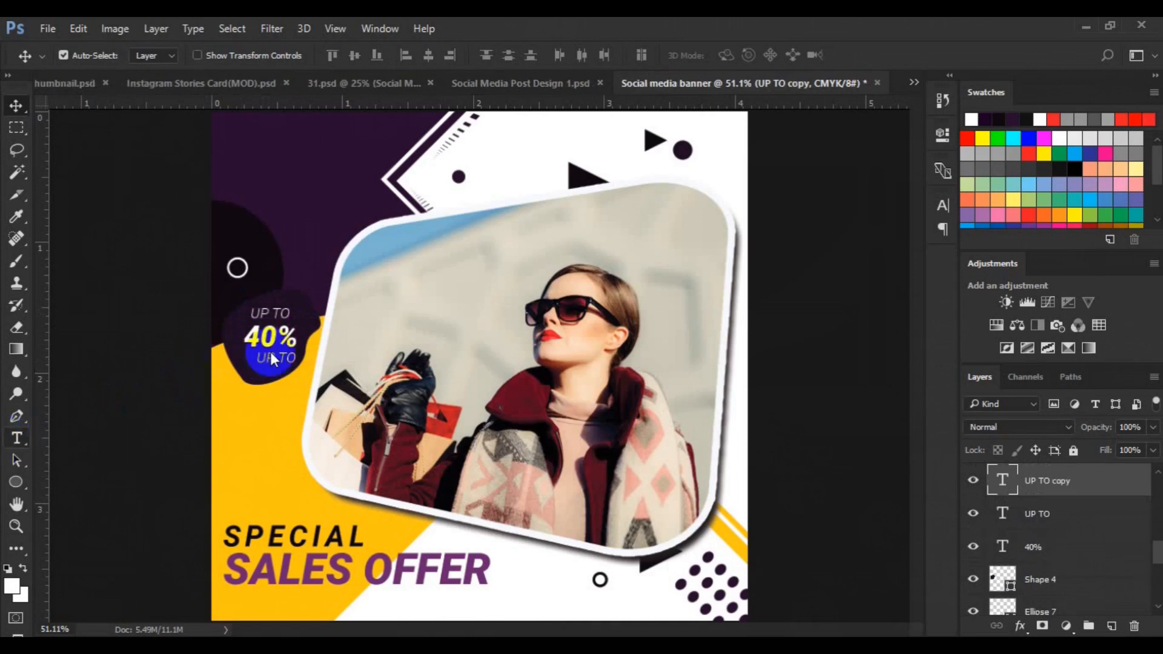
{"action": "type", "text": "tOFF"}
{"action": "left_click", "coordinate": [16, 105]}
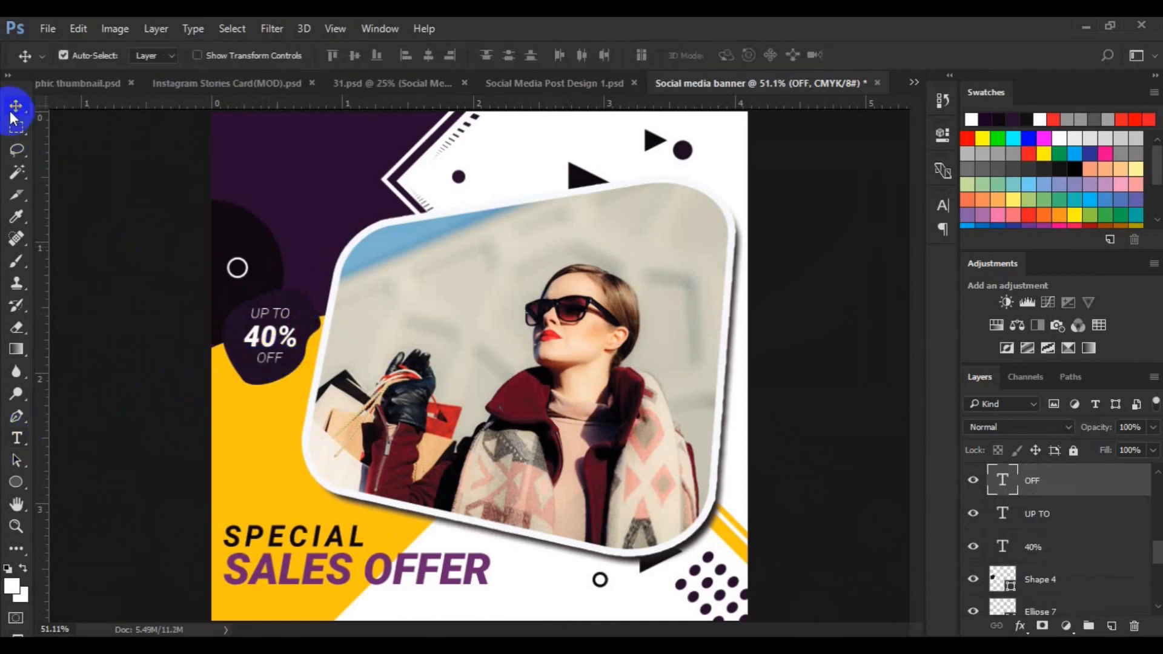
Group the UP TO, 40% and OFF text layers together
{"action": "left_click", "coordinate": [1047, 547], "text": "ctrl"}
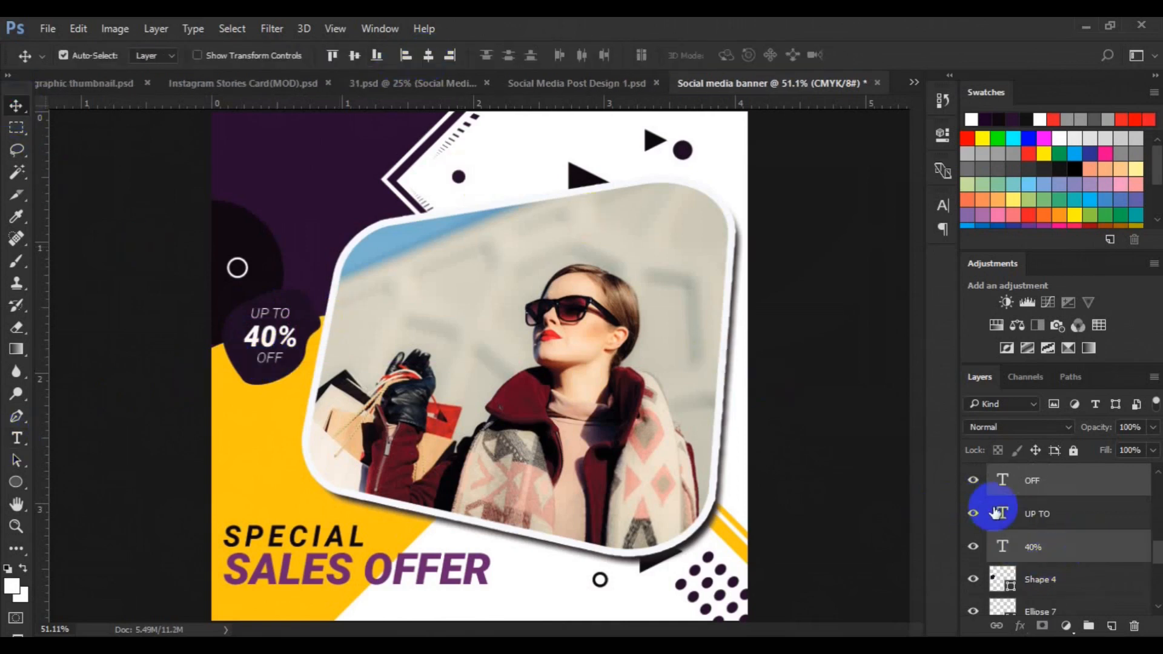
{"action": "key", "text": "ctrl+g"}
{"action": "left_click", "coordinate": [1025, 503], "text": "ctrl"}
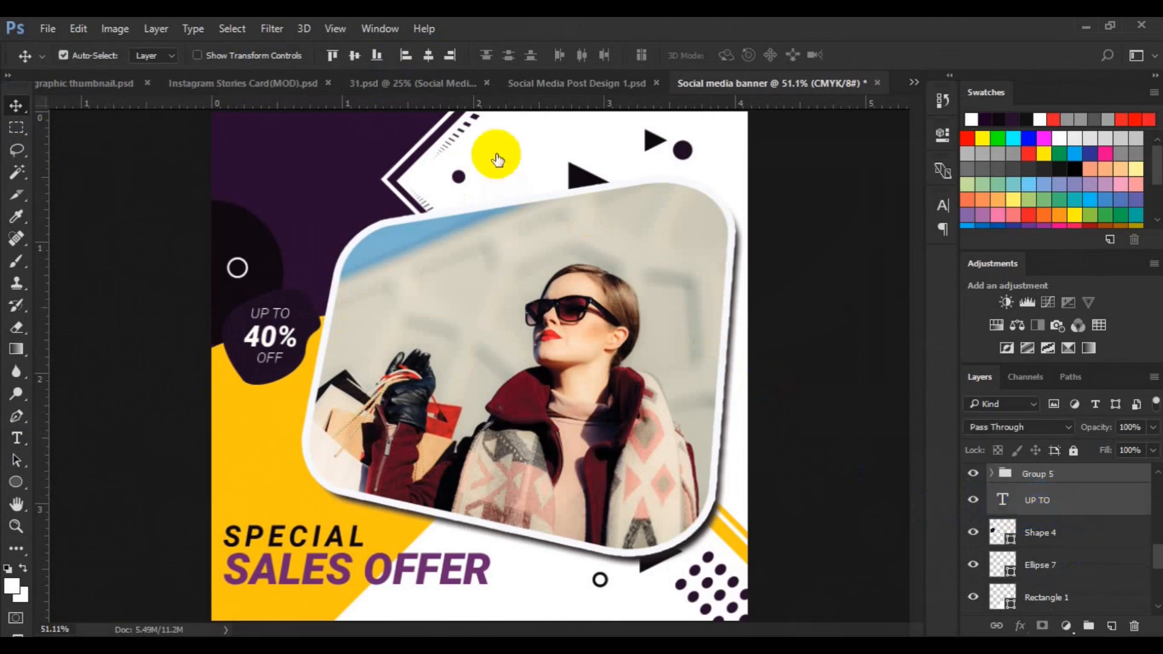
{"action": "key", "text": "ctrl+g"}
{"action": "left_click", "coordinate": [1029, 499], "text": "ctrl"}
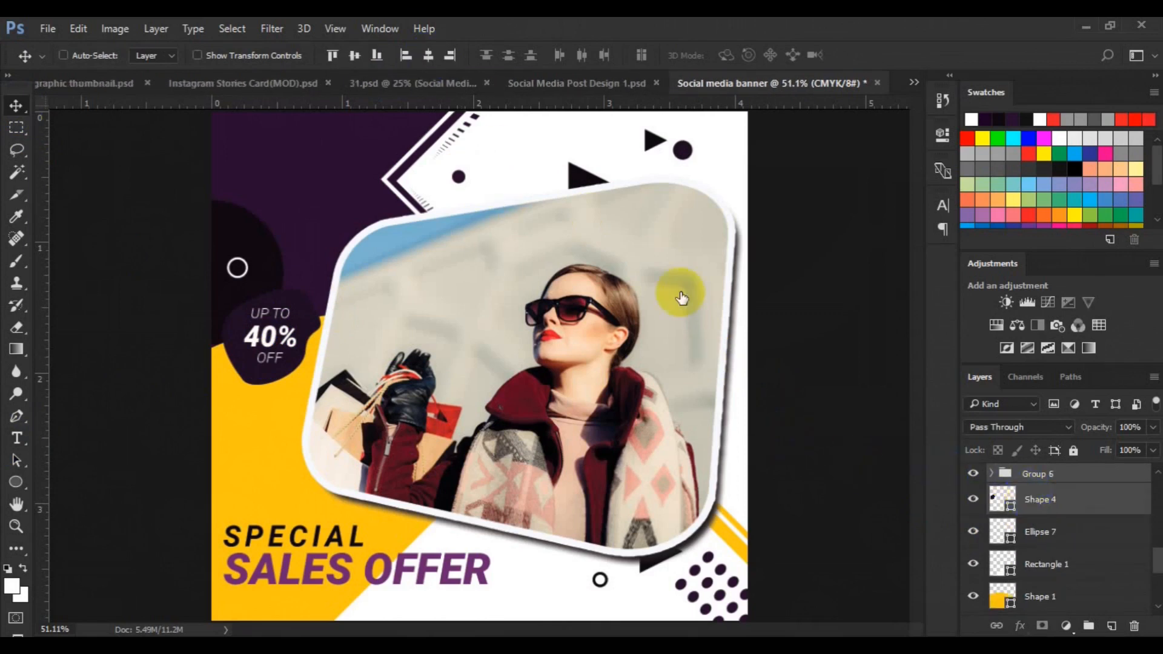
Give the purple blob shape a 6 px yellow stroke
{"action": "left_click", "coordinate": [1000, 503]}
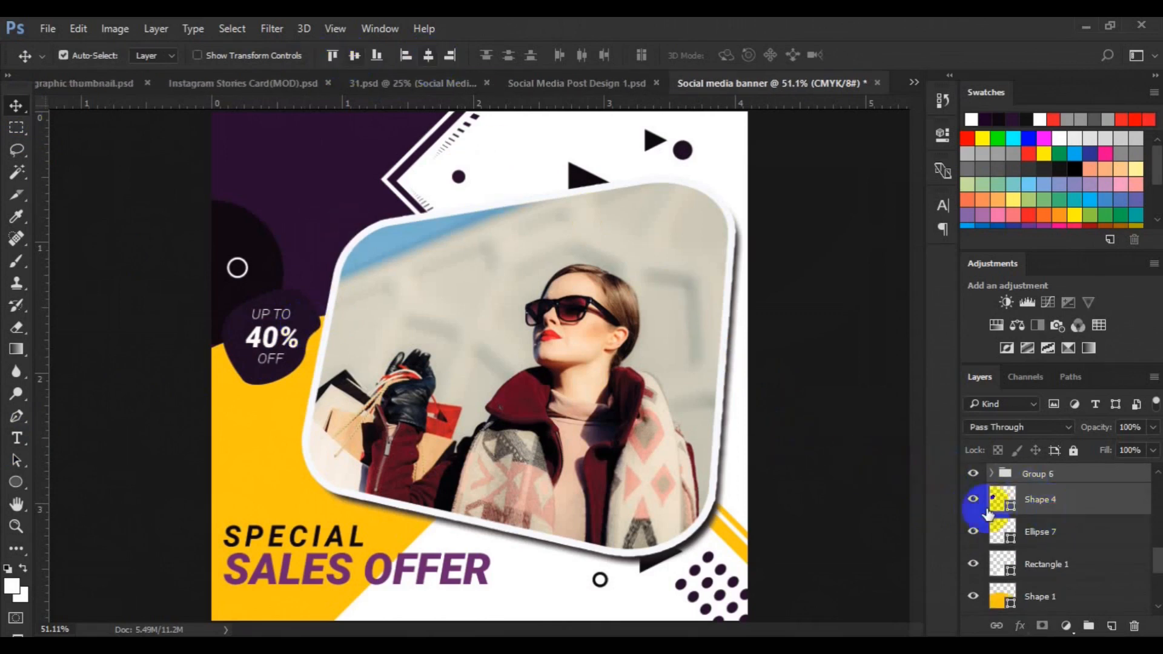
{"action": "left_click", "coordinate": [16, 416]}
{"action": "left_click", "coordinate": [218, 56]}
{"action": "left_click", "coordinate": [298, 88]}
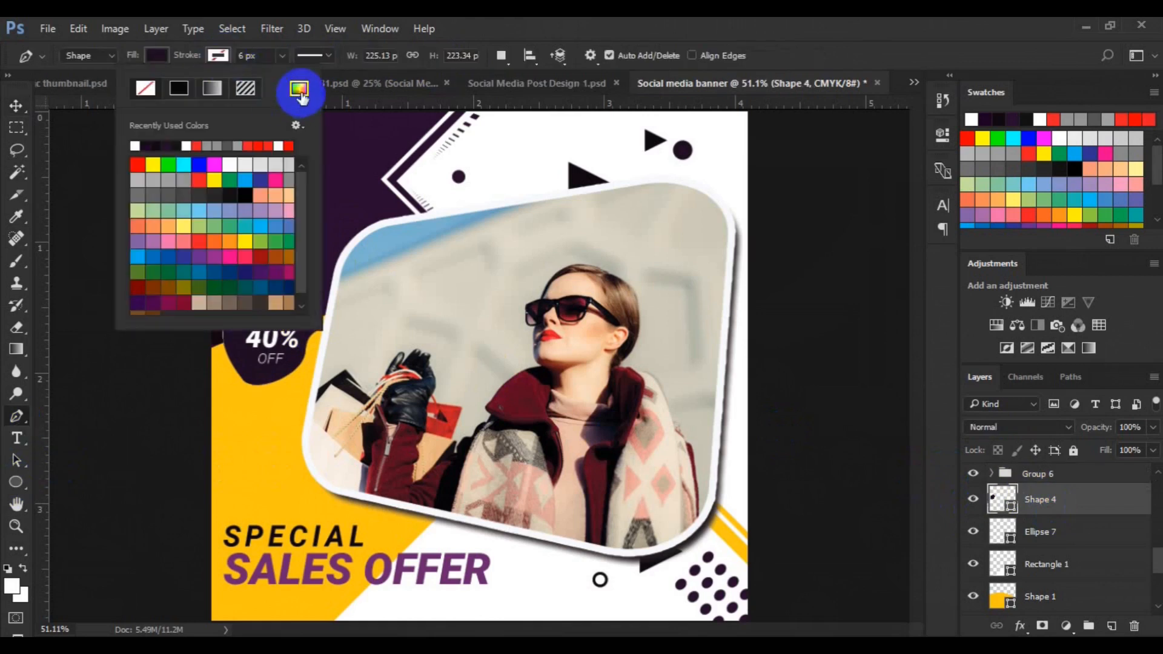
{"action": "left_click", "coordinate": [273, 468]}
{"action": "left_click", "coordinate": [999, 169]}
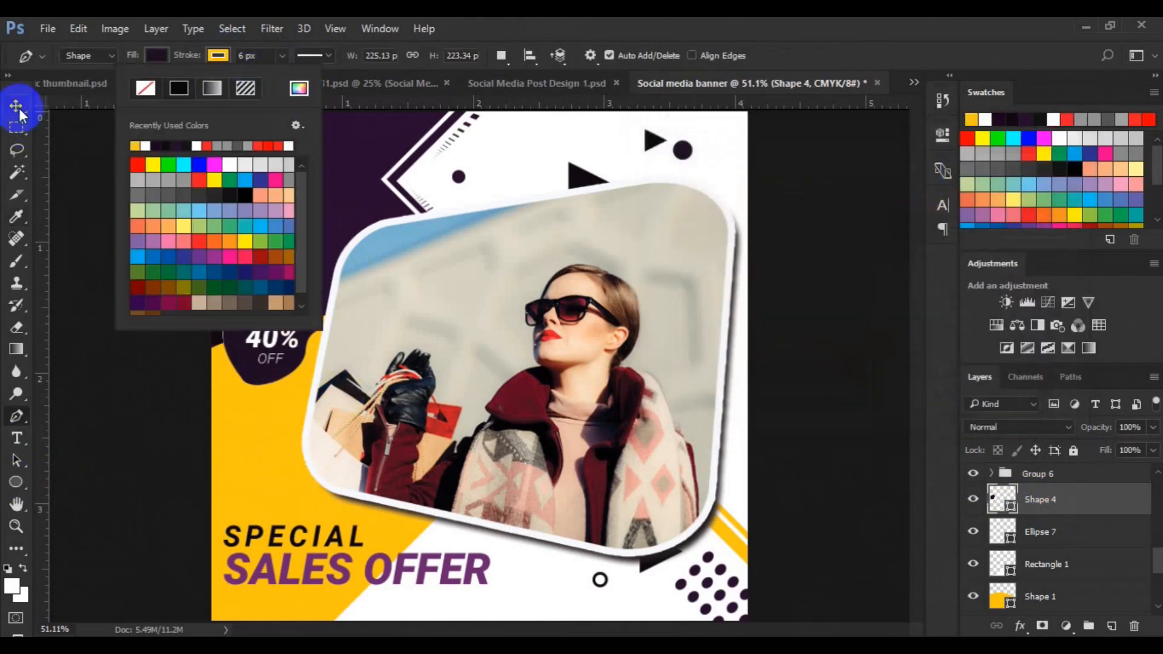
{"action": "left_click", "coordinate": [17, 107]}
{"action": "key", "text": "ctrl+minus"}
{"action": "key", "text": "ctrl+minus"}
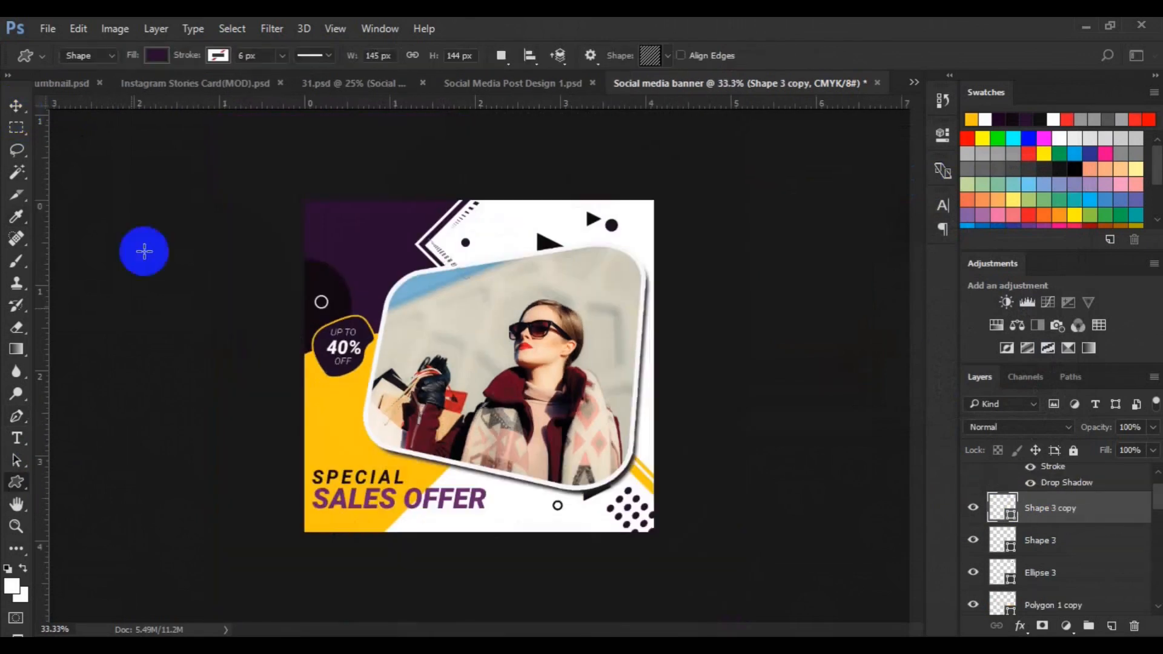
On a new layer, draw a diagonal-stripes custom shape with no fill over the yellow area left of the frame
{"action": "left_click", "coordinate": [157, 56]}
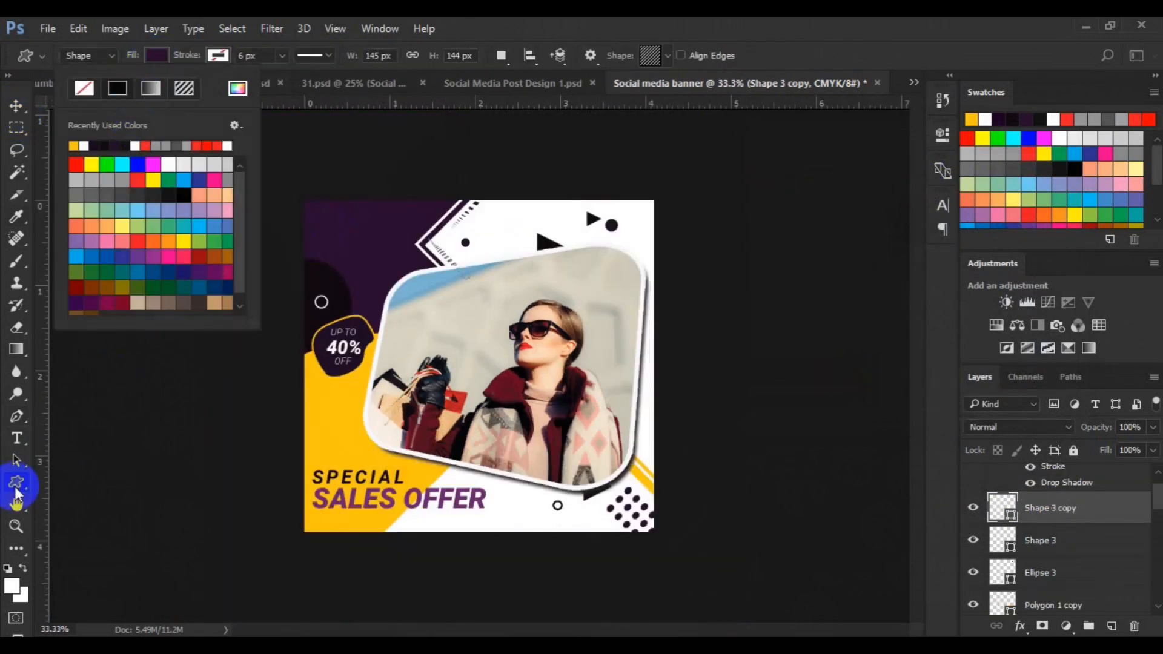
{"action": "key", "text": "v"}
{"action": "left_click", "coordinate": [340, 406]}
{"action": "left_click", "coordinate": [1111, 626]}
{"action": "left_click", "coordinate": [16, 482]}
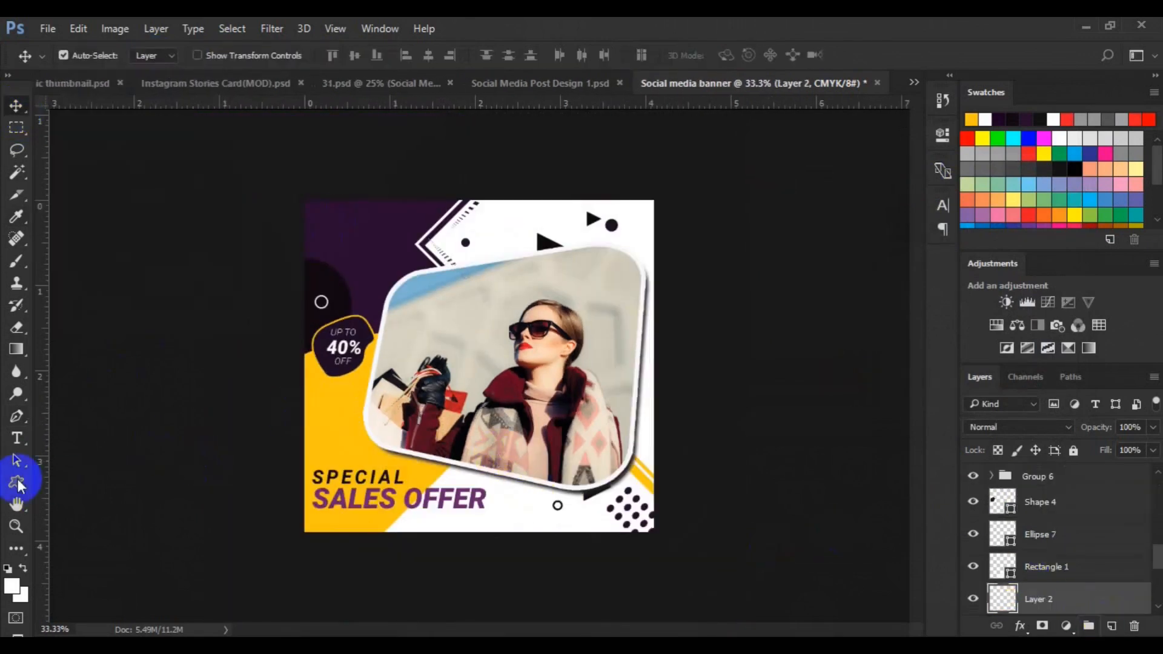
{"action": "left_click", "coordinate": [156, 56]}
{"action": "left_click", "coordinate": [146, 89]}
{"action": "left_click", "coordinate": [158, 56]}
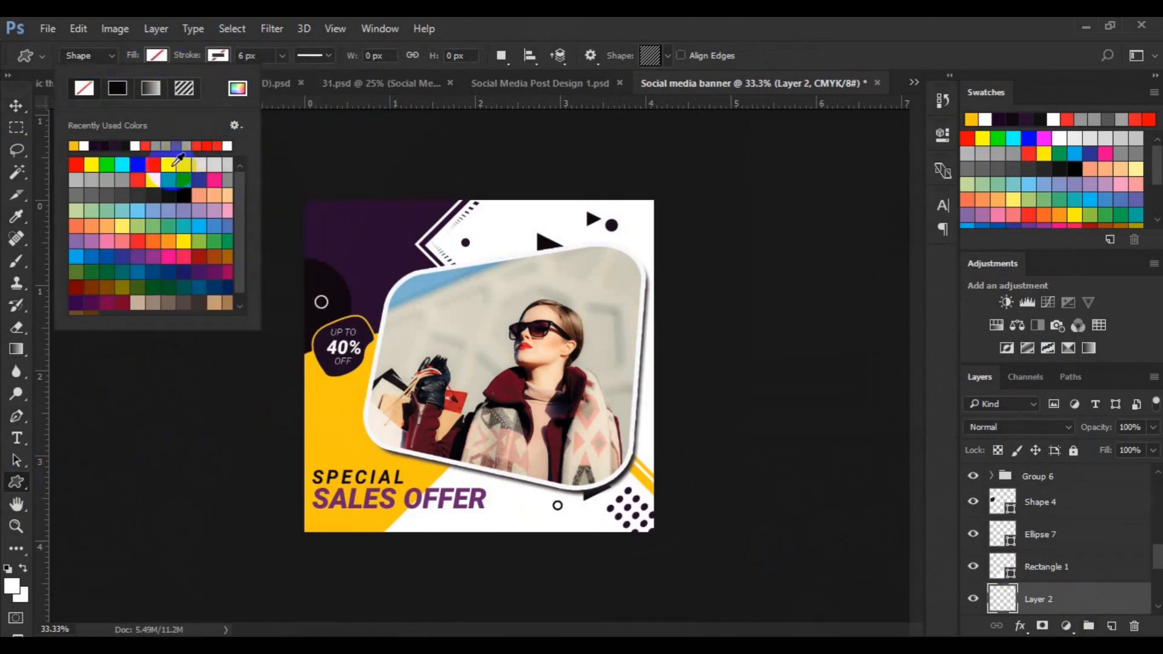
{"action": "left_click", "coordinate": [170, 166]}
{"action": "left_click", "coordinate": [309, 430]}
{"action": "left_click_drag", "start_coordinate": [309, 430], "coordinate": [349, 522]}
{"action": "key", "text": "v"}
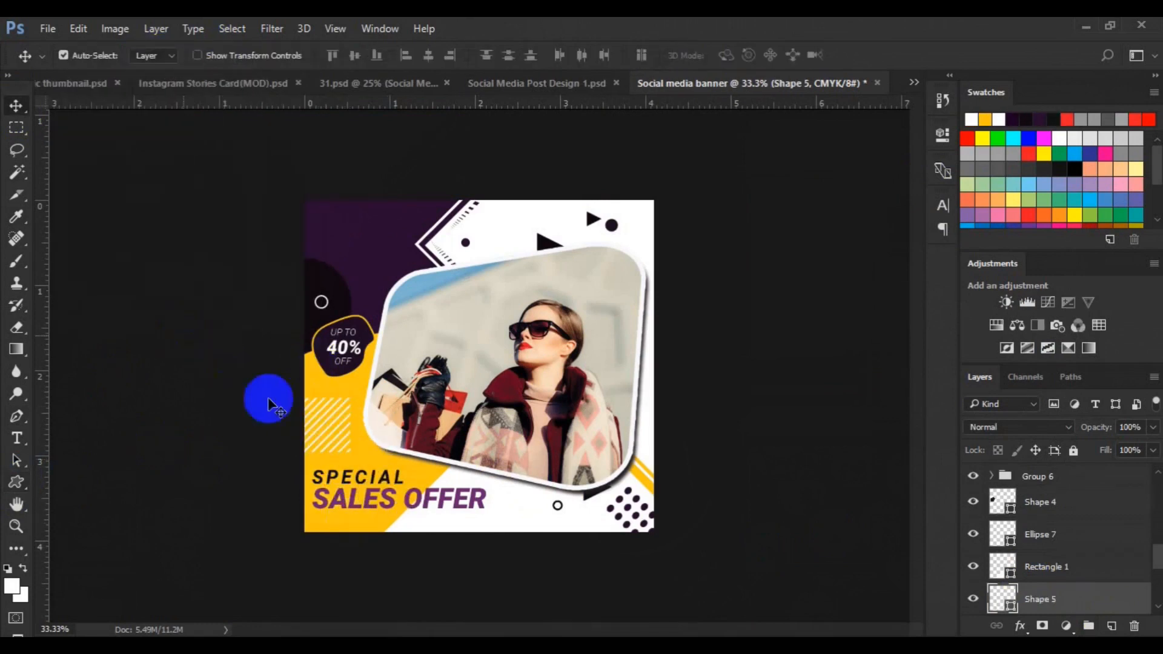
Move the stripes shape to the canvas's left edge
{"action": "key", "text": "ctrl+t"}
{"action": "left_click_drag", "start_coordinate": [308, 430], "coordinate": [305, 431]}
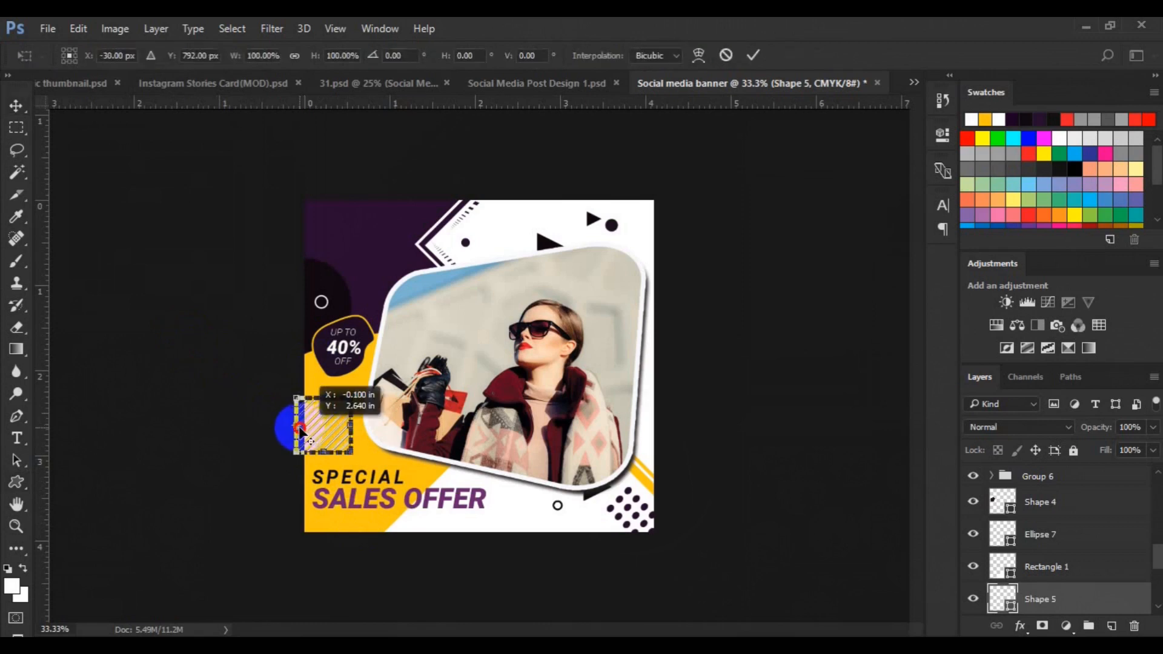
{"action": "left_click", "coordinate": [331, 431]}
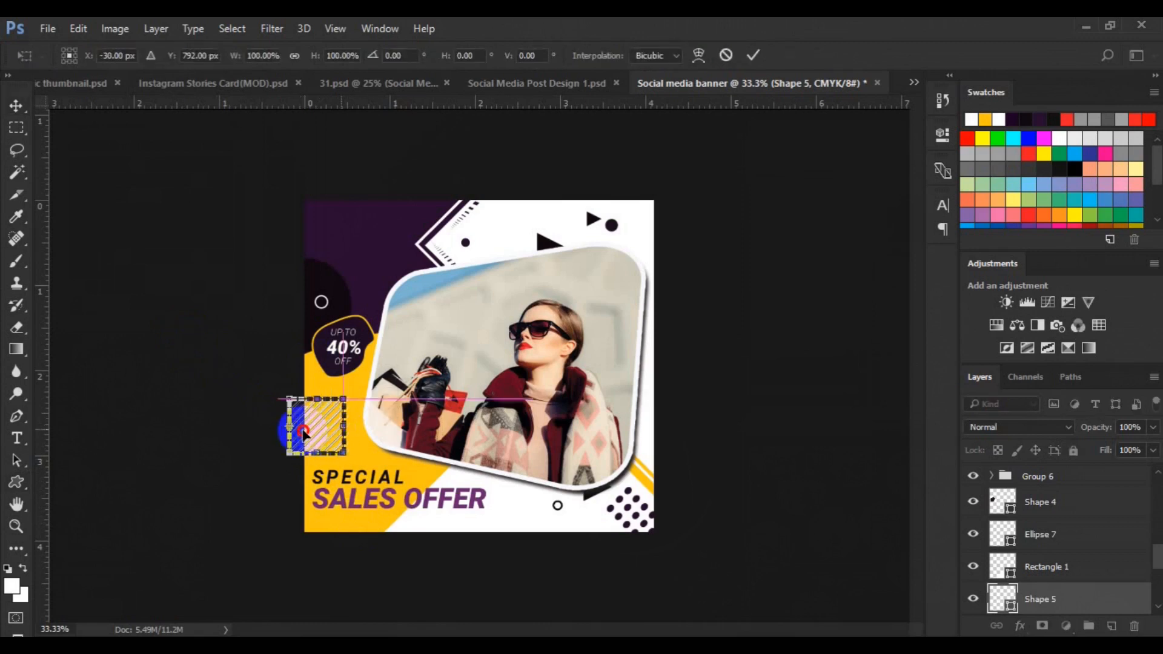
{"action": "left_click_drag", "start_coordinate": [304, 433], "coordinate": [320, 432]}
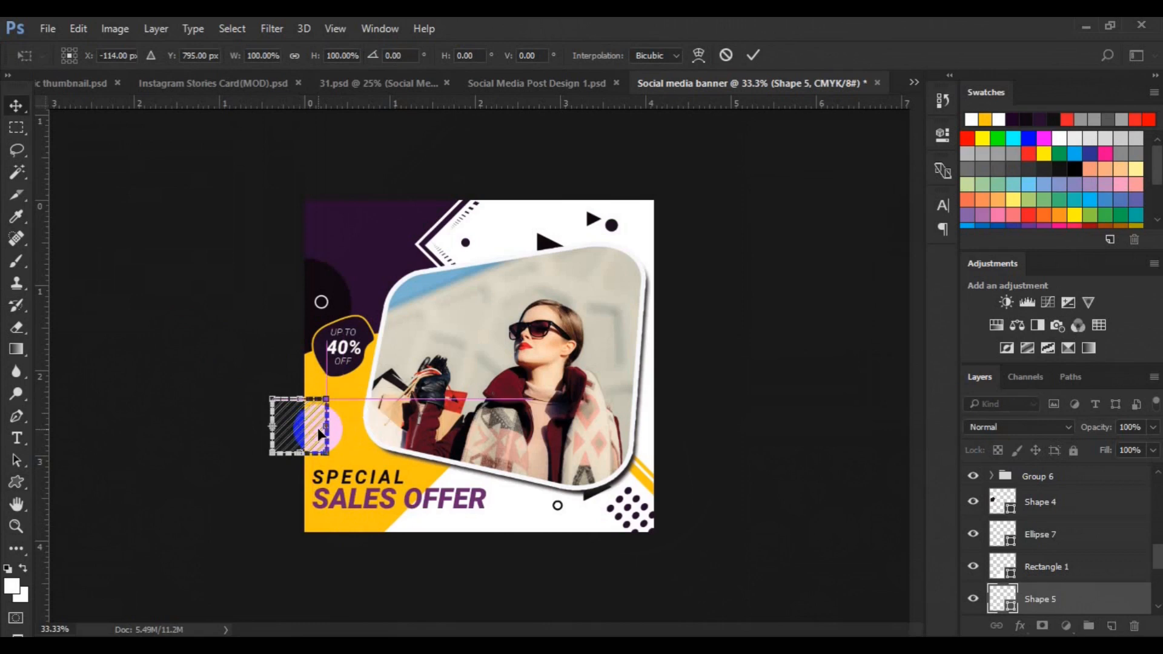
{"action": "left_click", "coordinate": [480, 246]}
{"action": "left_click", "coordinate": [506, 226]}
On a new layer, draw a 150 px dark purple diagonal-stripes shape and move it into the top-right corner
{"action": "key", "text": "ctrl+shift+alt+n"}
{"action": "left_click", "coordinate": [16, 482]}
{"action": "left_click", "coordinate": [156, 55]}
{"action": "left_click", "coordinate": [114, 145]}
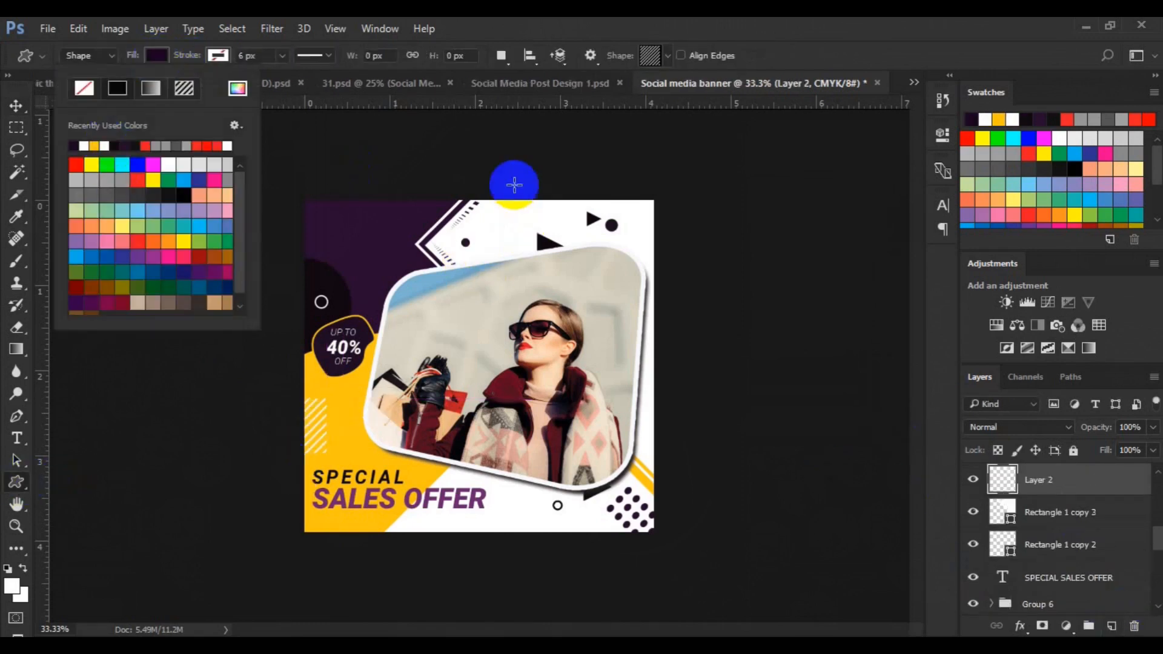
{"action": "left_click_drag", "start_coordinate": [514, 183], "coordinate": [557, 228]}
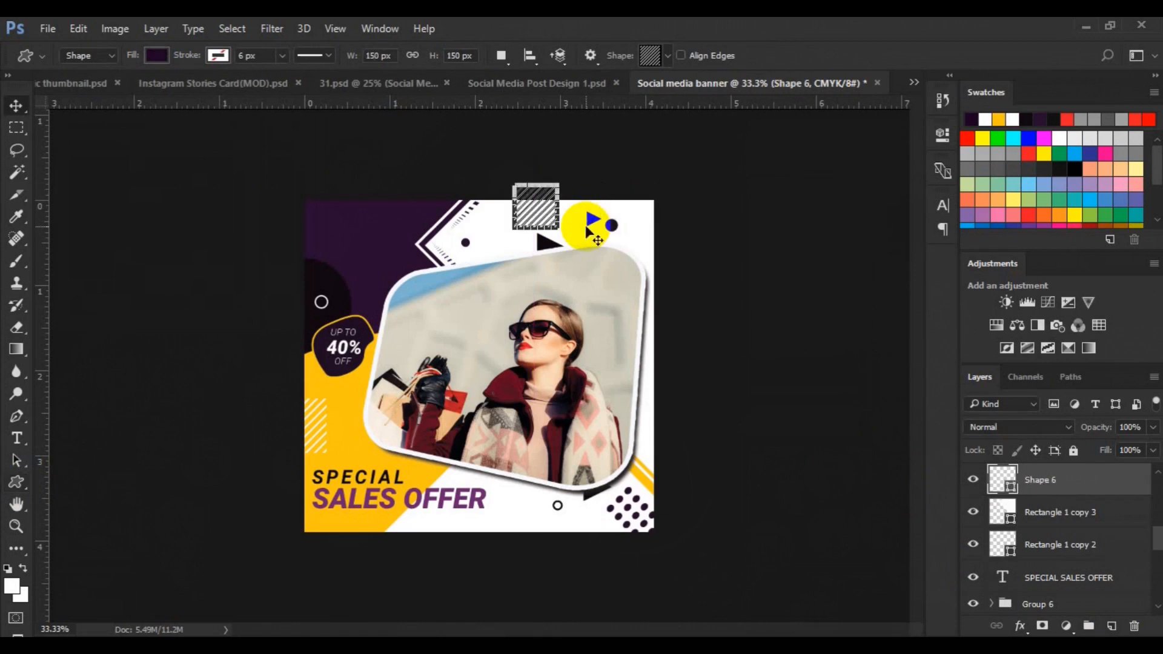
{"action": "key", "text": "v"}
{"action": "left_click_drag", "start_coordinate": [540, 219], "coordinate": [653, 230]}
Scale the small triangle and circle at the top right down to about 74%
{"action": "left_click", "coordinate": [591, 218]}
{"action": "left_click", "coordinate": [610, 226]}
{"action": "left_click", "coordinate": [589, 217]}
{"action": "left_click", "coordinate": [1038, 489]}
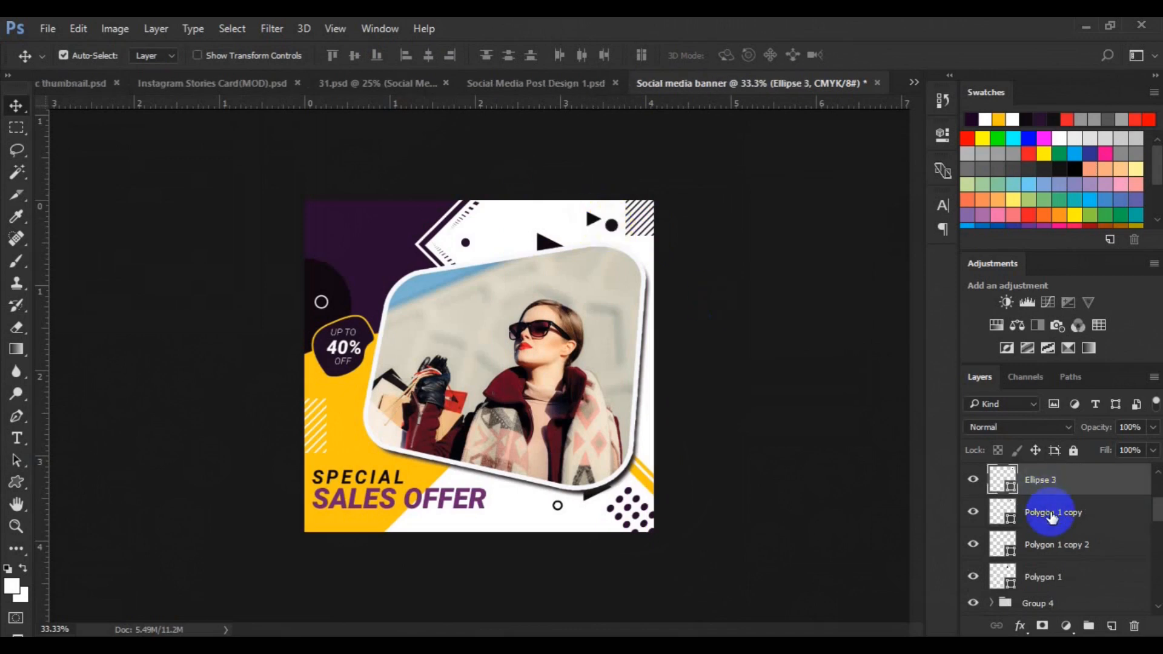
{"action": "left_click", "coordinate": [1051, 515], "text": "ctrl"}
{"action": "key", "text": "ctrl+t"}
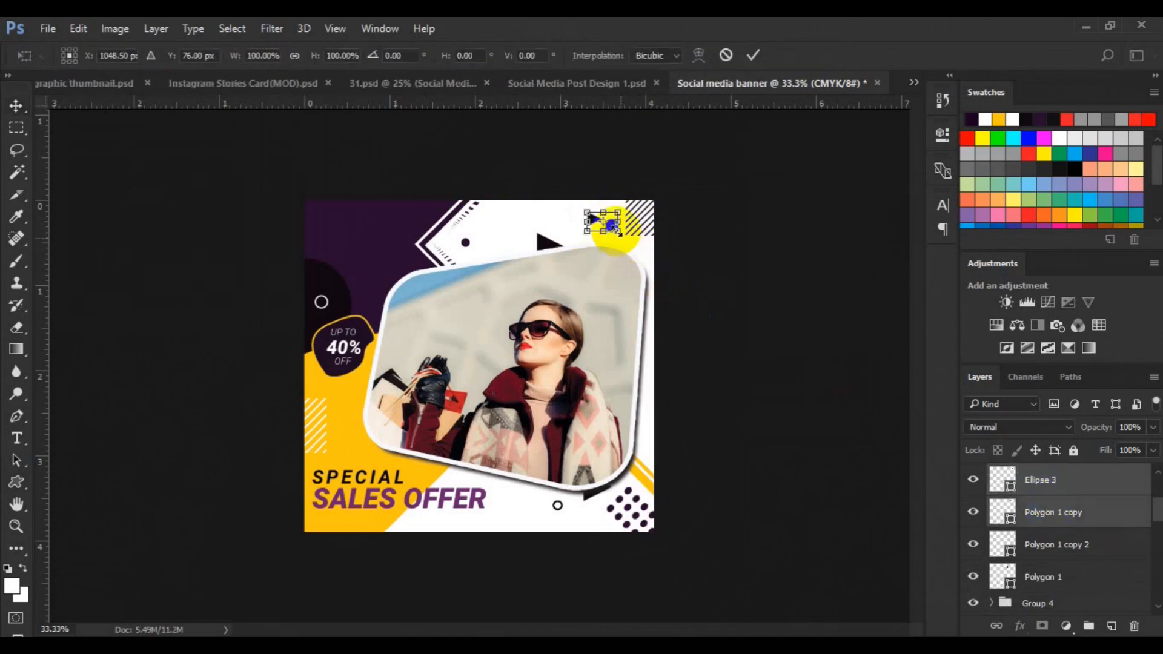
{"action": "left_click_drag", "start_coordinate": [614, 230], "coordinate": [600, 221]}
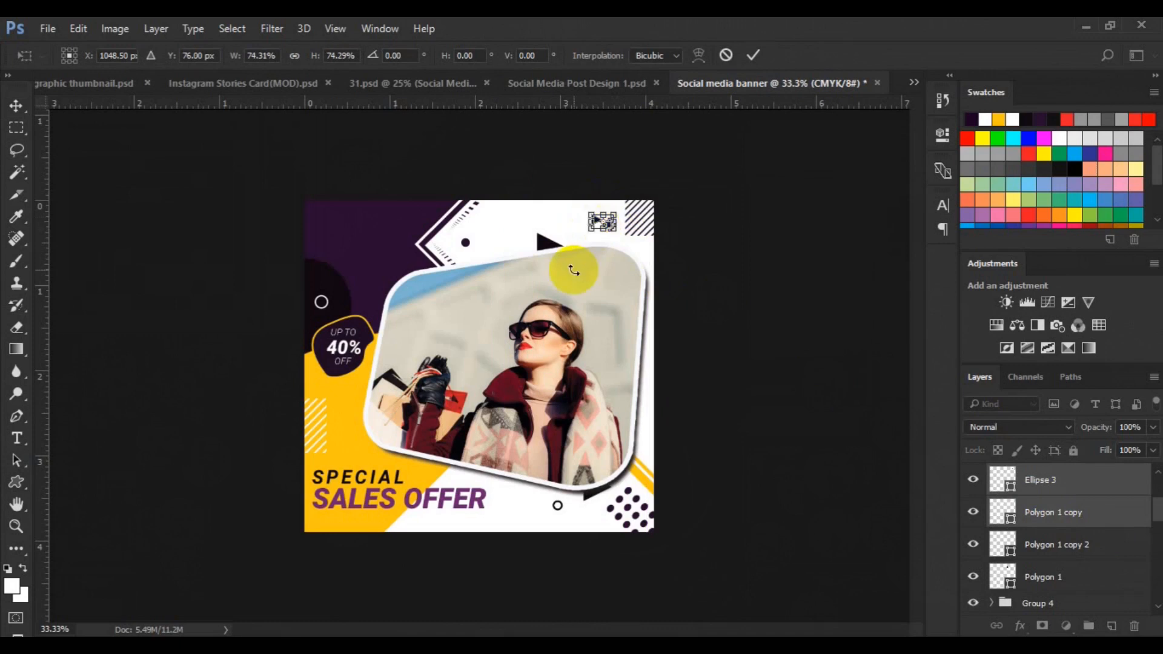
{"action": "left_click", "coordinate": [755, 55]}
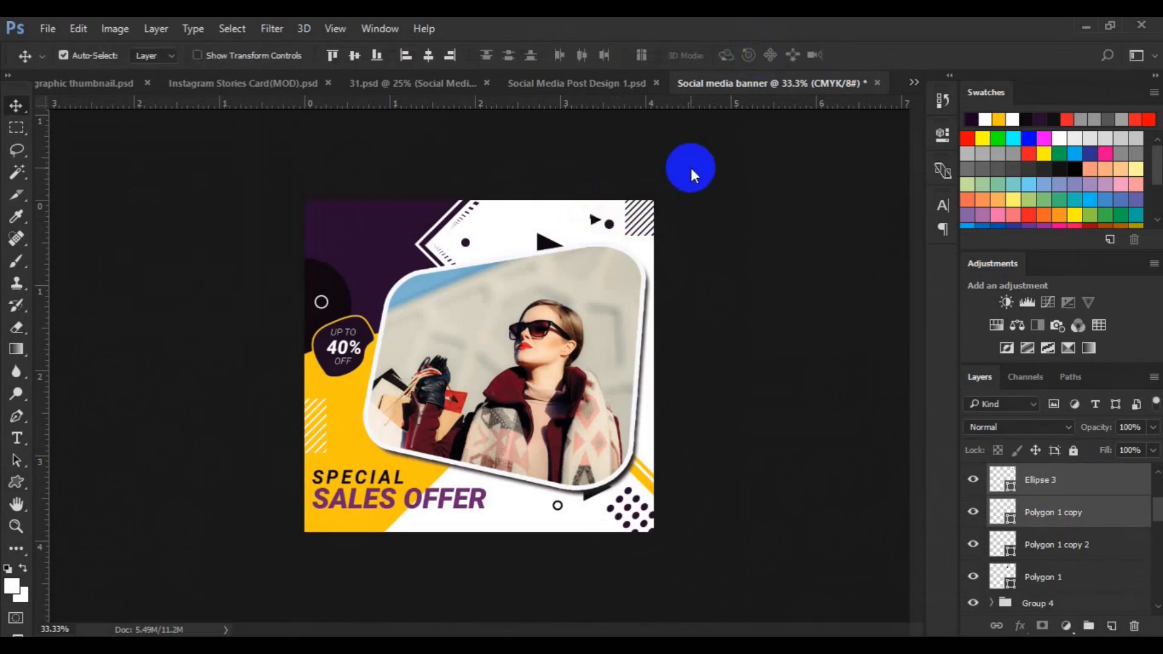
Move the small triangle and circle left, then delete the small triangle's layer
{"action": "key", "text": "ctrl+t"}
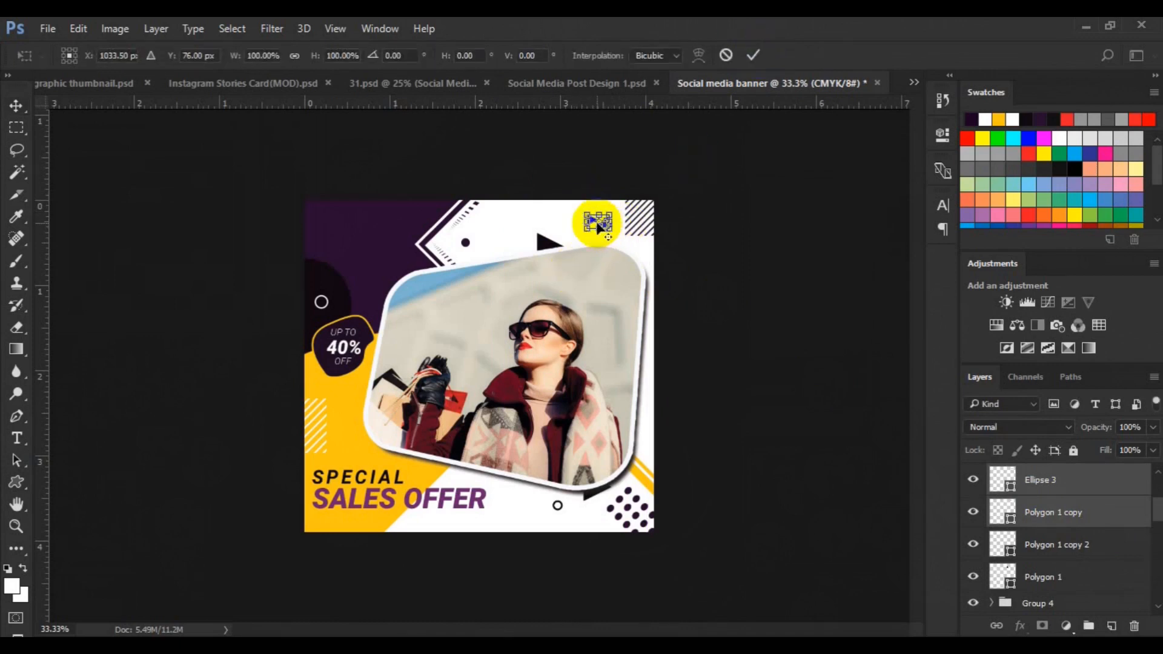
{"action": "left_click_drag", "start_coordinate": [552, 219], "coordinate": [569, 219]}
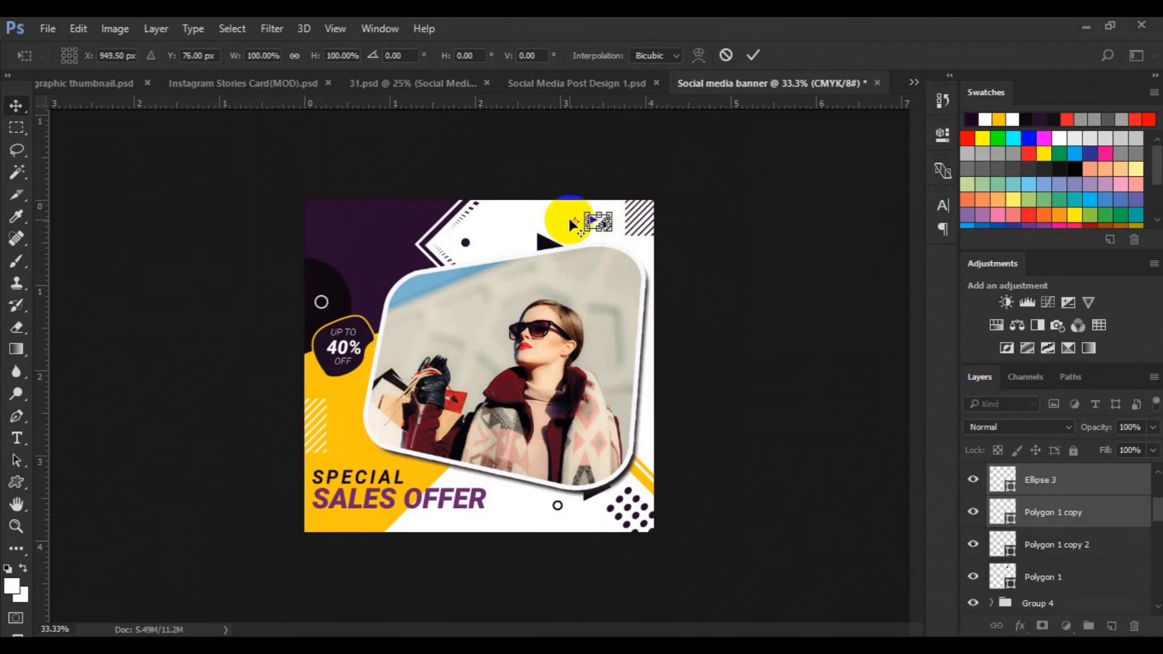
{"action": "key", "text": "Return"}
{"action": "left_click", "coordinate": [1070, 513]}
{"action": "key", "text": "Delete"}
Scale the small circle at the top right up to about 303%
{"action": "left_click", "coordinate": [579, 226]}
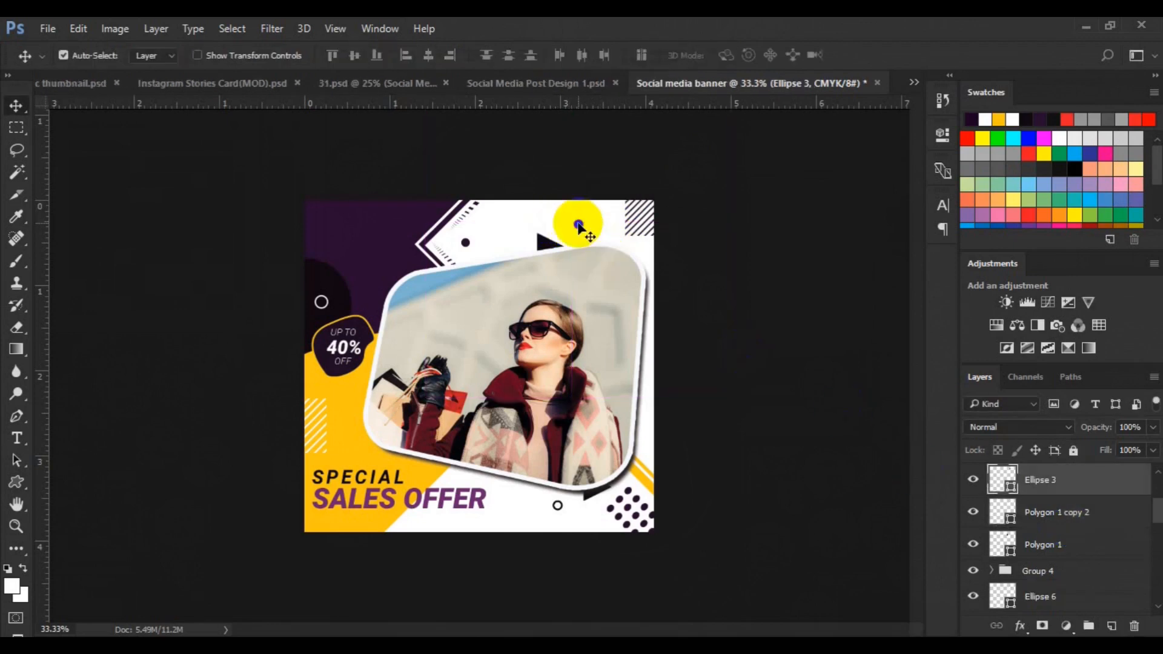
{"action": "key", "text": "ctrl+t"}
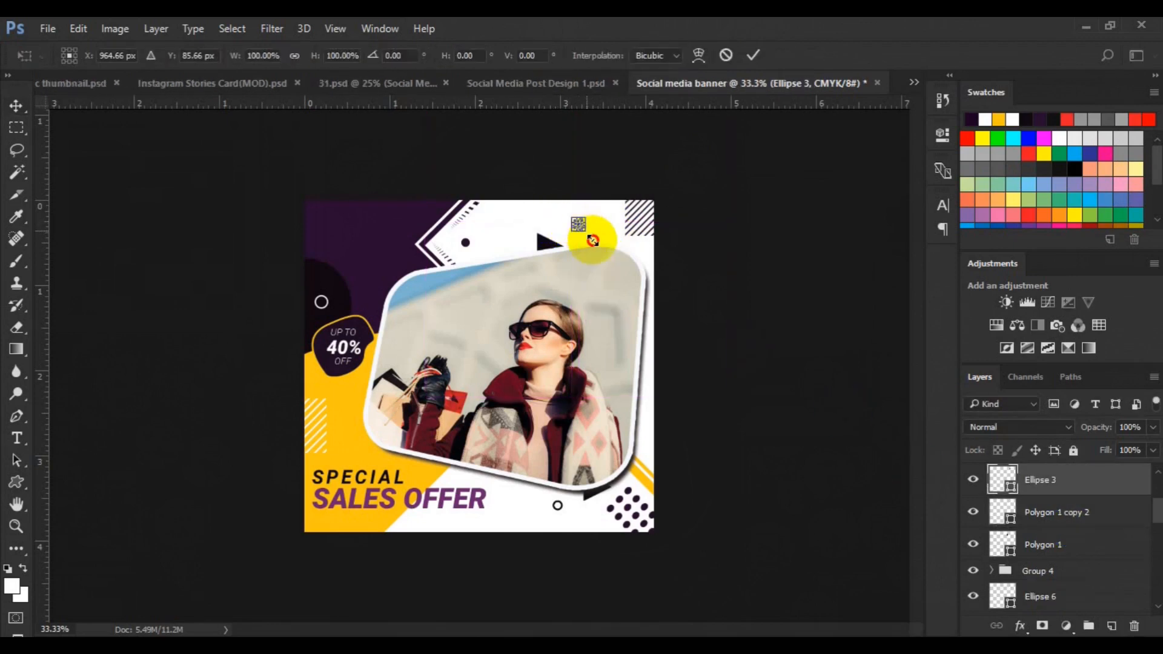
{"action": "left_click_drag", "start_coordinate": [593, 241], "coordinate": [594, 240]}
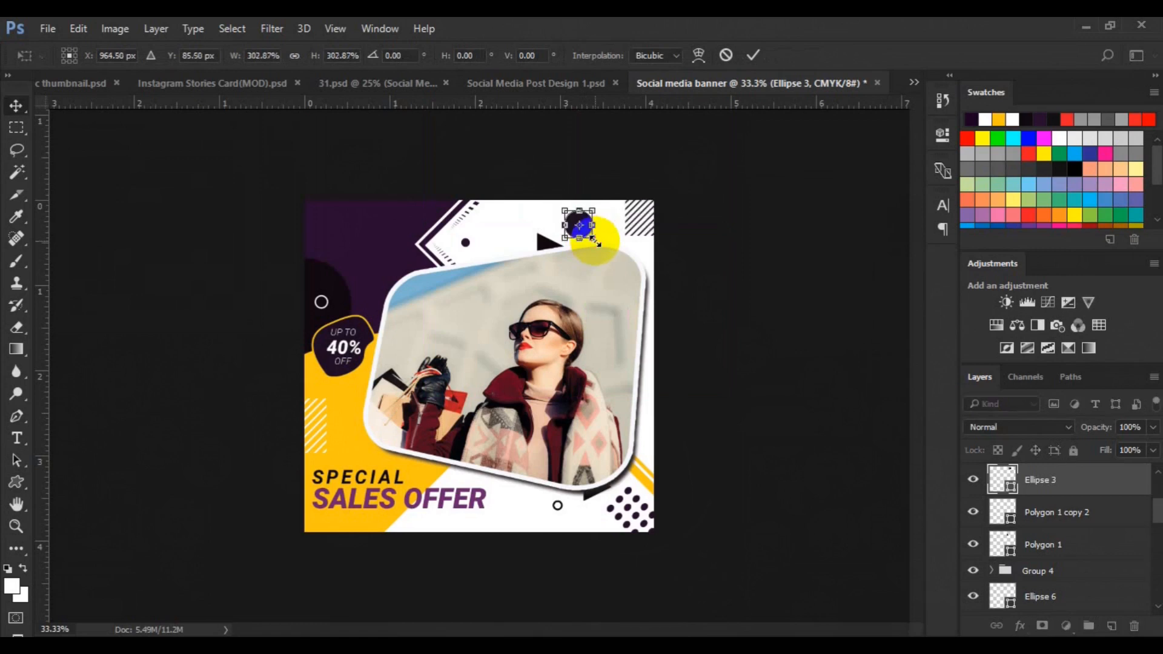
{"action": "key", "text": "Return"}
Give the enlarged circle a yellow stroke with no fill, making it an outlined ring
{"action": "left_click", "coordinate": [17, 482]}
{"action": "left_click", "coordinate": [217, 56]}
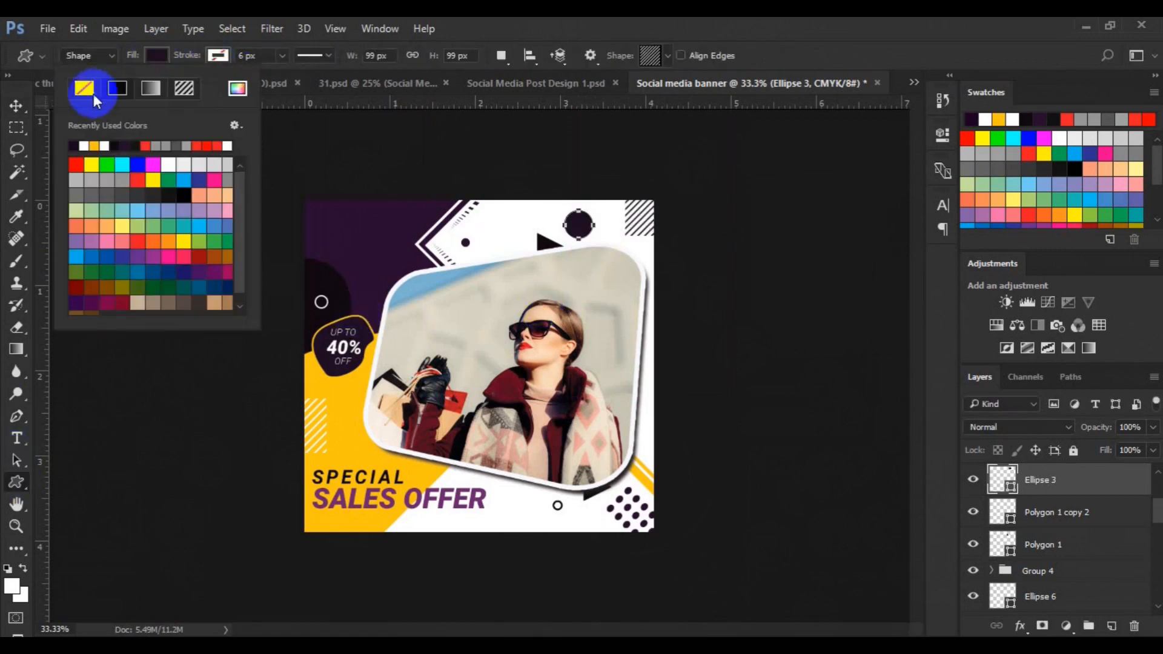
{"action": "left_click", "coordinate": [214, 58]}
{"action": "left_click", "coordinate": [214, 57]}
{"action": "left_click", "coordinate": [224, 57]}
{"action": "left_click", "coordinate": [156, 146]}
On a new layer, draw a small yellow crossed-lines custom shape in the banner's top-left corner as a logo mark
{"action": "left_click", "coordinate": [17, 106]}
{"action": "left_click", "coordinate": [368, 235]}
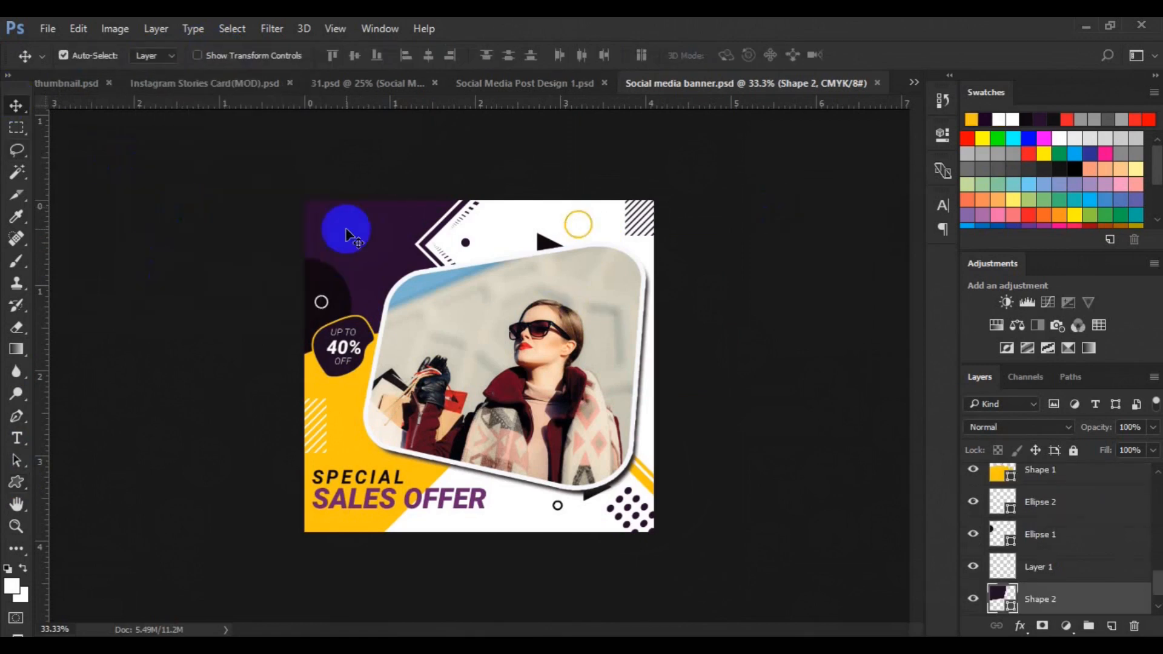
{"action": "left_click", "coordinate": [16, 485]}
{"action": "left_click", "coordinate": [1111, 626]}
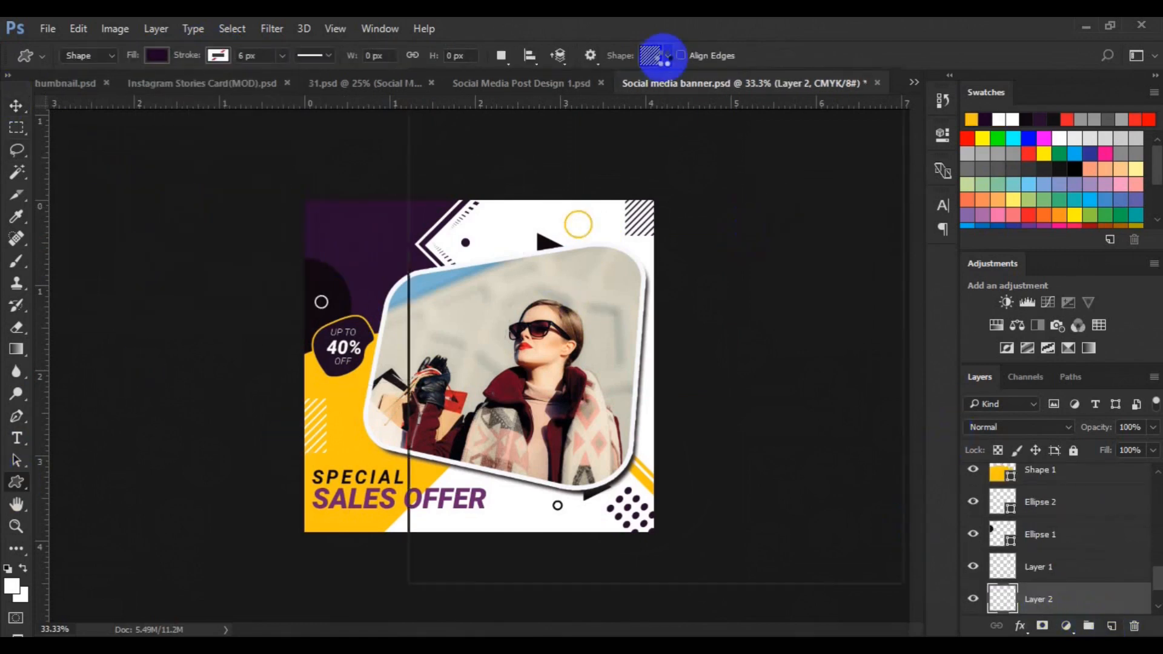
{"action": "left_click", "coordinate": [666, 55]}
{"action": "scroll", "coordinate": [861, 459], "scroll_direction": "down", "scroll_amount": 15}
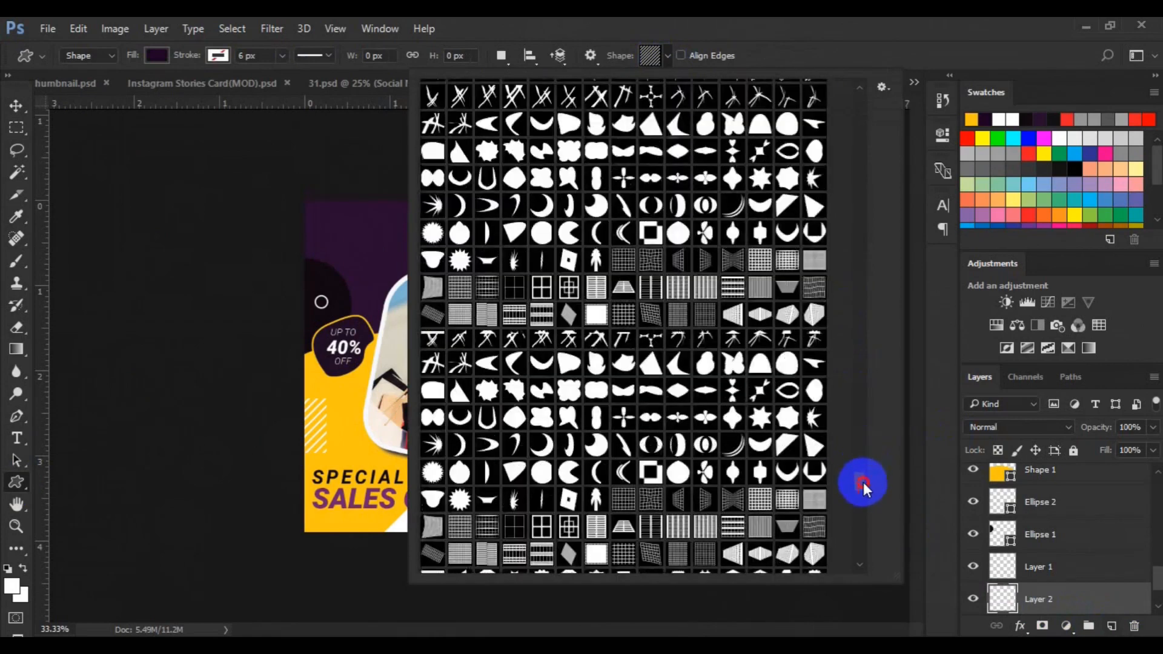
{"action": "left_click_drag", "start_coordinate": [865, 469], "coordinate": [861, 334]}
{"action": "scroll", "coordinate": [856, 309], "scroll_direction": "down", "scroll_amount": 20}
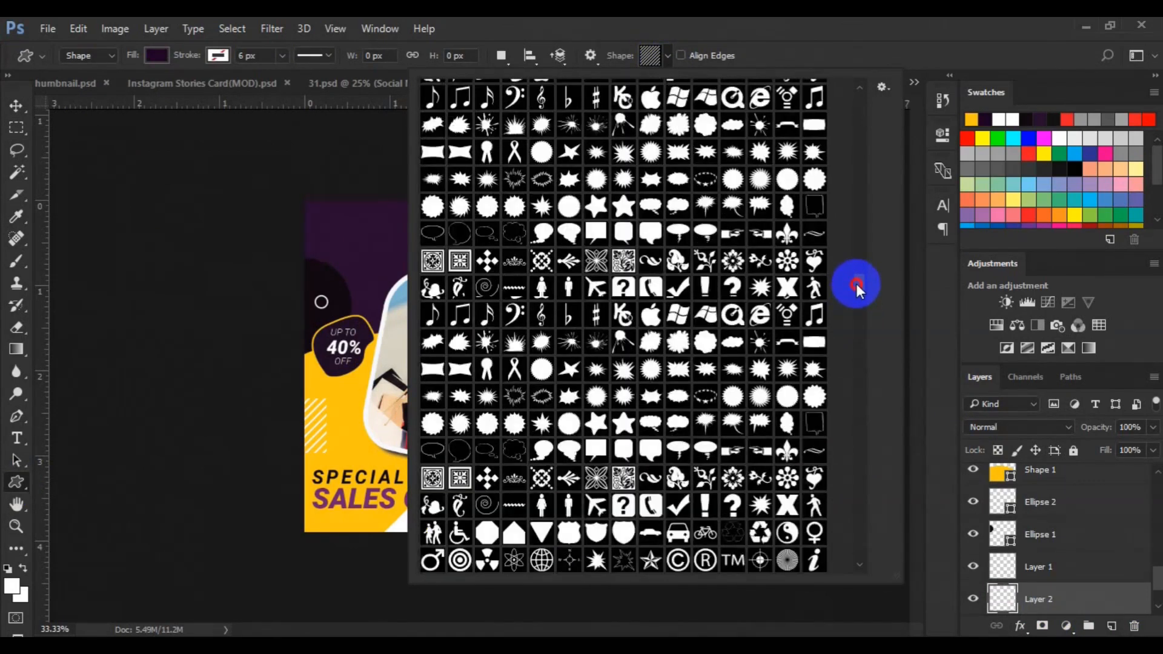
{"action": "left_click", "coordinate": [793, 179]}
{"action": "left_click", "coordinate": [161, 57]}
{"action": "left_click", "coordinate": [72, 147]}
{"action": "left_click", "coordinate": [340, 245]}
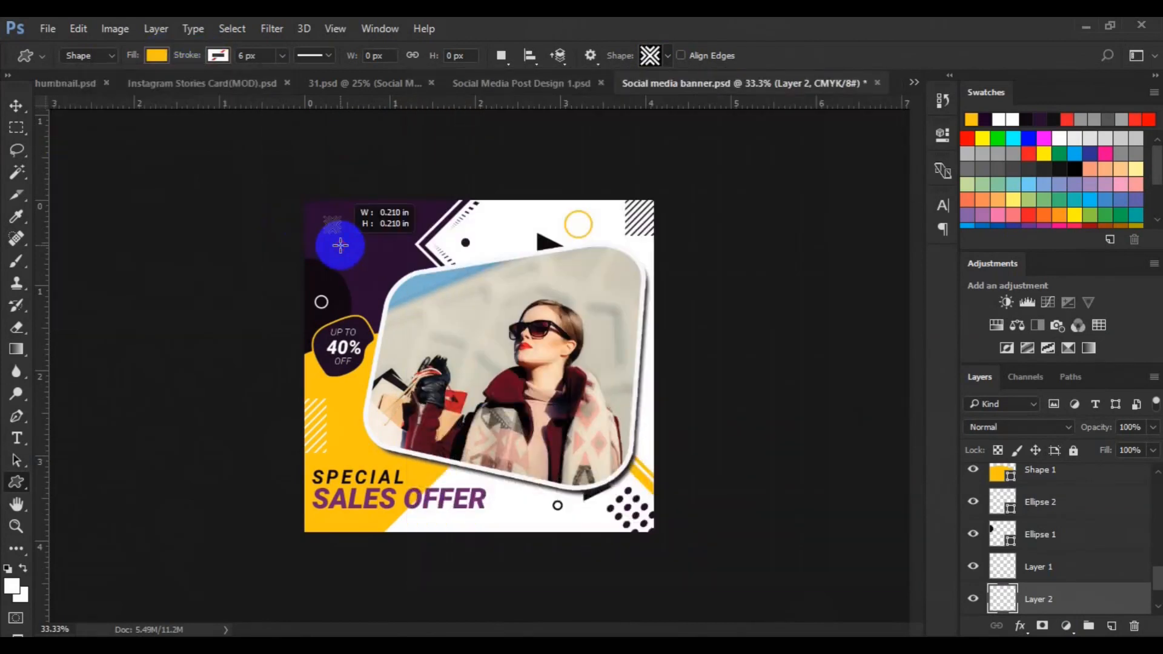
{"action": "key", "text": "v"}
Paste the text 'LOGO DESIGN' beside the logo mark and set its font style to Roboto Medium
{"action": "left_click", "coordinate": [19, 437]}
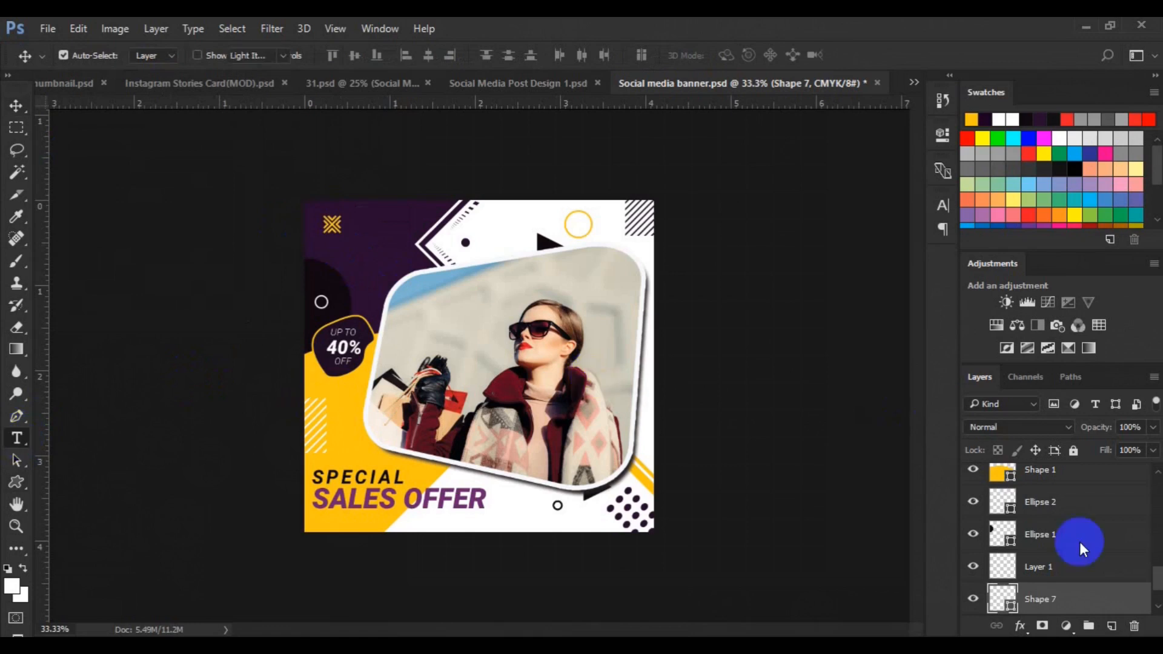
{"action": "left_click", "coordinate": [1112, 626]}
{"action": "left_click", "coordinate": [355, 227]}
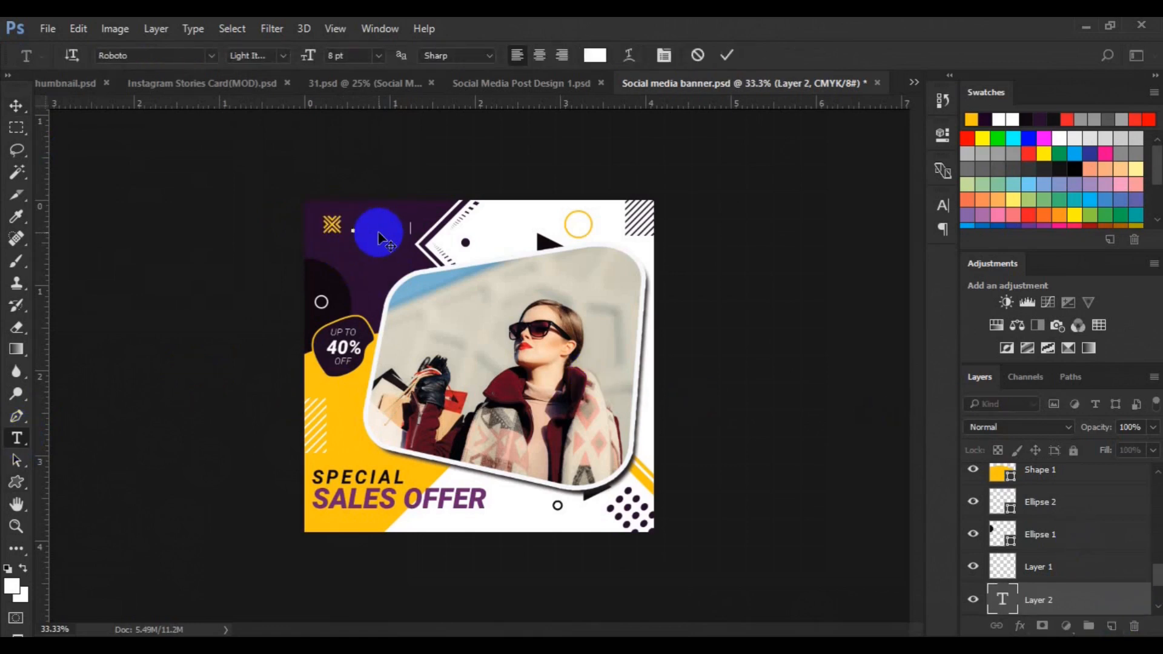
{"action": "type", "text": "LOGO DESIGN"}
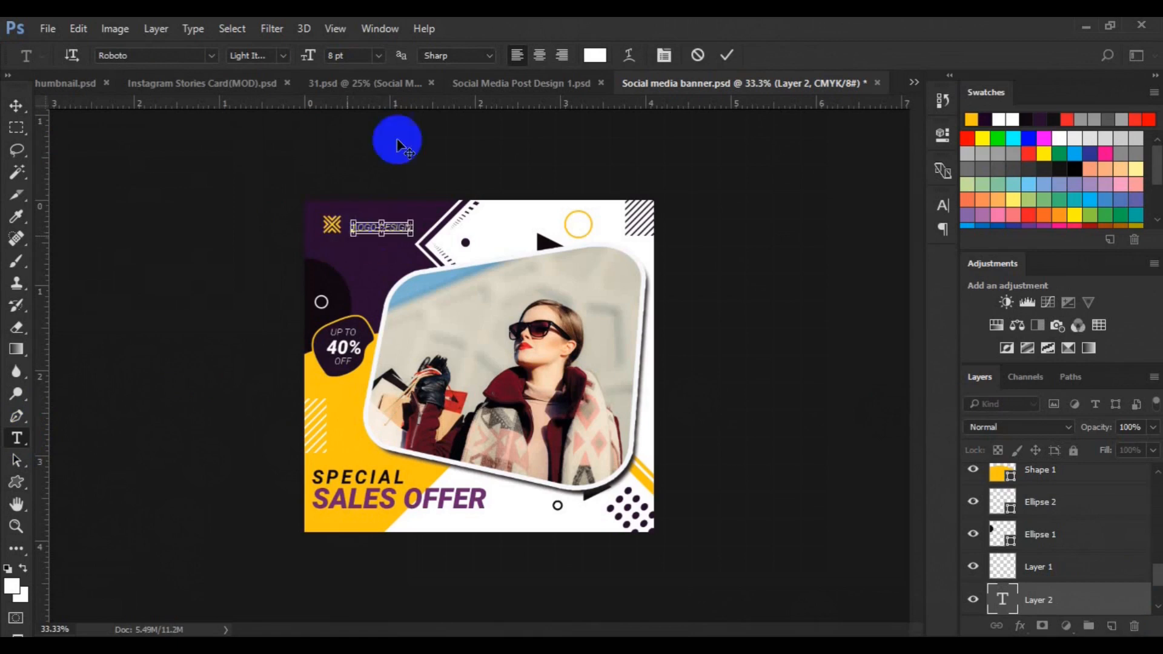
{"action": "left_click", "coordinate": [283, 55]}
{"action": "left_click", "coordinate": [249, 139]}
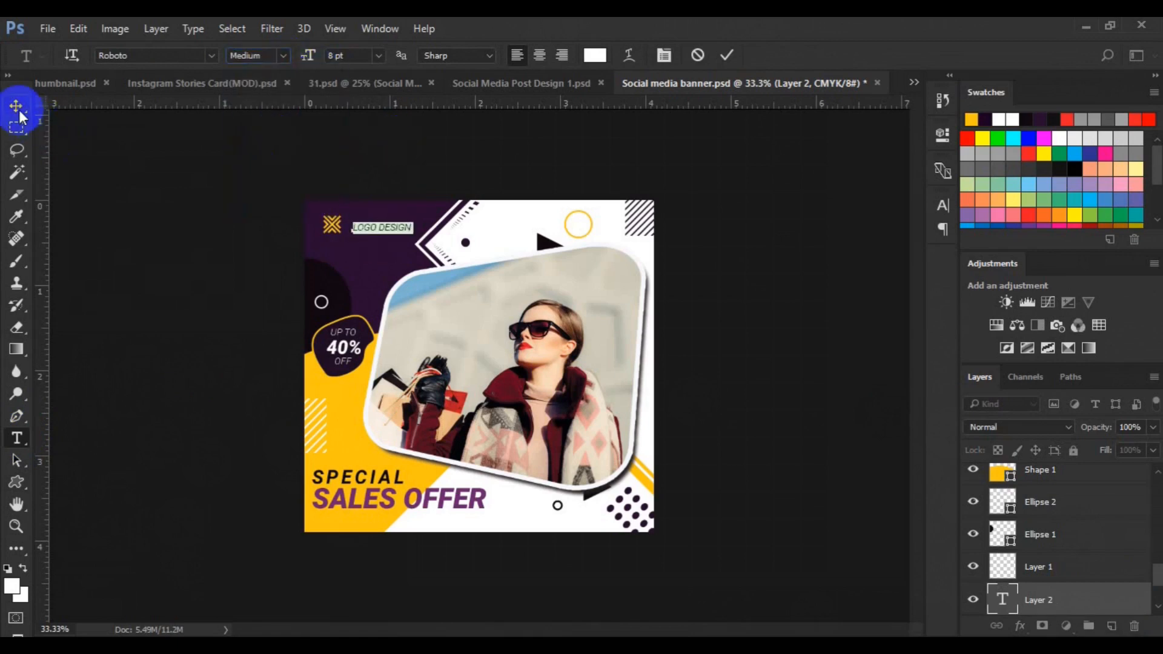
{"action": "left_click", "coordinate": [20, 110]}
{"action": "mouse_move", "coordinate": [356, 228]}
{"action": "left_mouse_down"}
{"action": "mouse_move", "coordinate": [363, 208]}
{"action": "mouse_move", "coordinate": [361, 230]}
{"action": "left_mouse_up"}
Align the logo mark and 'LOGO DESIGN' text on their horizontal centres and move the text below the mark
{"action": "left_click", "coordinate": [1052, 564], "text": "shift"}
{"action": "left_click", "coordinate": [432, 63]}
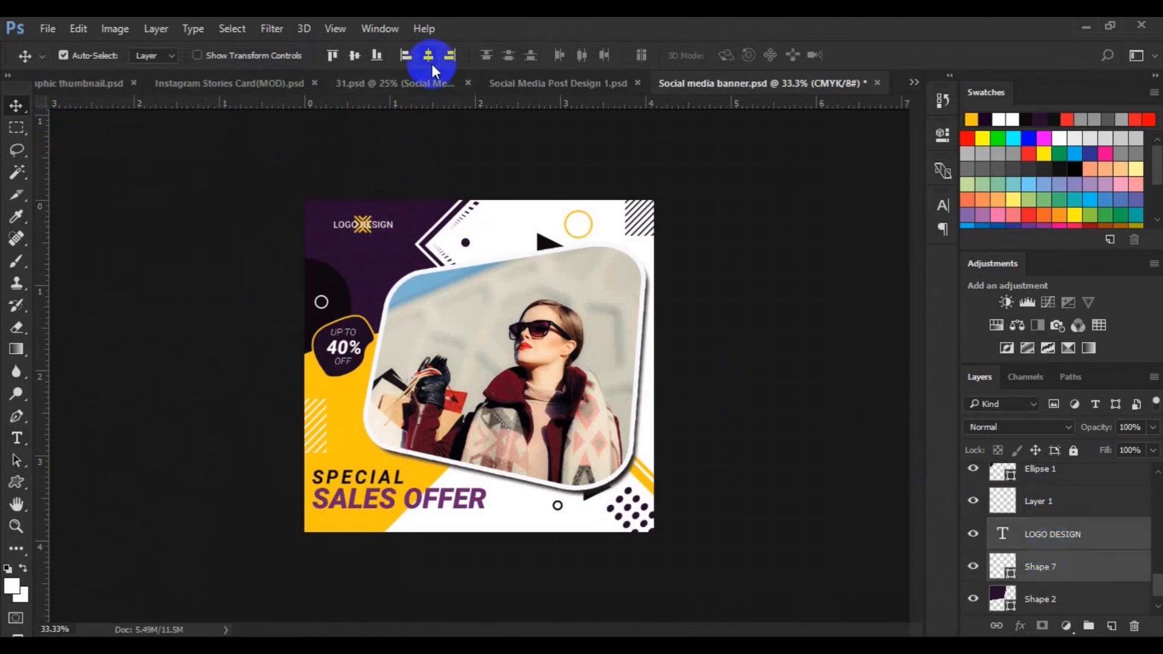
{"action": "left_click", "coordinate": [1051, 558]}
{"action": "key", "text": "ctrl+t"}
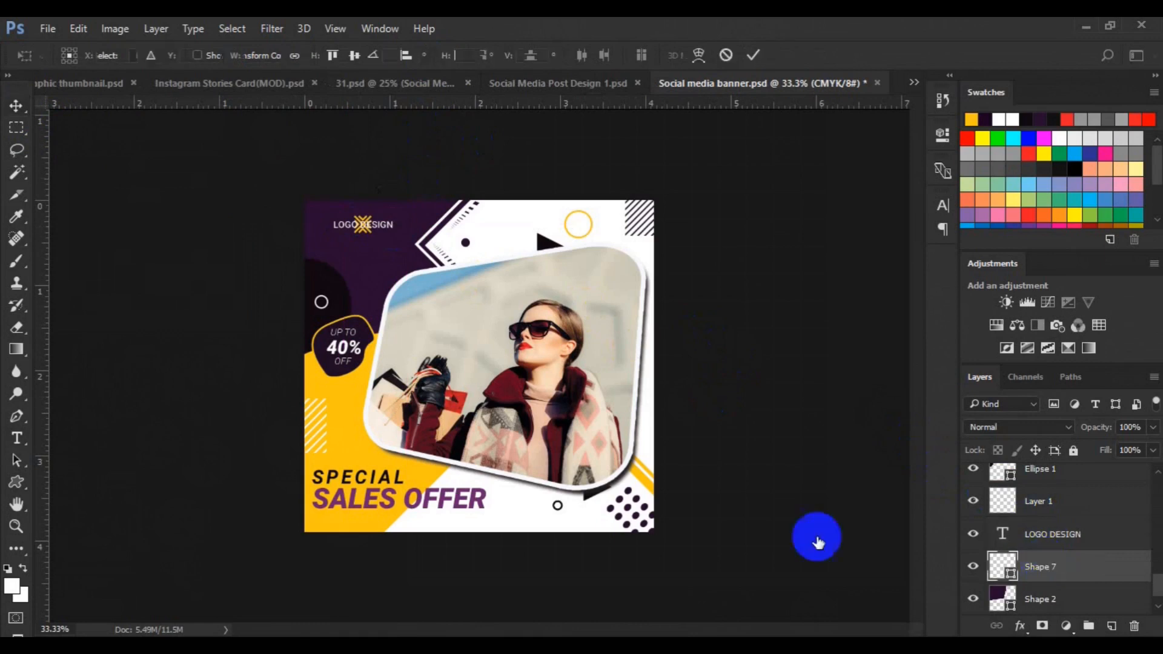
{"action": "key", "text": "Return"}
{"action": "left_click_drag", "start_coordinate": [386, 227], "coordinate": [385, 242]}
Nudge the logo mark and text slightly into final position
{"action": "left_click", "coordinate": [1038, 565], "text": "ctrl"}
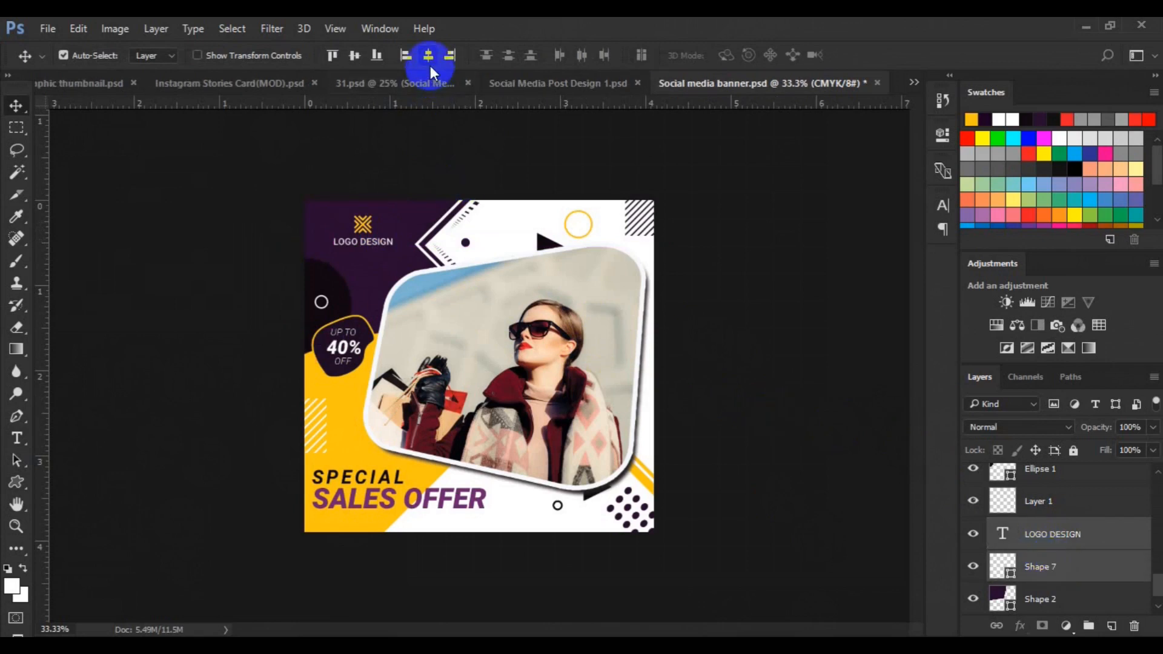
{"action": "key", "text": "ctrl+t"}
{"action": "left_click_drag", "start_coordinate": [371, 237], "coordinate": [372, 241]}
{"action": "key", "text": "Return"}
On a new layer, draw a yellow 315 x 78 px rectangle at the bottom and round its corners to 39 px
{"action": "left_click", "coordinate": [492, 518]}
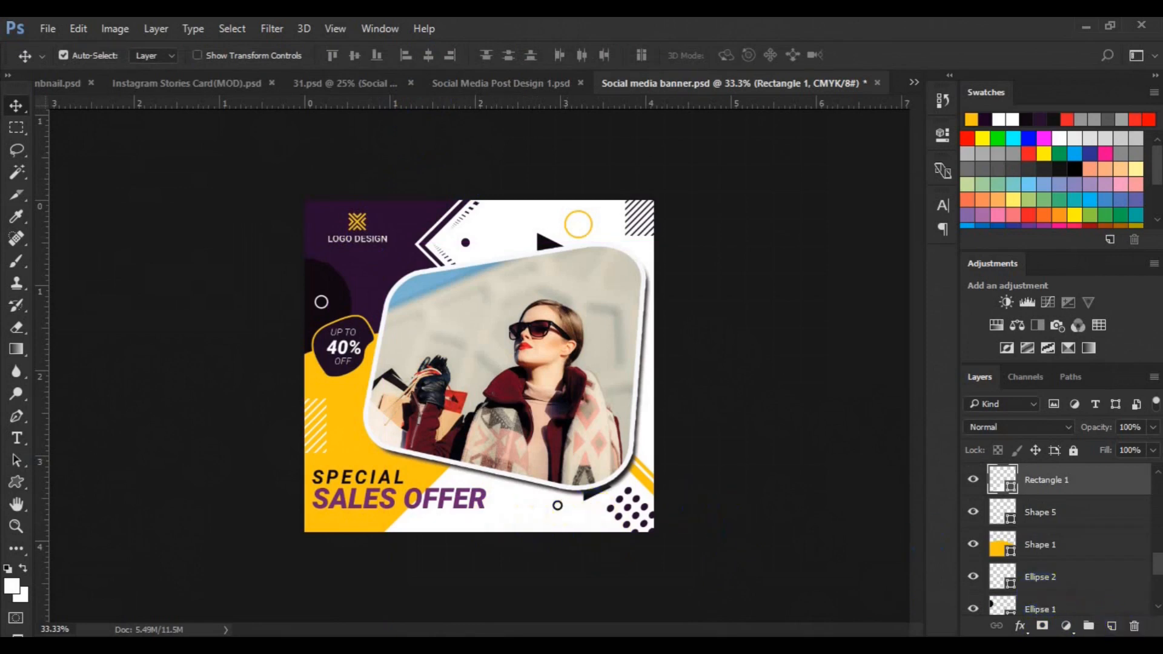
{"action": "left_click", "coordinate": [1110, 628]}
{"action": "left_click", "coordinate": [17, 483]}
{"action": "left_click", "coordinate": [90, 481]}
{"action": "left_click_drag", "start_coordinate": [493, 511], "coordinate": [577, 532]}
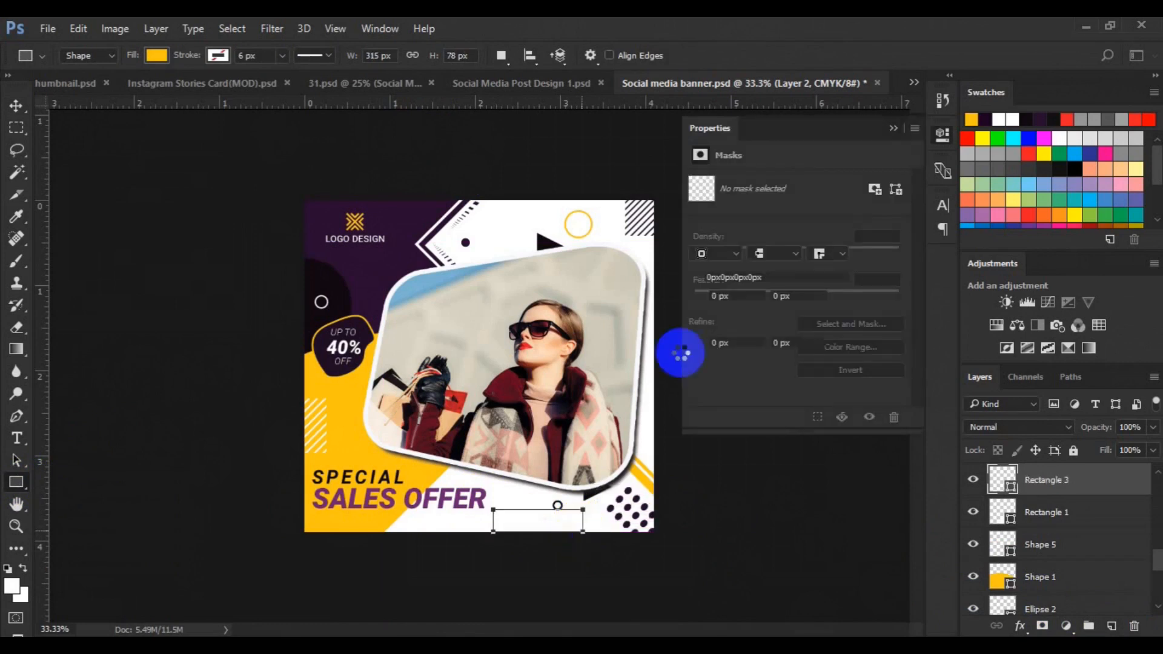
{"action": "left_click_drag", "start_coordinate": [696, 296], "coordinate": [795, 309]}
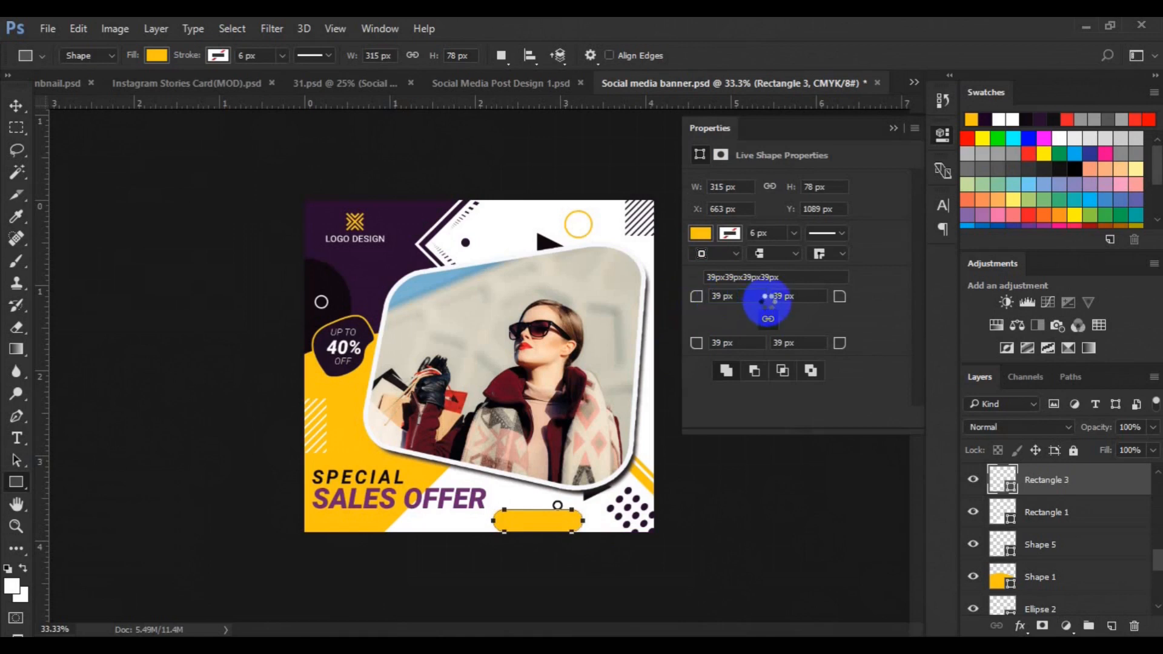
Move the small outlined circle left beneath the 'SALES OFFER' text
{"action": "left_click_drag", "start_coordinate": [549, 520], "coordinate": [449, 525]}
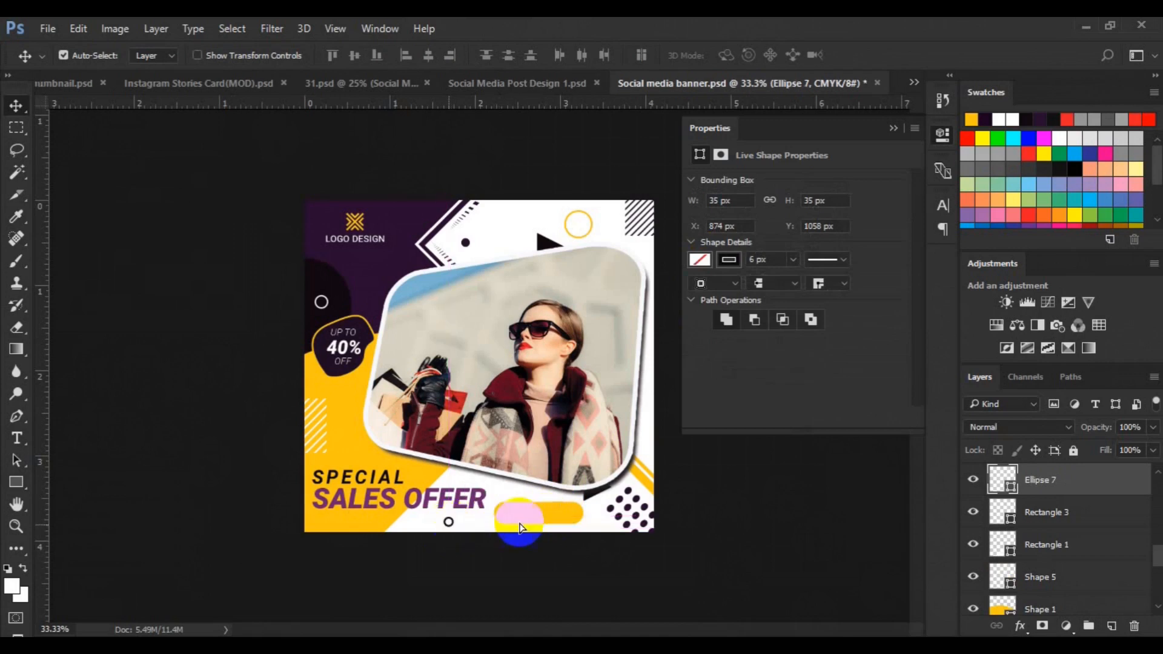
{"action": "left_click", "coordinate": [520, 527]}
{"action": "left_click", "coordinate": [893, 128]}
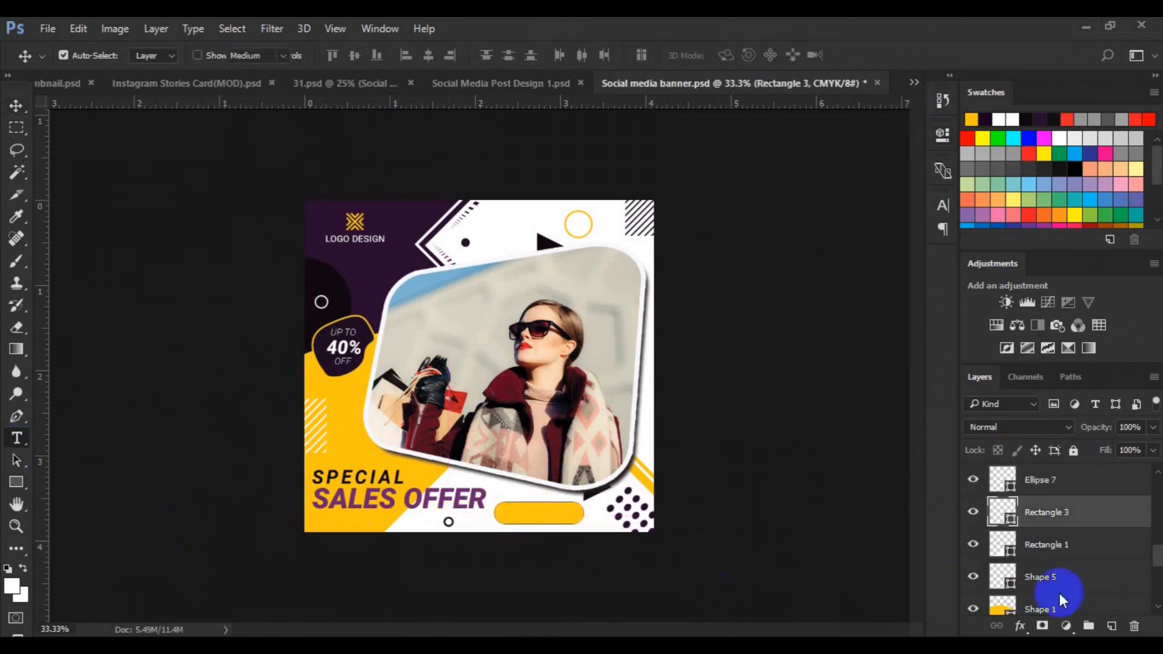
On a new layer, type 'SHOP NOW' in dark purple (#100911) on the rounded button and change its font style
{"action": "left_click", "coordinate": [1110, 626]}
{"action": "left_click", "coordinate": [596, 57]}
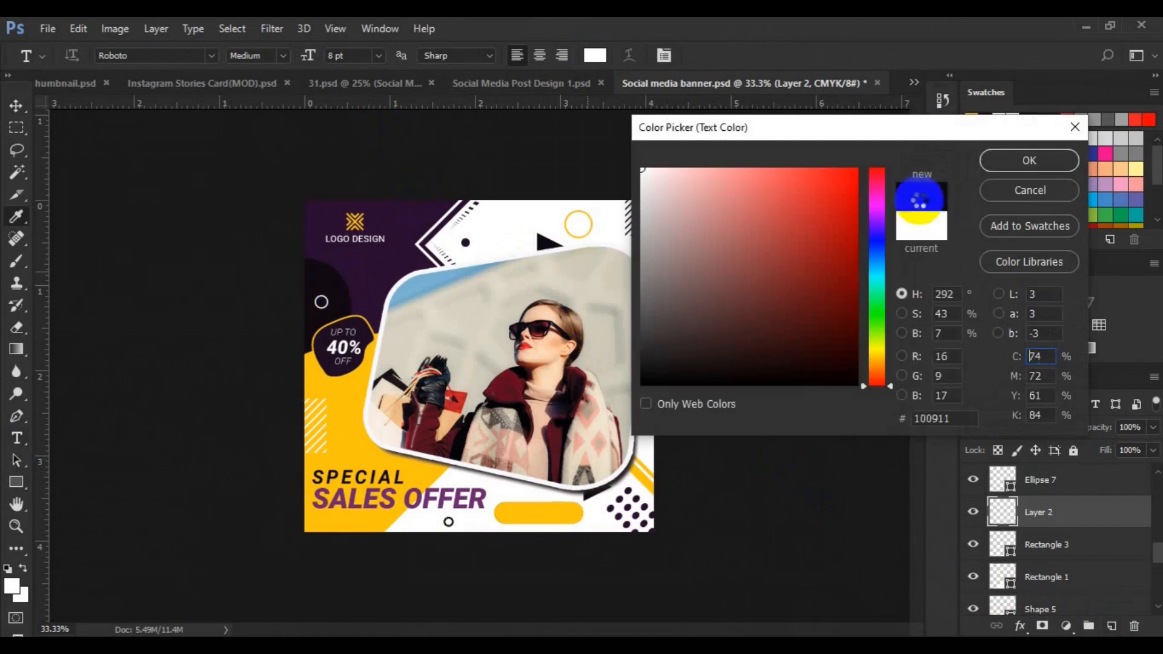
{"action": "left_click", "coordinate": [1029, 160]}
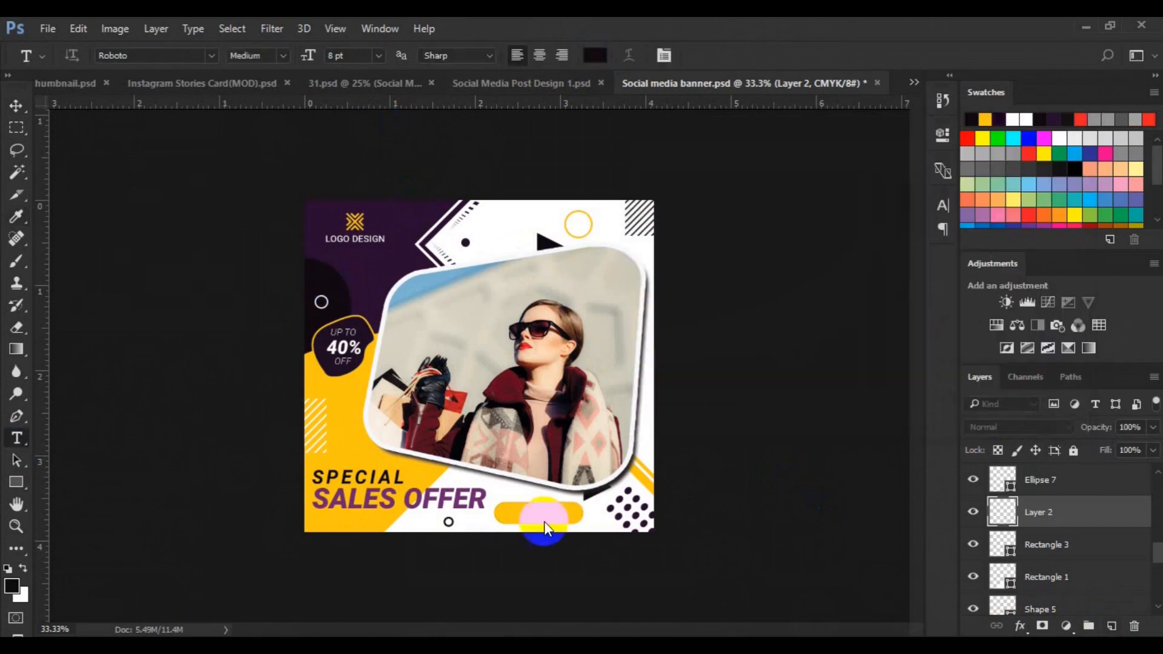
{"action": "left_click", "coordinate": [511, 518]}
{"action": "type", "text": "SHOP NOW"}
{"action": "key", "text": "ctrl+a"}
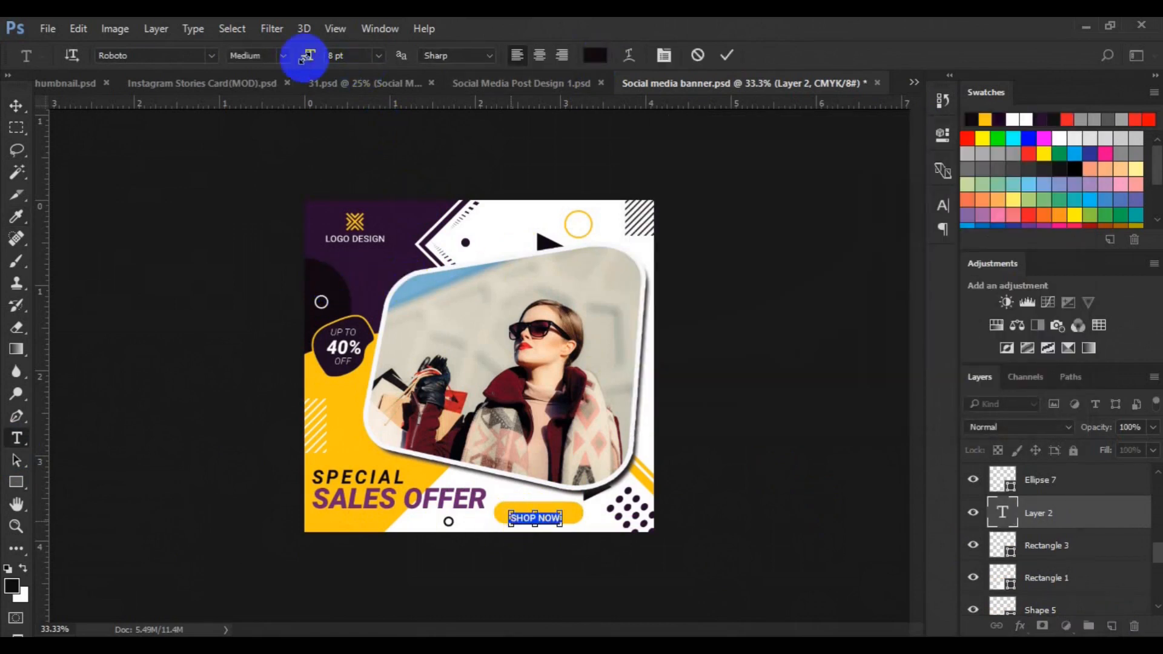
{"action": "left_click", "coordinate": [288, 57]}
{"action": "left_click", "coordinate": [279, 154]}
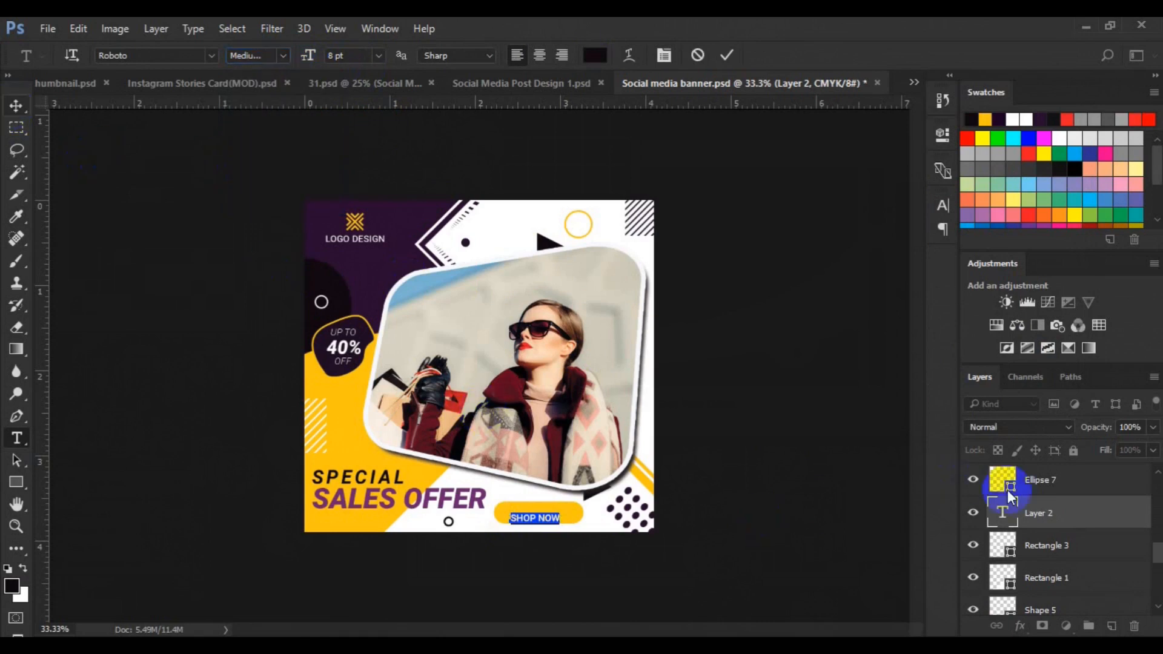
{"action": "key", "text": "ctrl+Return"}
{"action": "key", "text": "v"}
Center the 'SHOP NOW' text vertically on the button and group the two layers
{"action": "left_click", "coordinate": [1038, 548], "text": "ctrl"}
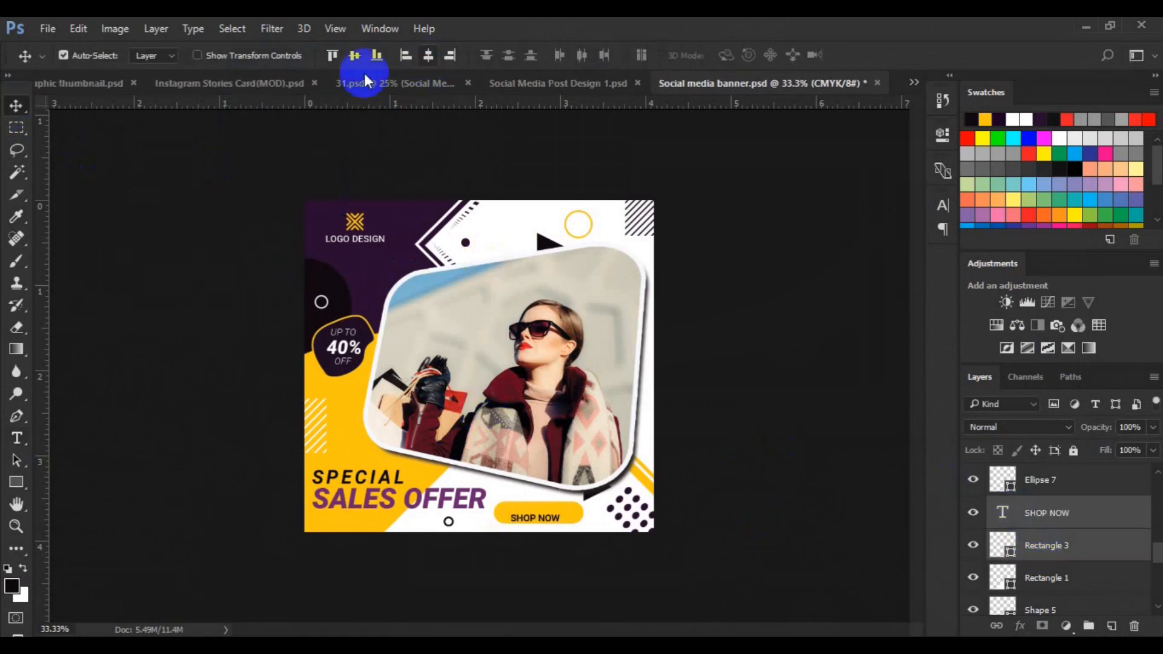
{"action": "left_click", "coordinate": [353, 57]}
{"action": "key", "text": "ctrl+g"}
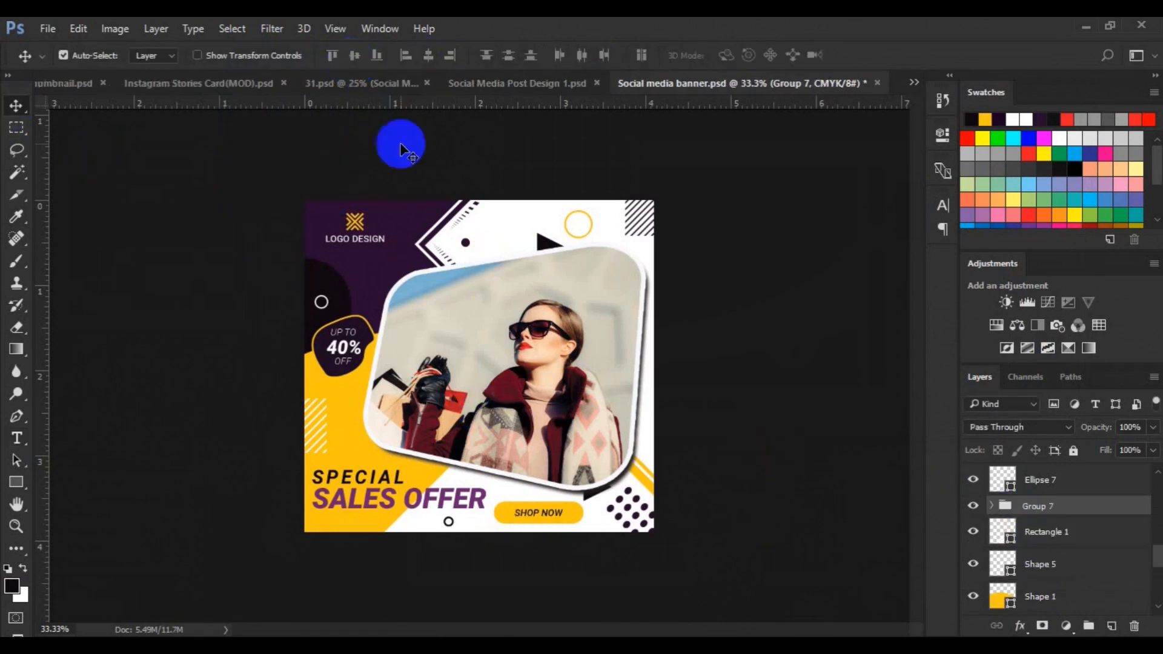